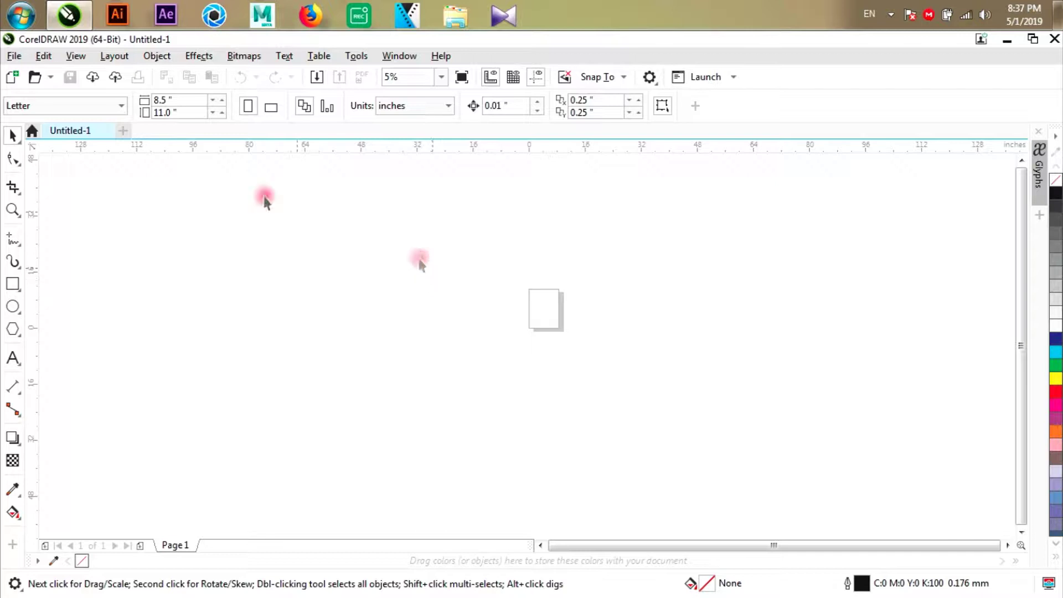
left_click_drag(274, 246, 642, 359)
left_click_drag(518, 379, 518, 380)
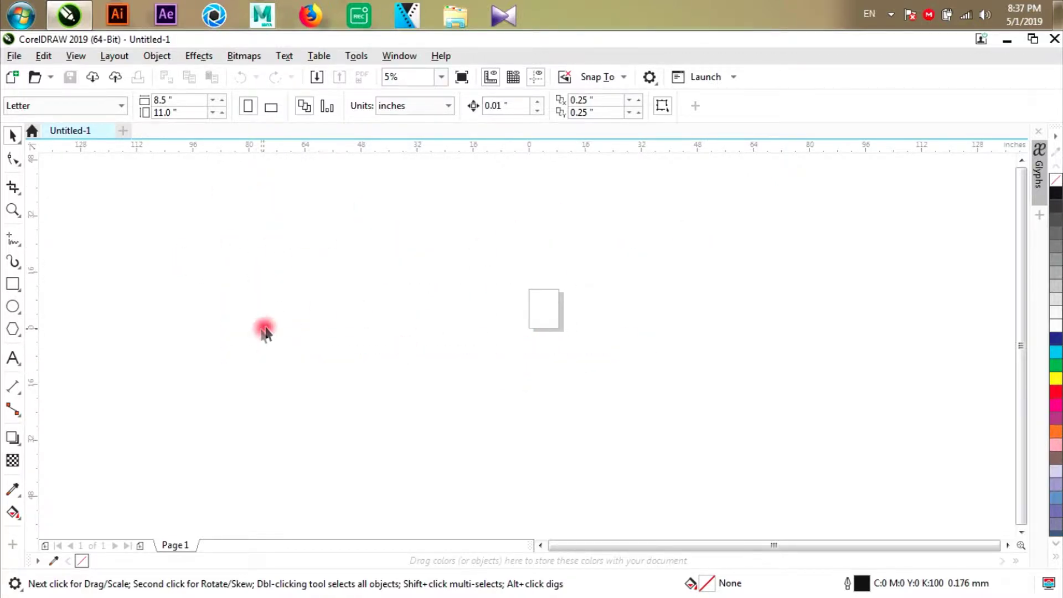
Draw a rectangle about 36.4 in wide and 19.1 in high on the empty canvas left of the page.
left_click(13, 283)
left_click_drag(242, 274, 370, 341)
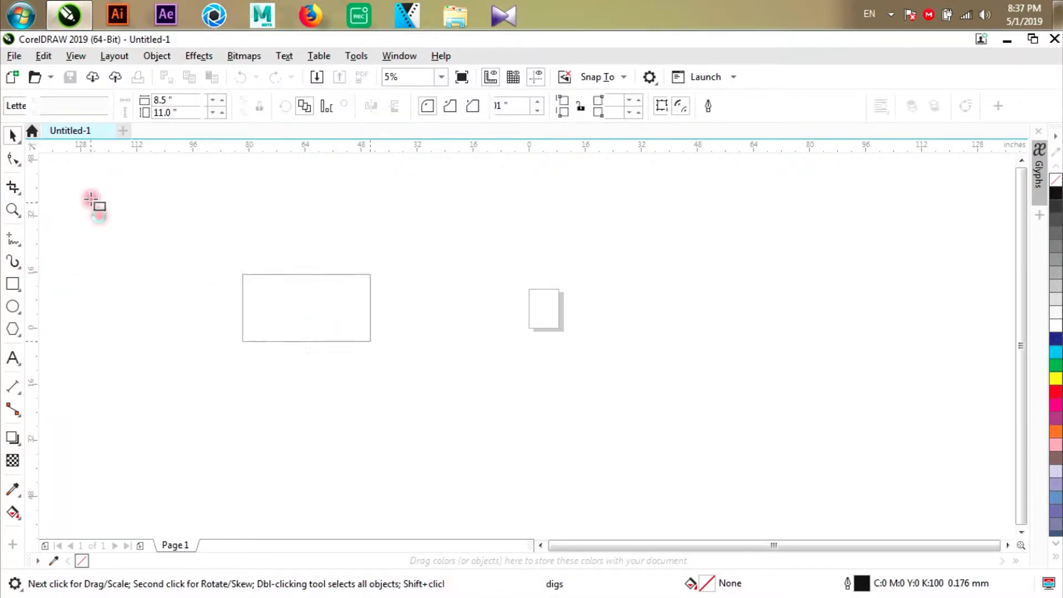
left_click(12, 135)
left_click(337, 299)
left_click(311, 308)
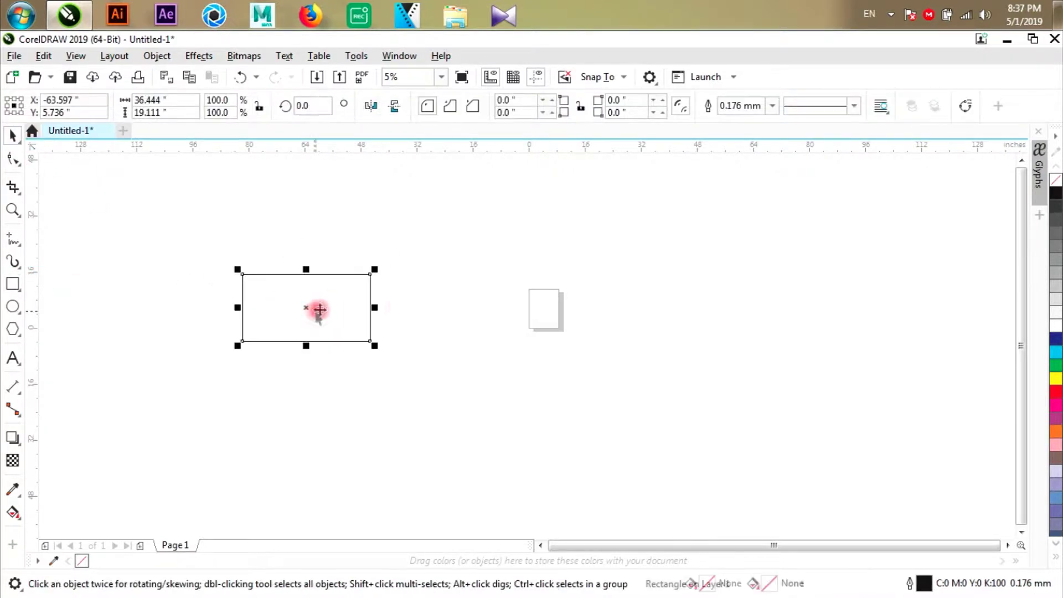
left_click(287, 323)
left_click(298, 314)
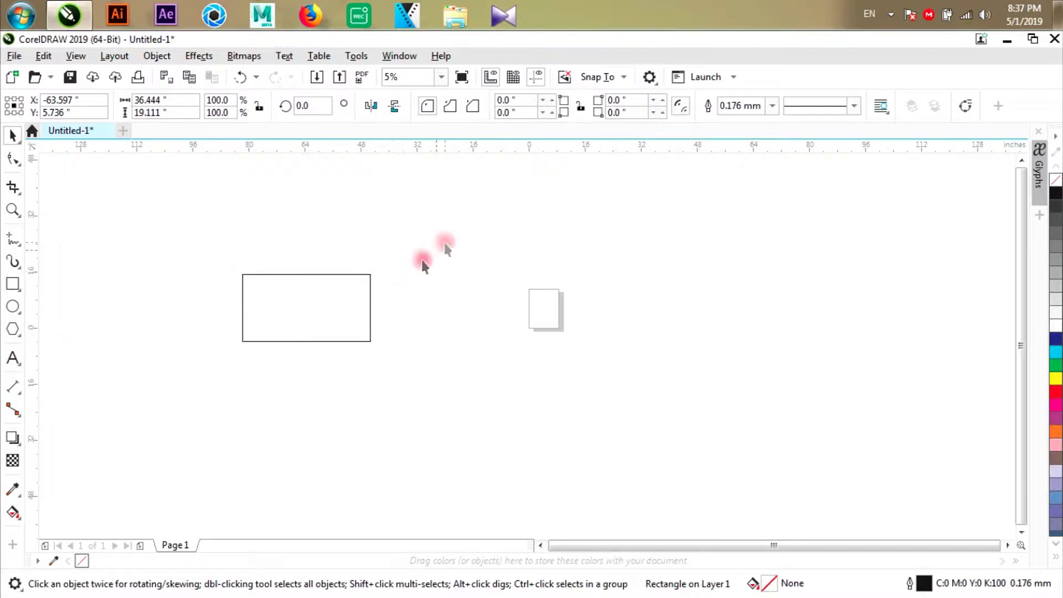
Set the document's units to centimeters with nothing selected.
left_click(467, 158)
left_click(445, 106)
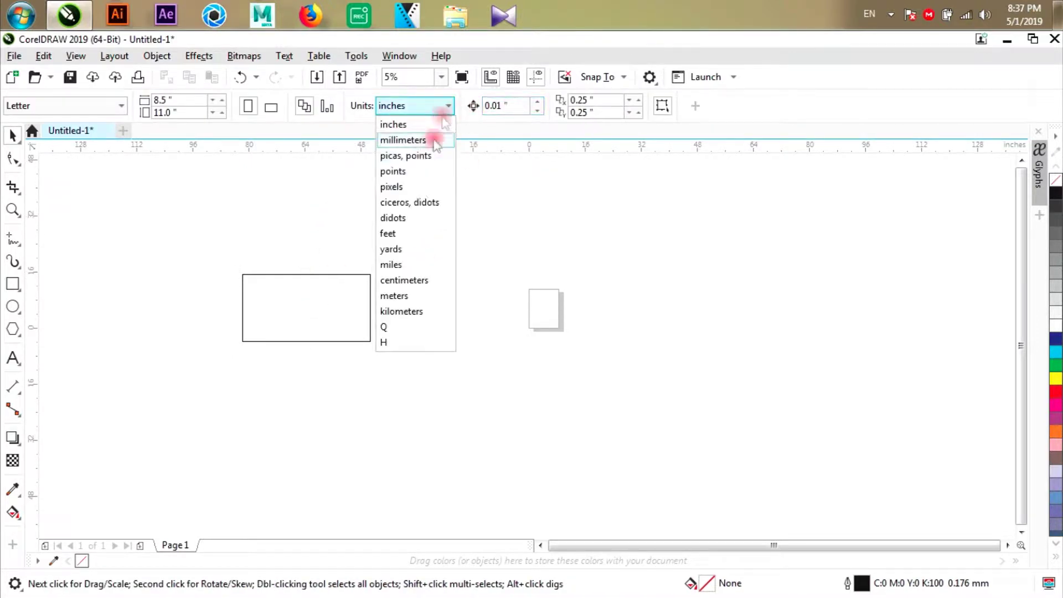
left_click(405, 280)
Stretch the rectangle horizontally to about 198 cm wide and reposition it beside the page.
left_click(339, 313)
left_click_drag(339, 313, 490, 321)
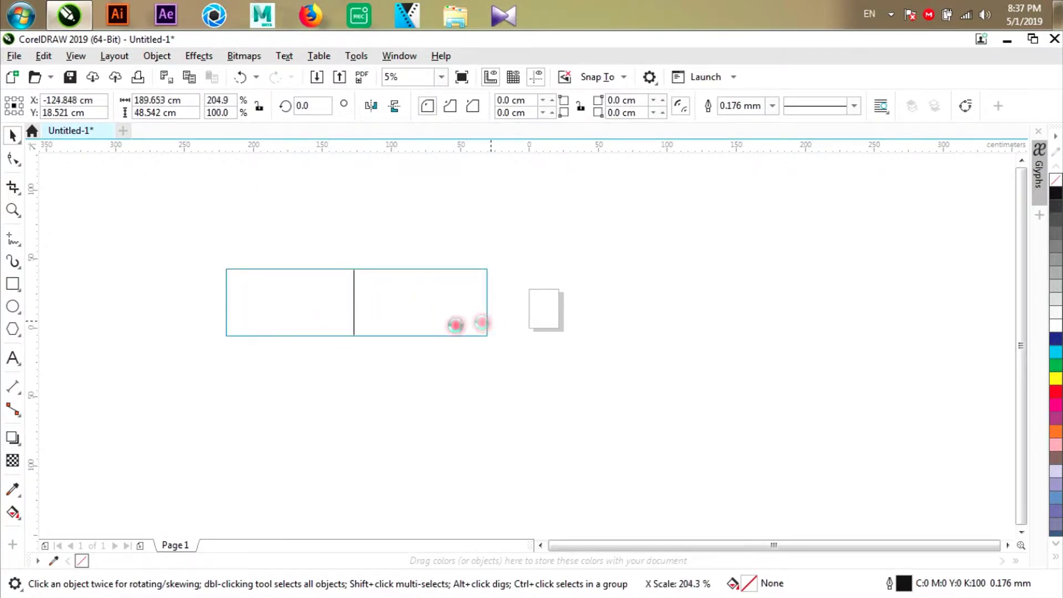
scroll(354, 314, "up", 2)
scroll(393, 323, "down", 2)
left_click_drag(369, 311, 352, 307)
left_click_drag(422, 299, 385, 312)
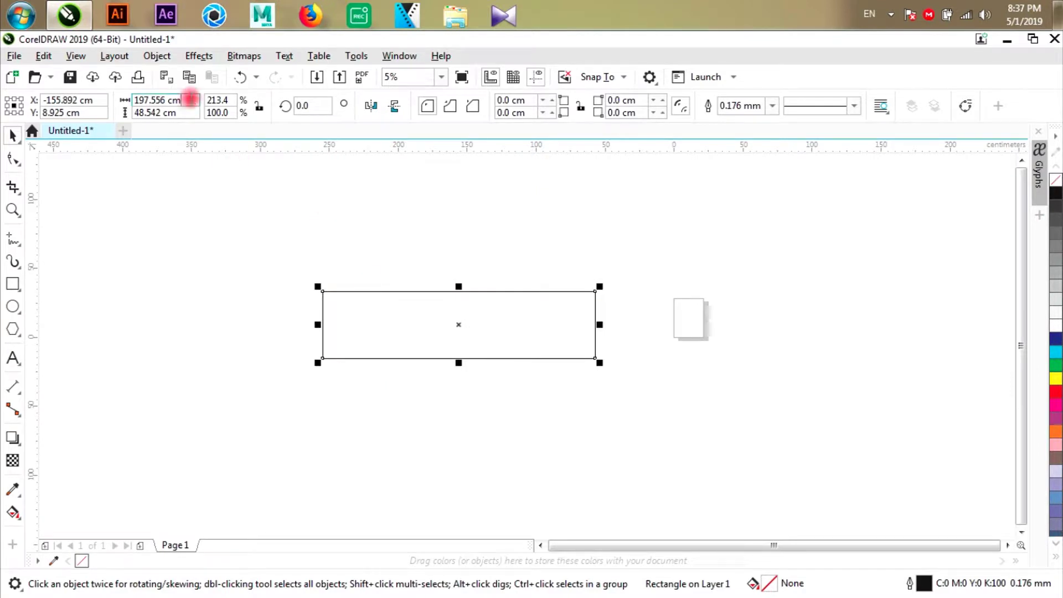
Set the rectangle's width to 100 cm and its height to 30 cm.
left_click(191, 100)
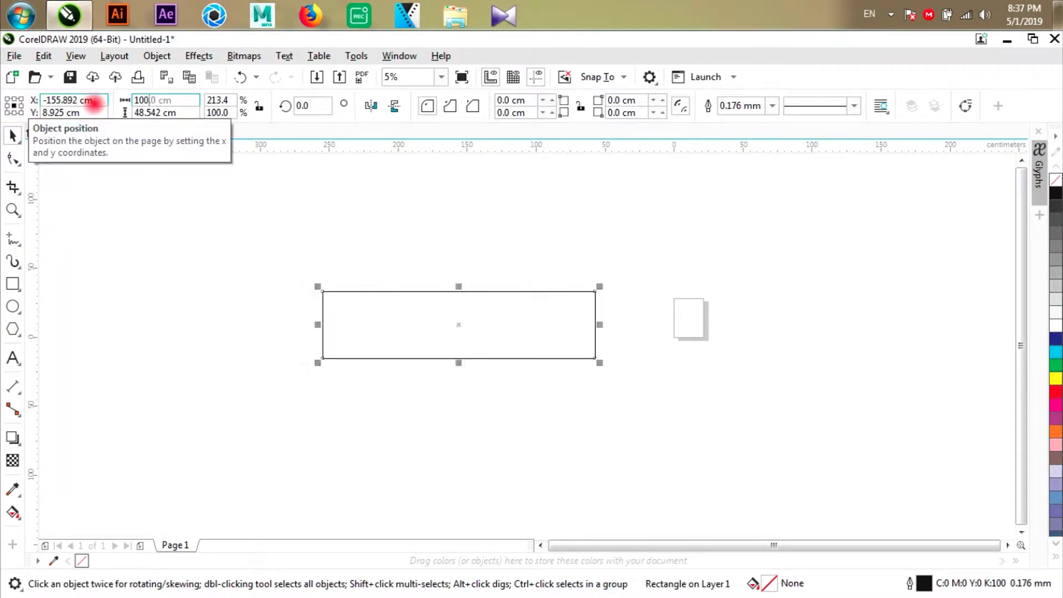
type("100")
key("Return")
left_click(188, 112)
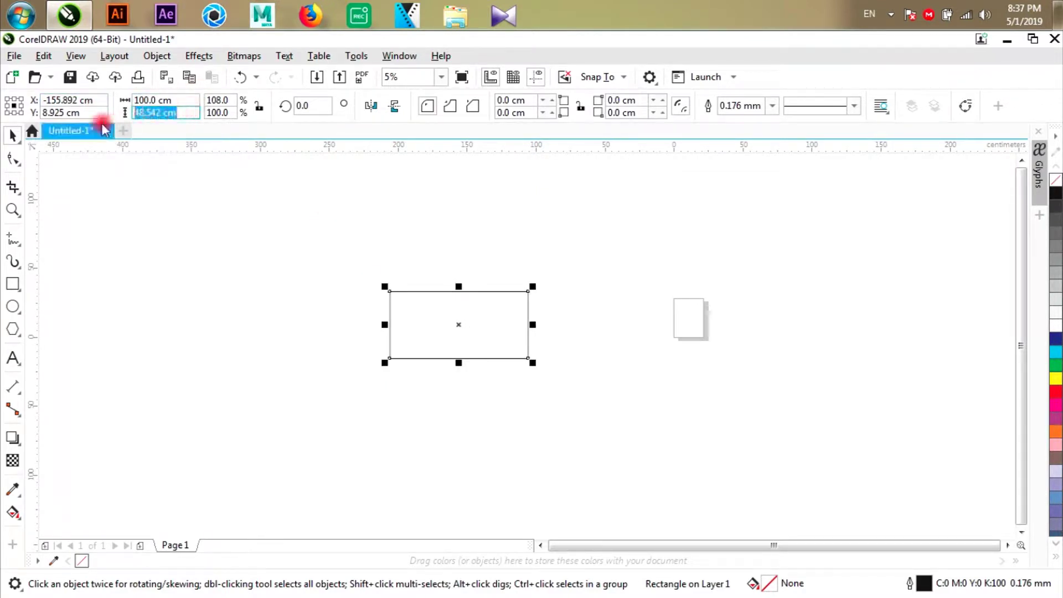
type("30")
key("Return")
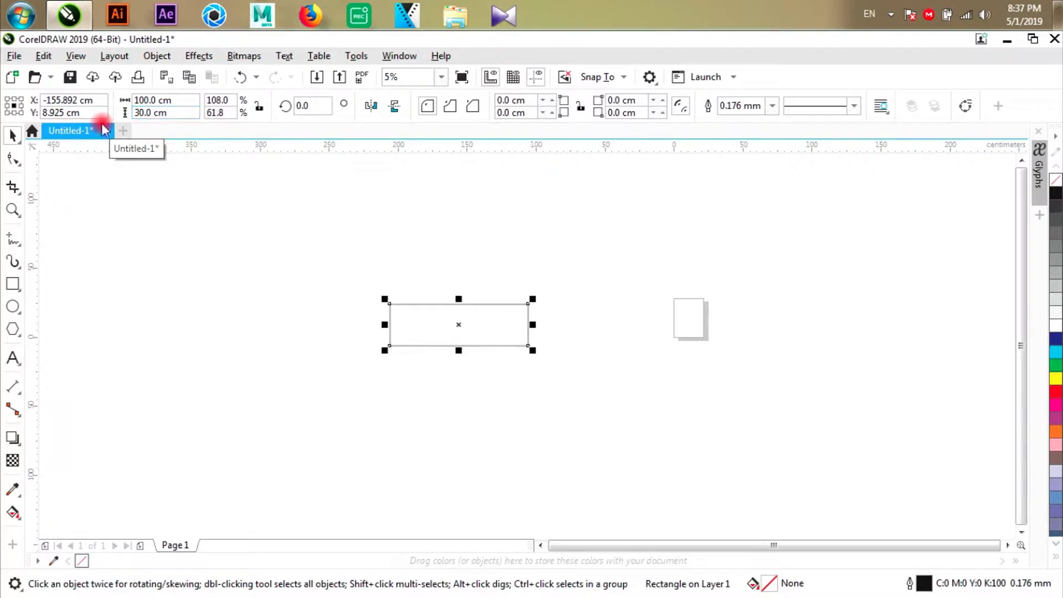
Fill the rectangle with black and remove its outline.
scroll(421, 339, "up", 2)
scroll(509, 307, "up", 2)
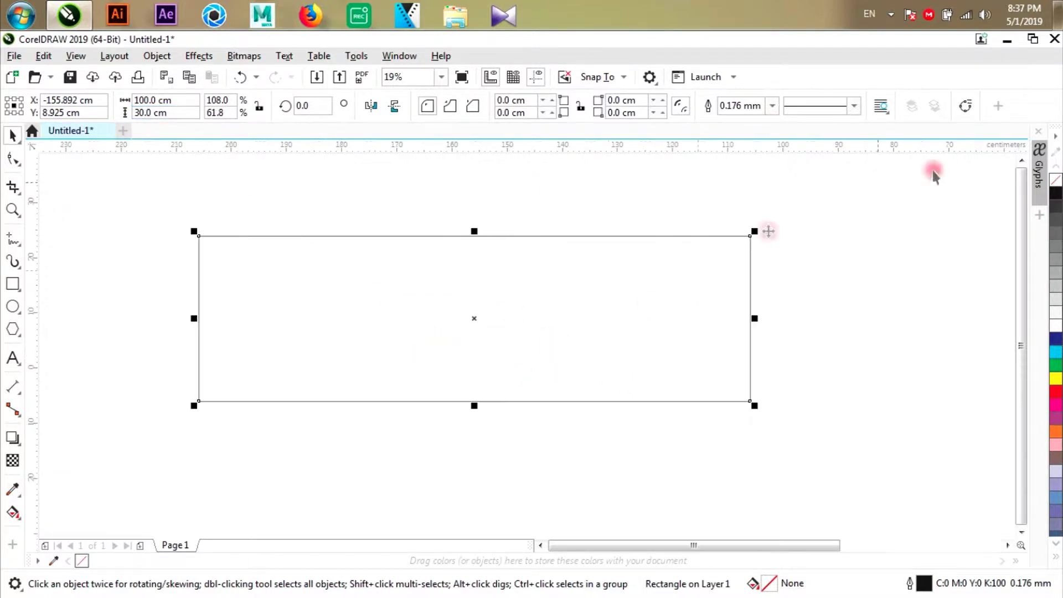
left_click(1056, 192)
right_click(1056, 179)
left_click(777, 176)
scroll(601, 227, "down", 2)
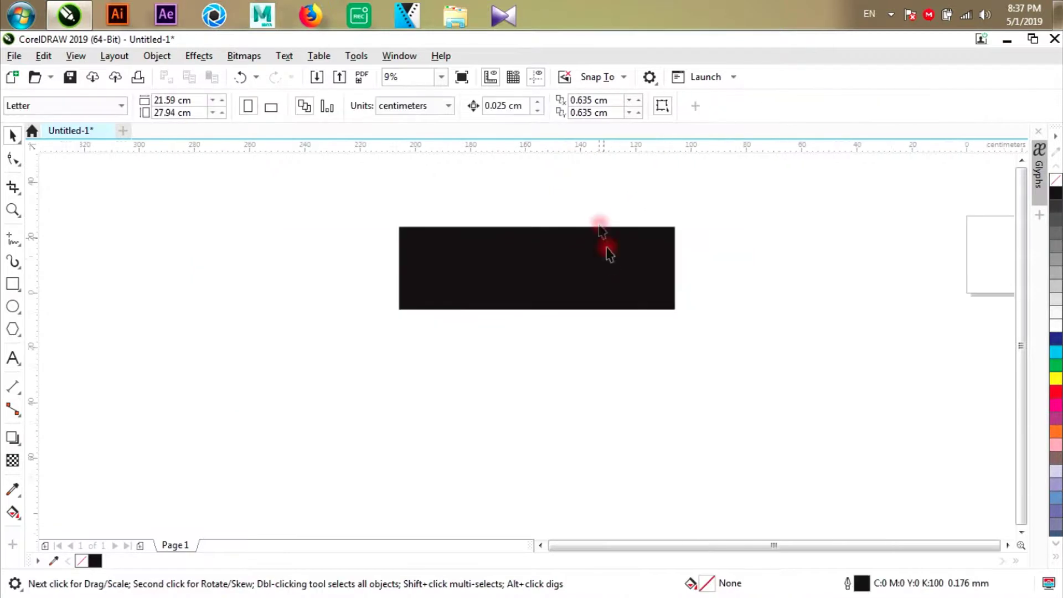
Give the rectangle a black outline and remove its fill.
key("ctrl+a")
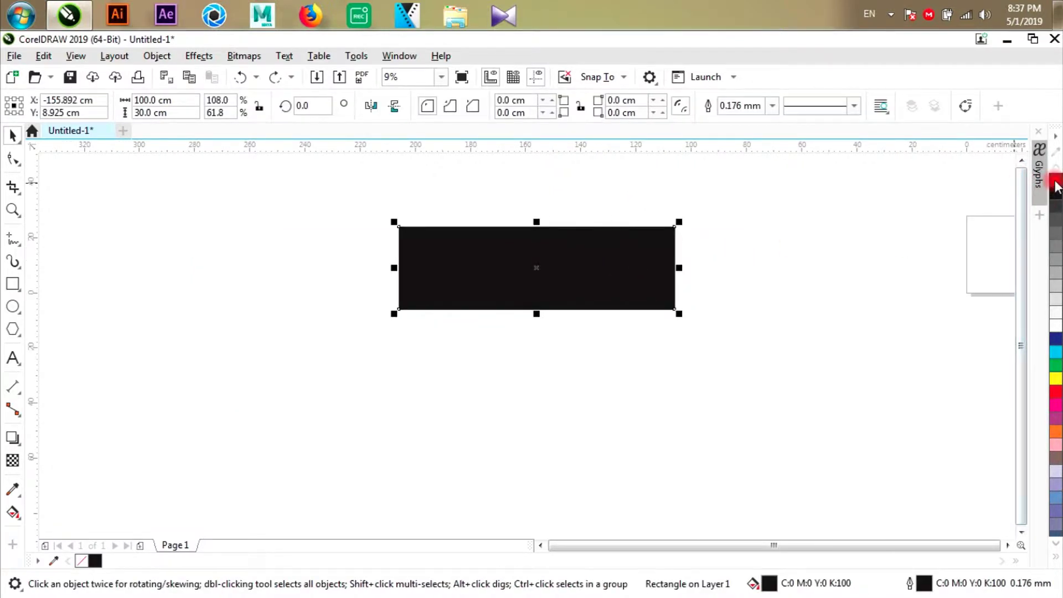
right_click(1056, 192)
left_click(1056, 179)
Move the empty rectangle farther left of the page, centred at about X -209.7 cm and Y 1.3 cm, and deselect it.
left_click_drag(622, 255, 567, 277)
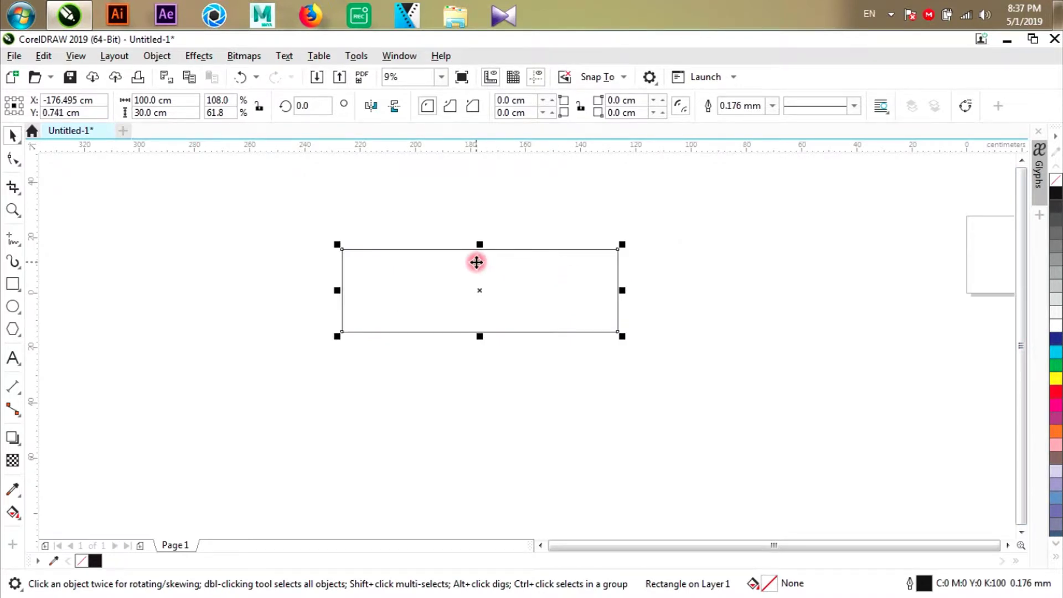
scroll(476, 262, "up", 2)
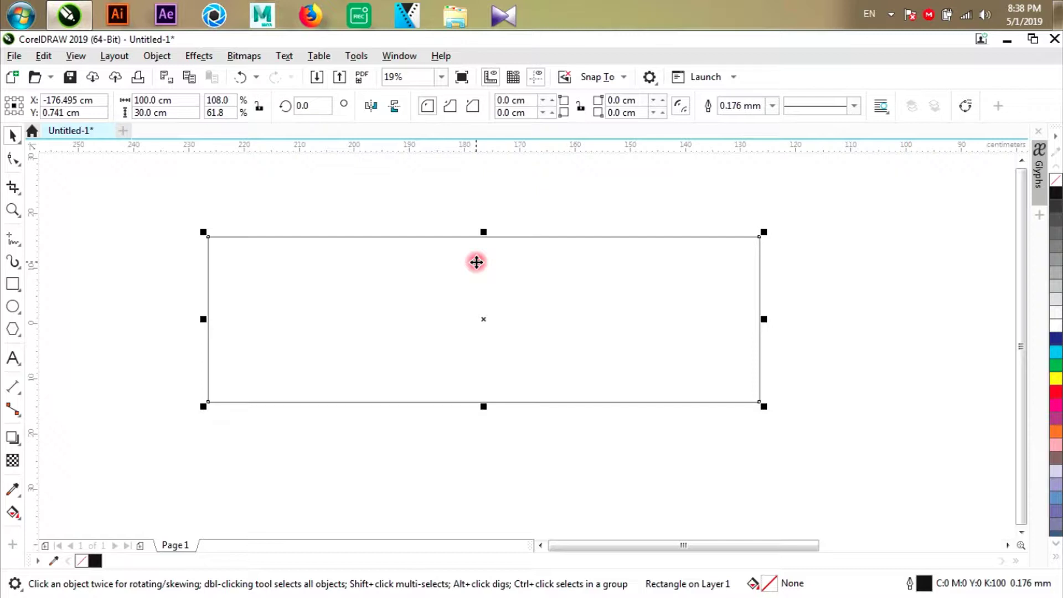
scroll(476, 262, "down", 1)
scroll(481, 264, "down", 1)
left_click_drag(485, 279, 428, 285)
left_click(427, 272)
scroll(427, 269, "up", 1)
left_click(548, 360)
scroll(407, 255, "up", 1)
left_click(445, 289)
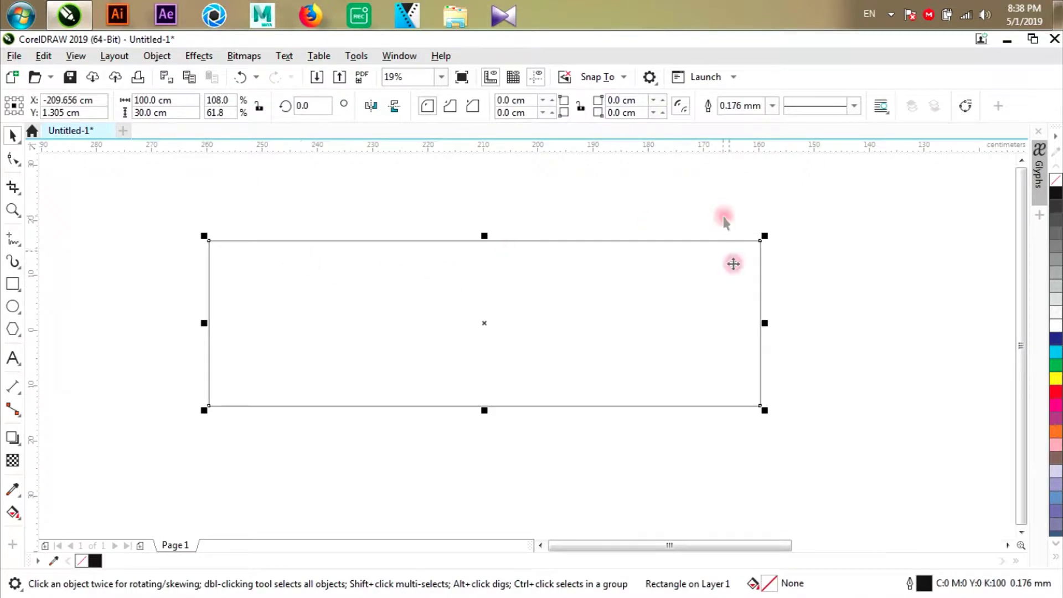
left_click(831, 213)
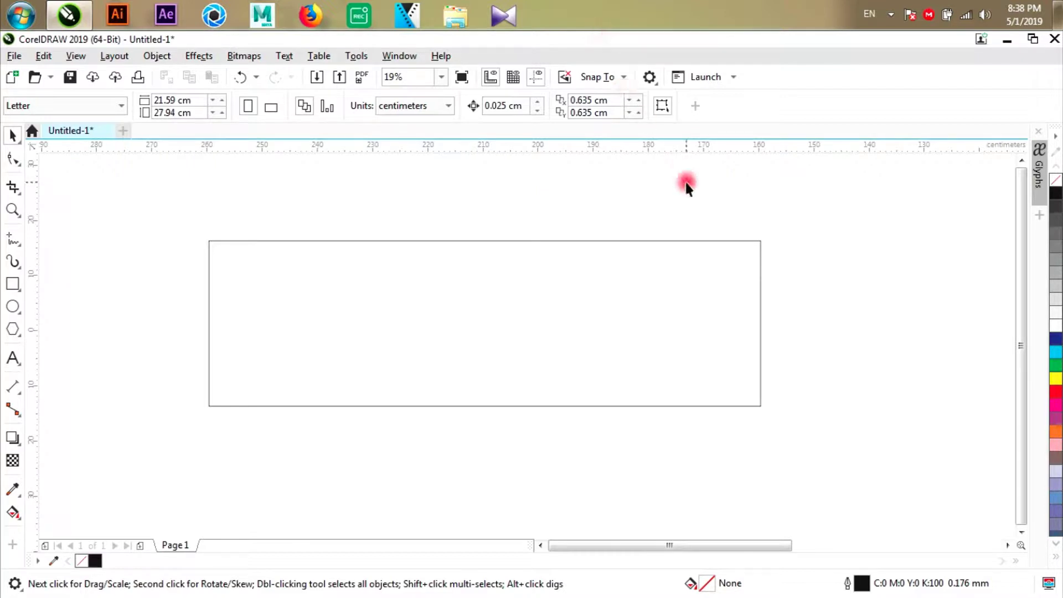
Import the Tamil Tutorials logo file, browsing from the Documents library to its folder.
scroll(615, 200, "down", 2)
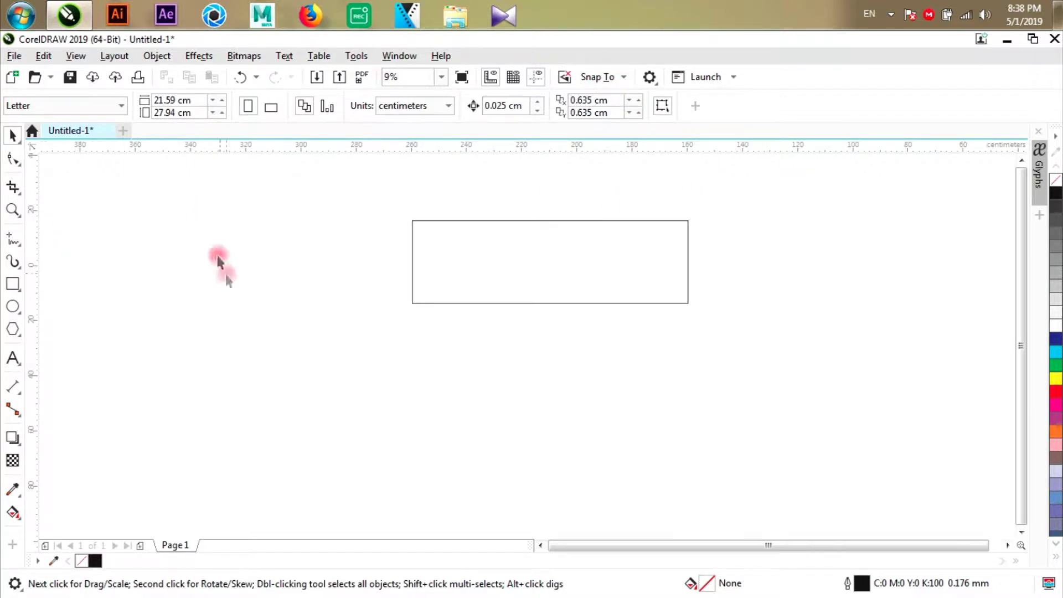
left_click(14, 56)
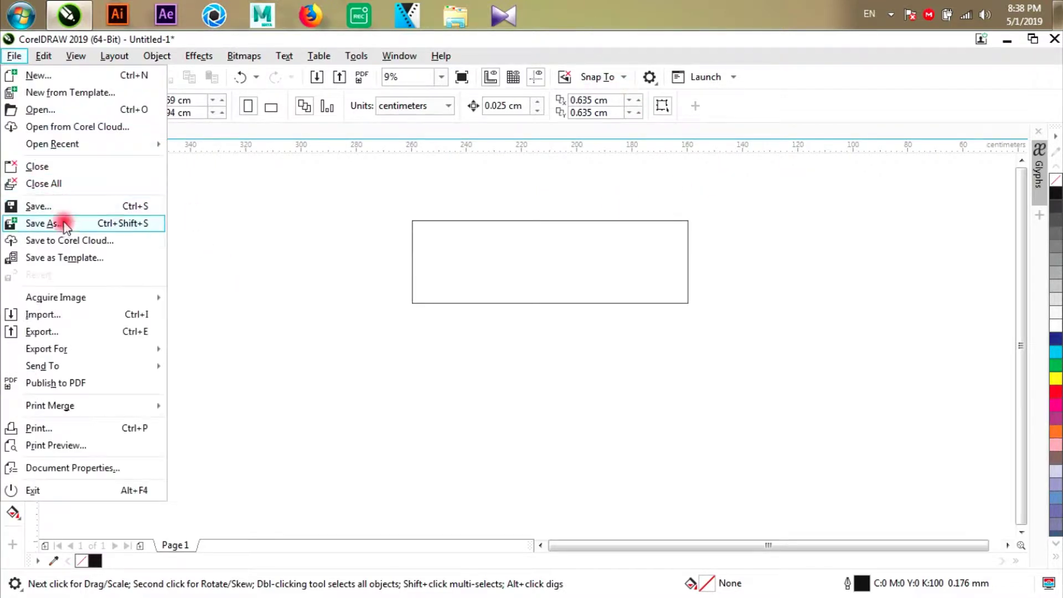
left_click(52, 314)
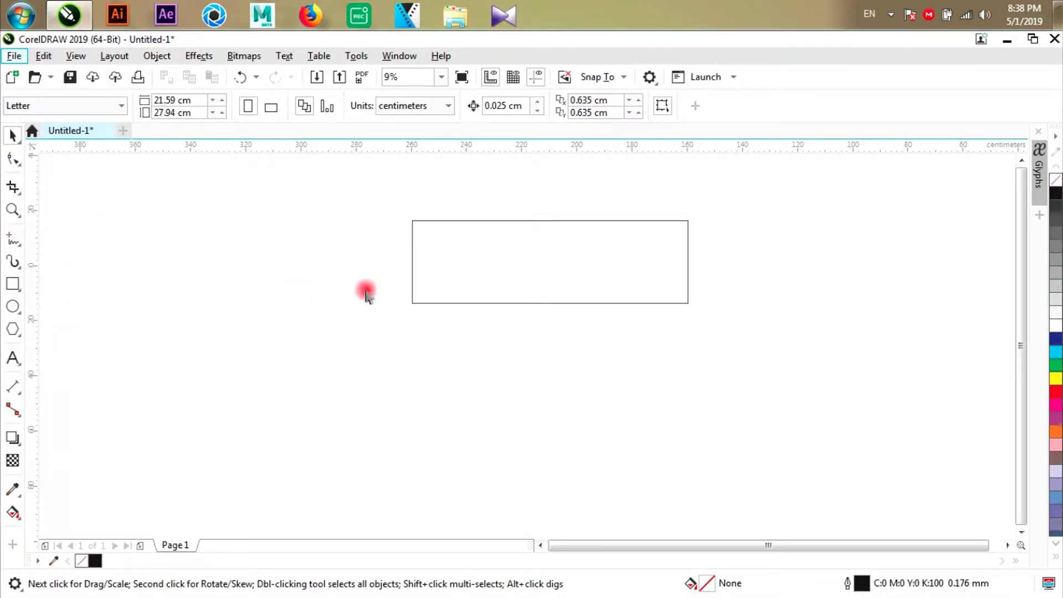
left_click_drag(385, 271, 386, 349)
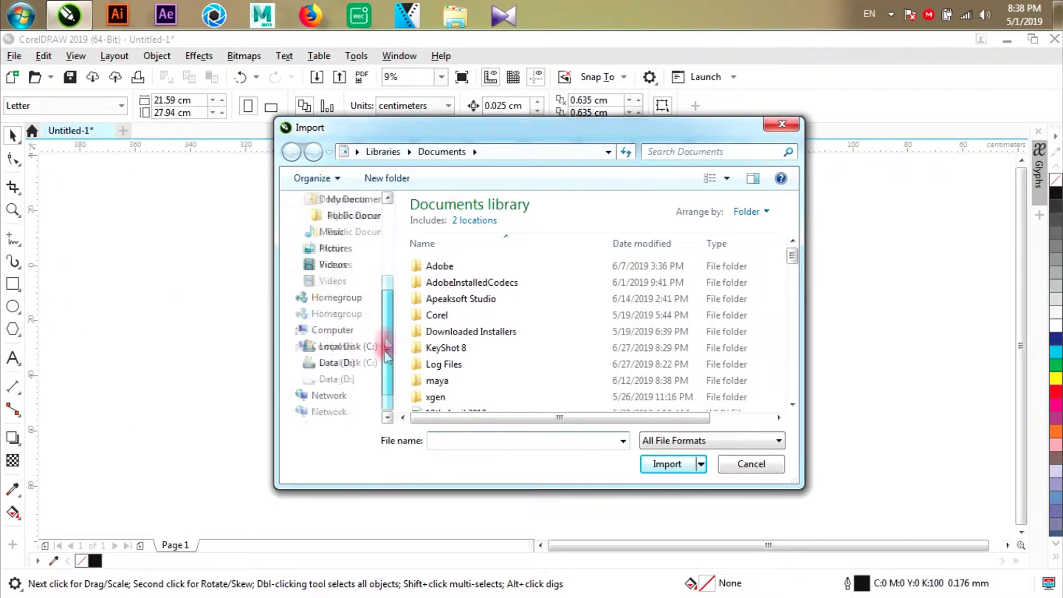
scroll(383, 310, "up", 5)
left_click(337, 273)
left_click_drag(792, 216, 800, 301)
left_click(730, 236)
left_click(670, 464)
Accept the substitutes for the missing fonts and place the imported logo just below the rectangle.
left_click(576, 368)
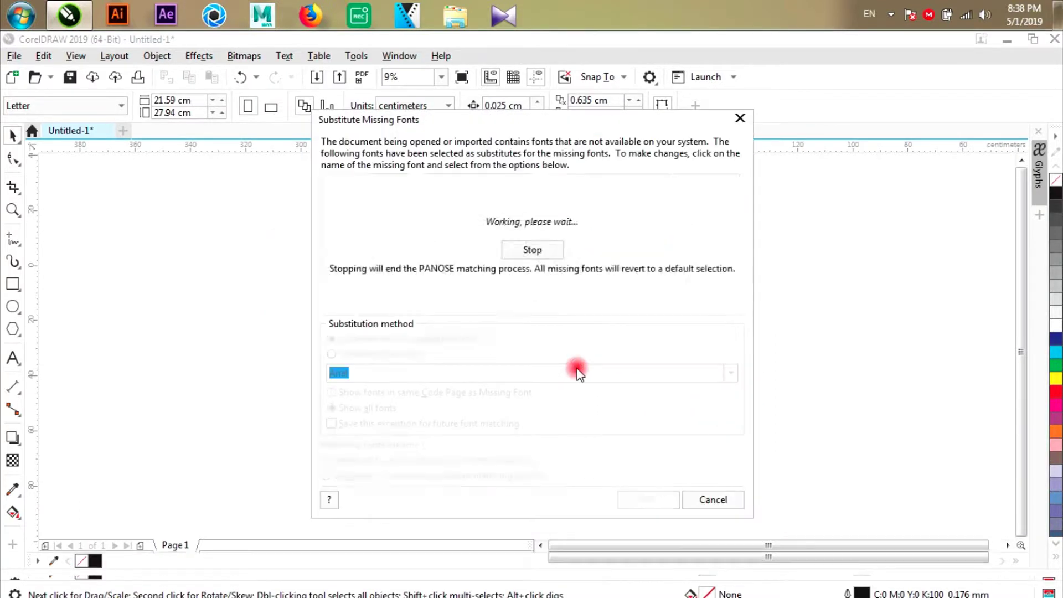
left_click(649, 501)
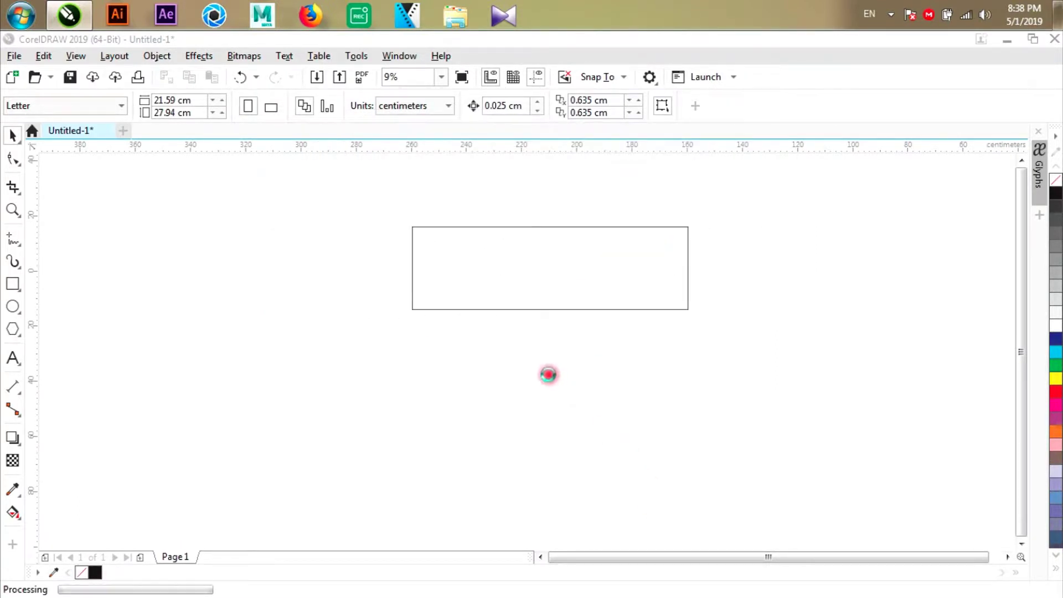
left_click(498, 357)
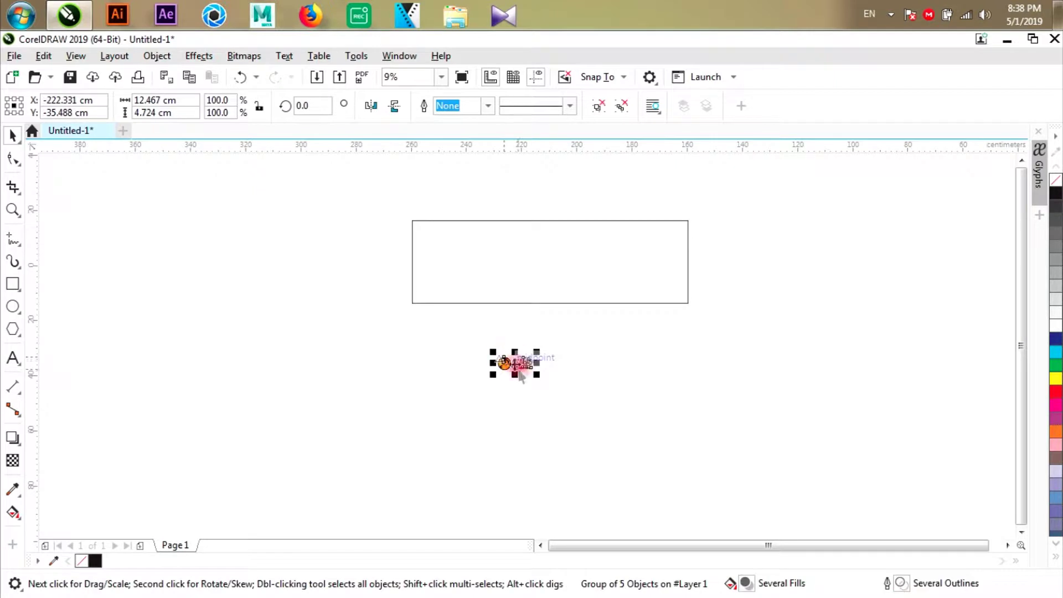
Ungroup all objects of the imported logo.
scroll(517, 365, "up", 4)
left_click(621, 106)
scroll(678, 332, "down", 4)
Enlarge the whole logo proportionally to about 504% and move it inside the rectangle, toward its left end.
left_click_drag(638, 344, 631, 299)
left_click_drag(527, 255, 579, 227)
scroll(696, 259, "up", 2)
left_click_drag(663, 273, 740, 304)
left_click_drag(517, 233, 538, 238)
left_click(736, 361)
scroll(544, 333, "down", 2)
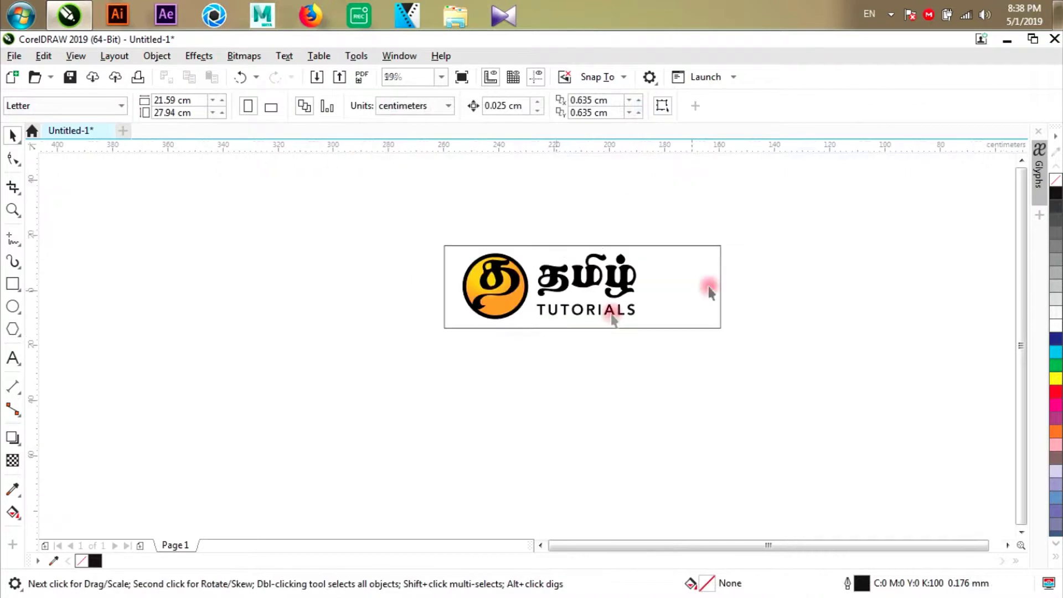
scroll(719, 282, "up", 2)
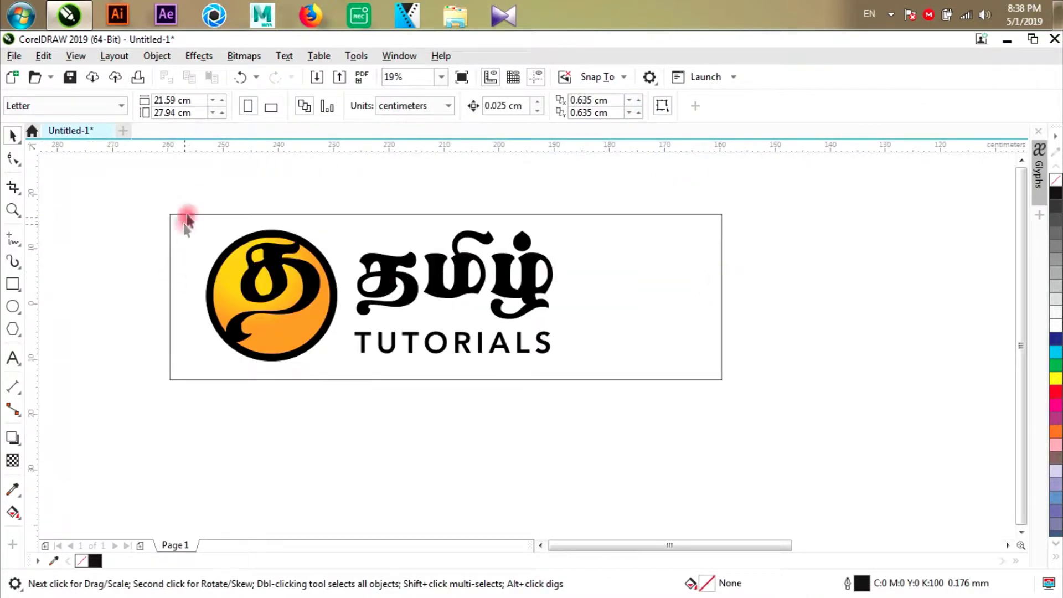
left_click(558, 253)
left_click(601, 194)
scroll(600, 195, "down", 2)
scroll(430, 182, "up", 2)
left_click(458, 260)
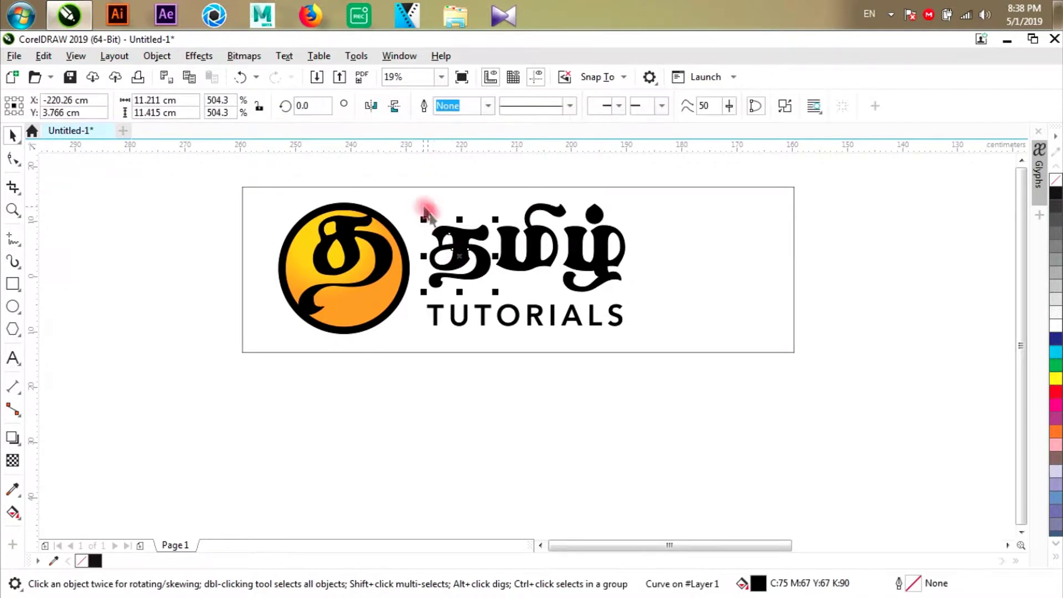
Select all the logo's objects, reposition them, and shrink them proportionally to about 49.4 cm wide and 18.7 cm high.
left_click_drag(263, 178, 579, 348)
left_click_drag(381, 238, 351, 266)
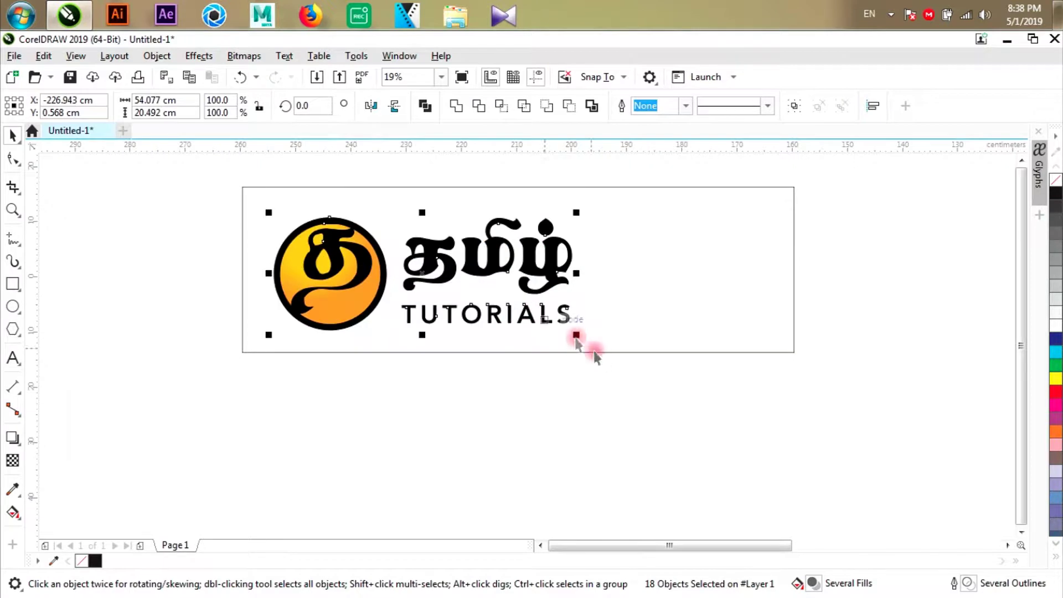
left_click_drag(574, 333, 550, 331)
left_click(511, 265)
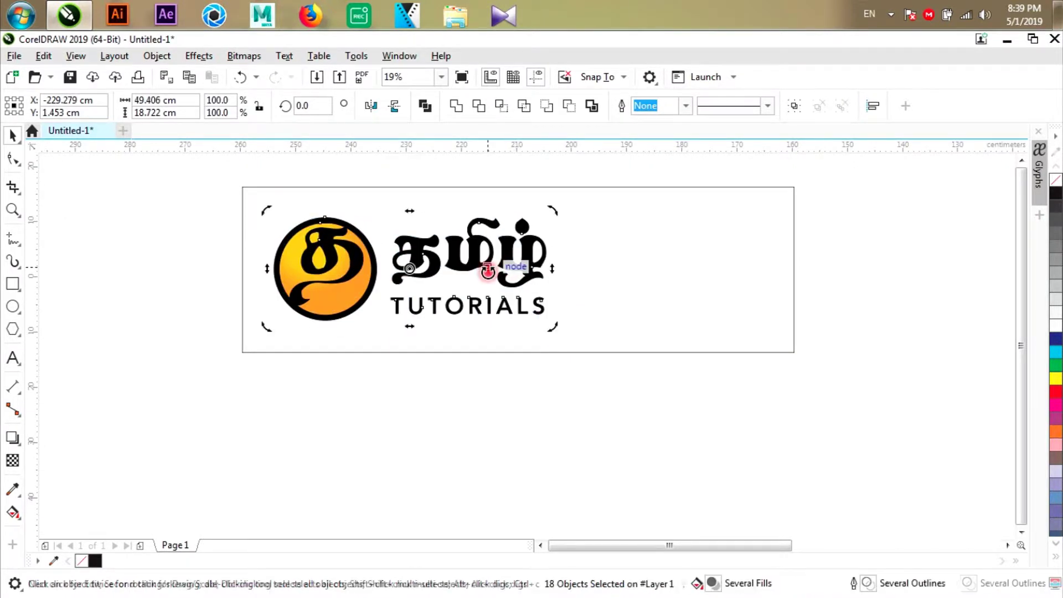
left_click(639, 257, "shift")
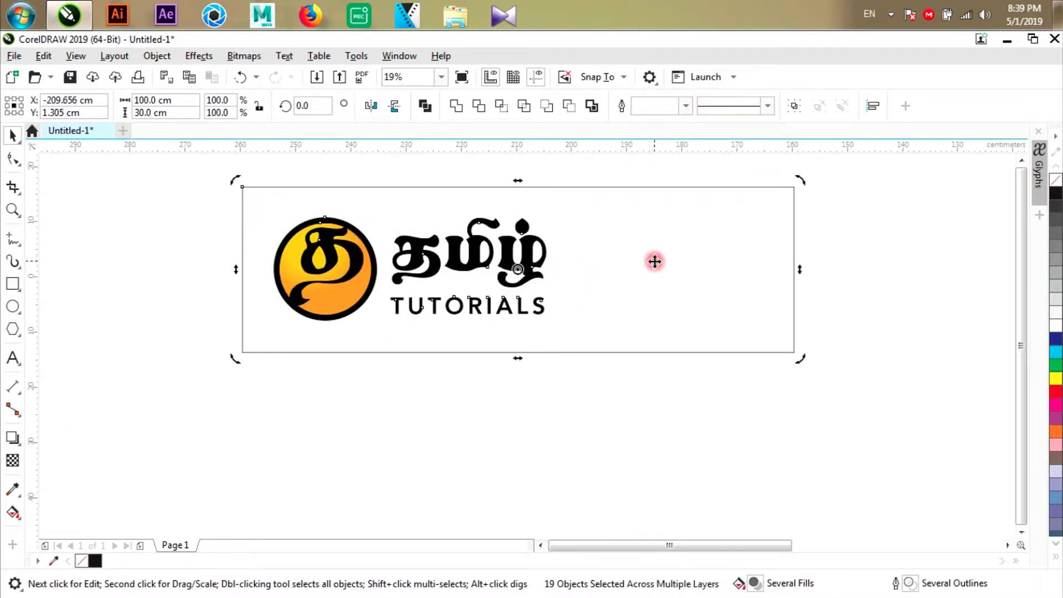
left_click(617, 422)
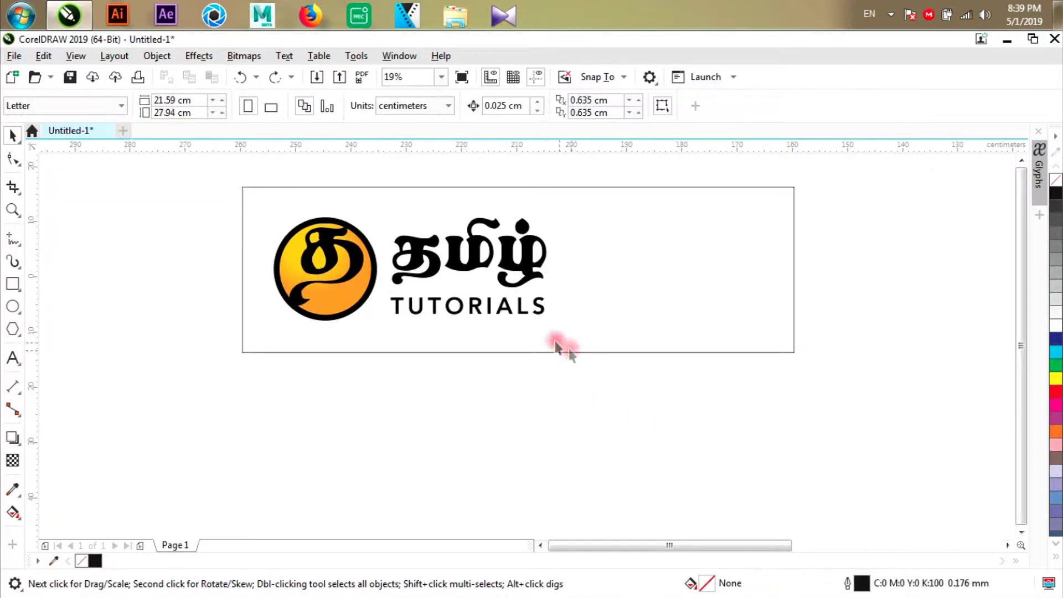
left_click_drag(524, 315, 613, 281)
key("ctrl+z")
Group the TUTORIALS letters and place the group to the right of the Tamil word, vertically centred in the rectangle.
left_click_drag(651, 390, 369, 289)
key("ctrl+g")
left_click_drag(527, 303, 774, 313)
key("ctrl+a")
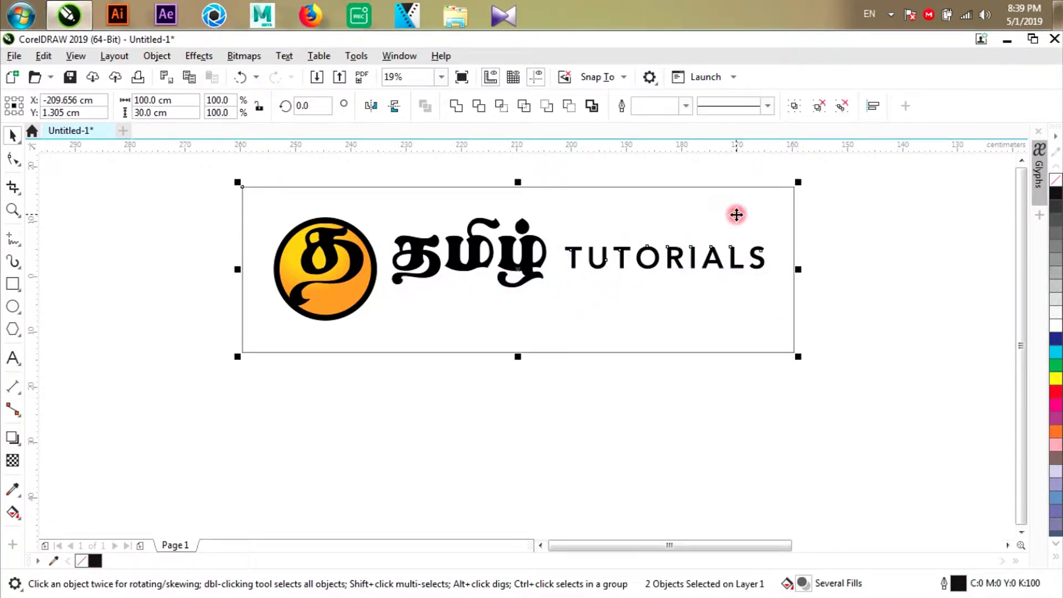
Group the Tamil word's letters and centre the group vertically with the rectangle.
left_click_drag(577, 376, 373, 173)
key("ctrl+g")
left_click(638, 222, "shift")
key("e")
Group the round orange emblem's parts and centre the group vertically with the rectangle.
left_click_drag(406, 376, 230, 193)
key("ctrl+g")
left_click(472, 204, "shift")
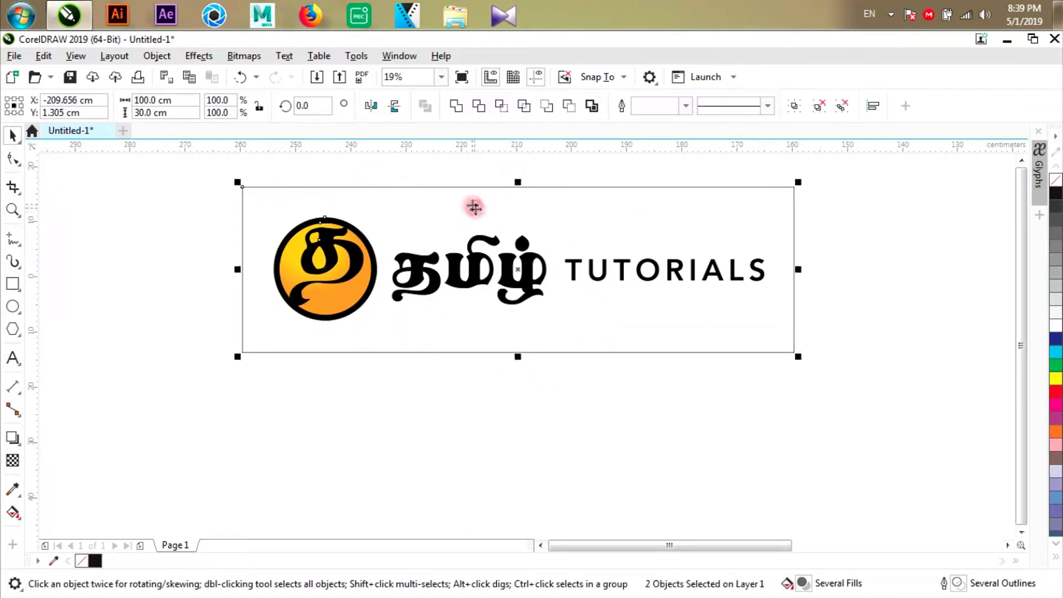
key("e")
left_click(409, 315)
Enlarge the round emblem proportionally from its centre to about 19.4 cm and keep it selected.
scroll(363, 257, "up", 2)
scroll(361, 258, "down", 2)
left_click_drag(218, 215, 434, 386)
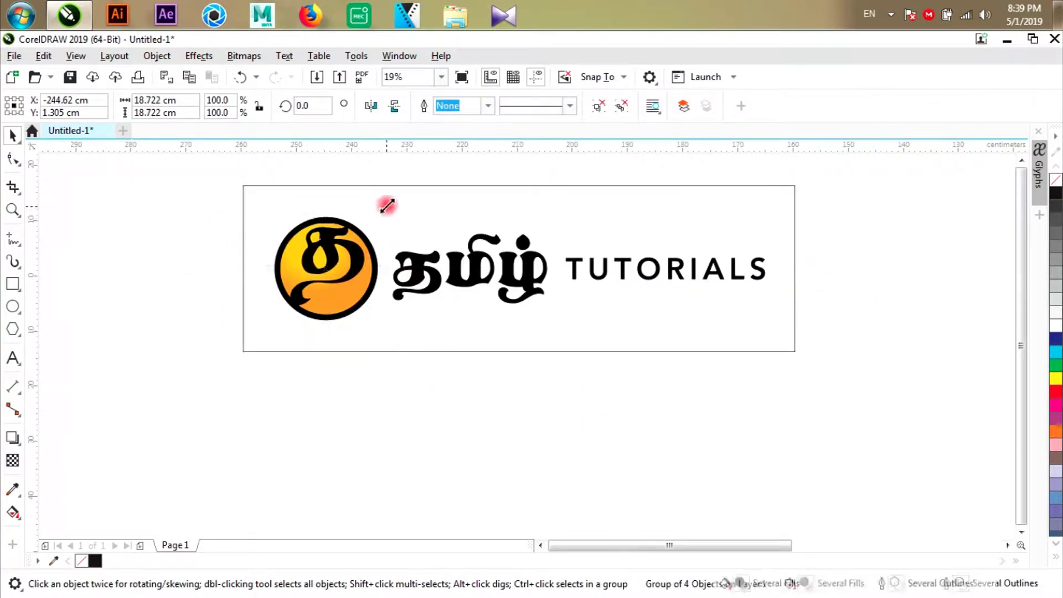
left_click_drag(386, 207, 389, 205, "shift")
left_click_drag(408, 408, 209, 197)
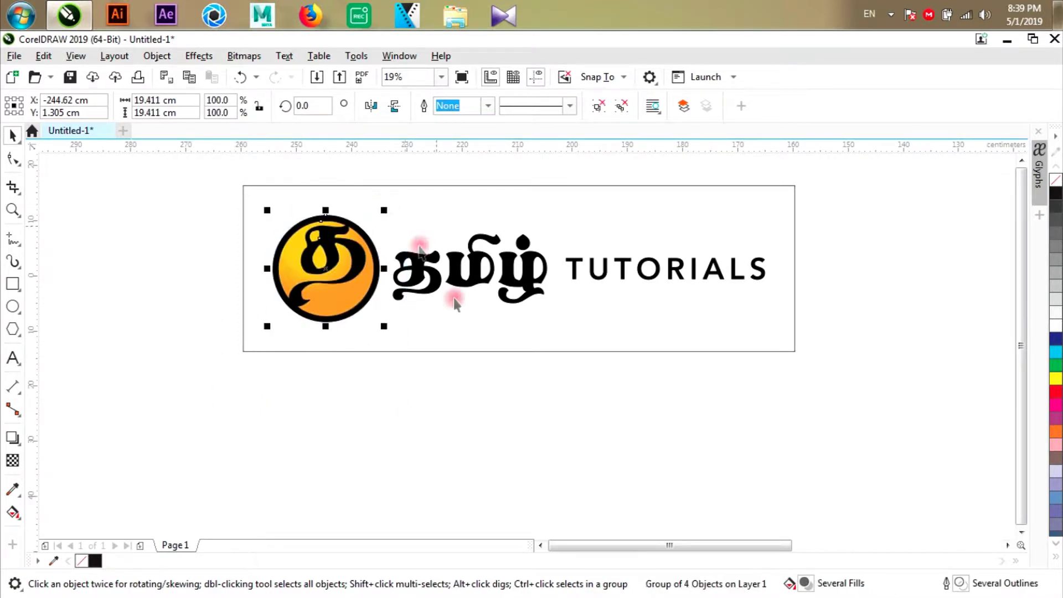
left_click(552, 380)
scroll(561, 399, "down", 2)
scroll(636, 355, "up", 2)
left_click_drag(819, 249, 535, 422)
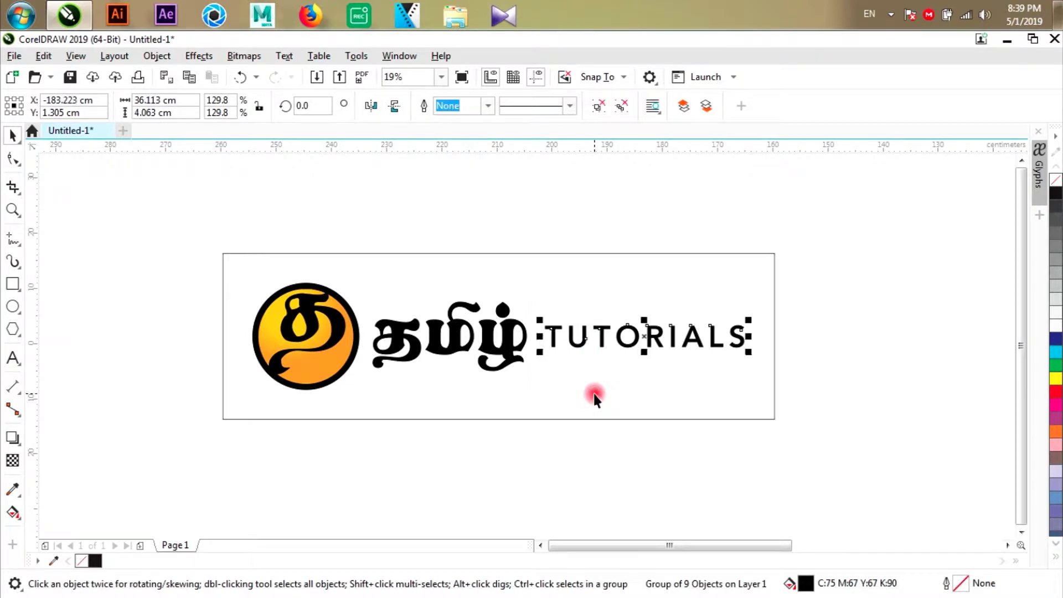
scroll(490, 231, "down", 2)
left_click_drag(299, 183, 807, 404)
left_click(469, 360)
scroll(463, 260, "up", 2)
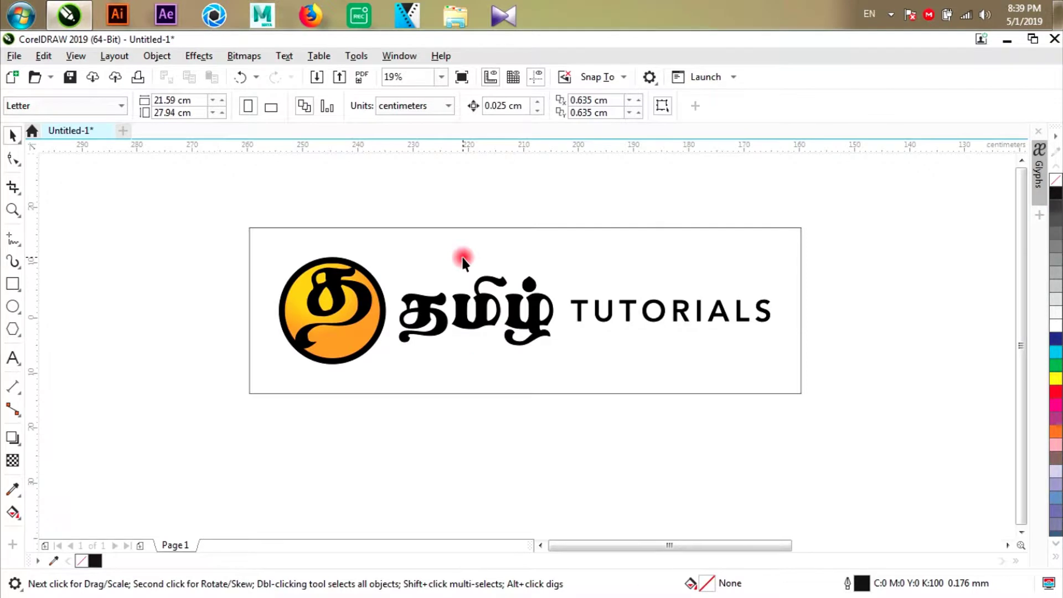
Fill the sign rectangle with black and recolour the Tamil word and TUTORIALS lettering white.
left_click(511, 239)
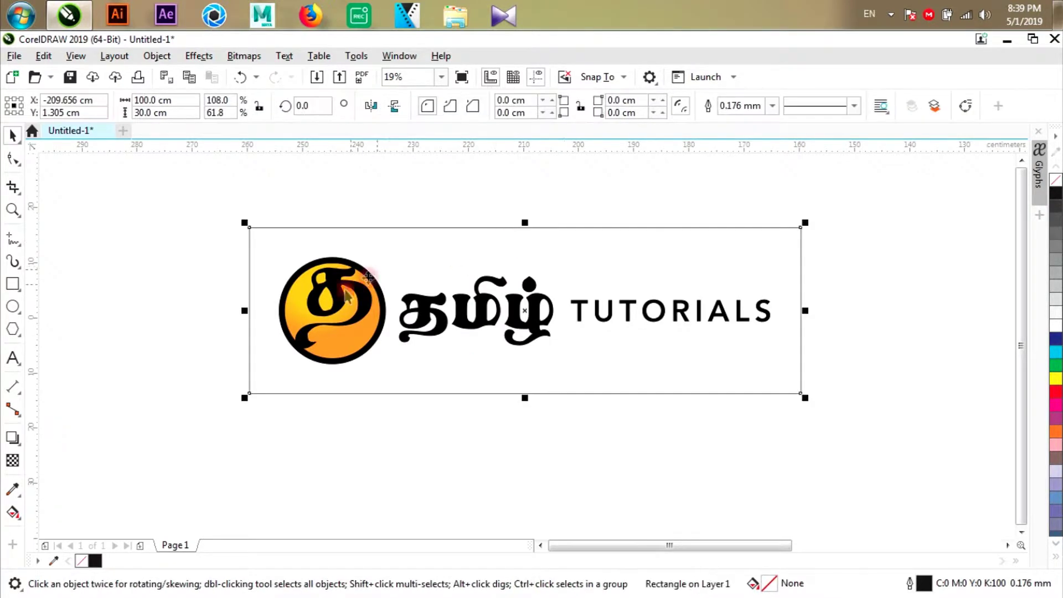
left_click(1057, 198)
mouse_move(857, 422)
left_mouse_down()
mouse_move(240, 209)
mouse_move(252, 198)
left_mouse_up()
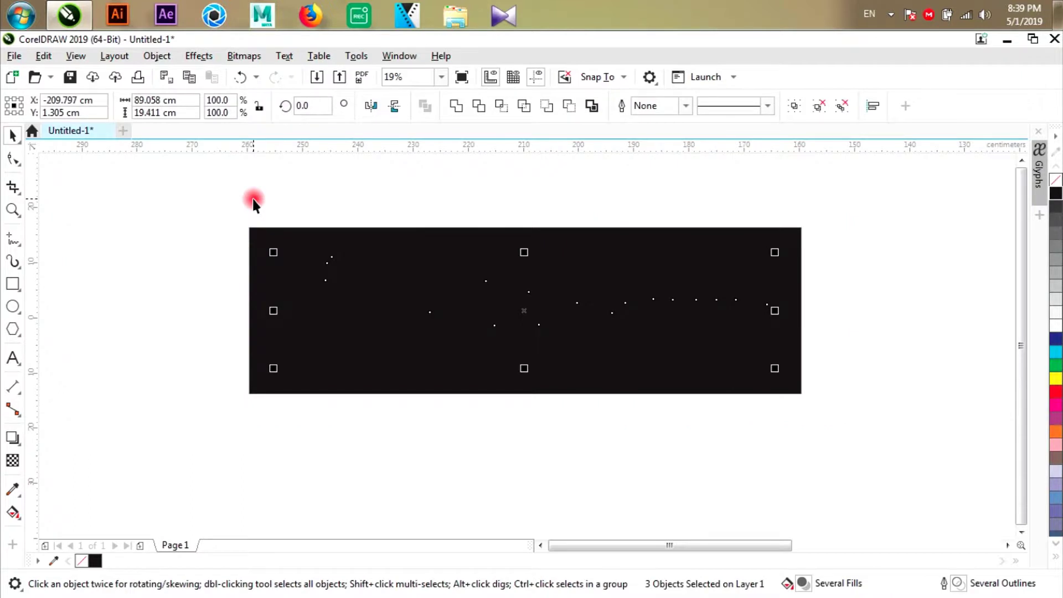
left_click_drag(831, 186, 381, 439)
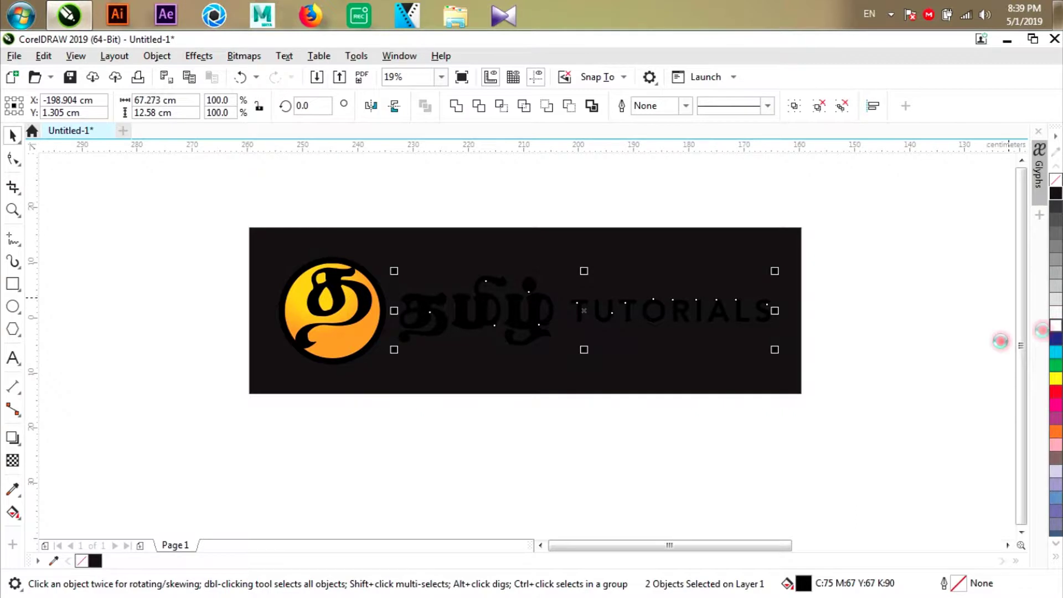
left_click(1045, 328)
left_click(934, 363)
Sample the emblem's yellow-orange colour and try applying it to the letters of the Tamil word.
left_click_drag(820, 227, 381, 416)
left_click(12, 488)
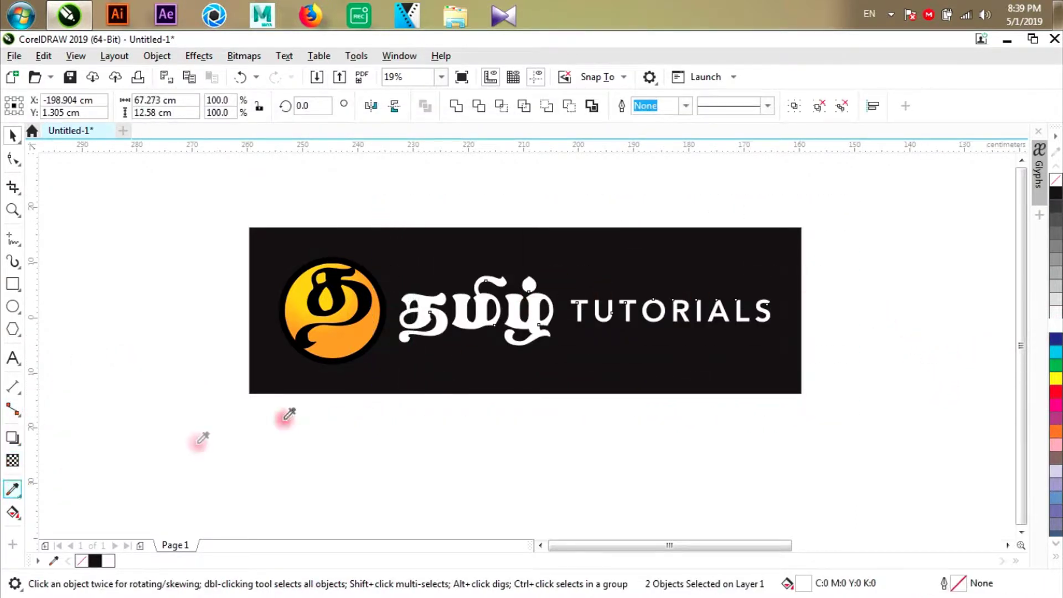
left_click(300, 320)
left_click(455, 302)
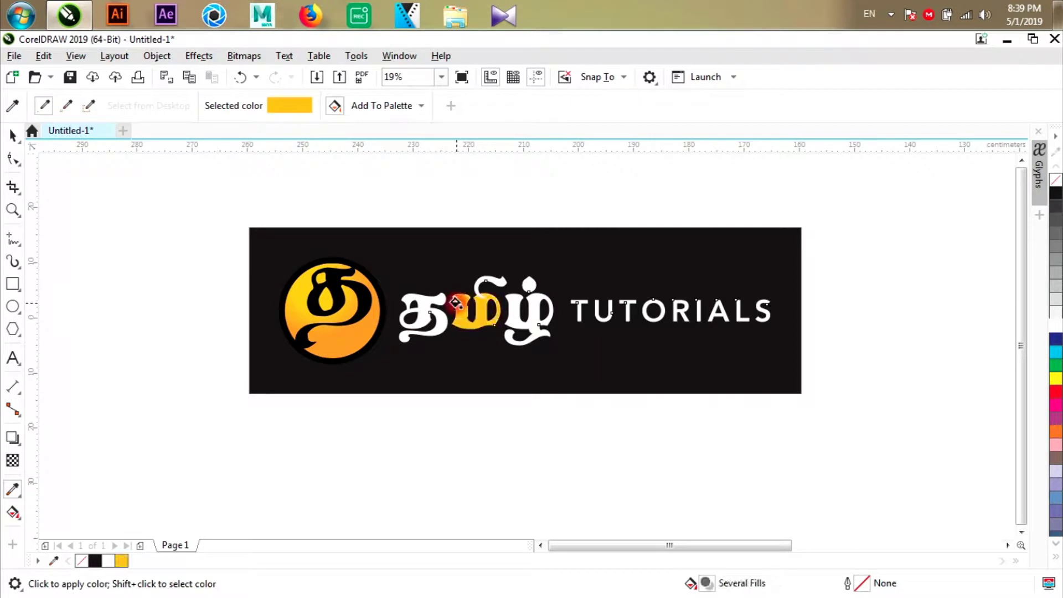
scroll(509, 298, "up", 2)
left_click(519, 283)
left_click(487, 281)
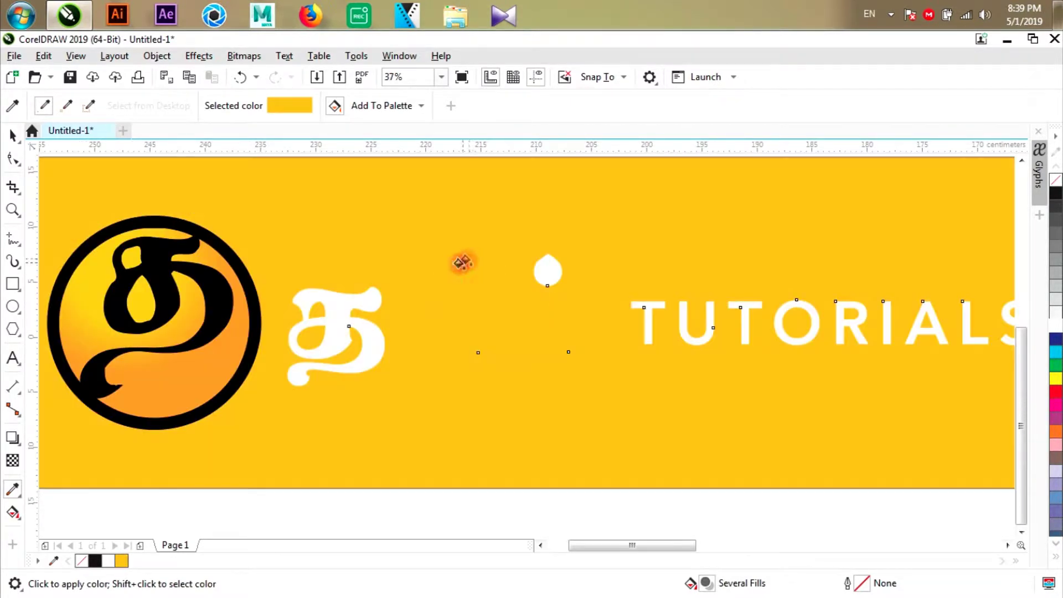
left_click(330, 299)
Try a dark grey fill on the rectangle with the Tamil word and TUTORIALS lettering in black.
scroll(600, 288, "down", 2)
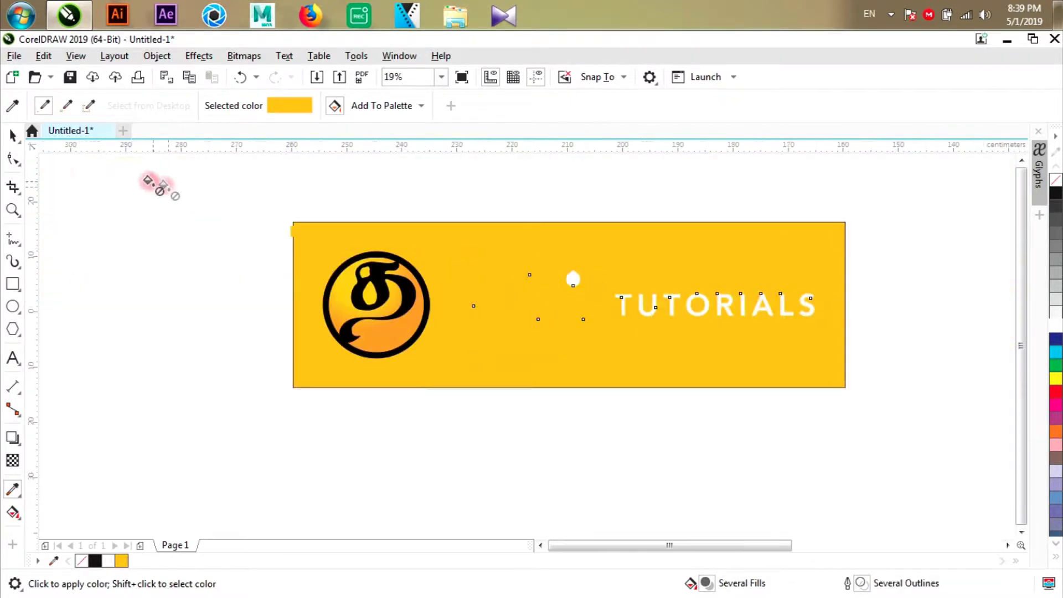
left_click(12, 134)
left_click(394, 228)
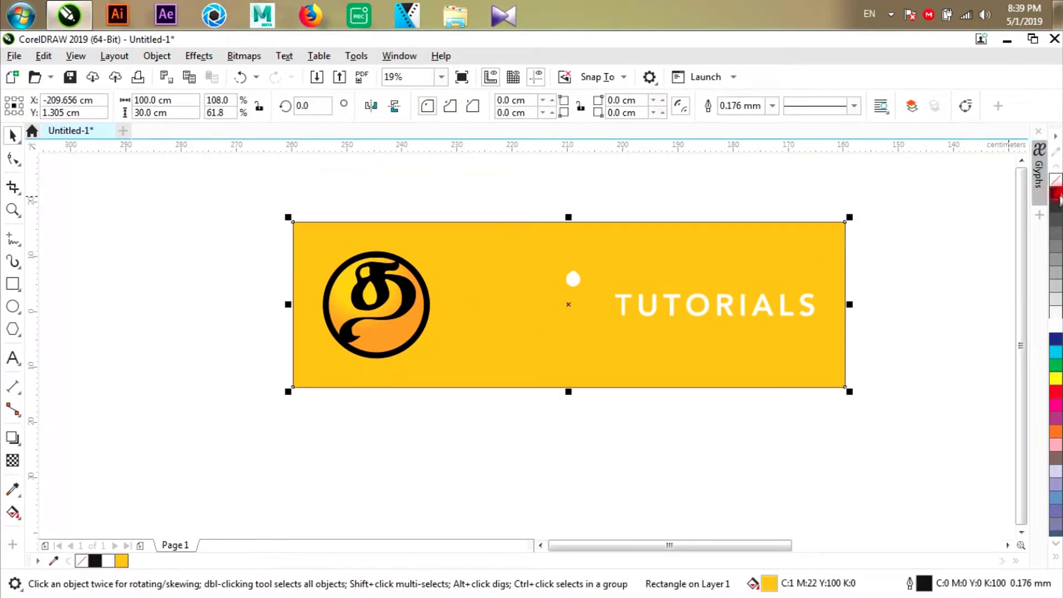
left_click(1057, 197)
left_click_drag(985, 203, 441, 446)
left_click_drag(849, 439, 427, 208)
left_click(97, 560)
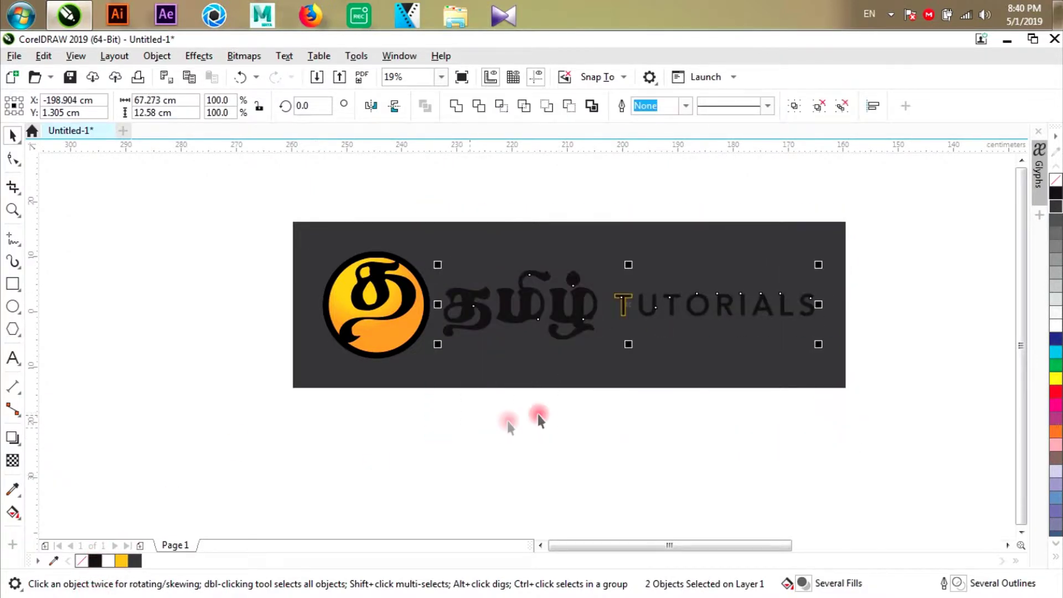
left_click(541, 416)
Undo all the recolouring of the rectangle and lettering, back to the unfilled rectangle and original logo colours.
key("ctrl+z")
key("ctrl+z")
key("ctrl+z")
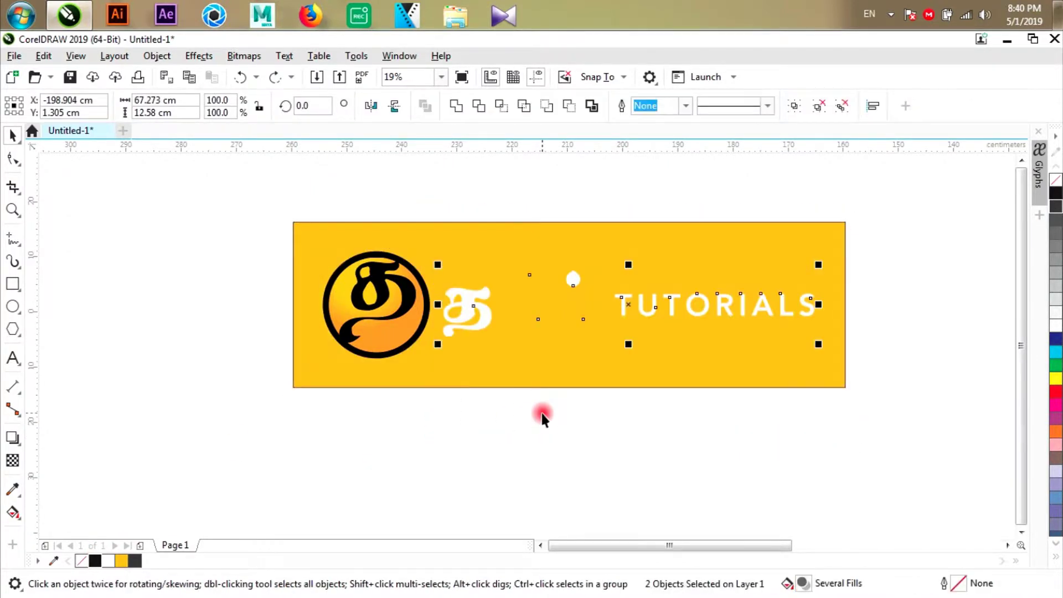
key("ctrl+z")
key("ctrl+z")
key("ctrl+z")
key("ctrl+z")
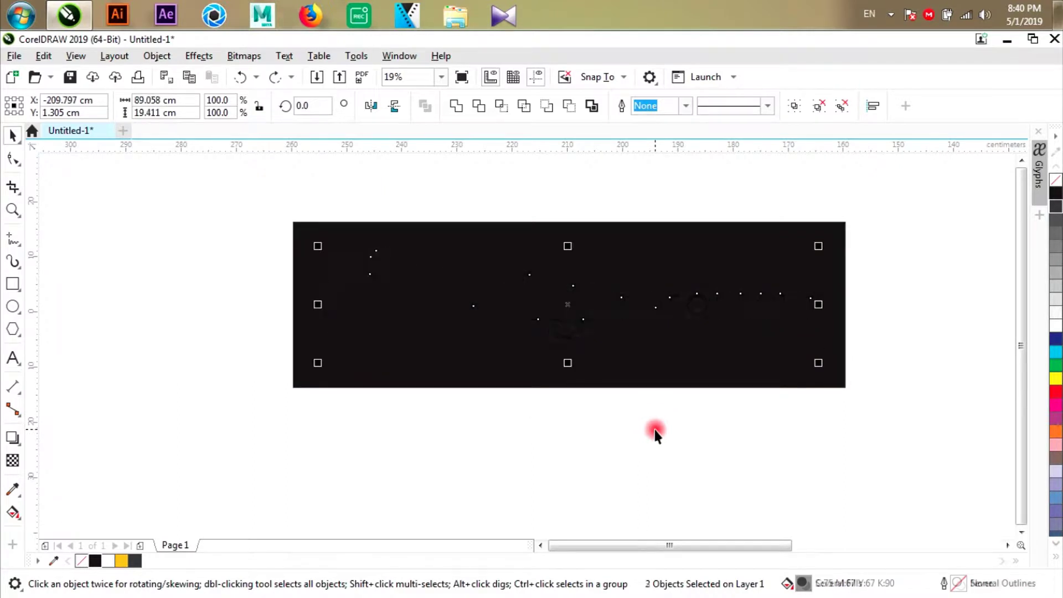
key("ctrl+z")
left_click(656, 437)
Remove the fill from the round emblem and give its shapes a black outline.
scroll(538, 374, "down", 1)
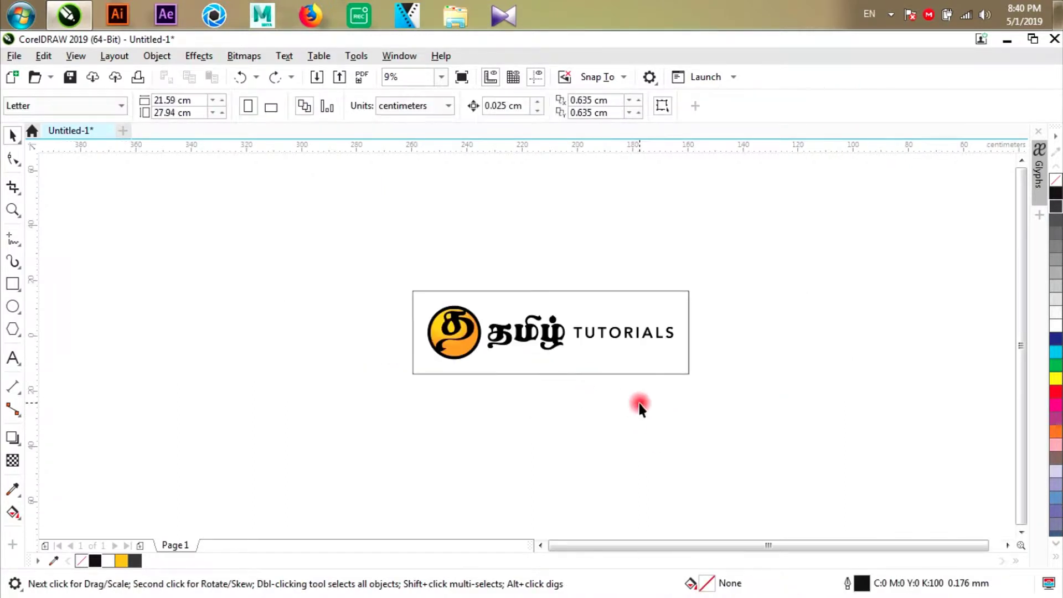
scroll(550, 382, "up", 1)
left_click(316, 232)
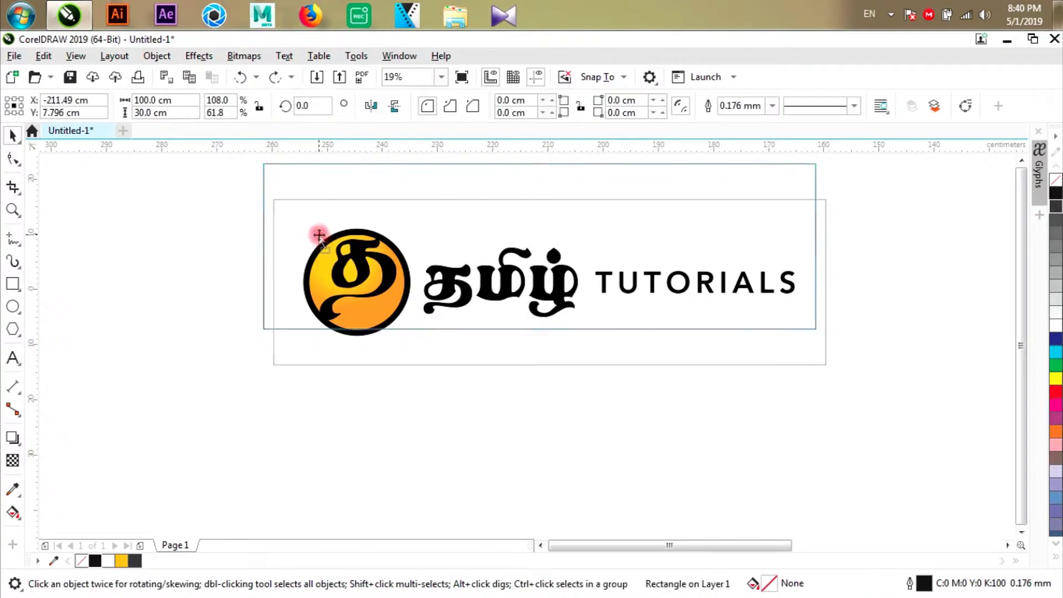
left_click_drag(217, 215, 435, 405)
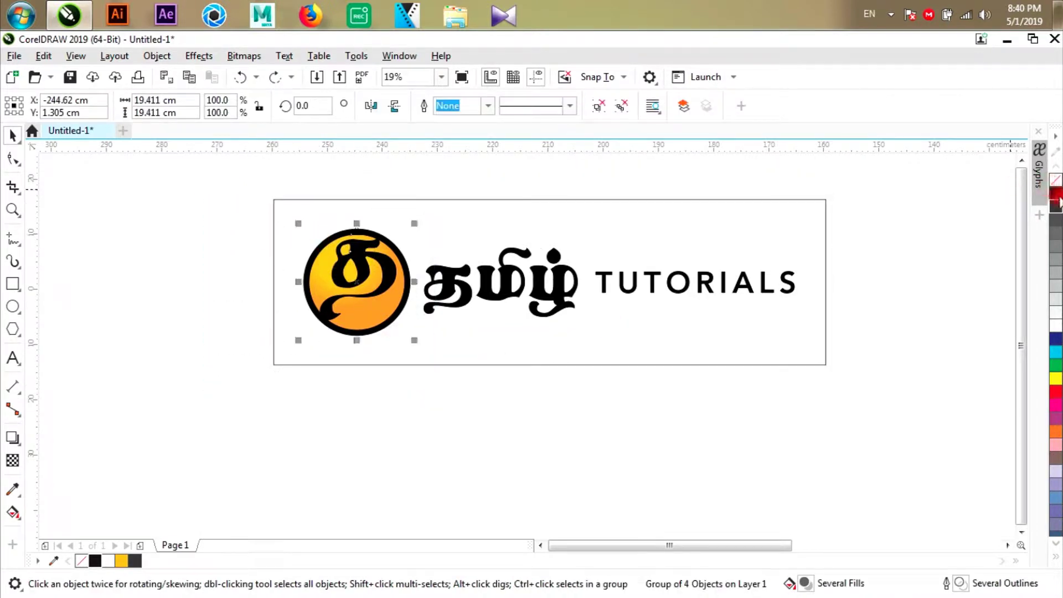
left_click(1056, 182)
left_click(354, 260)
scroll(351, 258, "up", 3)
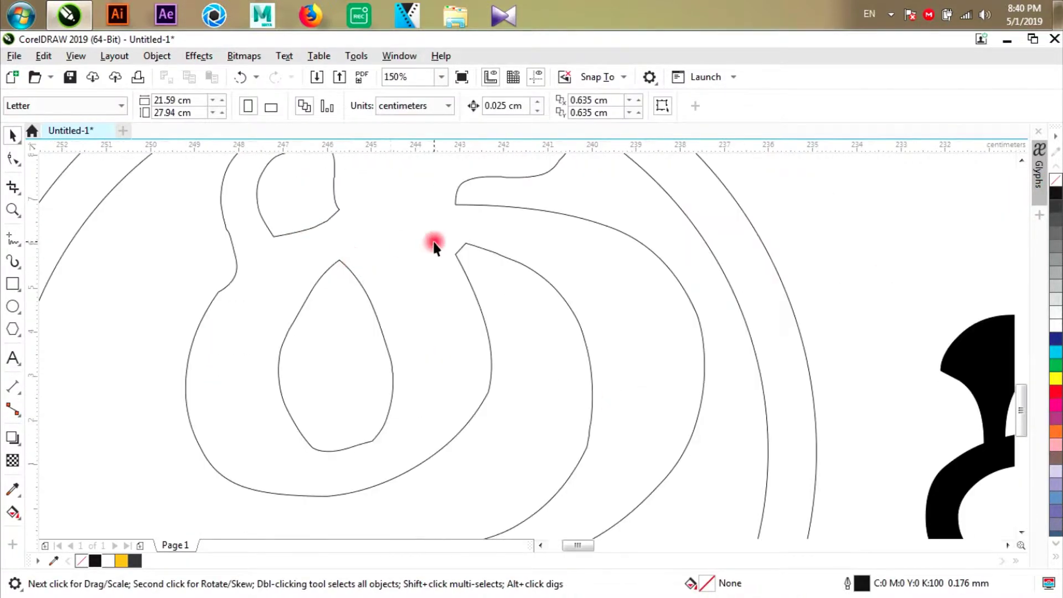
scroll(435, 246, "down", 2)
left_click(462, 215)
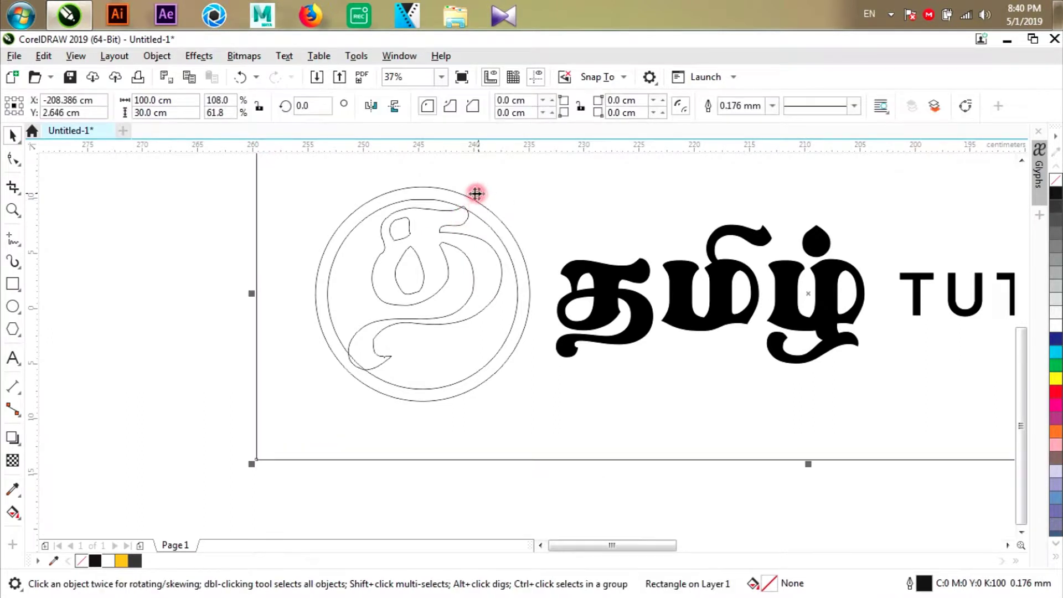
scroll(407, 222, "down", 2)
key("Escape")
scroll(458, 219, "up", 1)
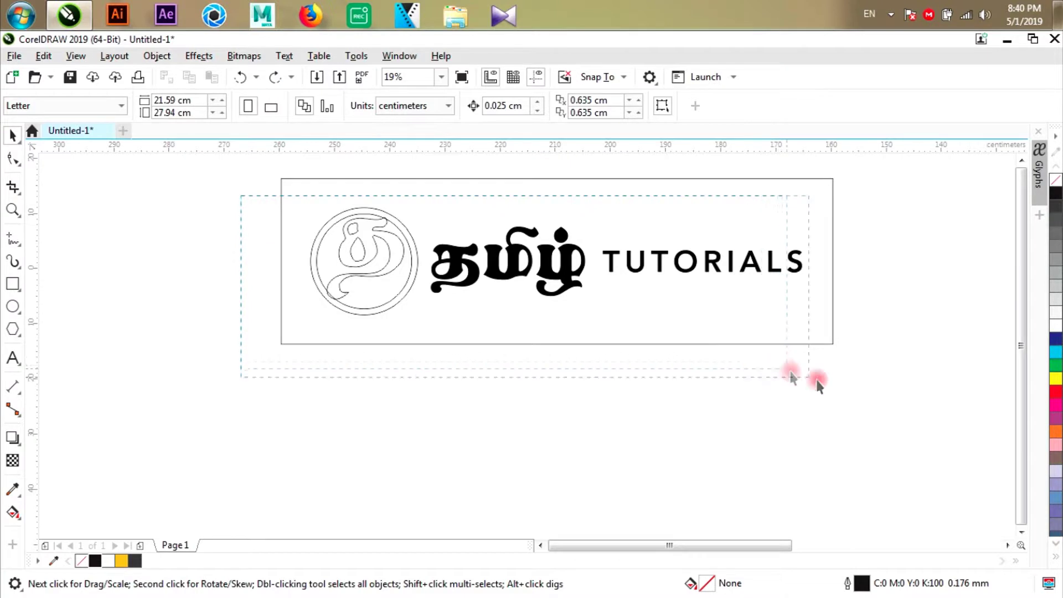
Give the emblem, the Tamil word and the TUTORIALS group black outlines with no fill.
left_click_drag(819, 382, 891, 407)
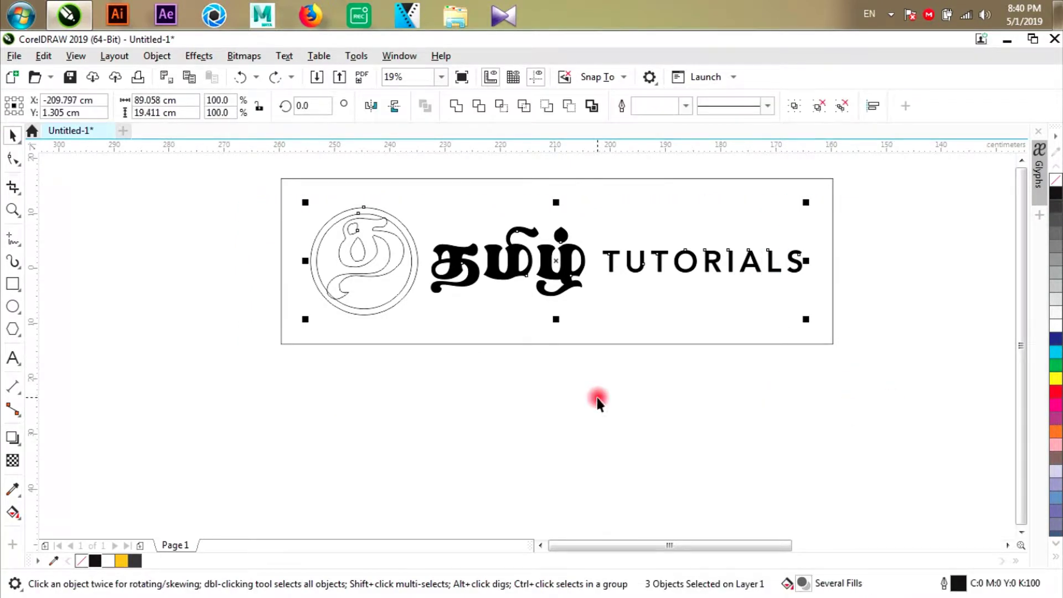
left_click(1056, 183)
left_click(477, 394)
key("ctrl+z")
left_click_drag(842, 406, 274, 230)
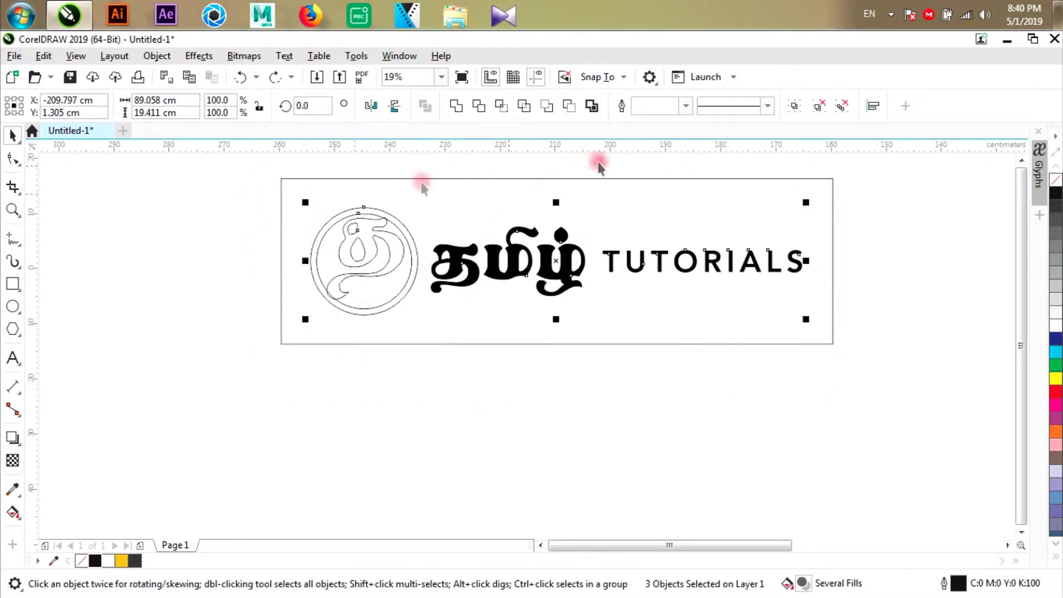
left_click(1056, 181)
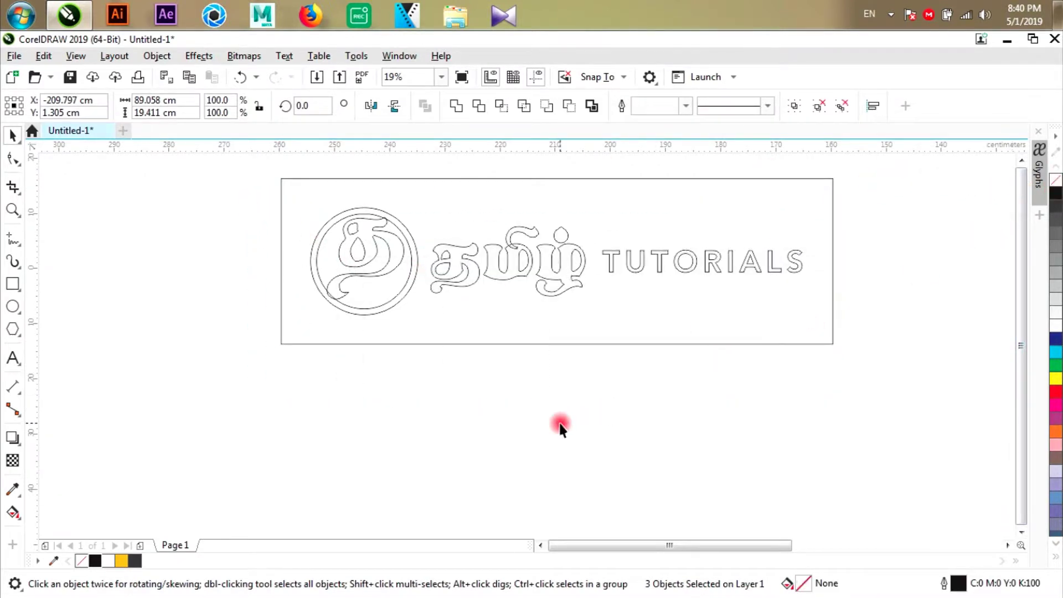
Ungroup all parts of the outlined Tamil word into separate curves.
left_click(503, 261)
scroll(503, 261, "up", 2)
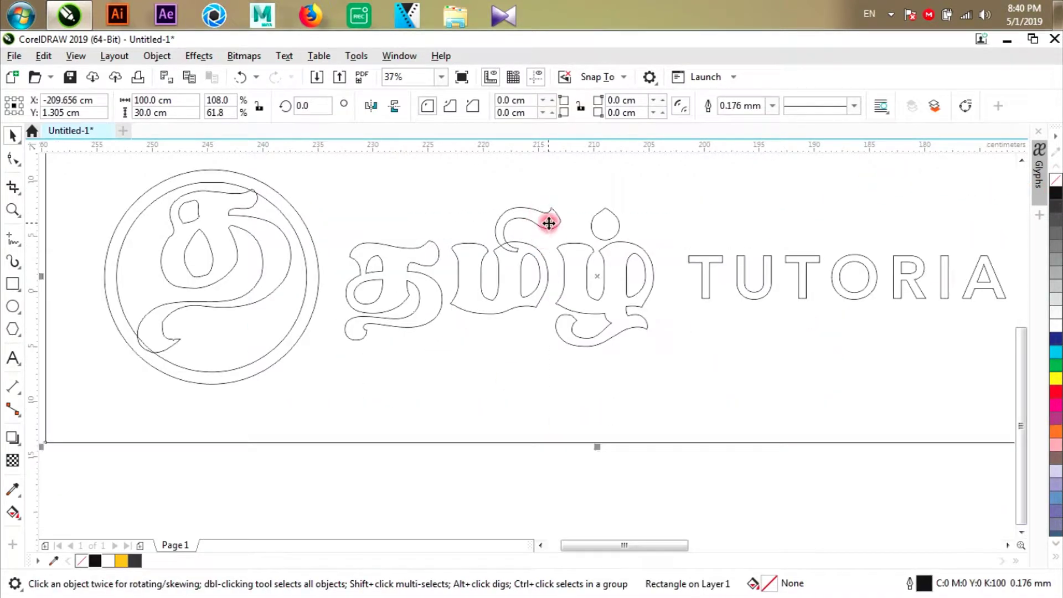
left_click(548, 229)
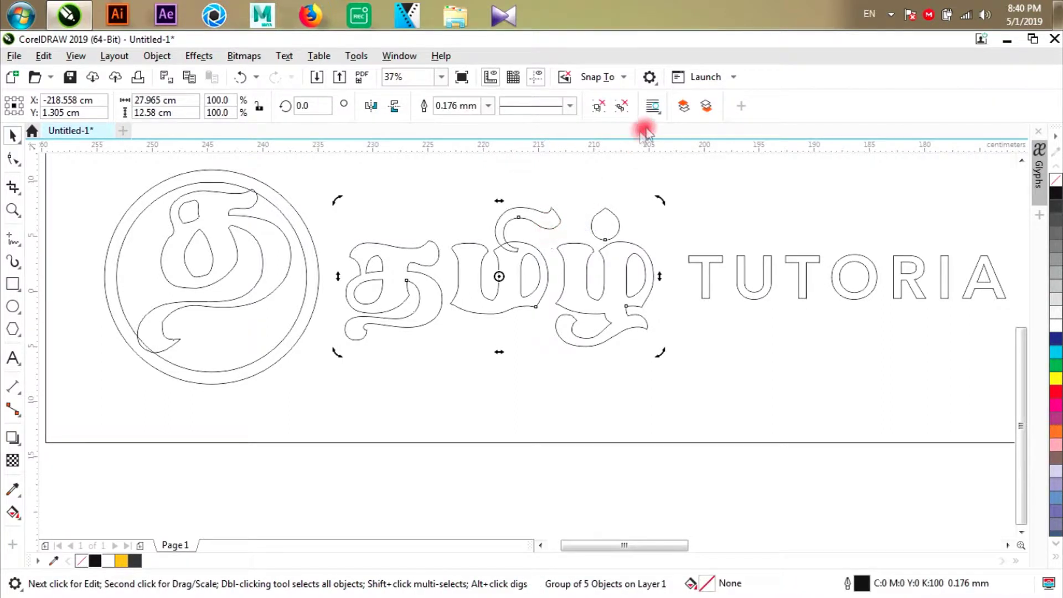
left_click(623, 107)
left_click(569, 494)
Delete the 100 by 30 cm rectangle around the logo.
left_click(551, 225)
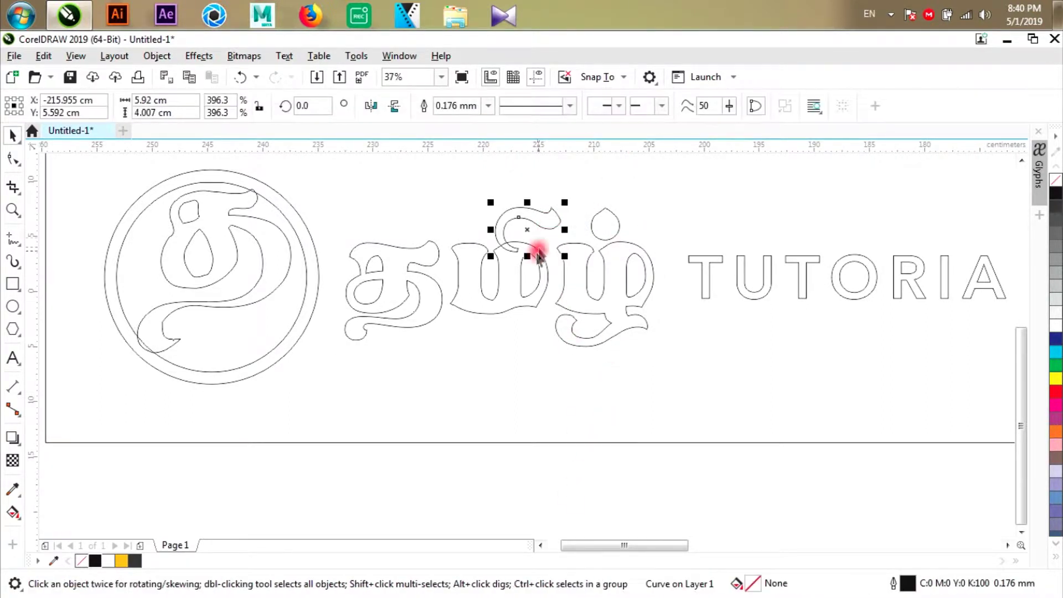
left_click(537, 250, "shift")
scroll(538, 262, "down", 4)
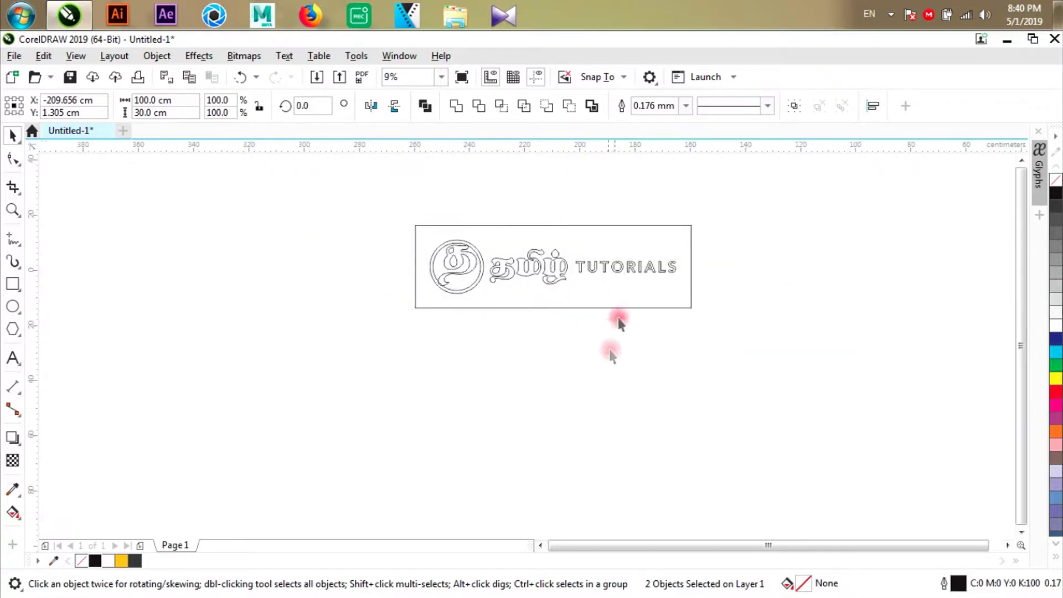
left_click(615, 307)
key("Delete")
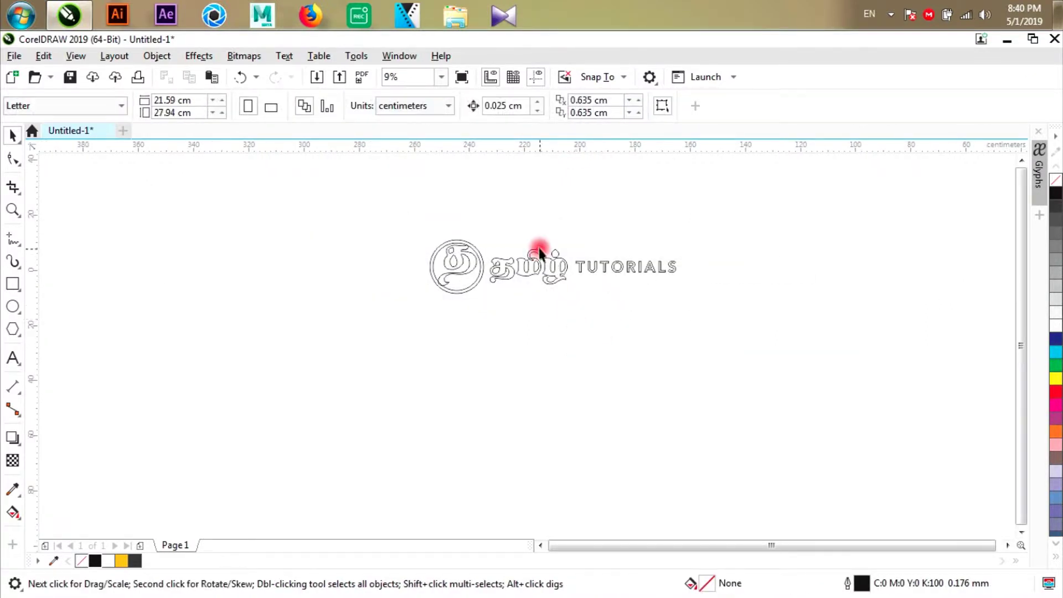
Weld the overlapping curl and body of the Tamil word's middle letter into one outline.
scroll(536, 248, "up", 4)
left_click(541, 294)
left_click(541, 299, "shift")
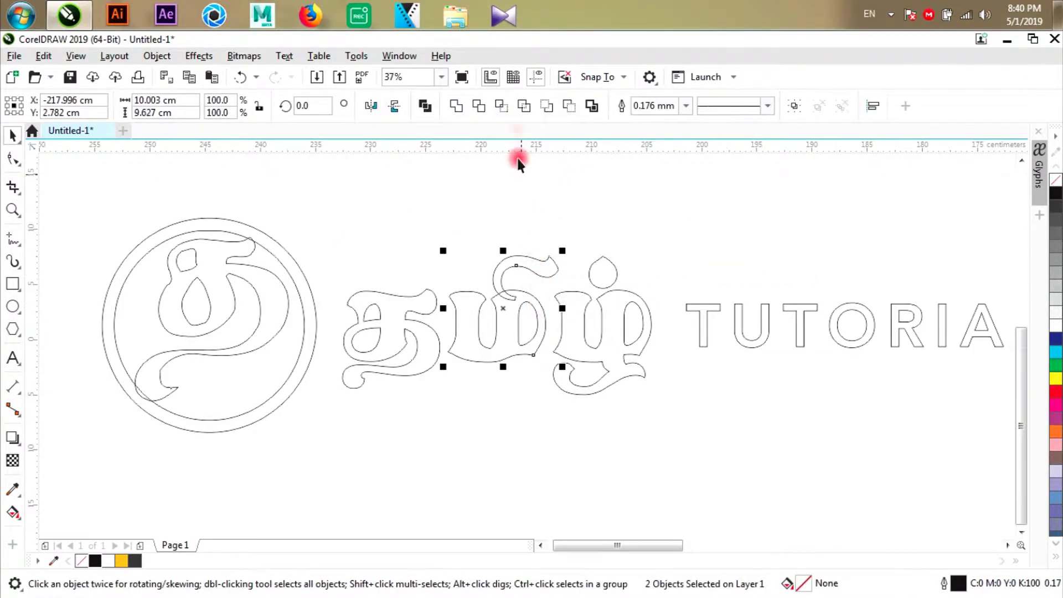
left_click(456, 105)
left_click(587, 237)
scroll(383, 258, "down", 2)
scroll(383, 258, "up", 2)
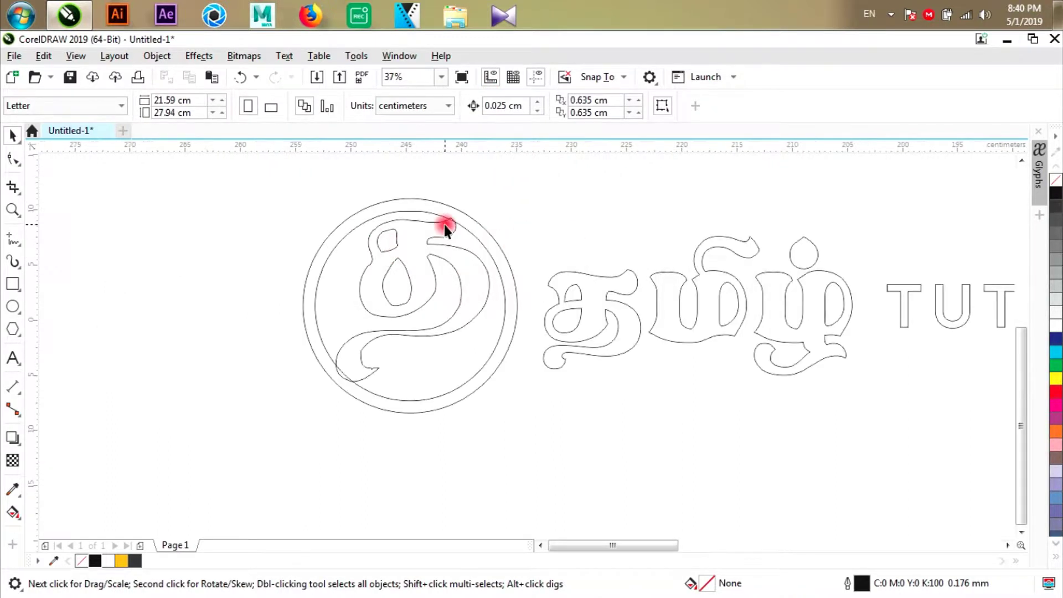
Ungroup the round emblem so its circles and inner letter can be selected separately.
left_click(449, 214)
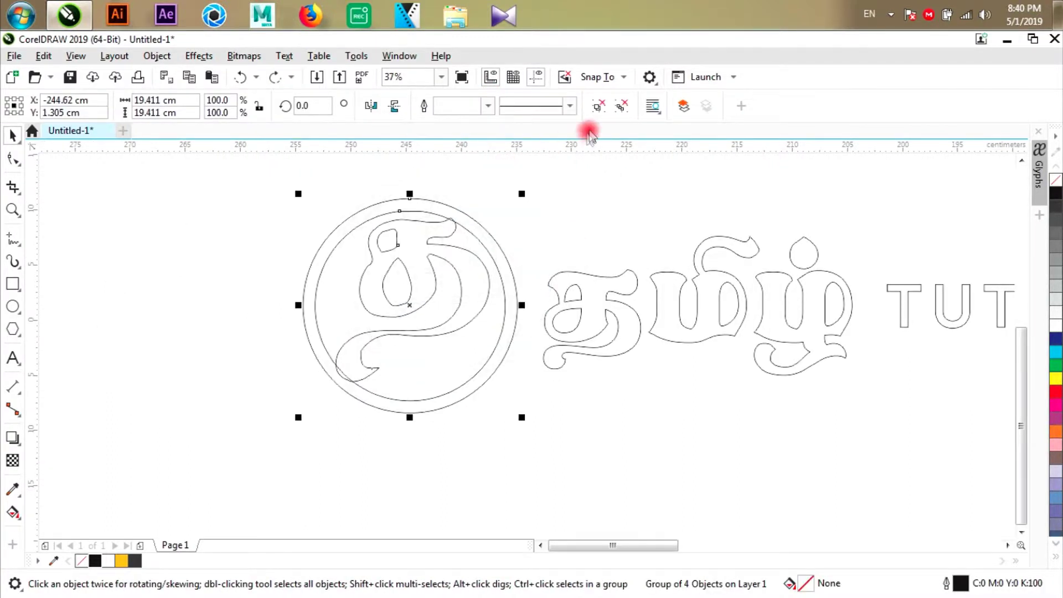
left_click(488, 214)
left_click(444, 217)
left_click(455, 214)
left_click(536, 191)
left_click(449, 227)
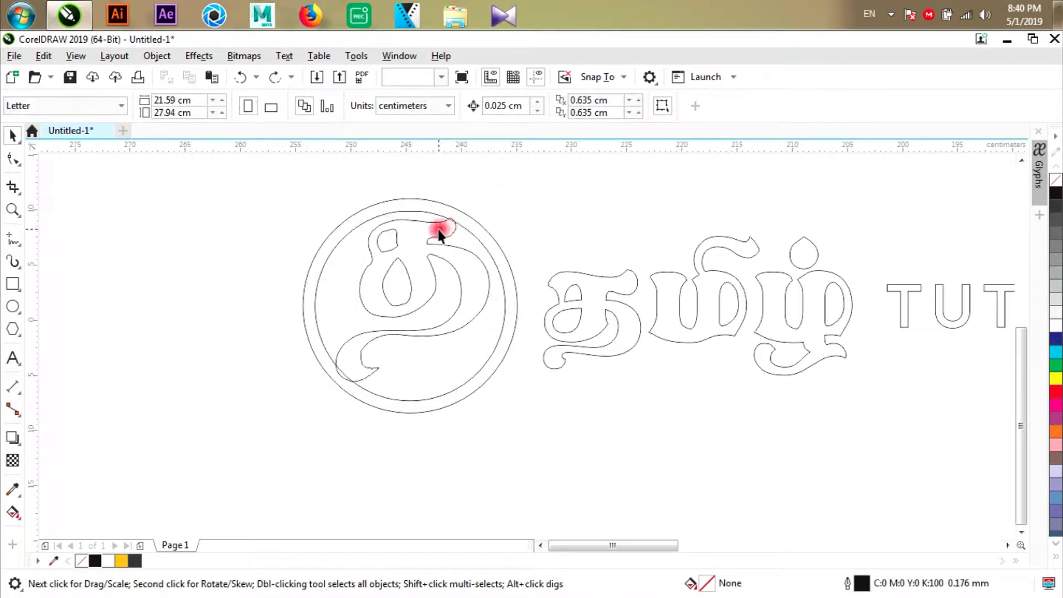
left_click(437, 229)
left_click(420, 209, "shift")
left_click(570, 107)
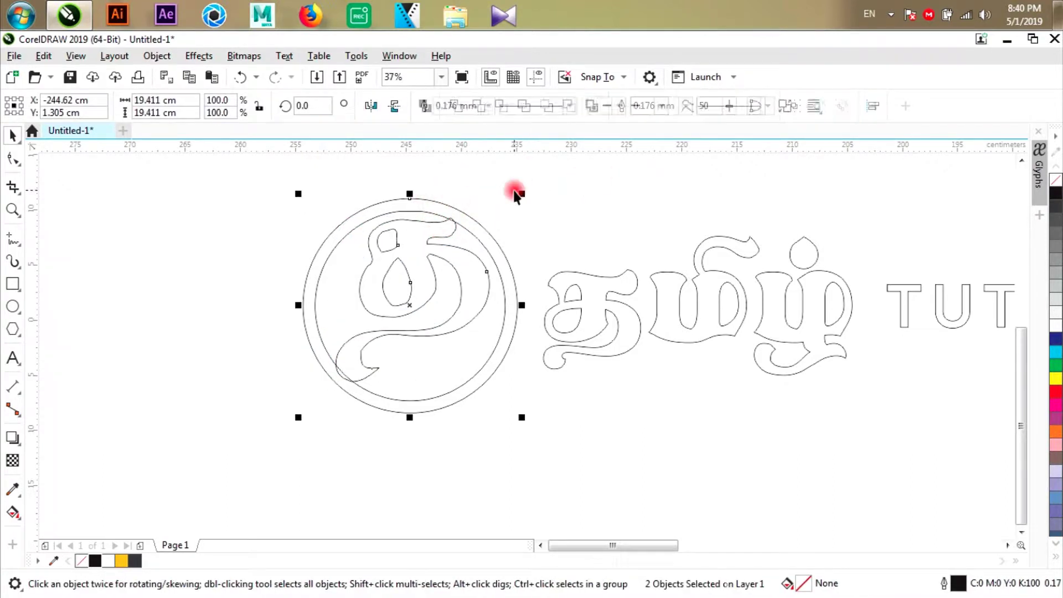
left_click(513, 191)
Combine the emblem's outer and inner circles into a single ring.
left_click(441, 200)
left_click(445, 215)
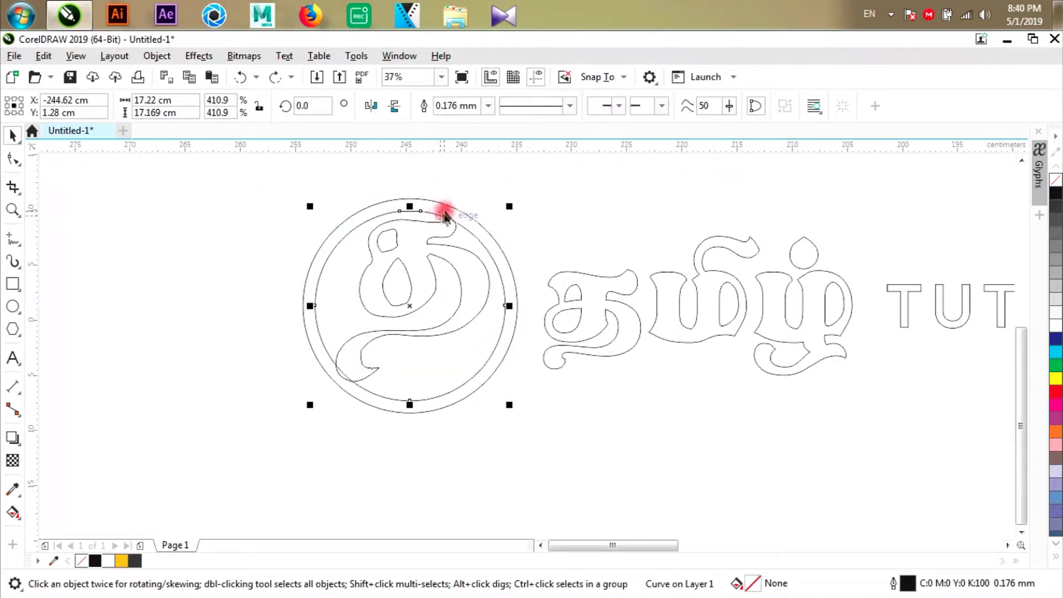
left_click(465, 201, "shift")
left_click(427, 221)
left_click(415, 210)
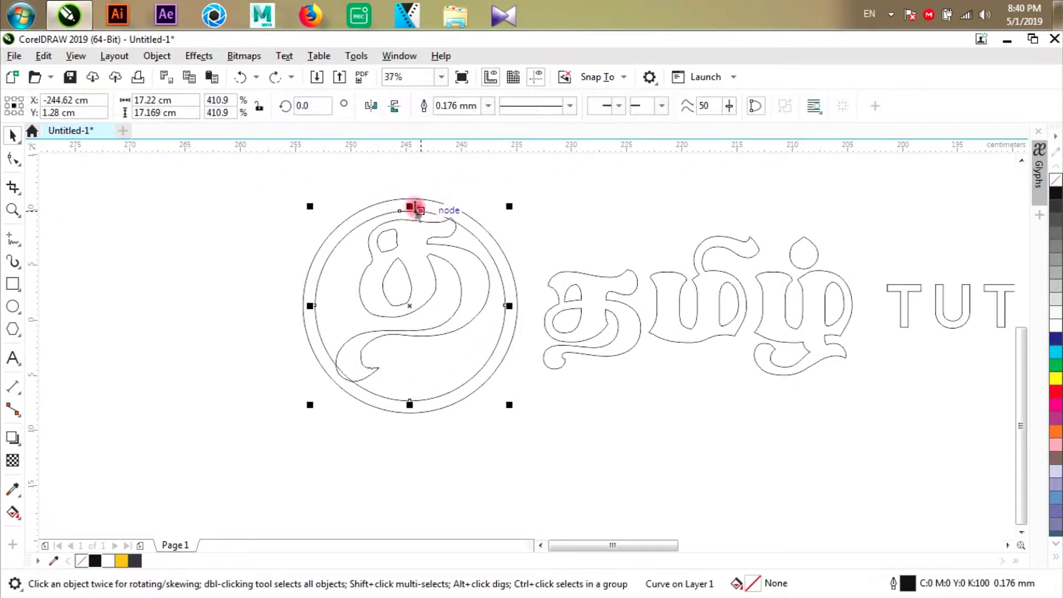
left_click(427, 200)
left_click(417, 212, "shift")
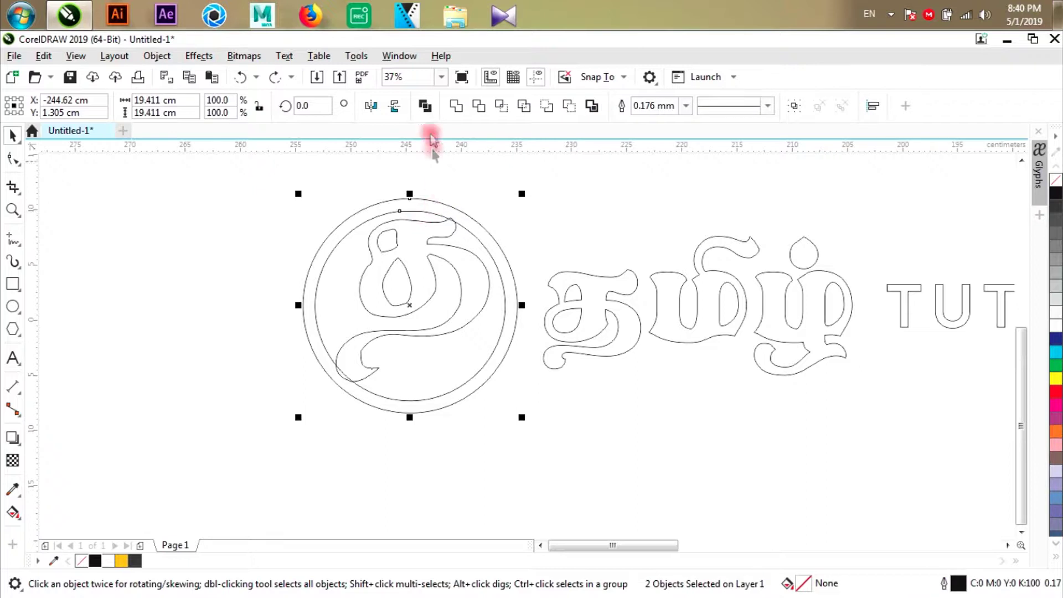
Weld the emblem's inner Tamil letter to the ring where they overlap.
left_click(444, 209)
left_click(423, 221)
left_click(429, 209)
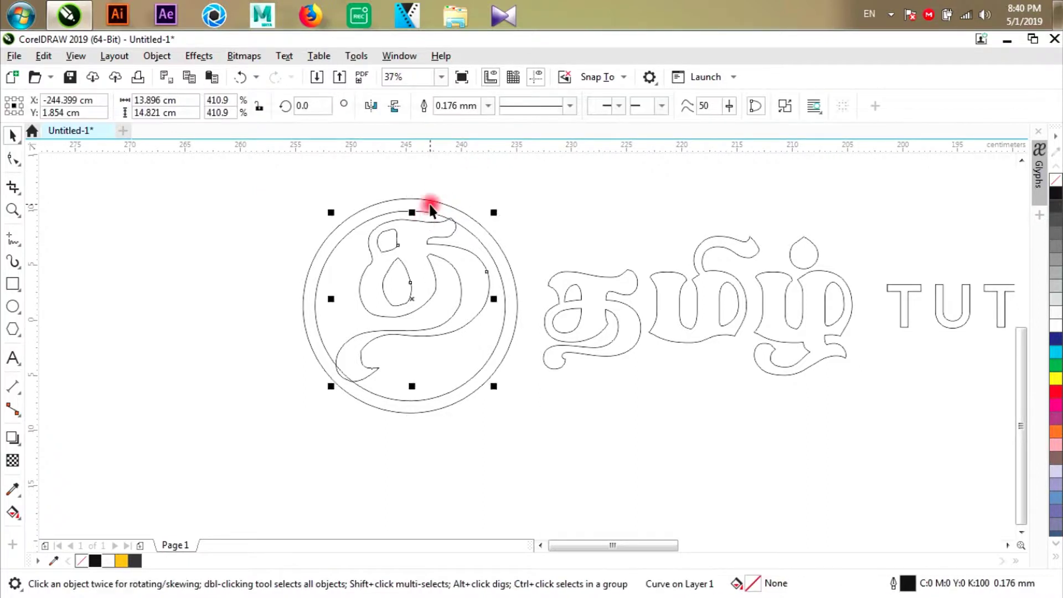
left_click(430, 209, "shift")
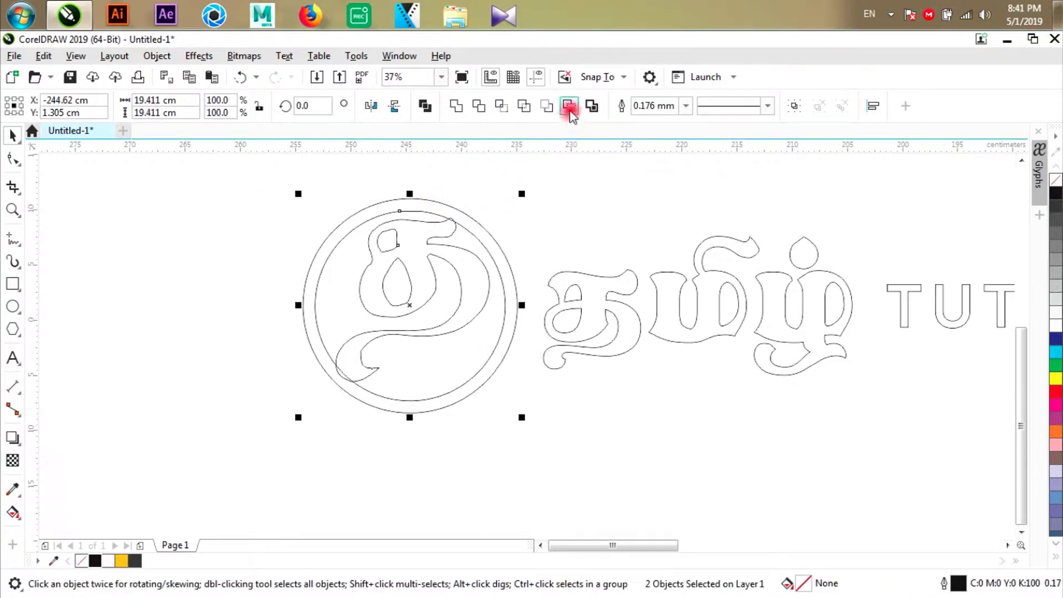
left_click(569, 106)
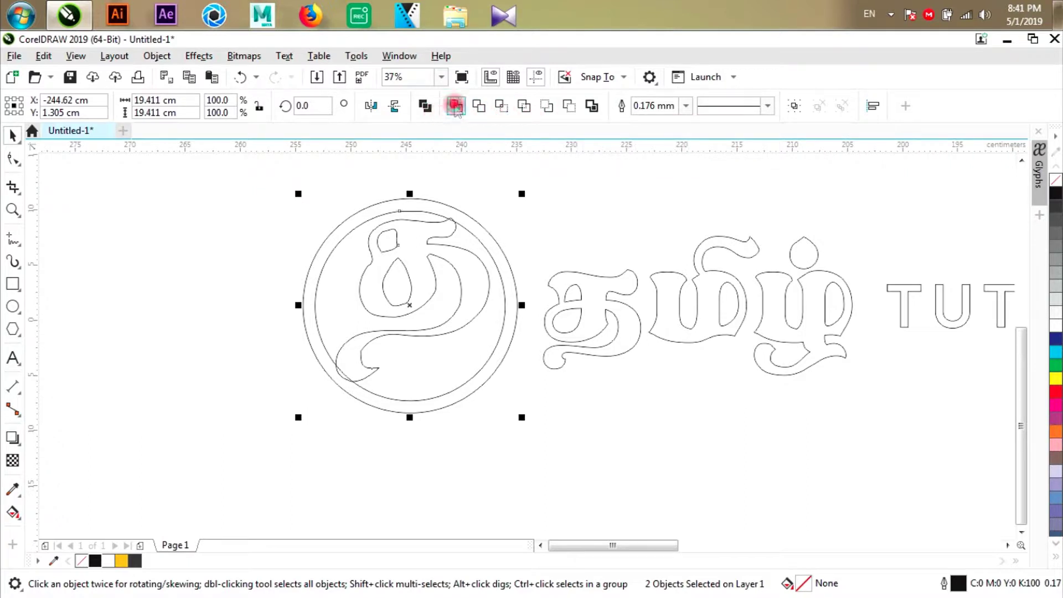
left_click(523, 199)
scroll(440, 221, "down", 1)
scroll(475, 200, "up", 3)
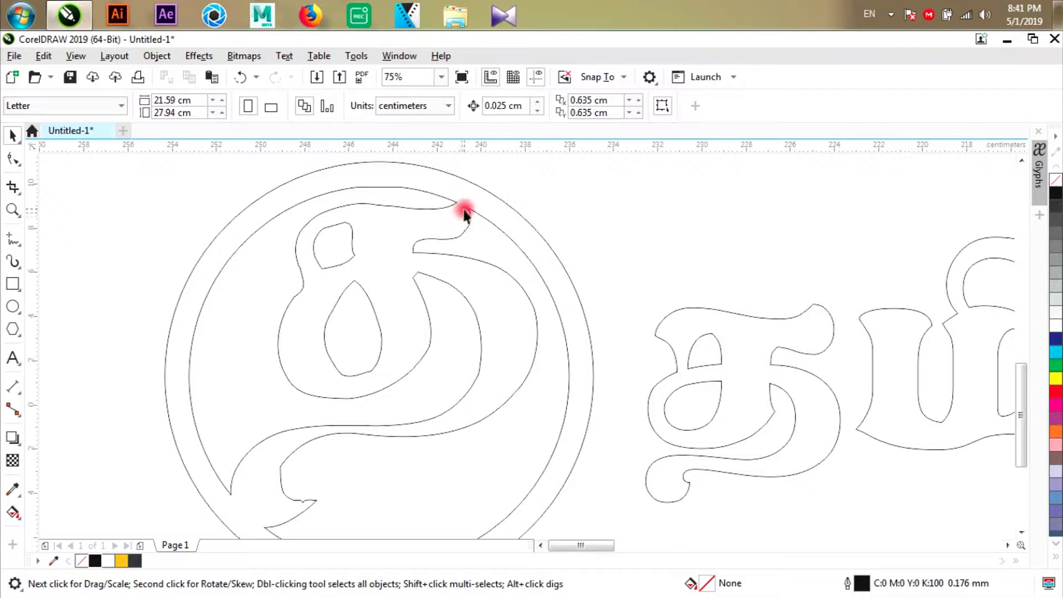
scroll(456, 204, "down", 3)
scroll(439, 261, "up", 3)
scroll(531, 224, "down", 3)
Delete the surplus nodes at the pointed end of the emblem letter's tail.
left_click(539, 206)
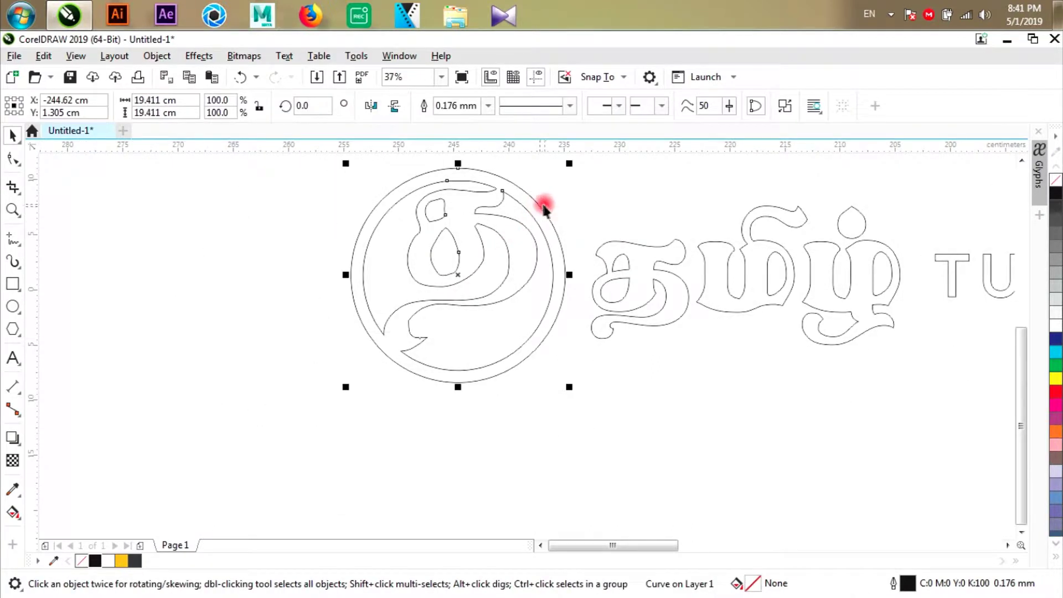
left_click_drag(543, 208, 342, 228)
scroll(477, 280, "down", 3)
left_click(396, 284)
key("F10")
scroll(845, 371, "up", 3)
scroll(708, 351, "down", 2)
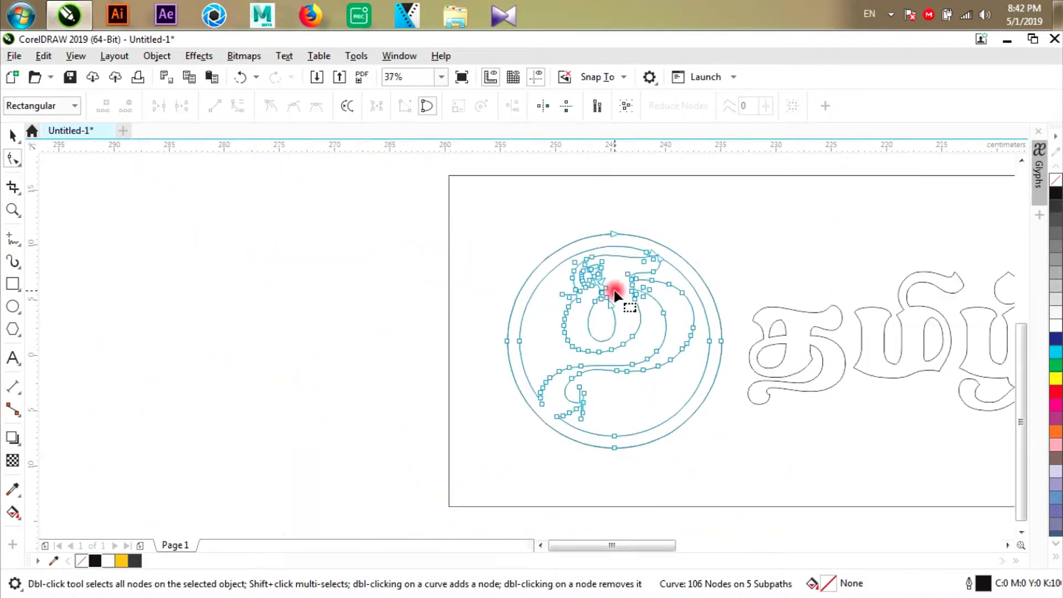
scroll(589, 407, "up", 8)
left_click_drag(498, 300, 624, 360)
key("Delete")
scroll(623, 359, "down", 5)
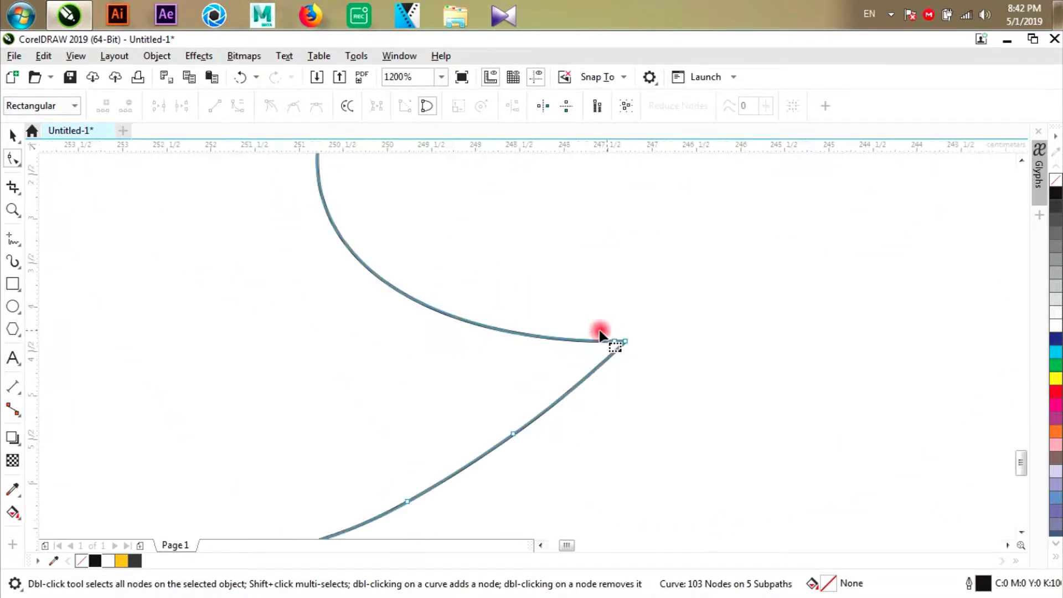
Delete the group of extra nodes along the right outer curve of the emblem's letter and finish node editing.
scroll(487, 340, "down", 3)
scroll(634, 257, "up", 4)
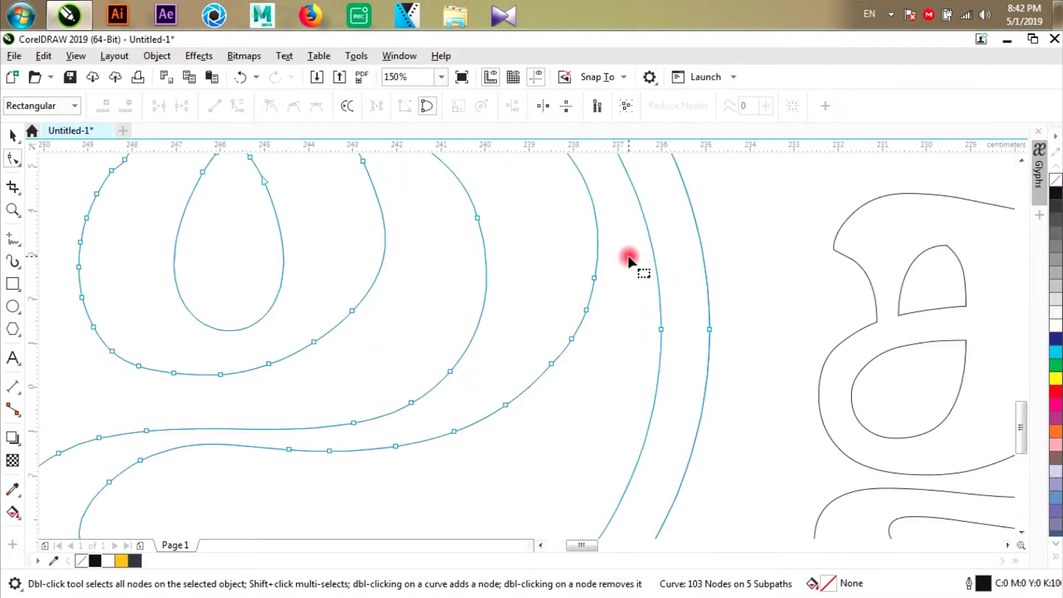
left_click_drag(631, 255, 502, 390)
key("Delete")
scroll(570, 360, "down", 3)
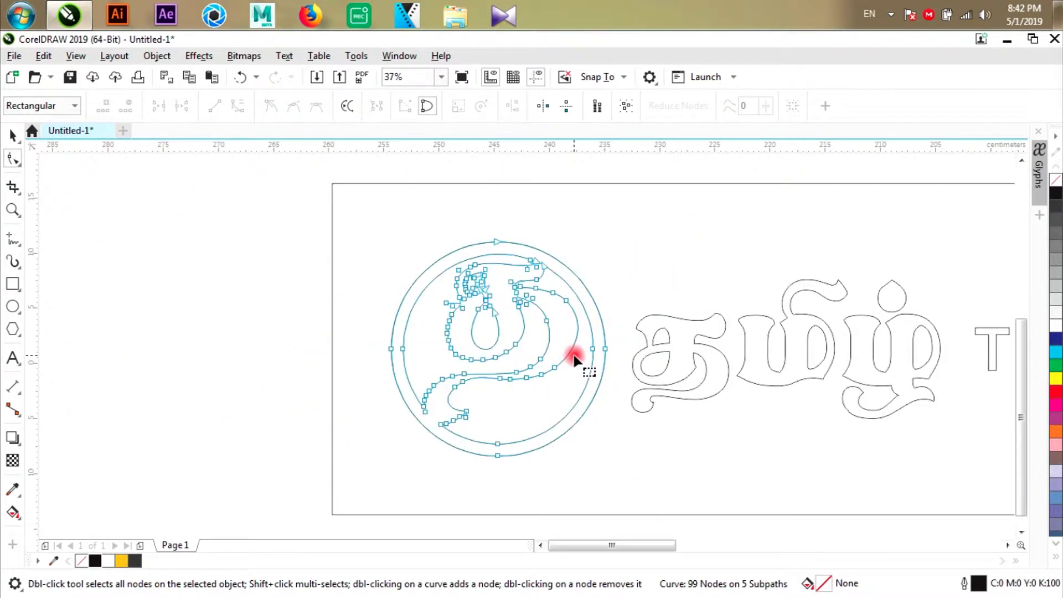
key("space")
left_click(254, 230)
Inspect the Tamil word's outlines up close and compare them with the whole logo.
scroll(254, 230, "down", 2)
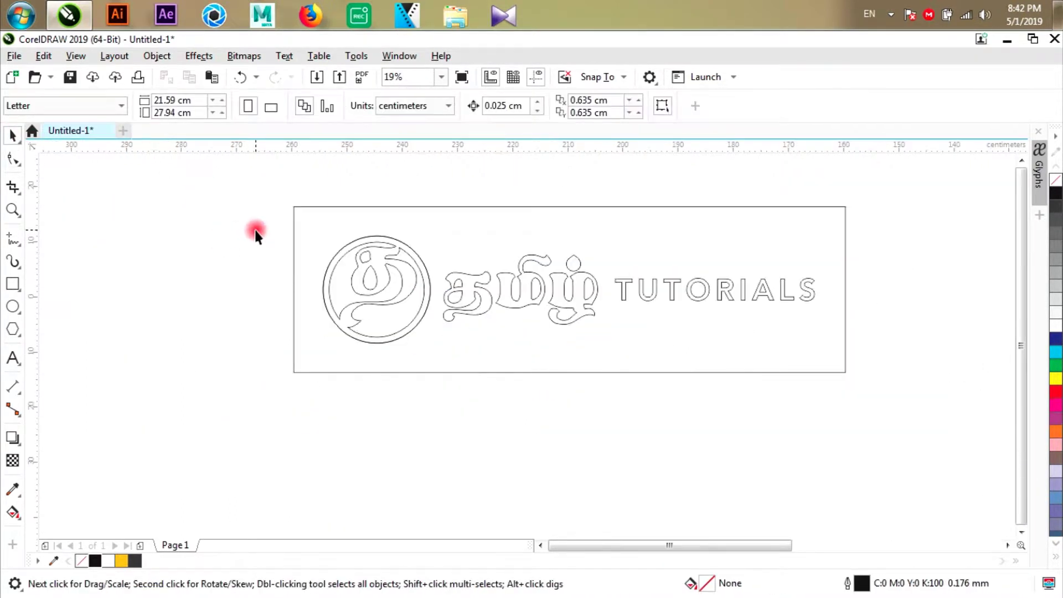
scroll(522, 290, "up", 4)
scroll(522, 290, "down", 3)
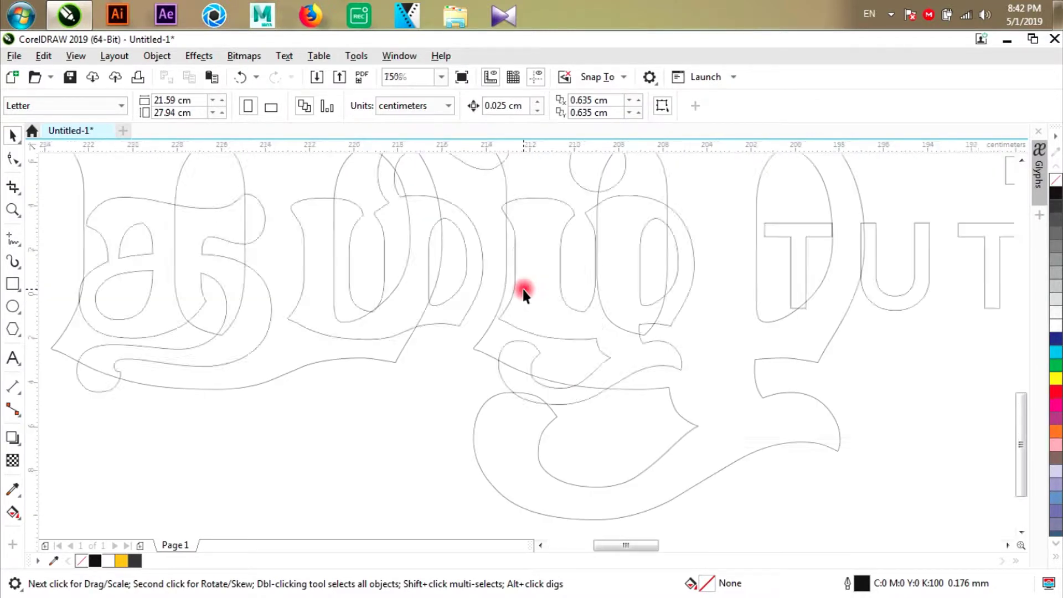
scroll(432, 260, "up", 3)
scroll(465, 244, "down", 6)
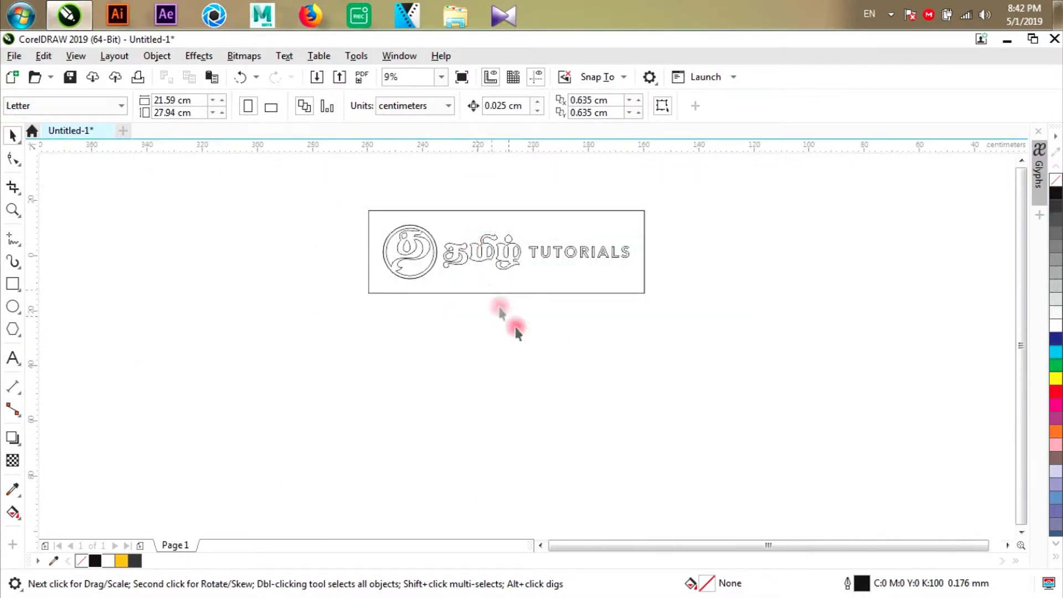
scroll(464, 239, "up", 2)
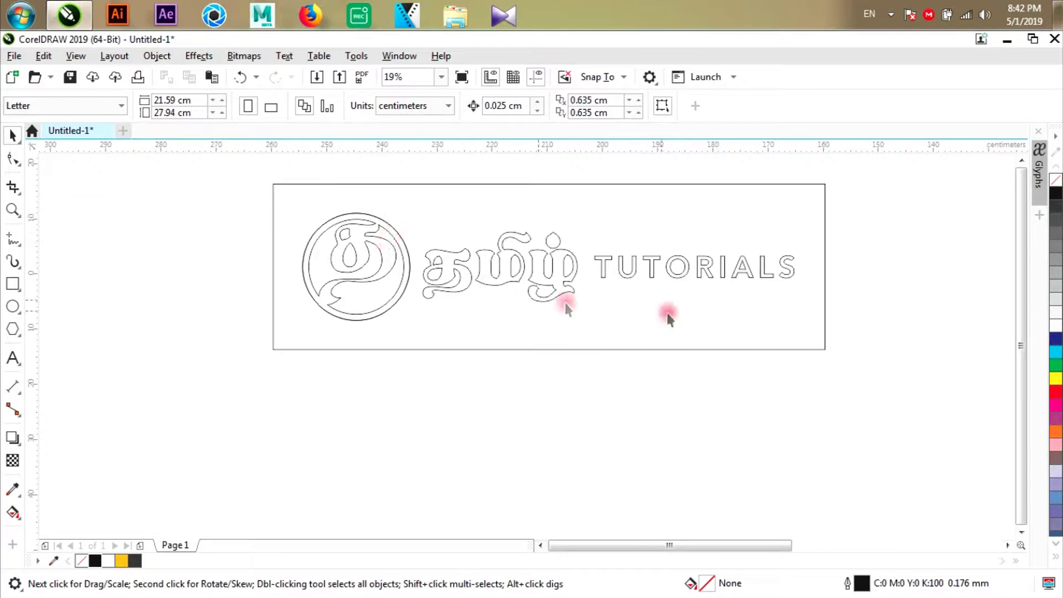
scroll(489, 400, "down", 2)
Group the logo parts with the surrounding rectangle and center the group on the page.
left_click_drag(316, 254, 759, 422)
key("ctrl+g")
key("p")
scroll(642, 336, "down", 4)
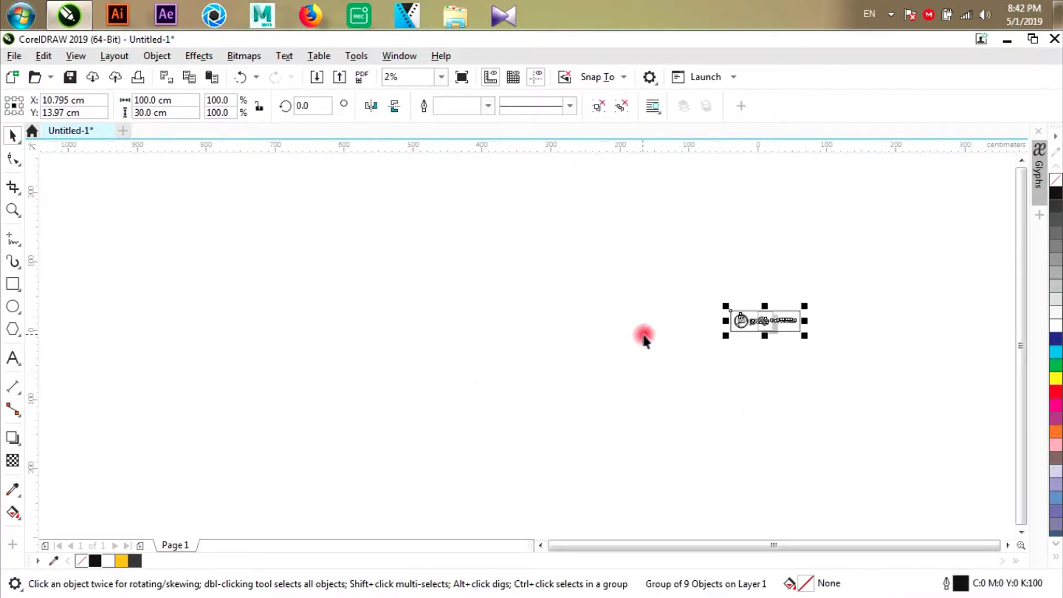
scroll(737, 336, "up", 4)
left_click_drag(610, 332, 622, 360)
key("ctrl+z")
Select the grouped logo and set up an export of it in the AI - Adobe Illustrator file type.
left_click(348, 260)
left_click_drag(293, 227, 729, 380)
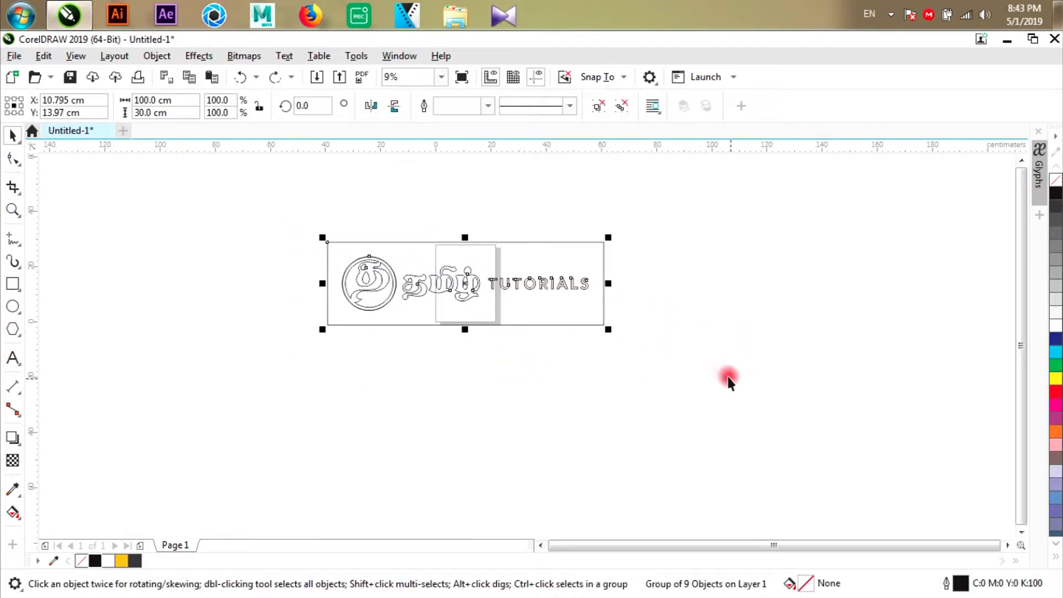
left_click(13, 55)
left_click(43, 331)
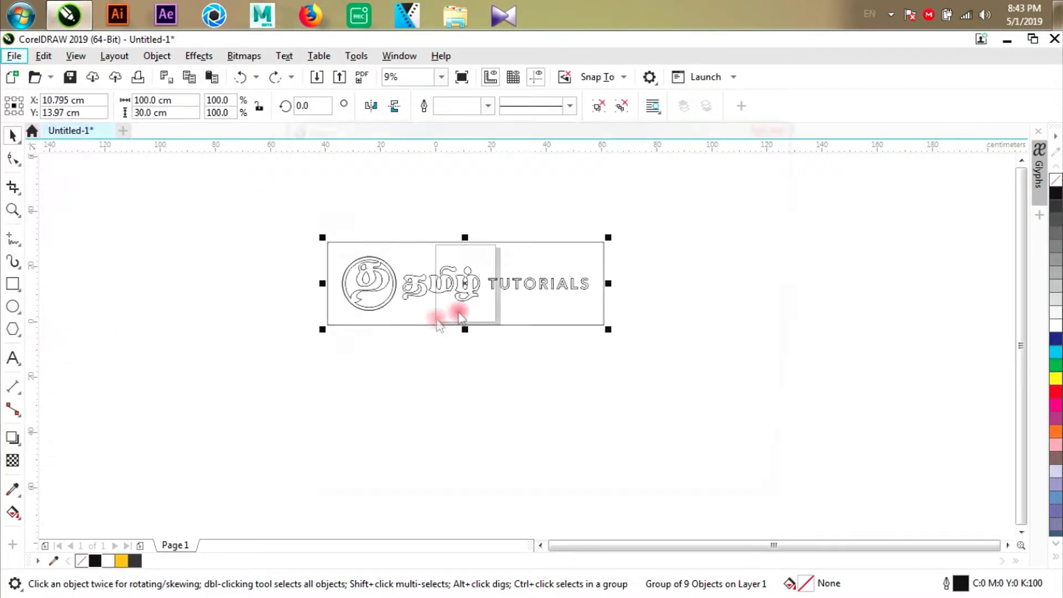
left_click(795, 332)
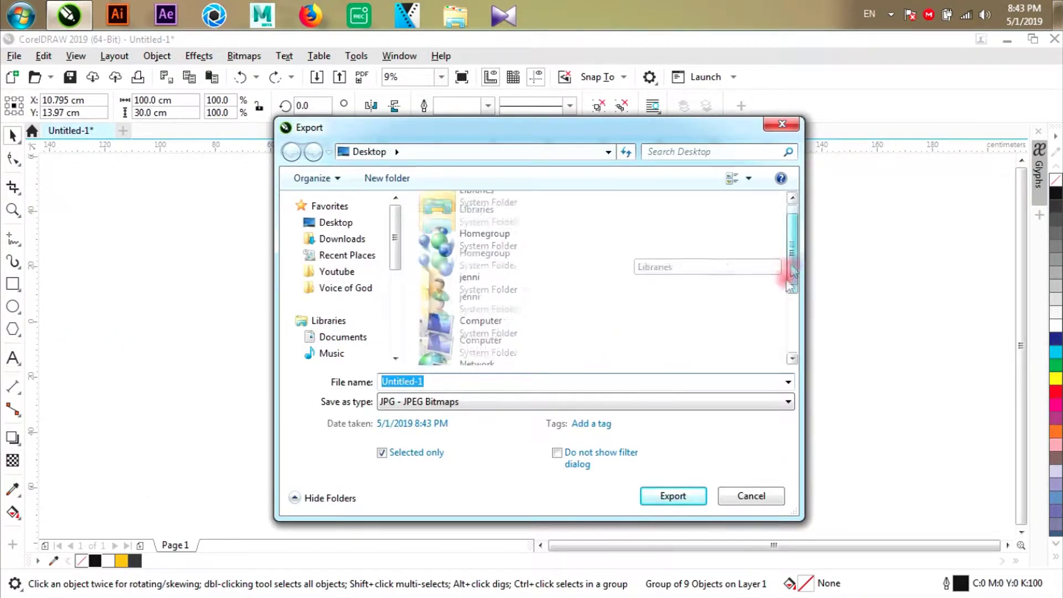
left_click(439, 402)
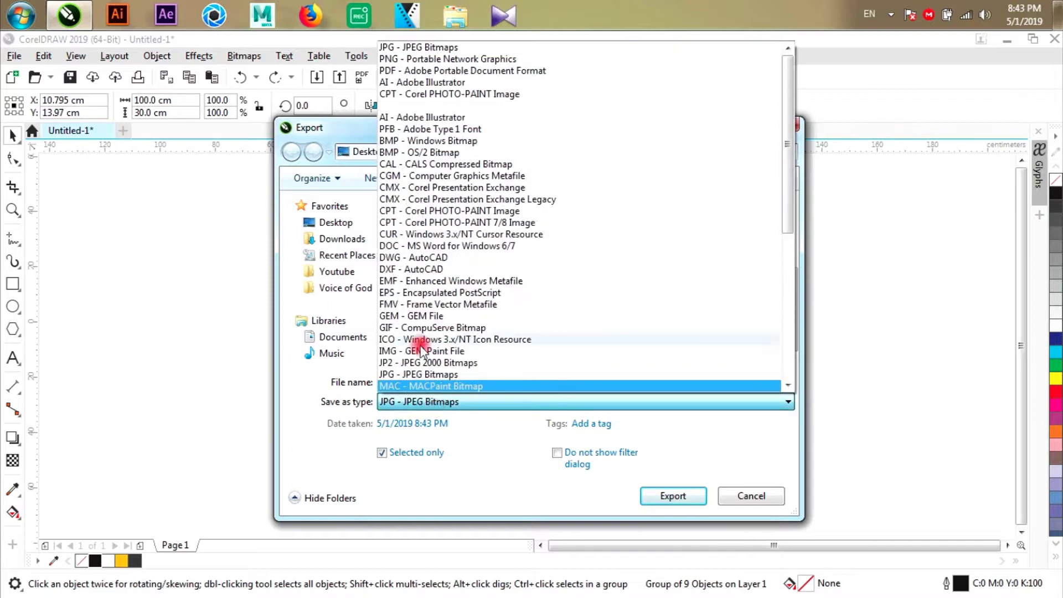
left_click(391, 83)
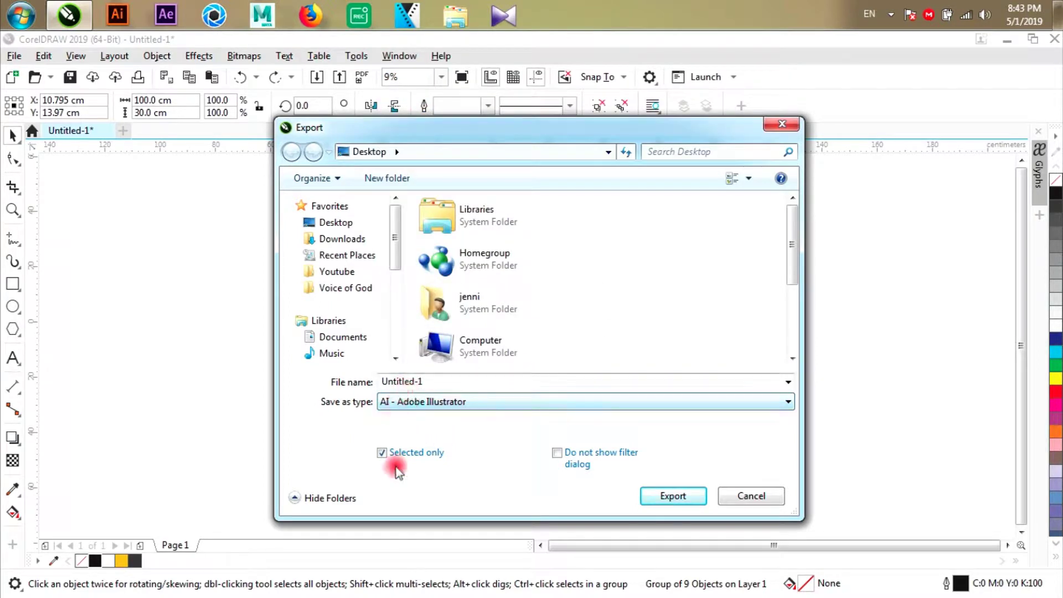
Name the export file signboad on the Desktop and proceed to the Illustrator export options.
left_click(432, 382)
type("signb")
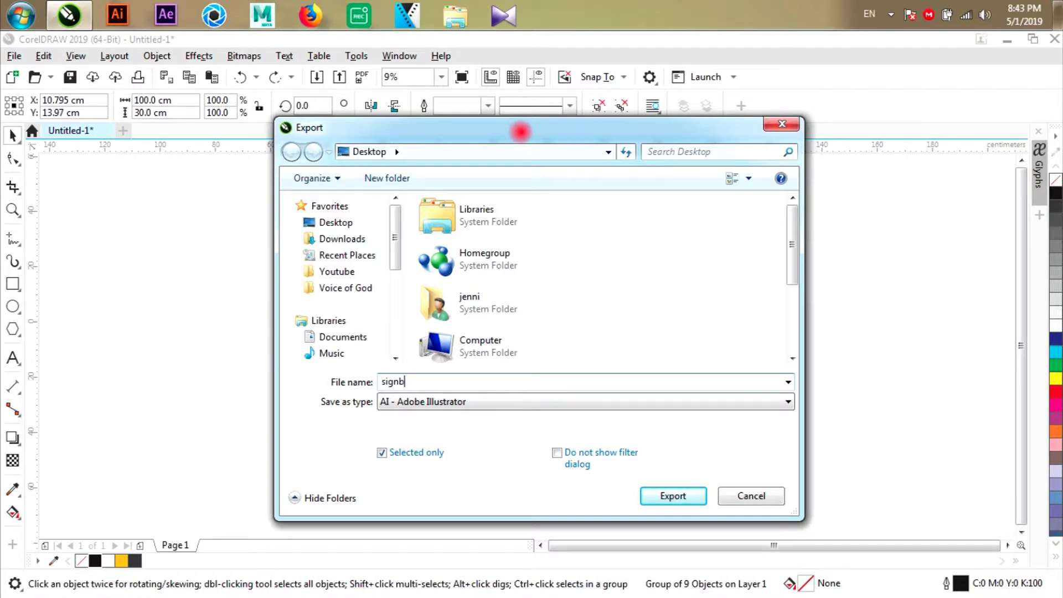
type("oad")
left_click(675, 495)
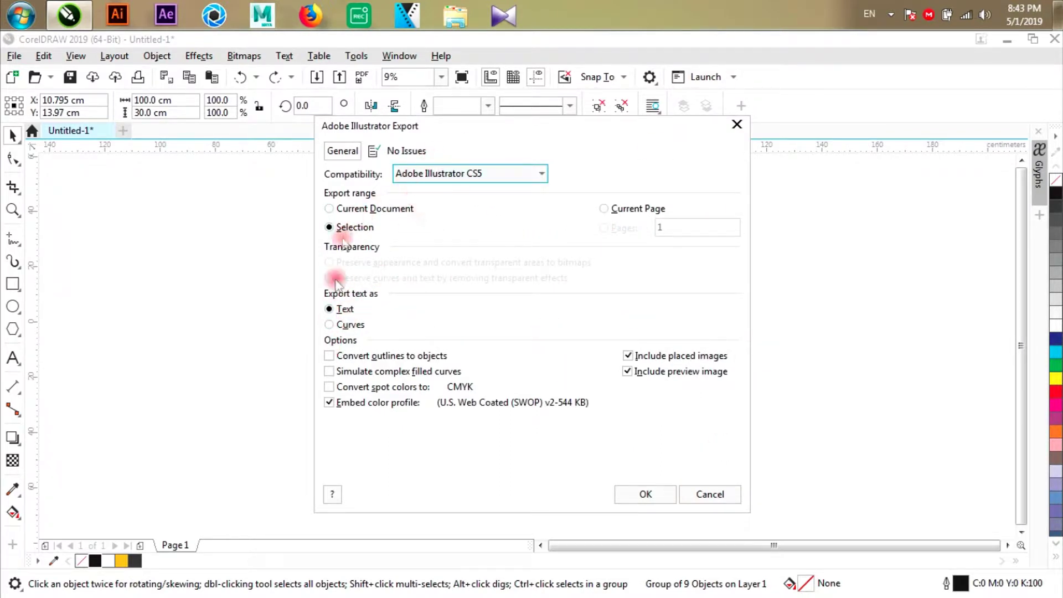
Export the selection with compatibility set to Adobe Illustrator 8.0, then deselect the logo.
left_click(451, 174)
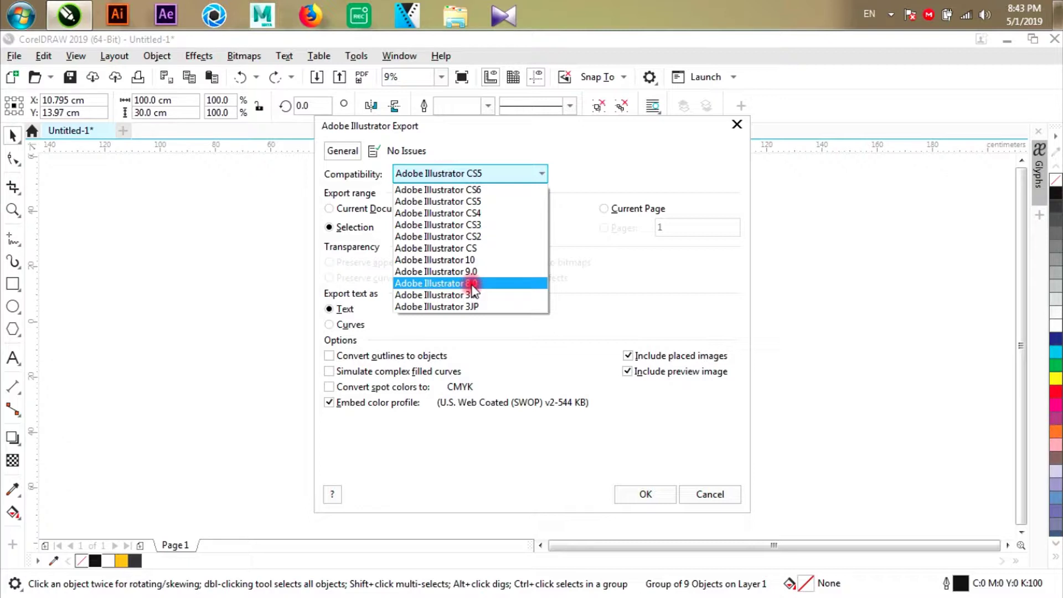
left_click(472, 285)
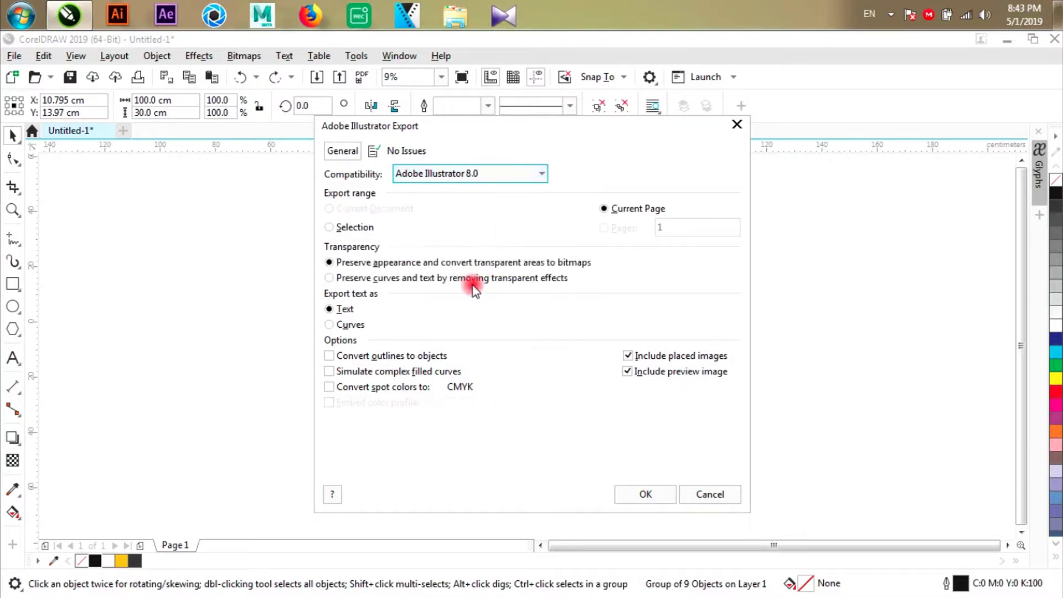
left_click(651, 497)
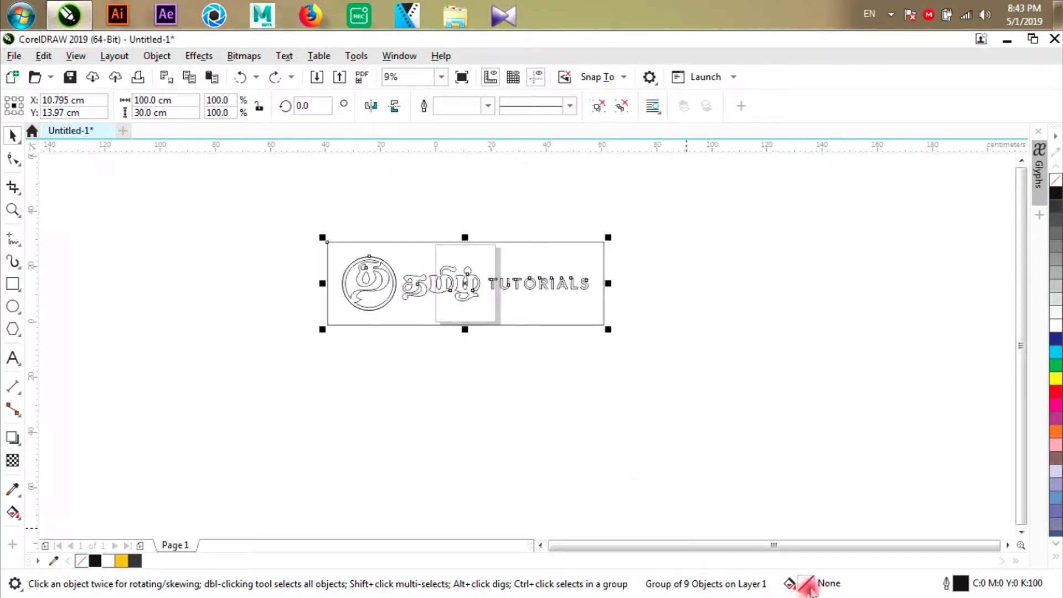
left_click(638, 351)
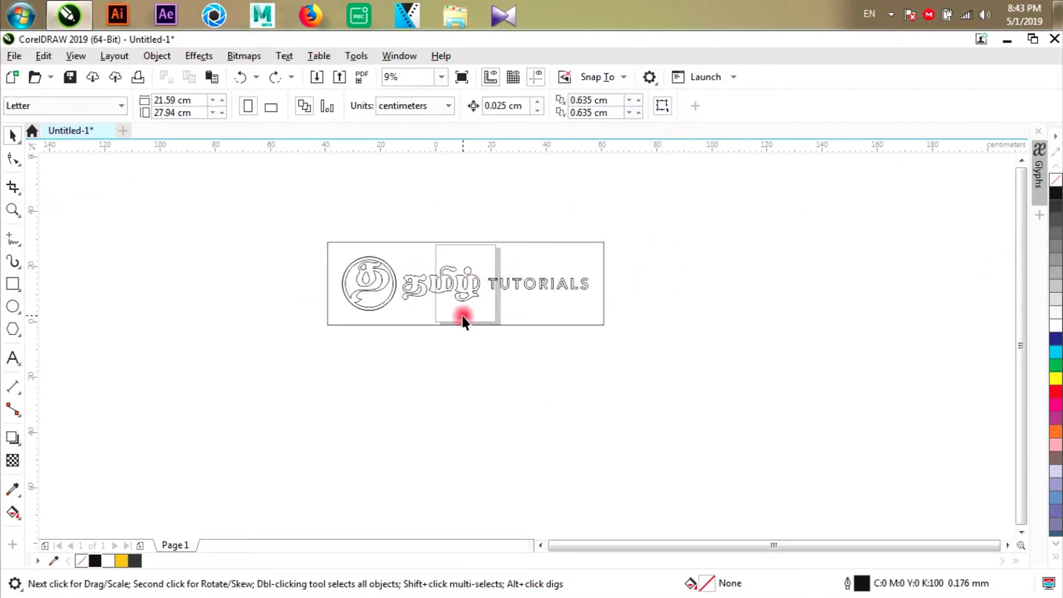
Close the CorelDRAW document and switch to Autodesk Maya 2017.
left_click(1055, 39)
left_click(534, 359)
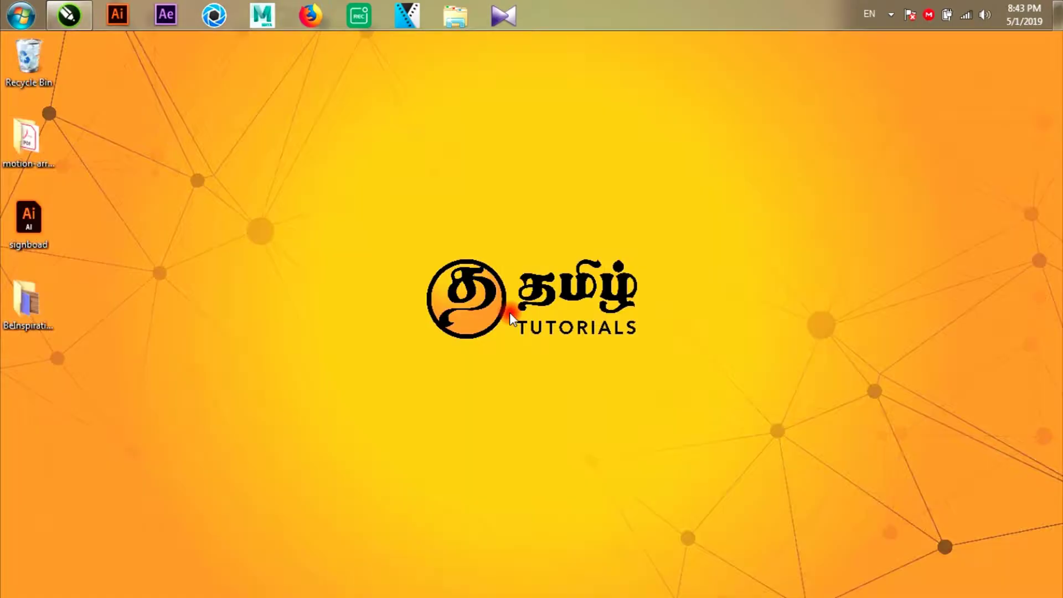
left_click(265, 19)
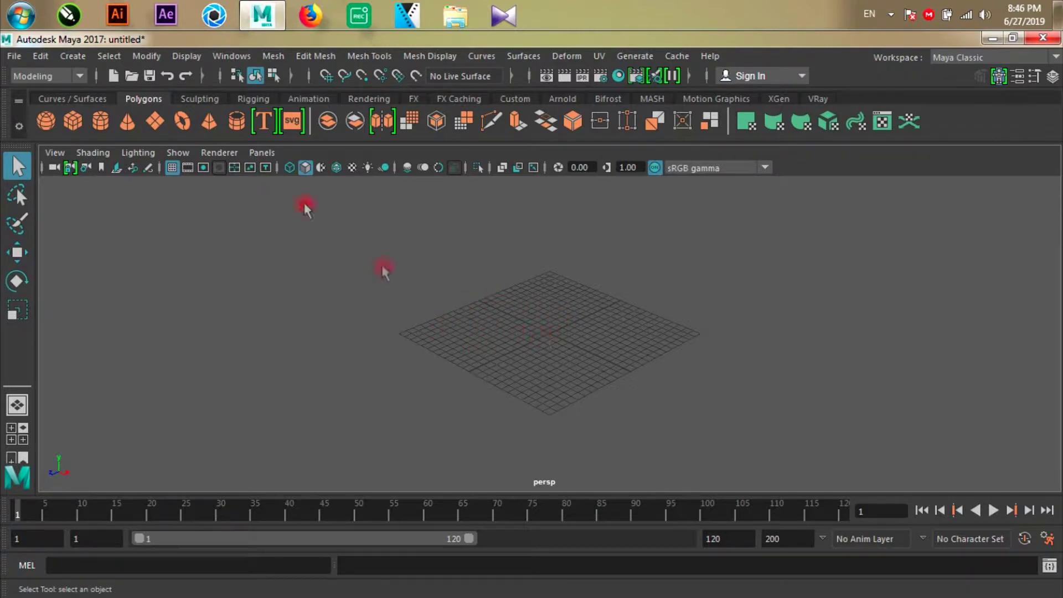
Import signboad.ai from the Desktop into the scene as an Adobe Illustrator object.
left_click(73, 56)
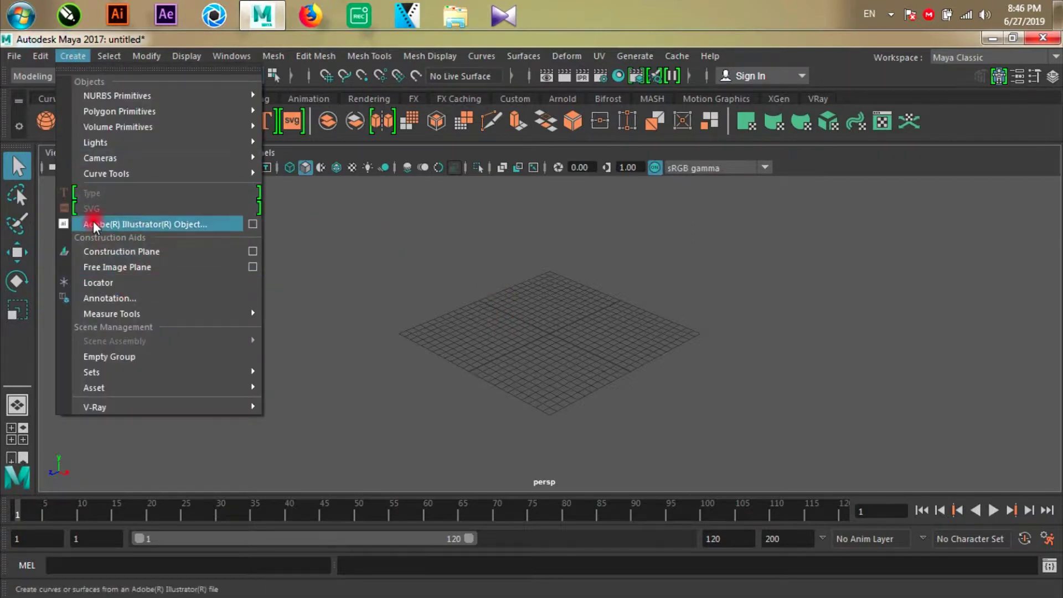
left_click(158, 224)
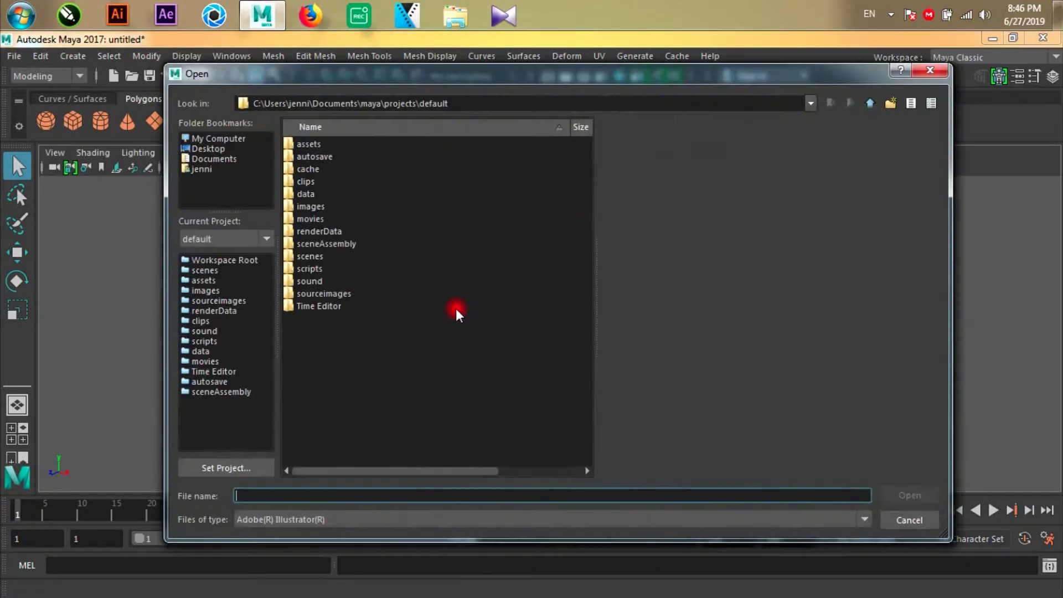
left_click(213, 150)
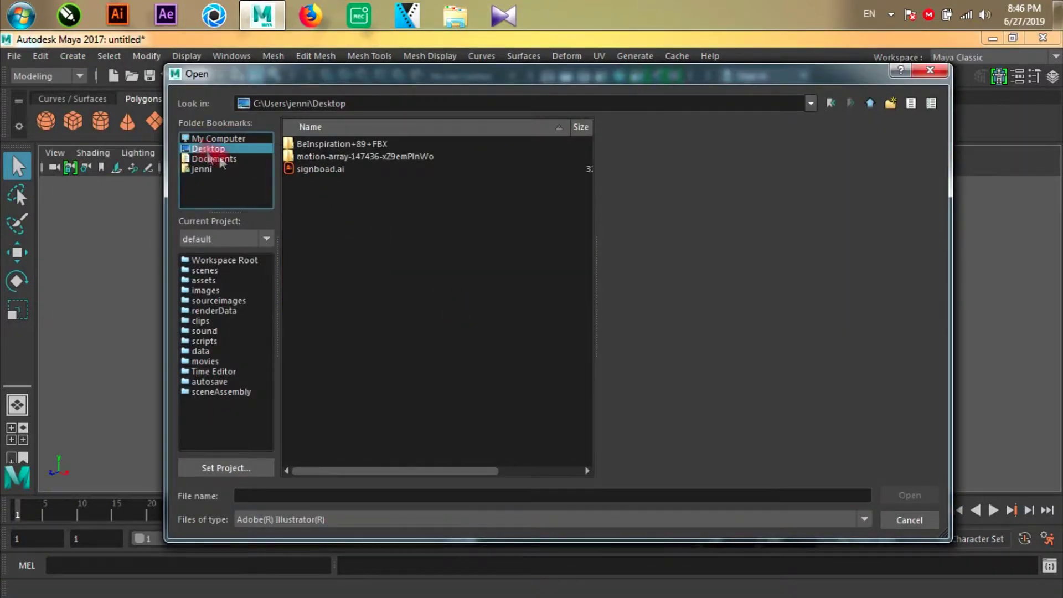
left_click(320, 169)
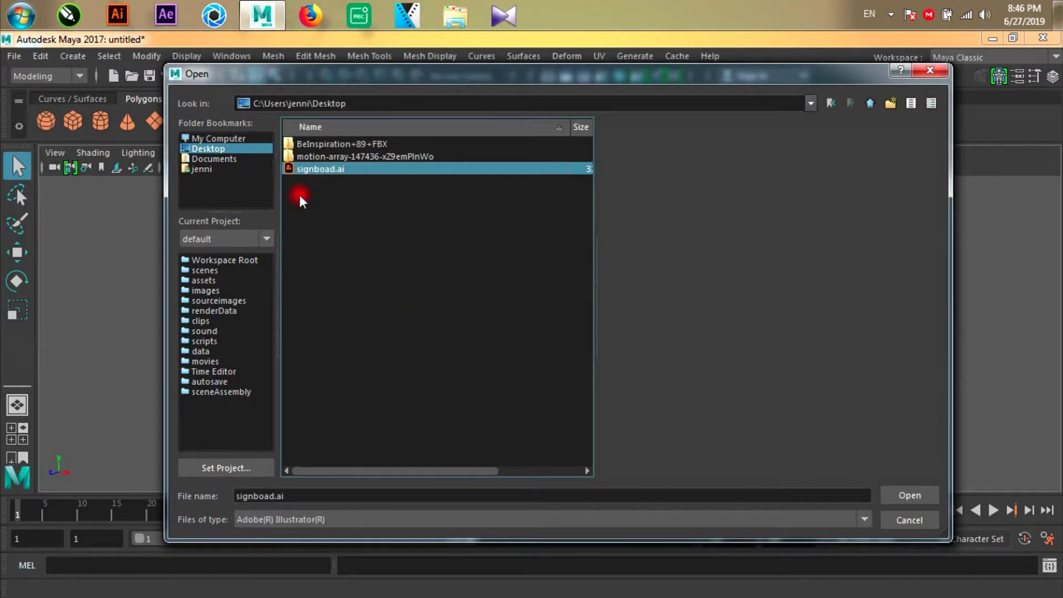
left_click(906, 497)
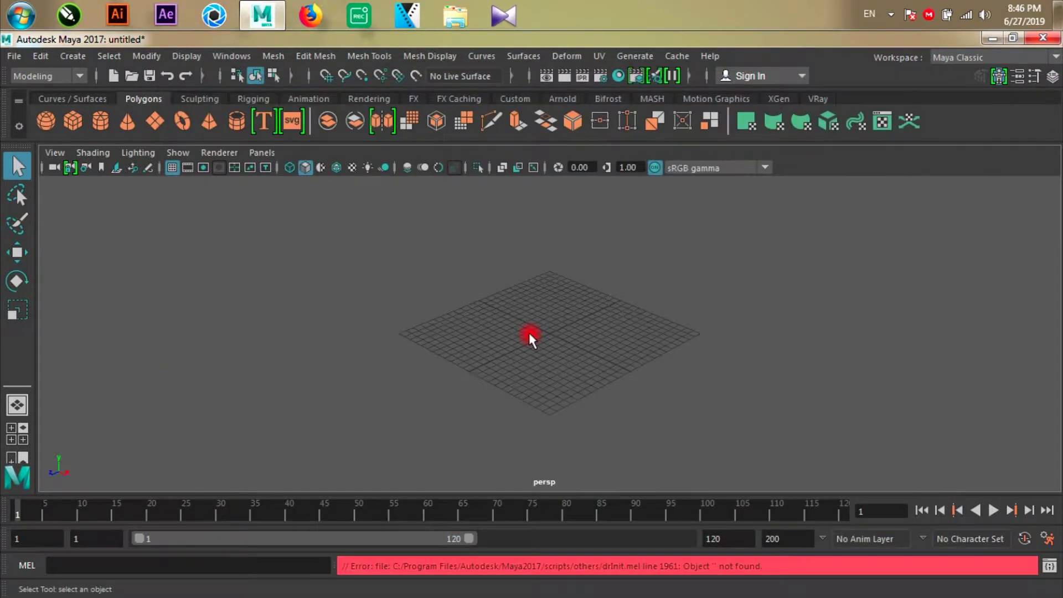
Import signboad.ai from the Desktop as an Adobe Illustrator object with the type set to Curves, and frame the logo.
left_click(530, 339)
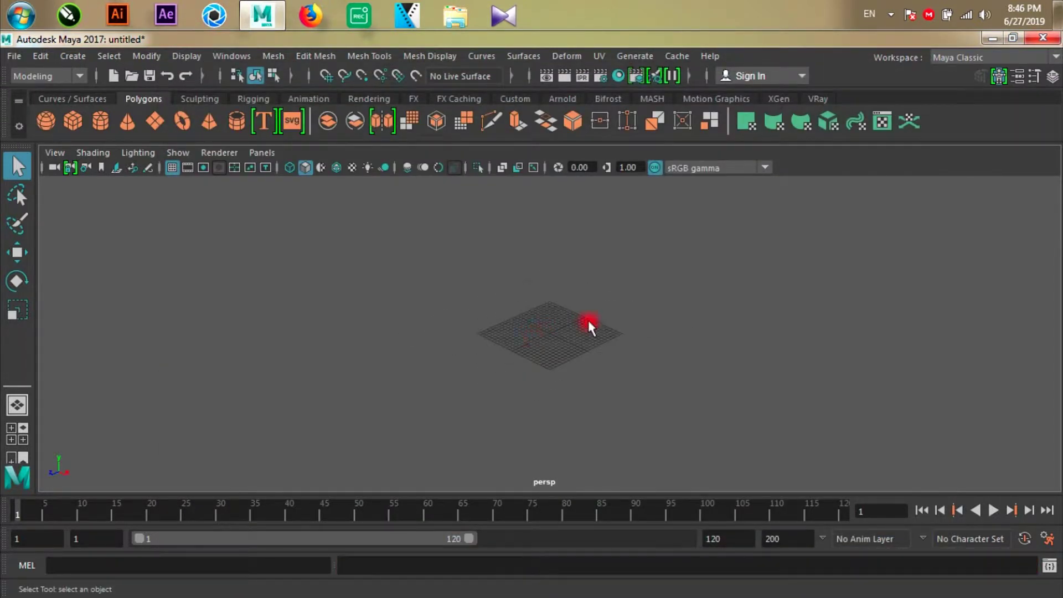
left_click(73, 56)
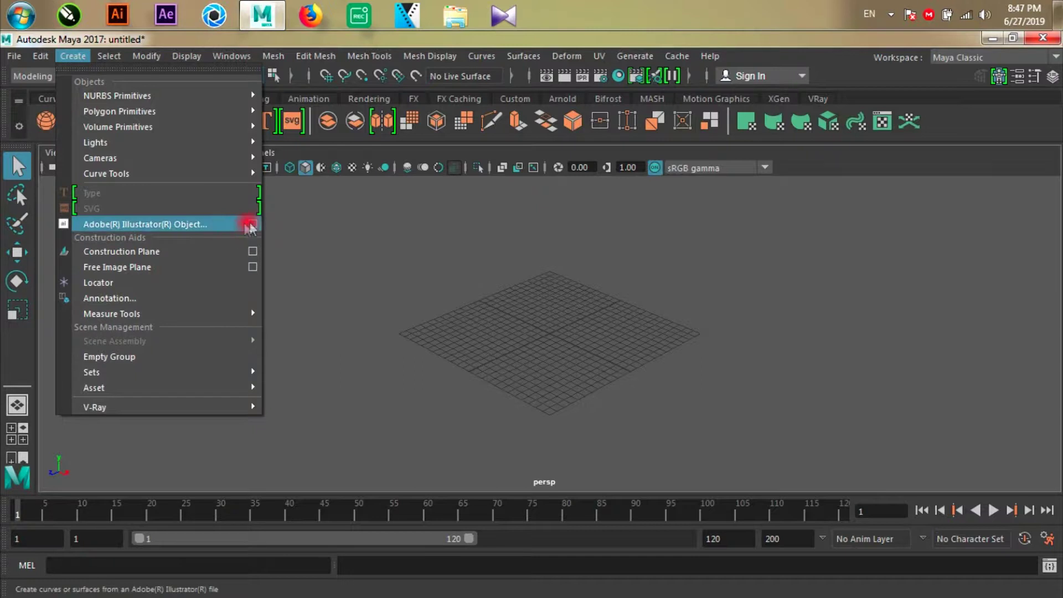
left_click(253, 225)
left_click_drag(544, 247, 463, 183)
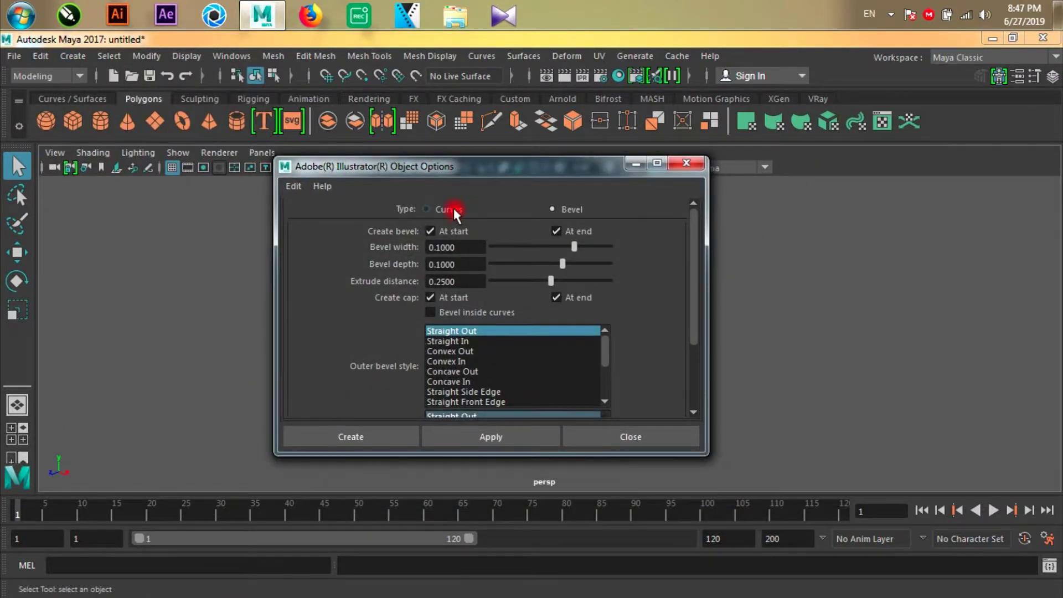
left_click(455, 211)
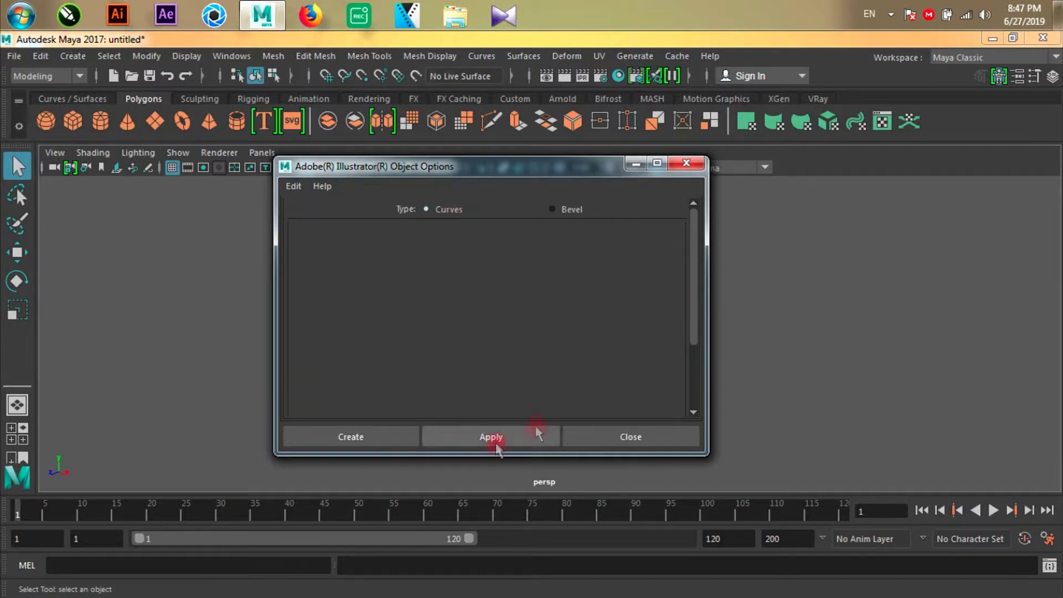
left_click(391, 441)
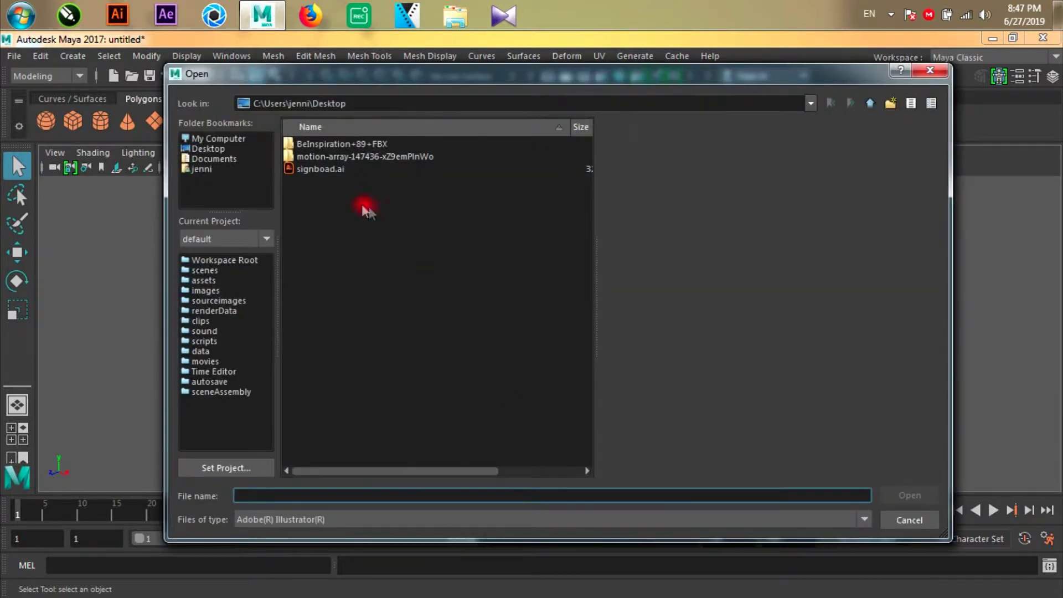
left_click(327, 170)
left_click(909, 493)
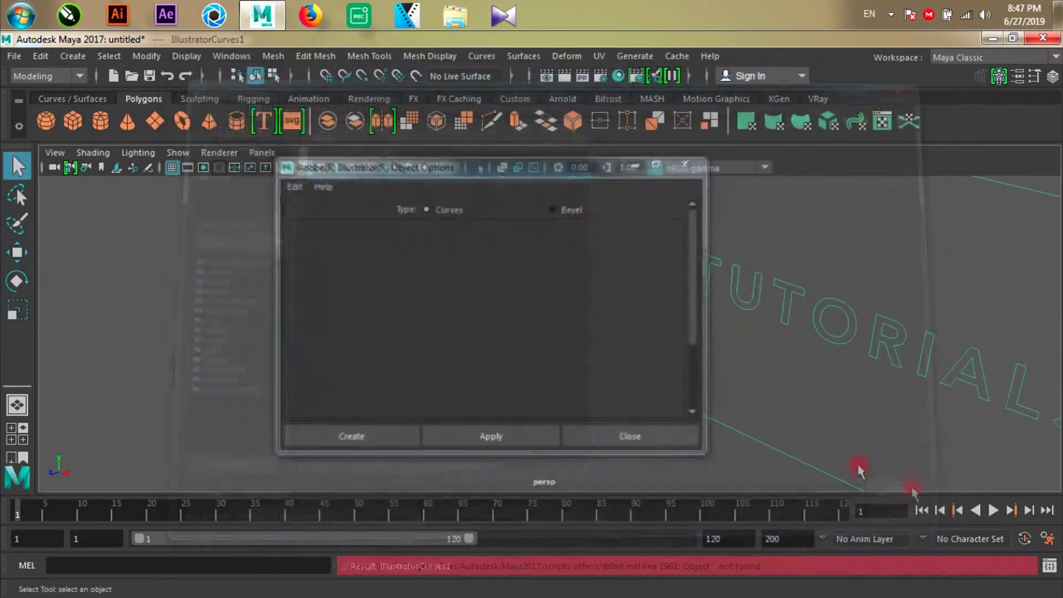
key("f")
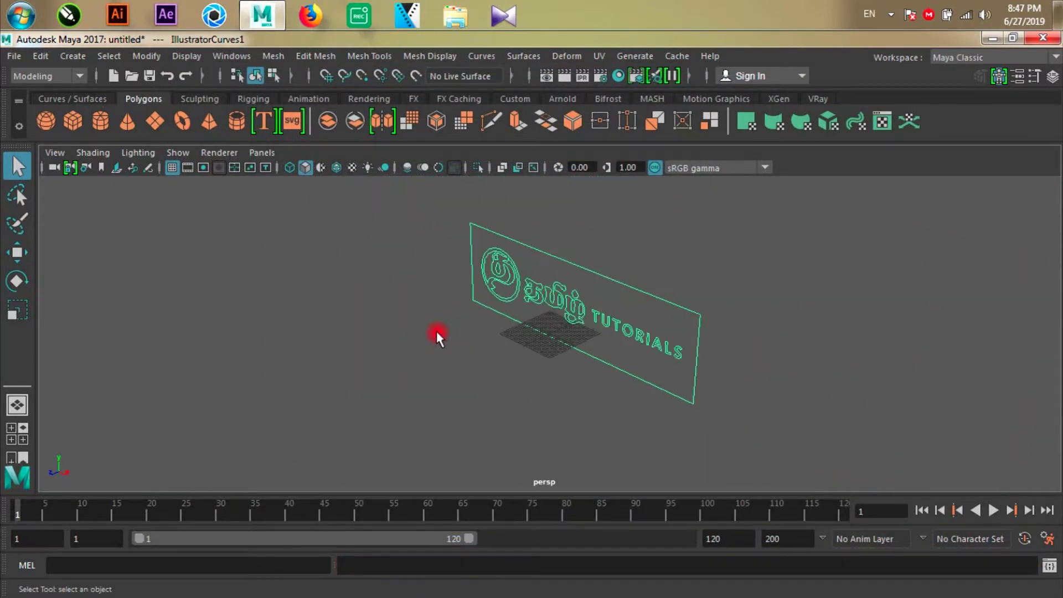
left_click_drag(655, 339, 731, 302, "alt")
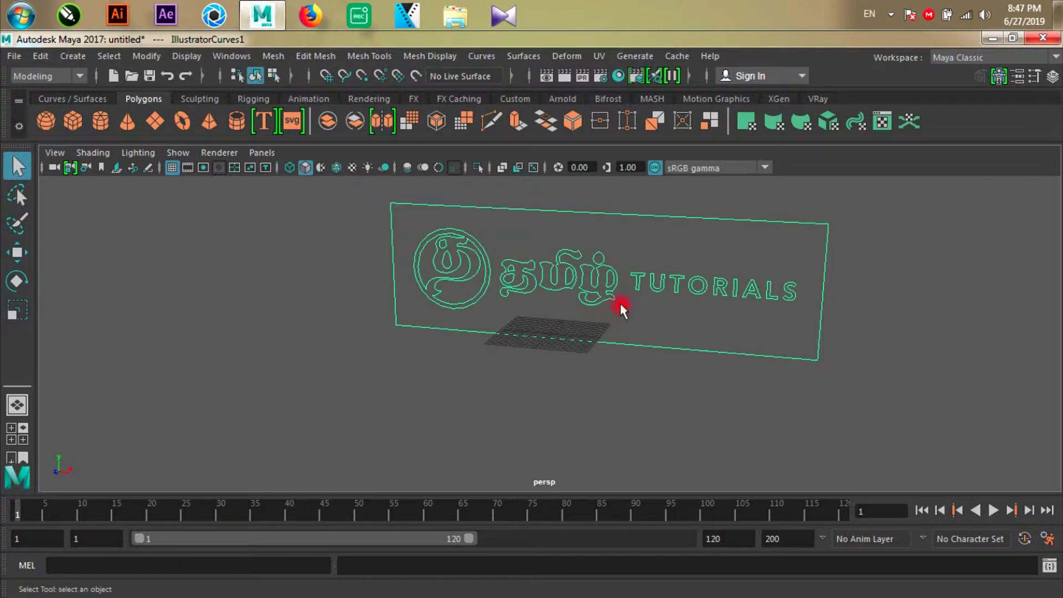
scroll(677, 226, "up", 2)
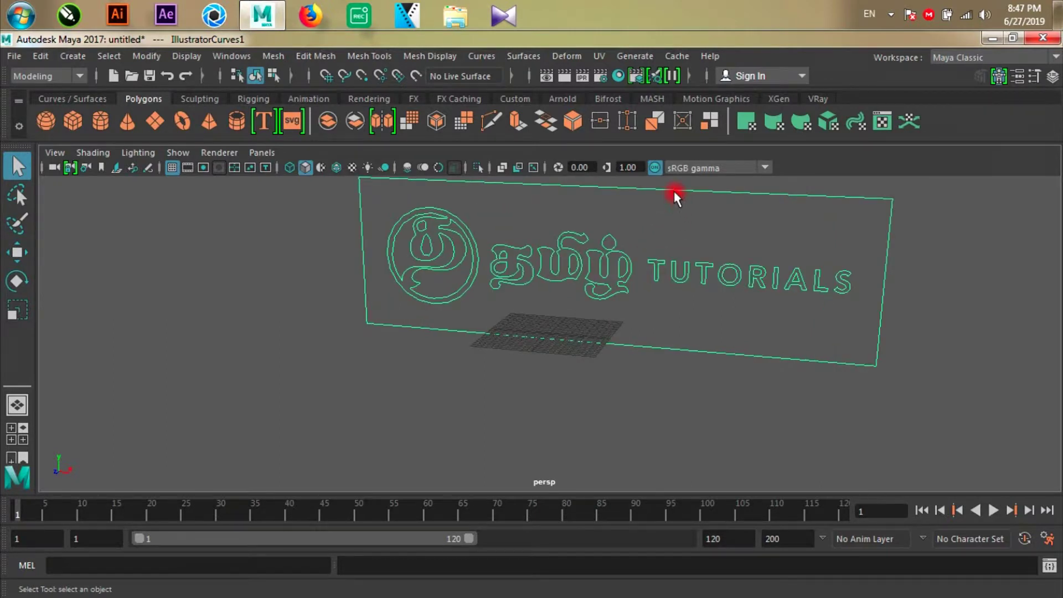
Delete the rectangular border curve surrounding the logo, keeping the emblem and lettering curves.
left_click(676, 195)
scroll(469, 322, "down", 2)
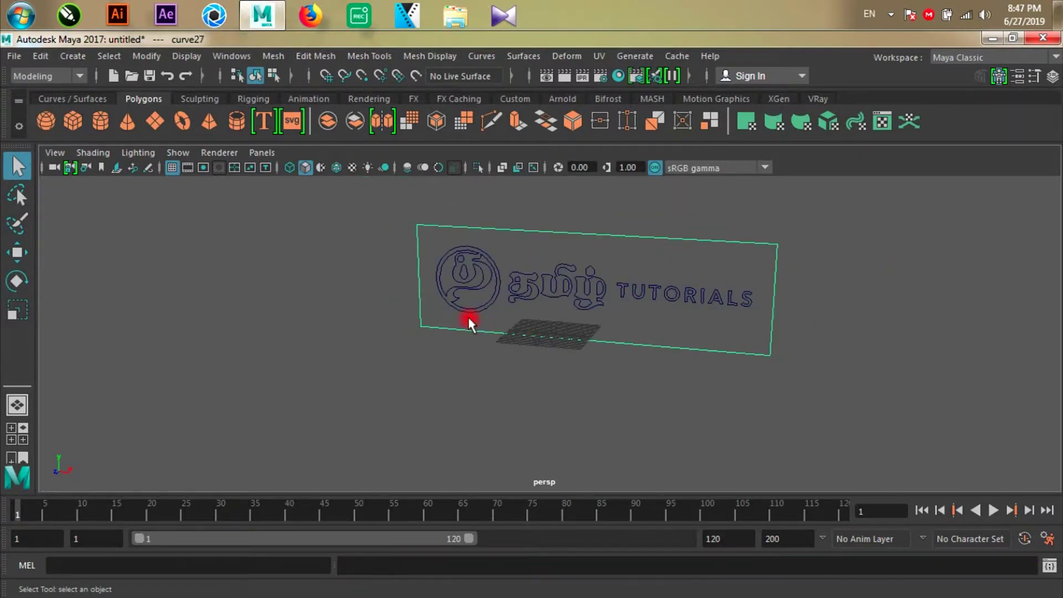
left_click(692, 393)
left_click(689, 350)
key("Delete")
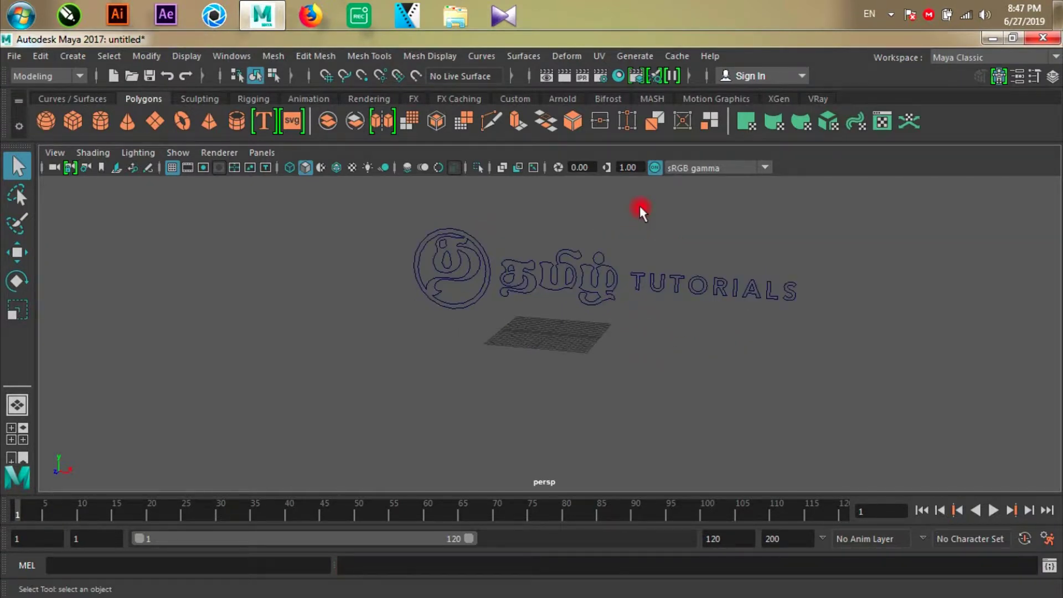
Select the outline curve of the final letter S in TUTORIALS.
left_click_drag(497, 225, 600, 398, "alt")
scroll(670, 330, "up", 5)
scroll(670, 331, "down", 3)
scroll(607, 396, "up", 5)
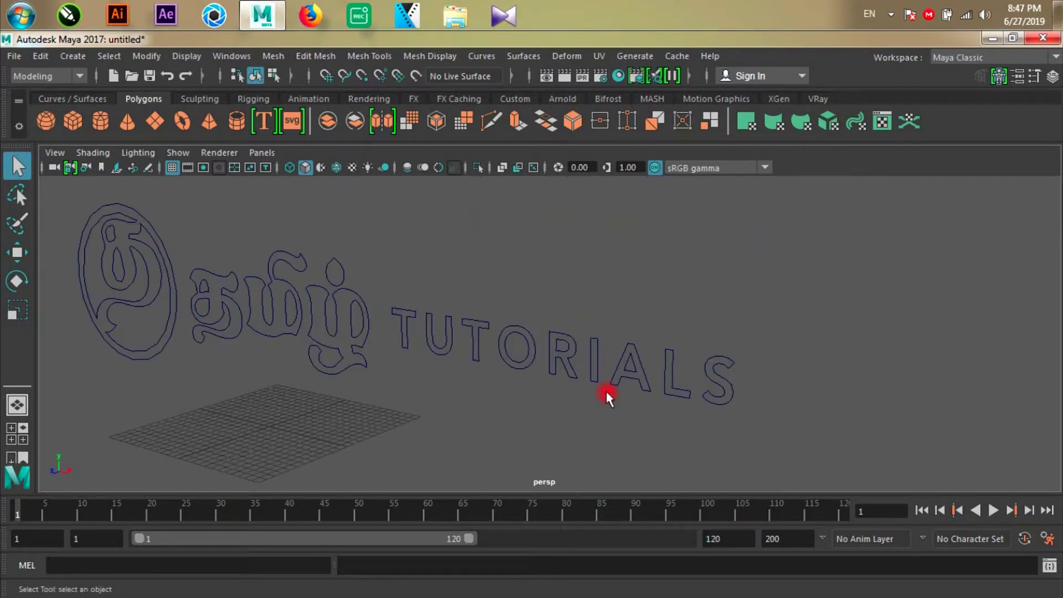
scroll(609, 372, "down", 3)
left_click_drag(610, 373, 616, 333, "alt")
left_click(609, 331)
scroll(630, 345, "up", 1)
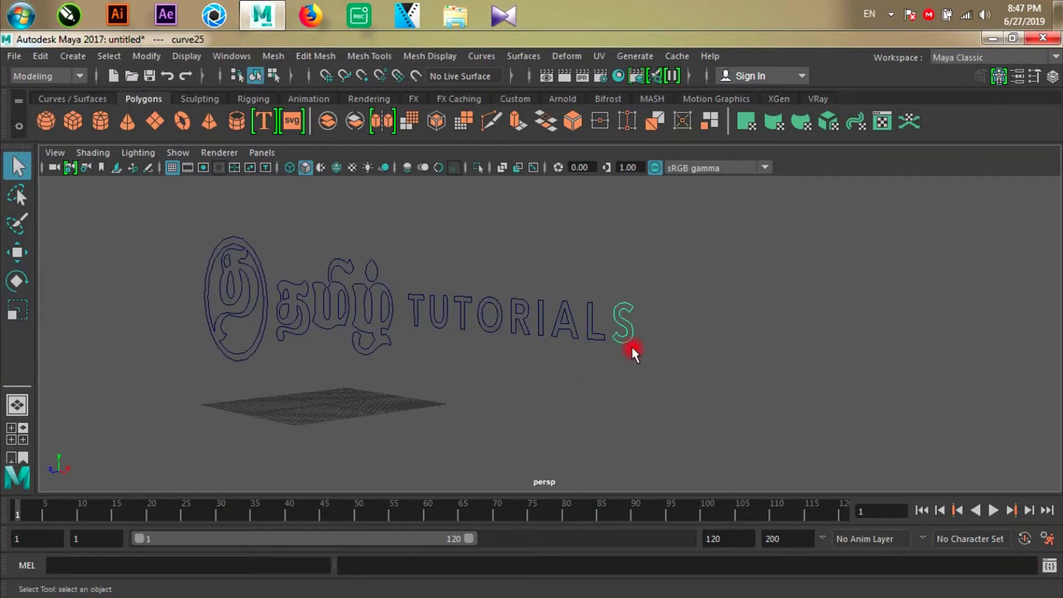
scroll(632, 348, "up", 2)
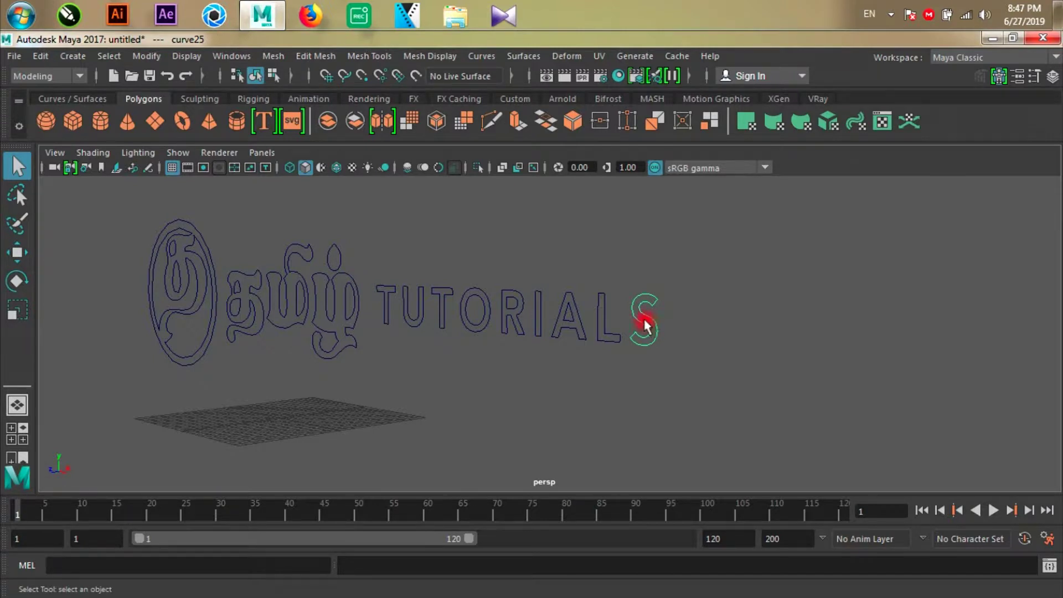
left_click(39, 76)
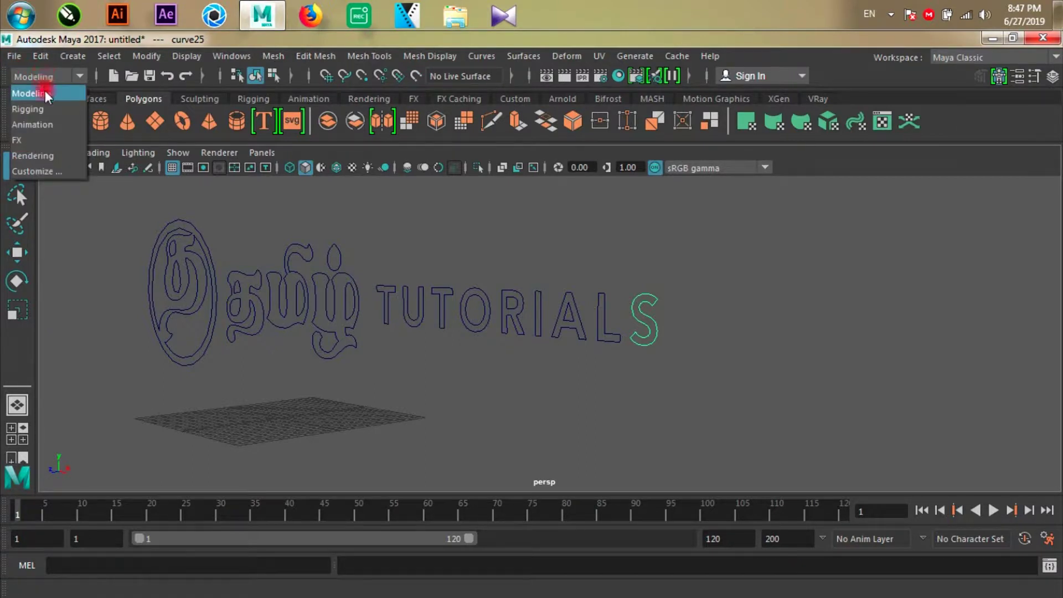
left_click(430, 56)
left_click(430, 56)
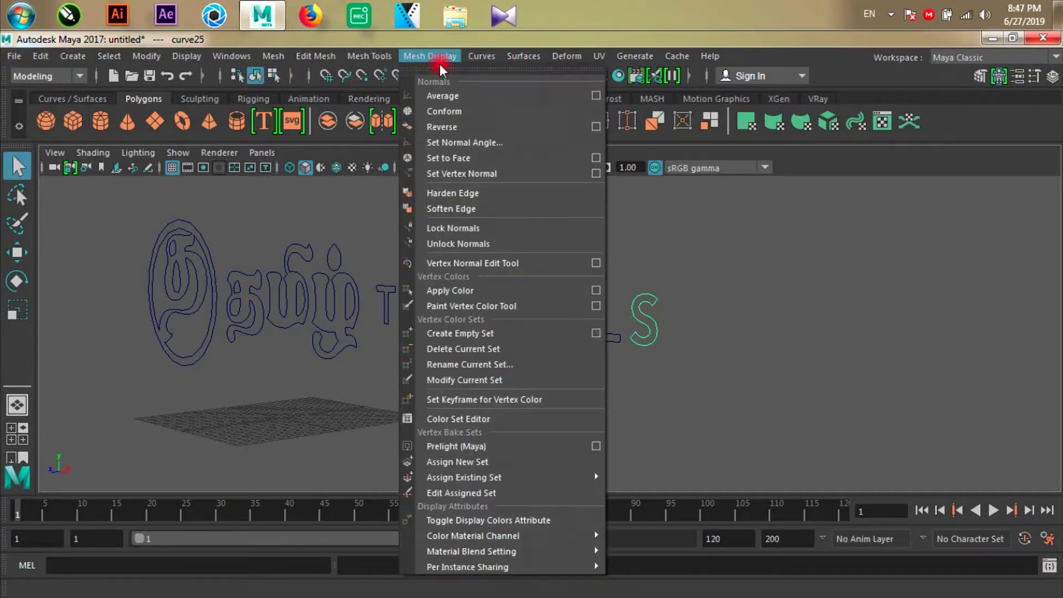
left_click(524, 56)
left_click(293, 133)
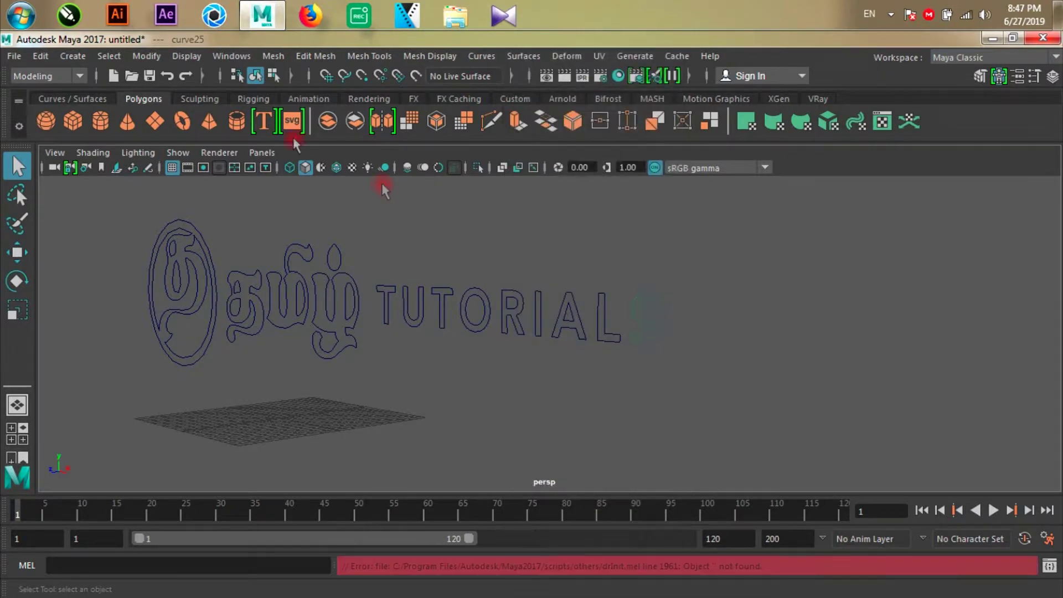
Try to run Bevel Plus with bevel width 0.1, bevel depth 0.1, extrude distance 0.25 and the Straight Out style.
left_click(523, 56)
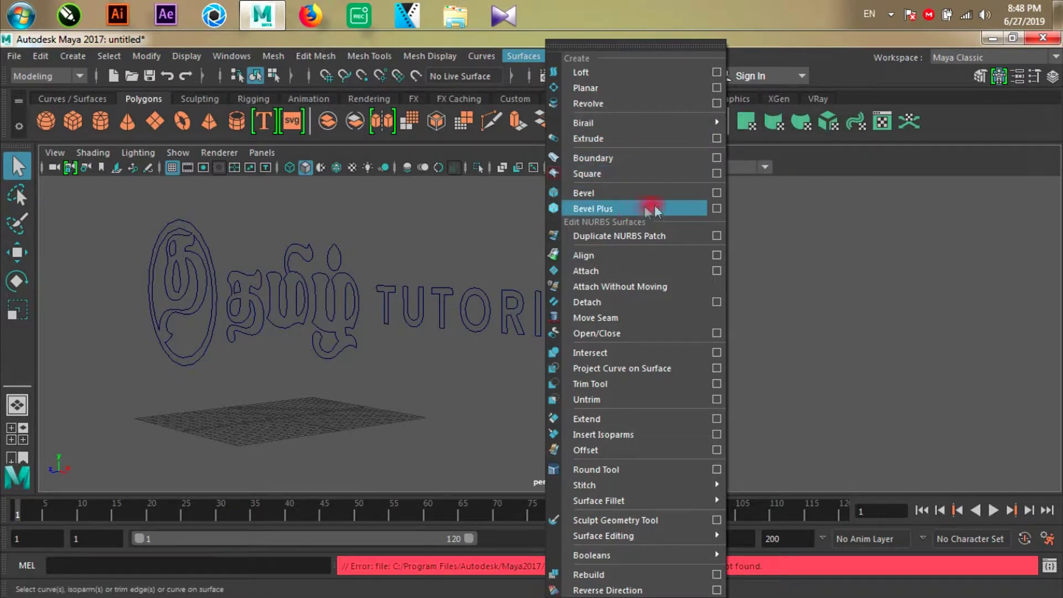
left_click(717, 209)
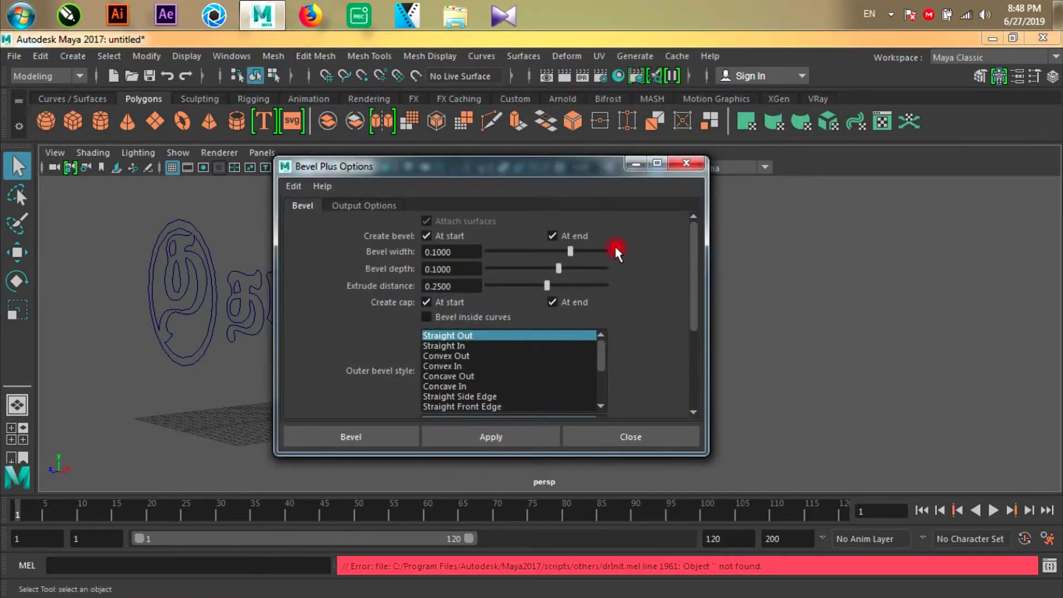
left_click_drag(566, 168, 833, 101)
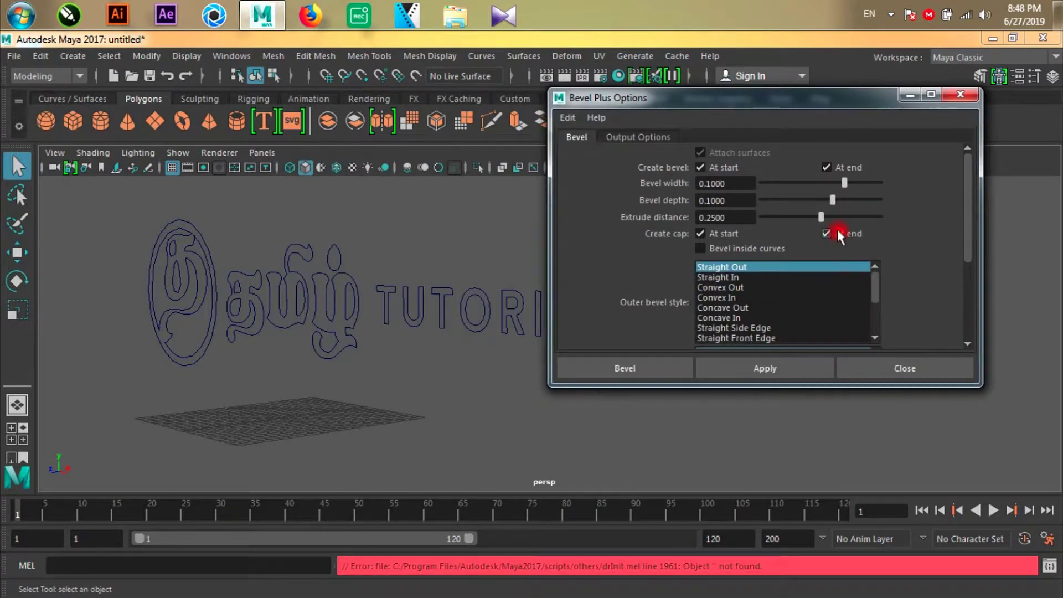
left_click(782, 368)
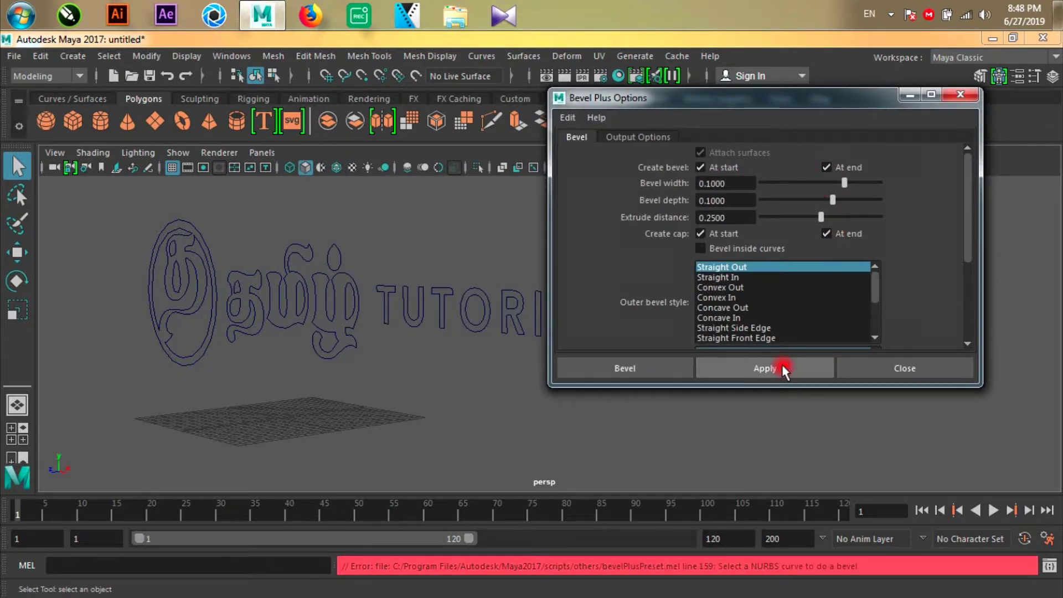
left_click_drag(729, 99, 394, 188)
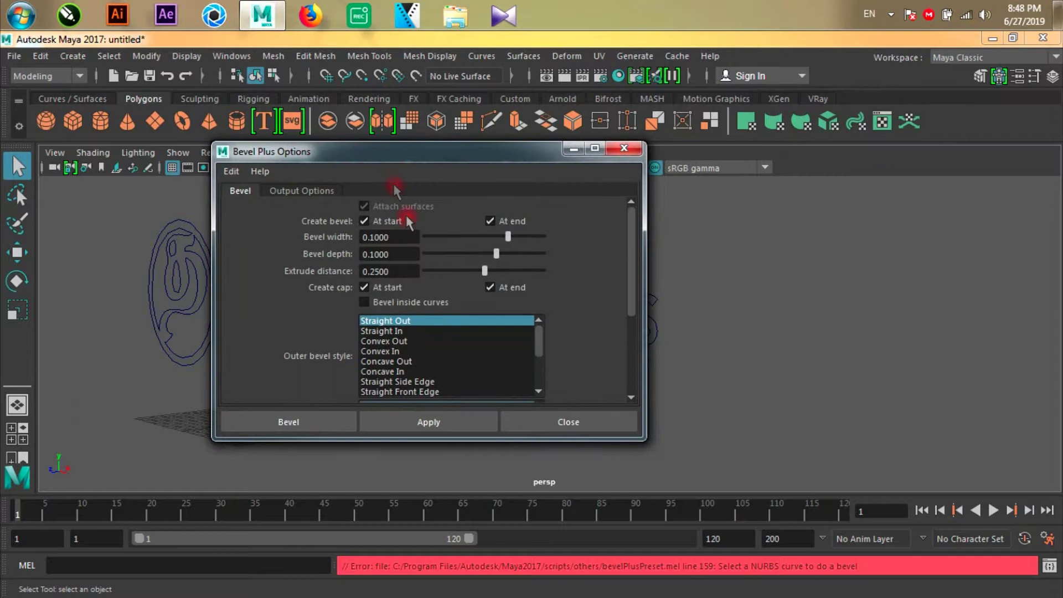
scroll(455, 294, "down", 5)
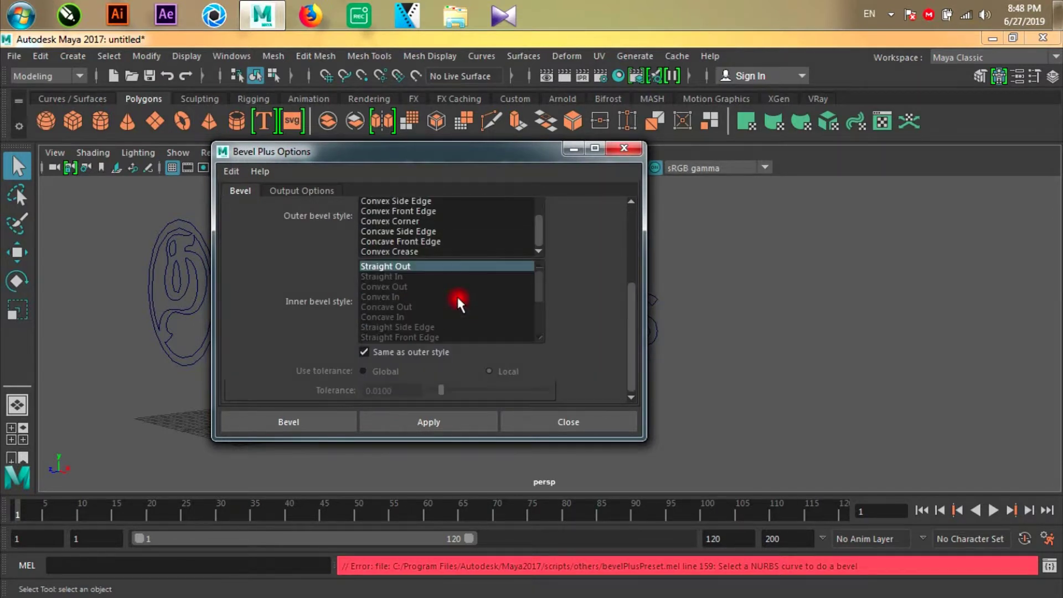
scroll(456, 296, "up", 5)
left_click(490, 288)
left_click(344, 422)
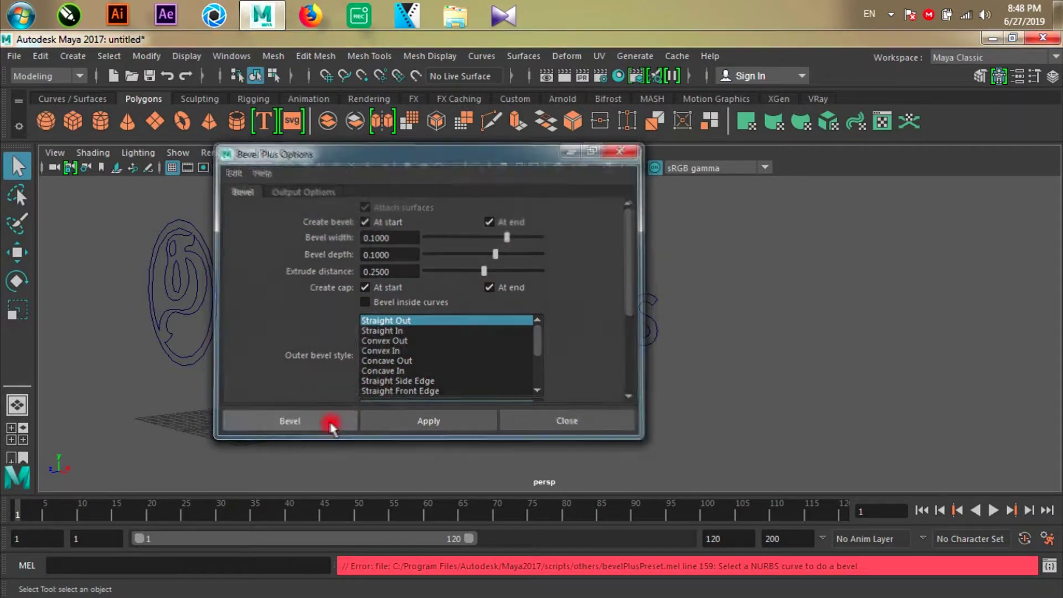
Apply Bevel Plus to the final letter S curve, inspect the bevelled letter from the side, and undo the bevel.
left_click(642, 333)
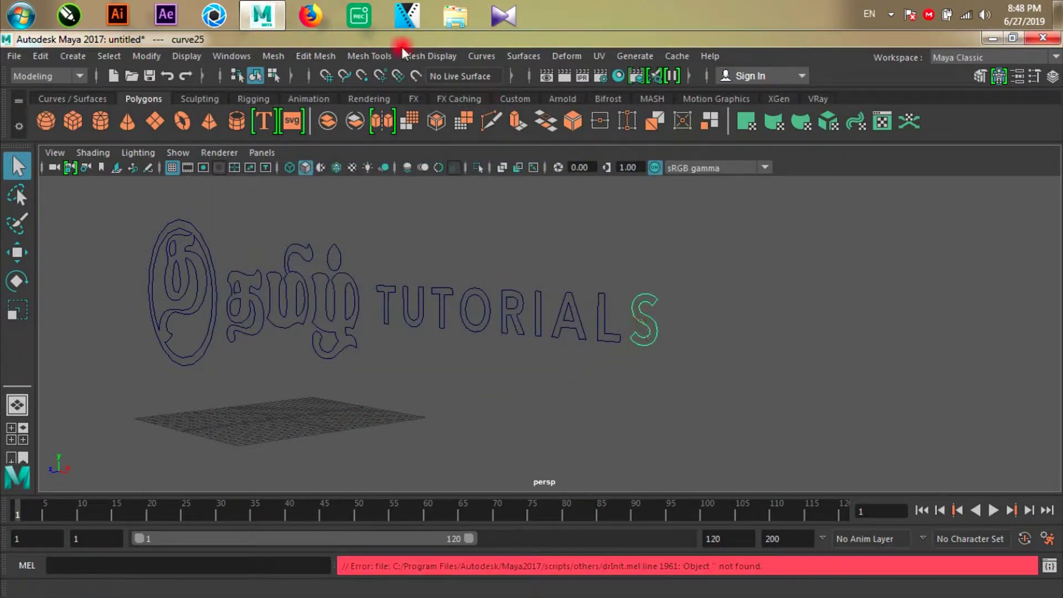
left_click(514, 55)
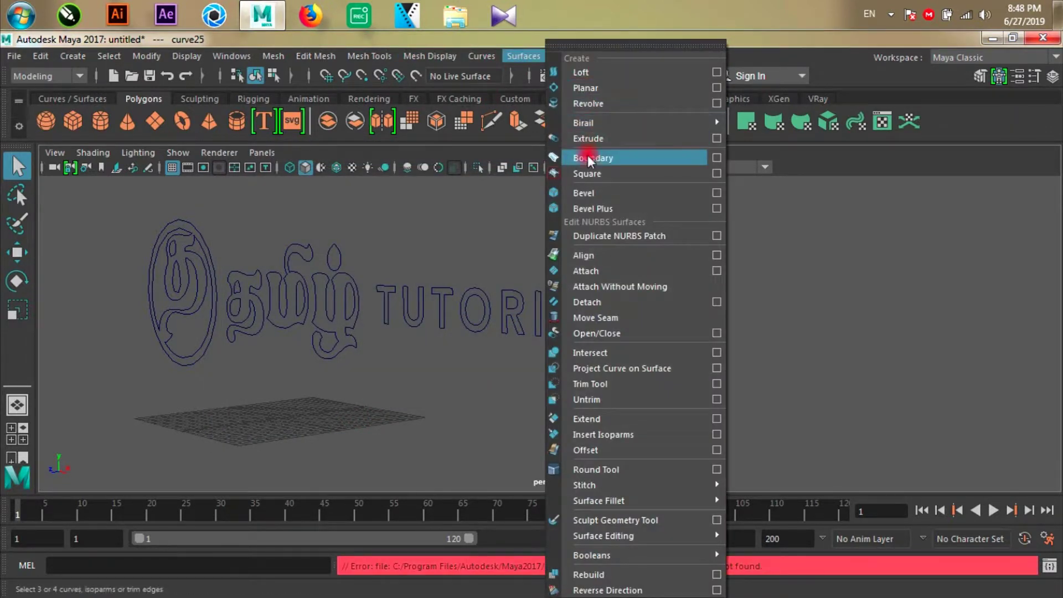
left_click(594, 209)
scroll(828, 309, "up", 5)
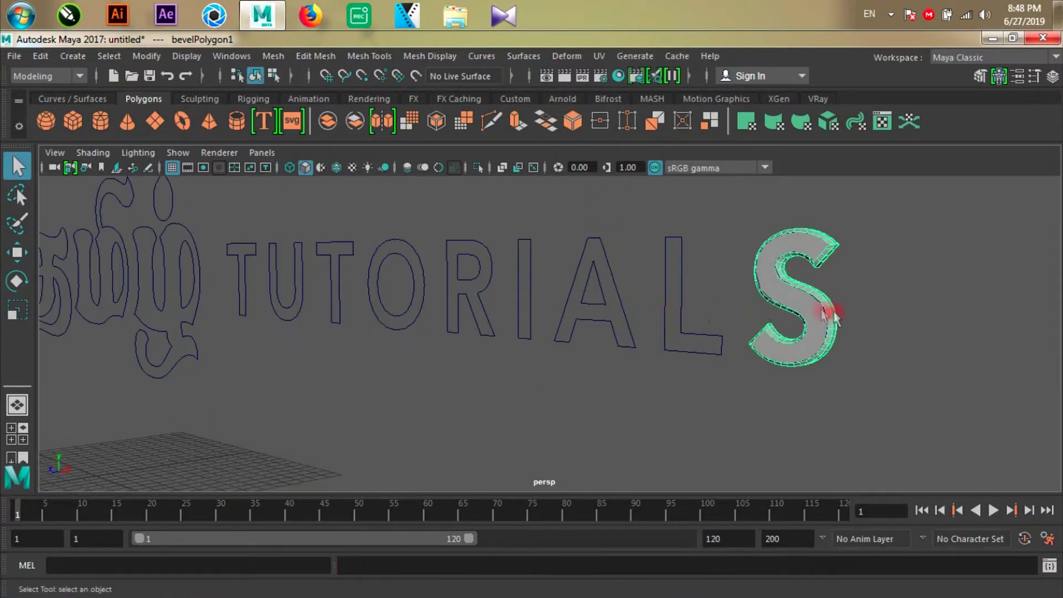
scroll(742, 321, "down", 4)
scroll(750, 321, "up", 4)
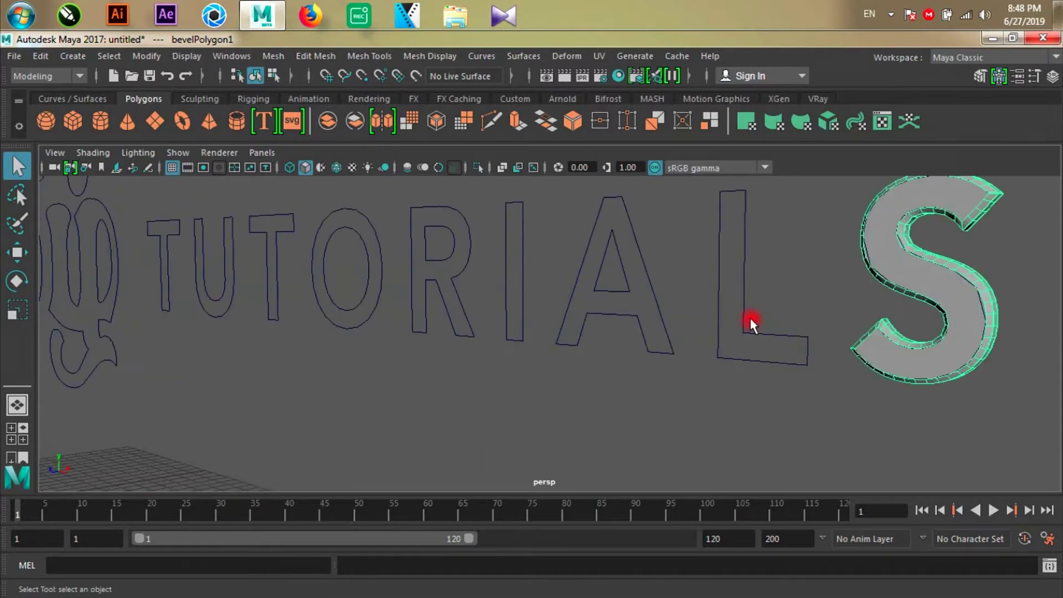
scroll(772, 304, "down", 3)
left_click_drag(865, 288, 696, 292, "alt")
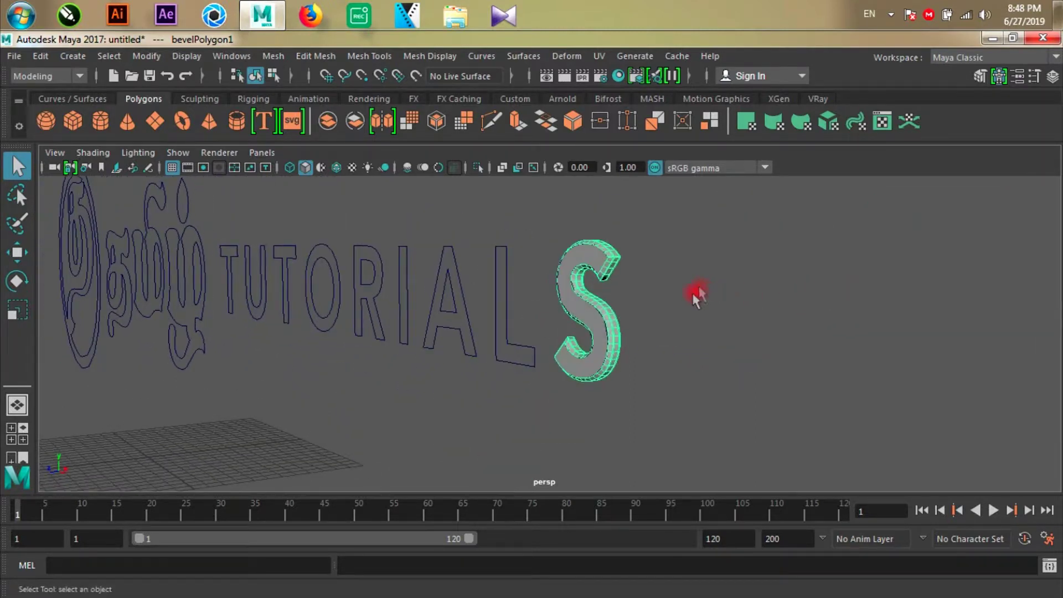
scroll(690, 299, "up", 2)
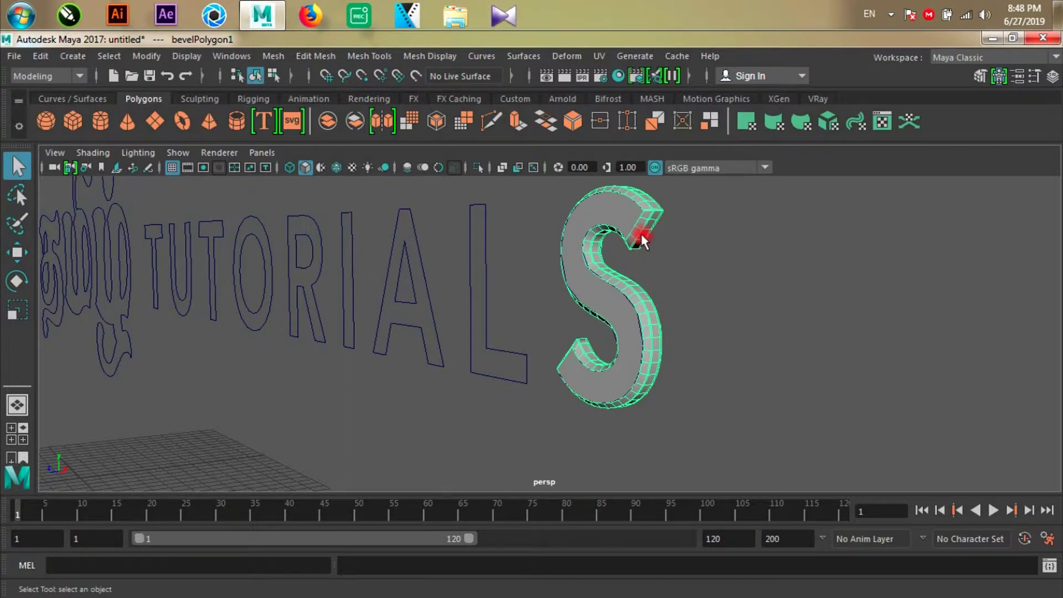
key("ctrl+z")
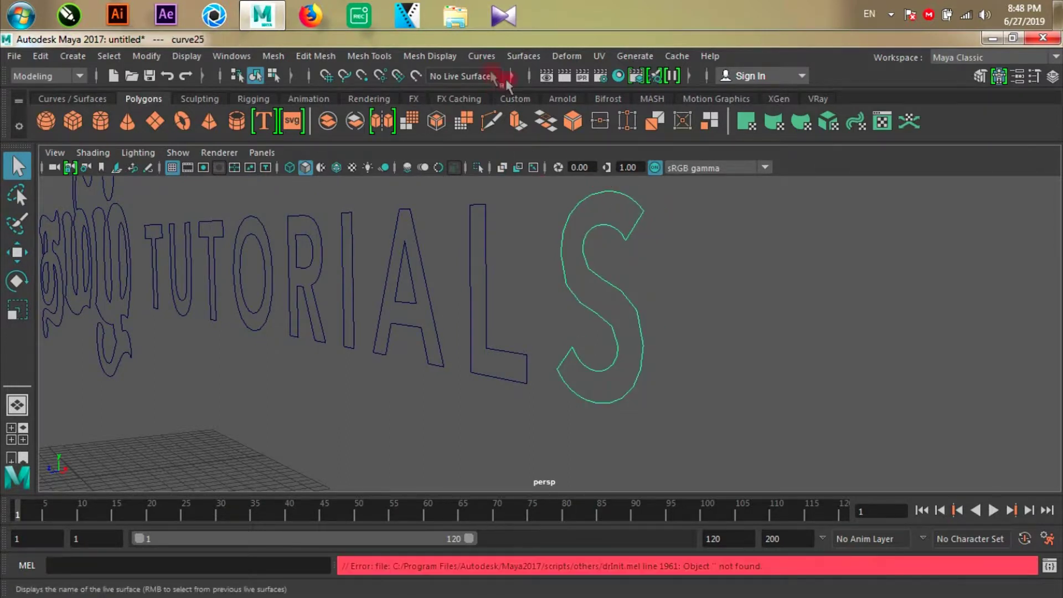
Set Bevel Plus for the final S curve to bevel width 0, bevel depth 0 and extrude distance 1.
left_click(654, 195)
left_click(637, 209)
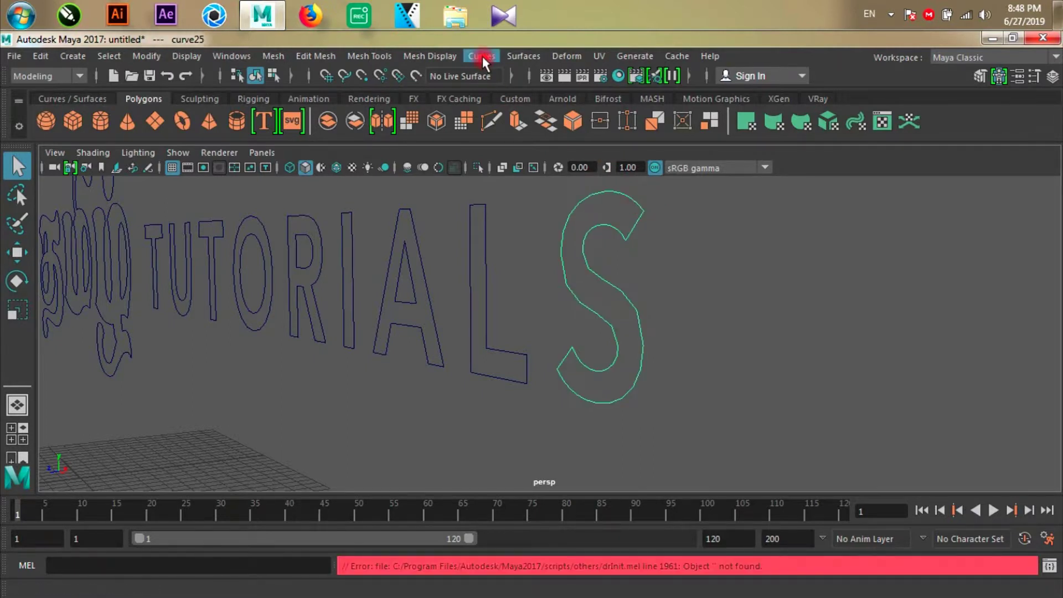
left_click(523, 56)
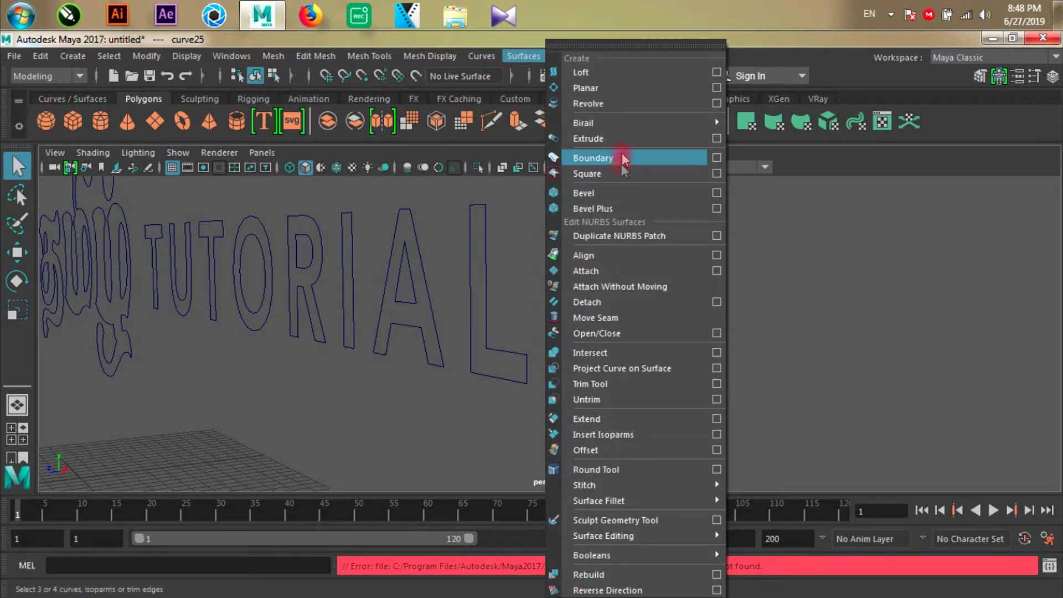
left_click(716, 208)
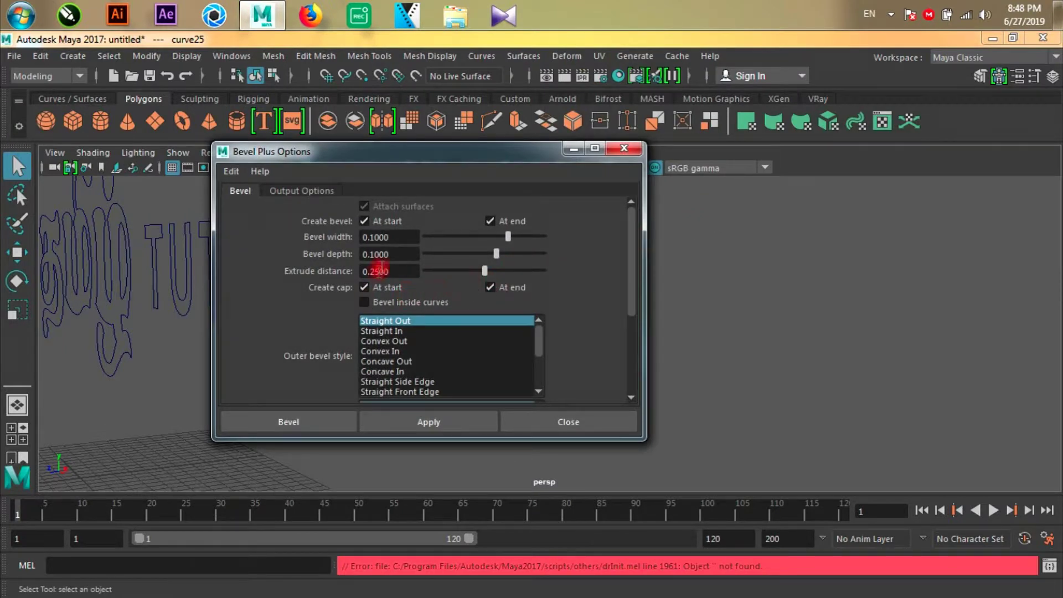
left_click_drag(401, 254, 341, 255)
type("0")
left_click(376, 236)
left_click_drag(376, 237, 331, 237)
type("0")
left_click_drag(399, 273, 329, 287)
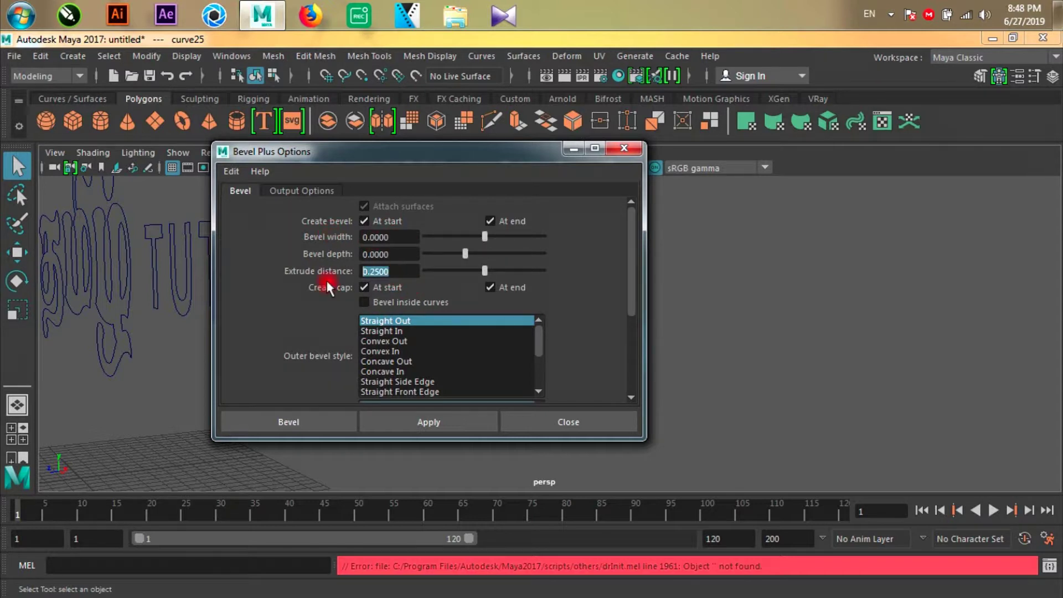
type("1")
Bevel the final S curve with these settings, inspect the mesh along its curved side, and undo the bevel.
left_click(299, 422)
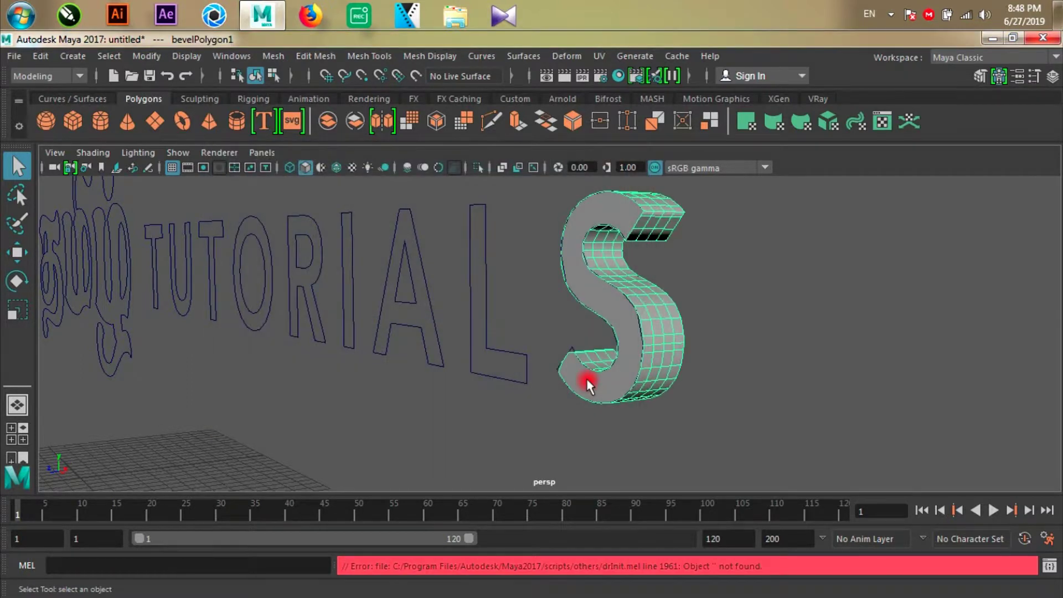
scroll(646, 231, "up", 3)
scroll(636, 261, "down", 3)
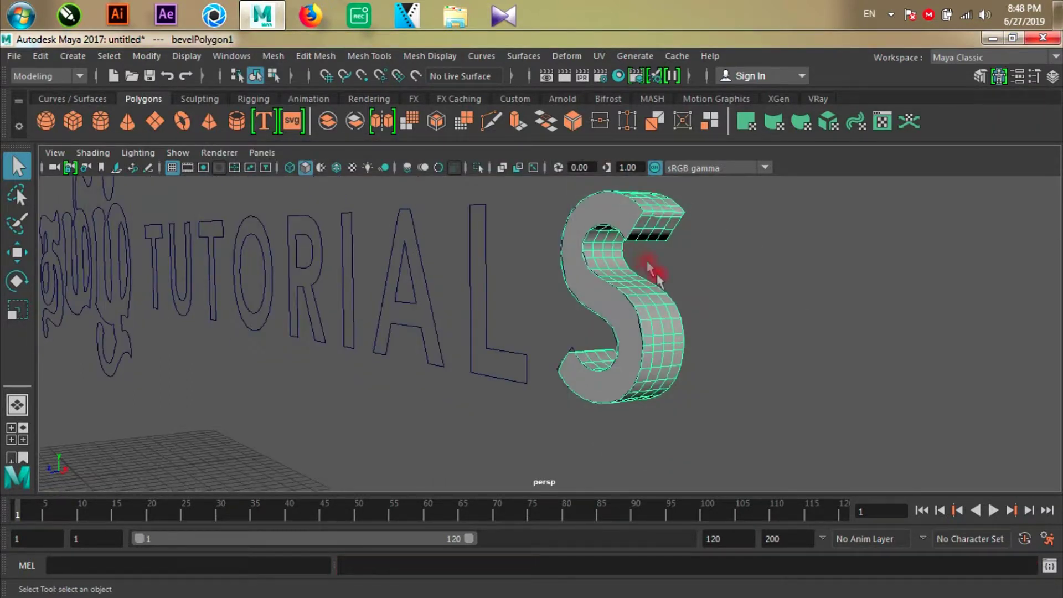
scroll(677, 321, "up", 5)
scroll(700, 368, "down", 2)
scroll(699, 443, "down", 2)
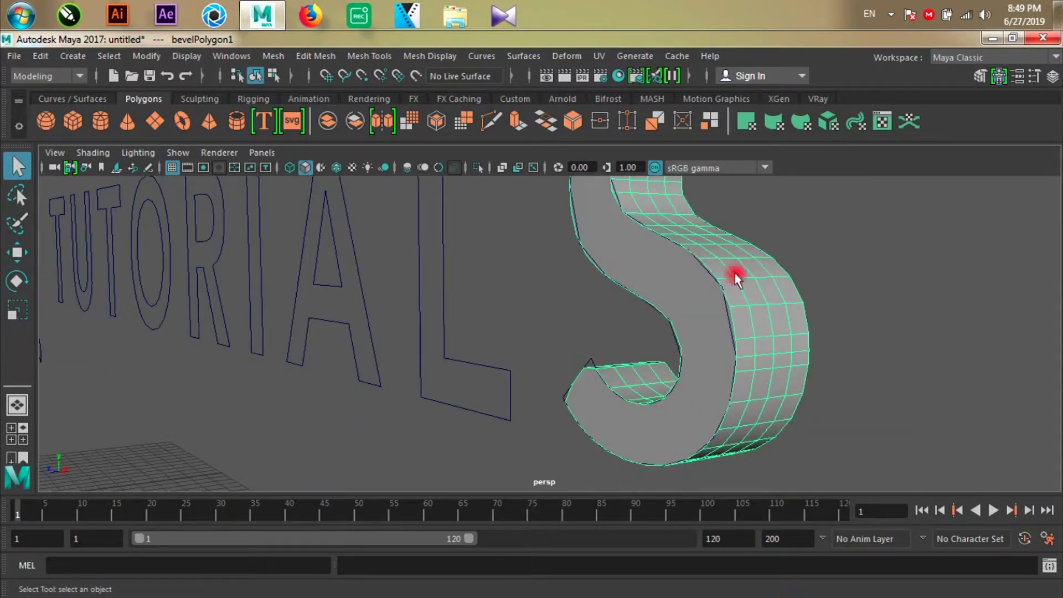
scroll(622, 304, "down", 3)
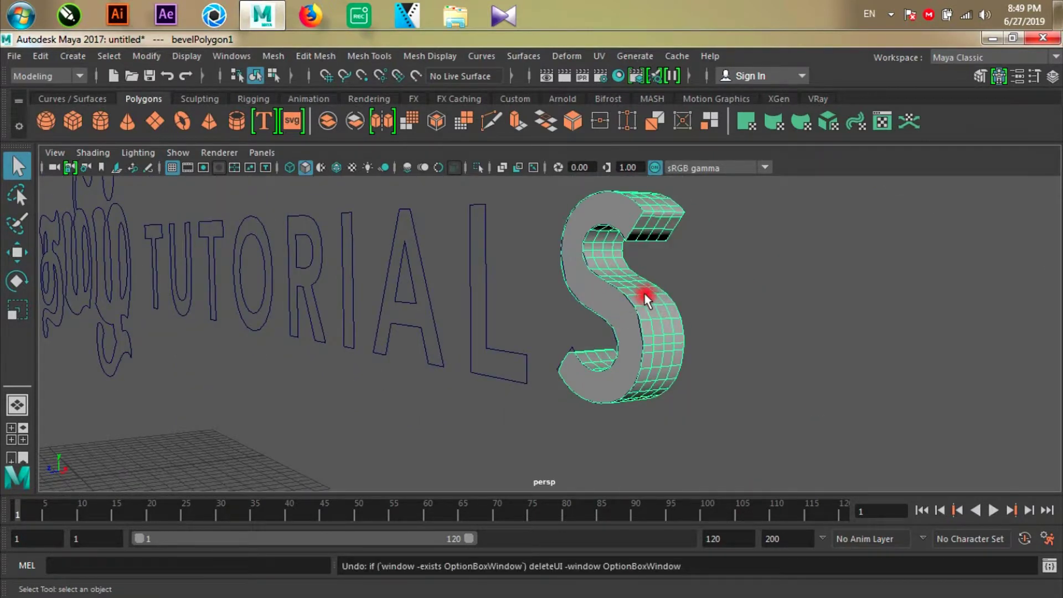
key("ctrl+z")
Set the Bevel Plus polygon output to Sampling tessellation, with Span along the curve and 10 samples.
left_click(523, 56)
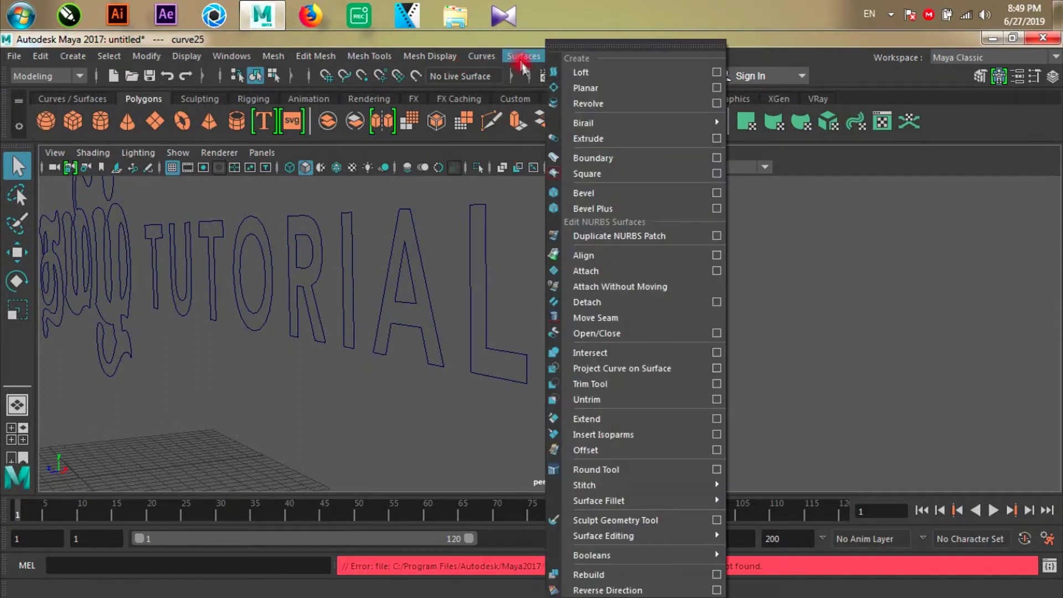
left_click(717, 209)
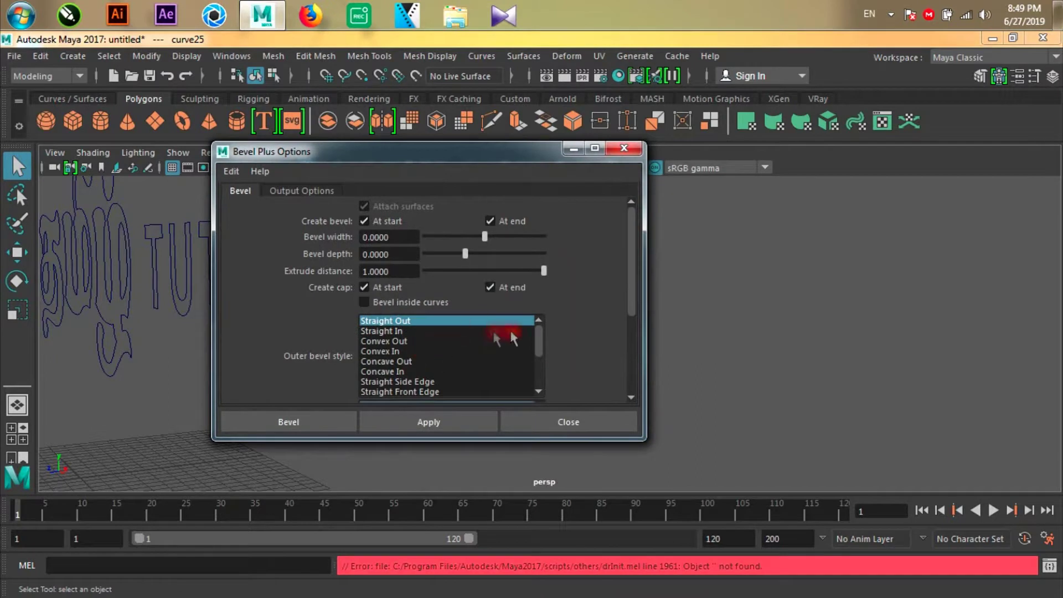
mouse_move(637, 265)
left_mouse_down()
mouse_move(631, 361)
mouse_move(632, 272)
left_mouse_up()
left_click(313, 191)
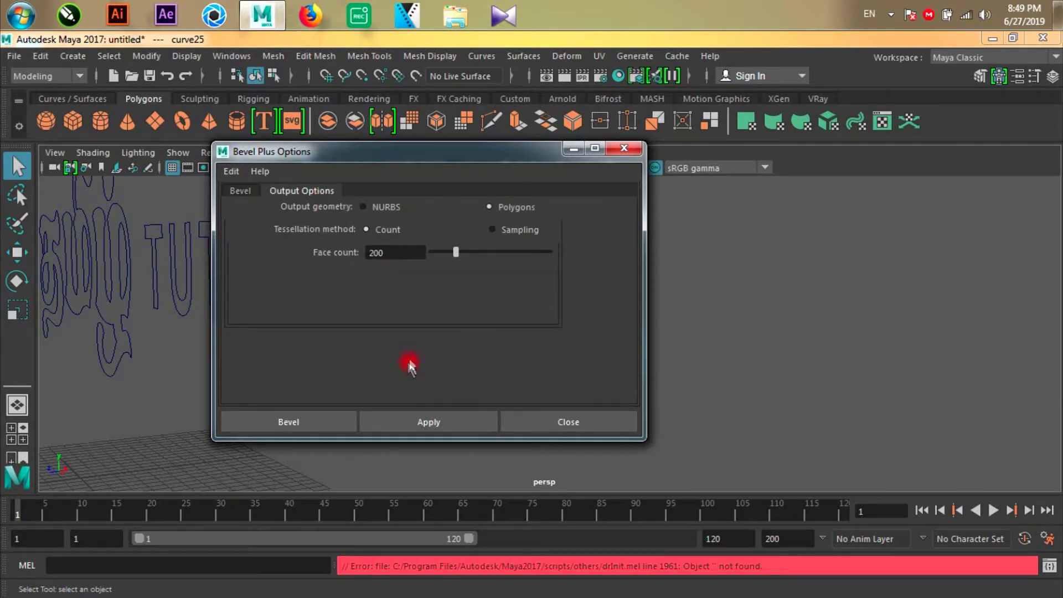
left_click(507, 233)
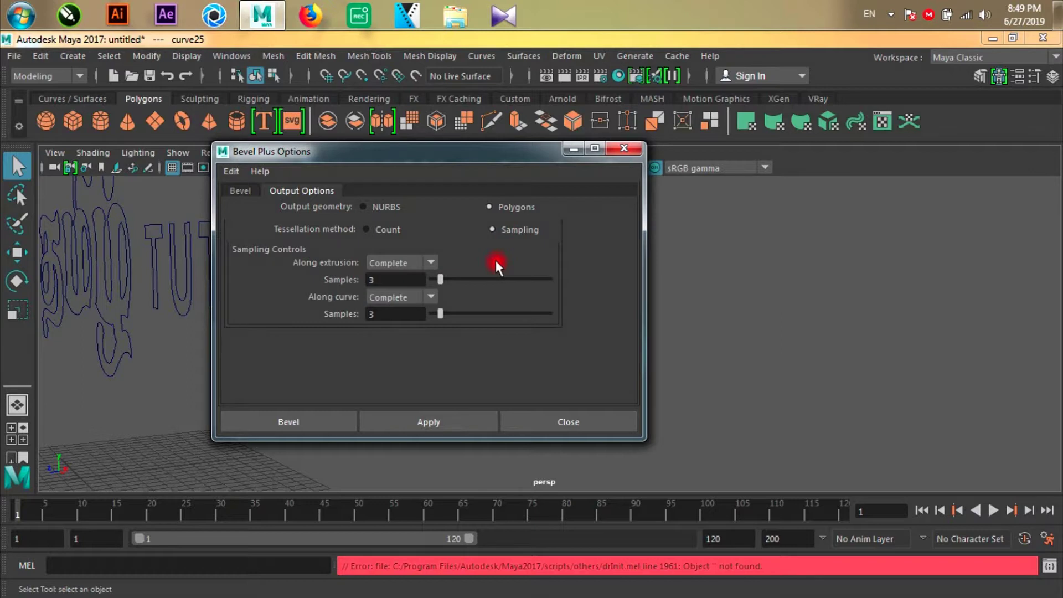
left_click(391, 299)
left_click(394, 265)
left_click(396, 266)
left_click(397, 267)
left_click(394, 297)
left_click(387, 264)
left_click(388, 278)
left_click(388, 299)
left_click(378, 329)
type("10")
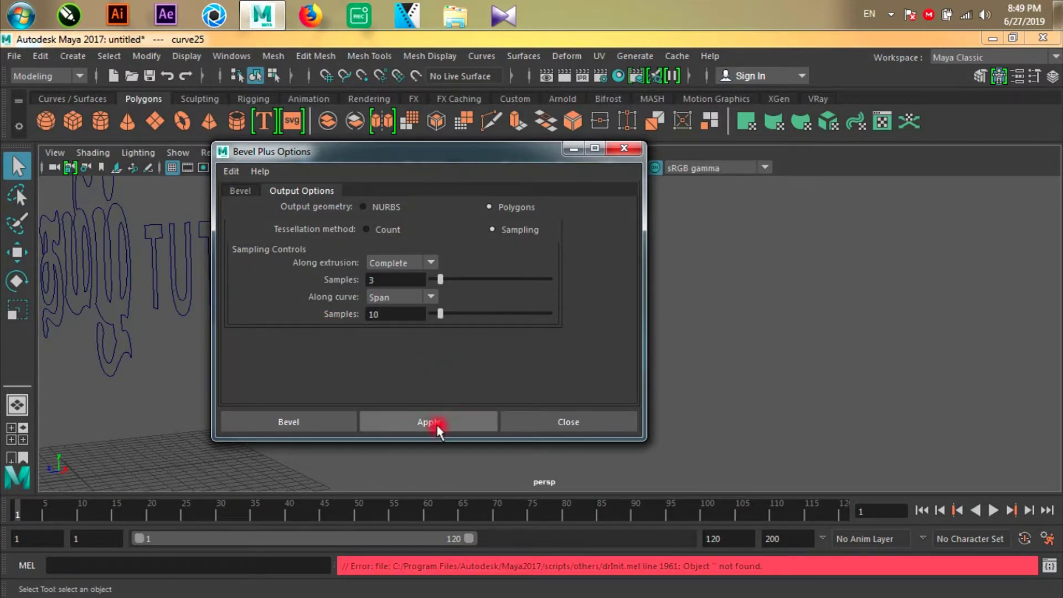
Generate the S bevel with the sampling tessellation, examine its face density up close, and undo it.
left_click(288, 422)
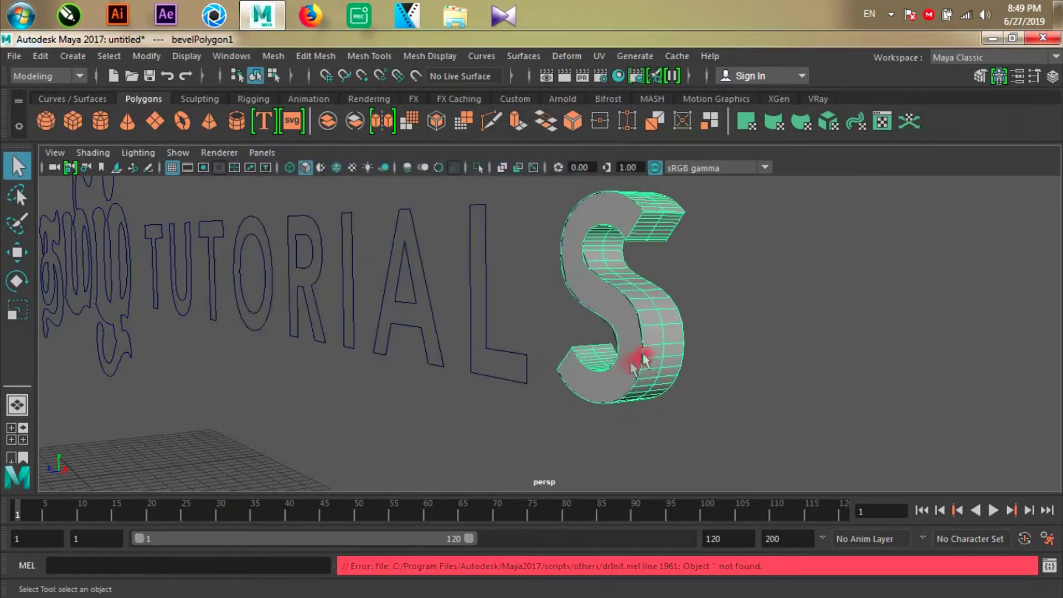
scroll(641, 356, "up", 5)
scroll(648, 342, "down", 5)
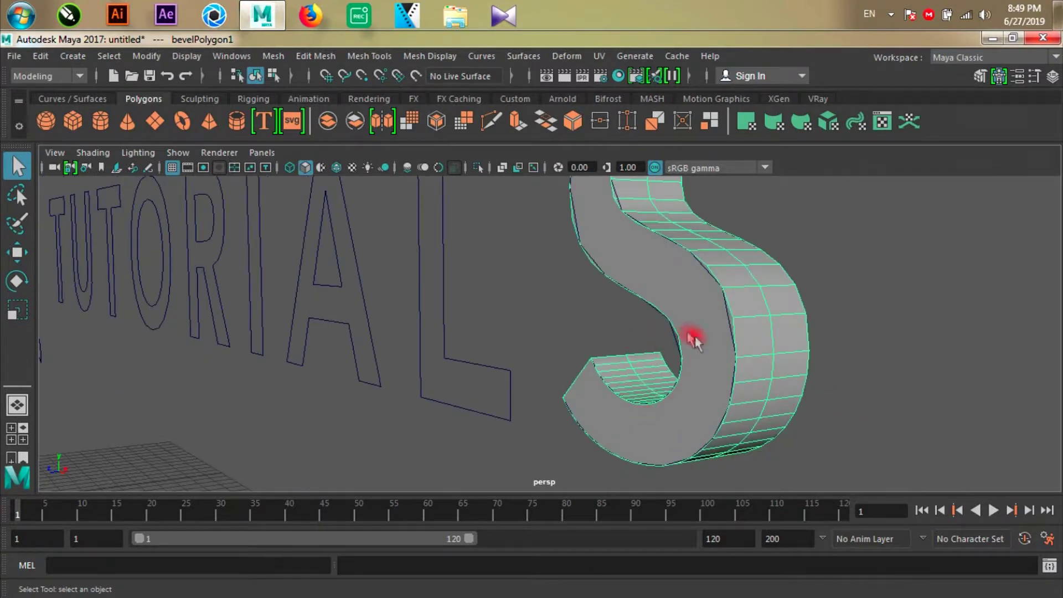
scroll(753, 326, "up", 5)
scroll(764, 337, "down", 5)
scroll(642, 332, "down", 5)
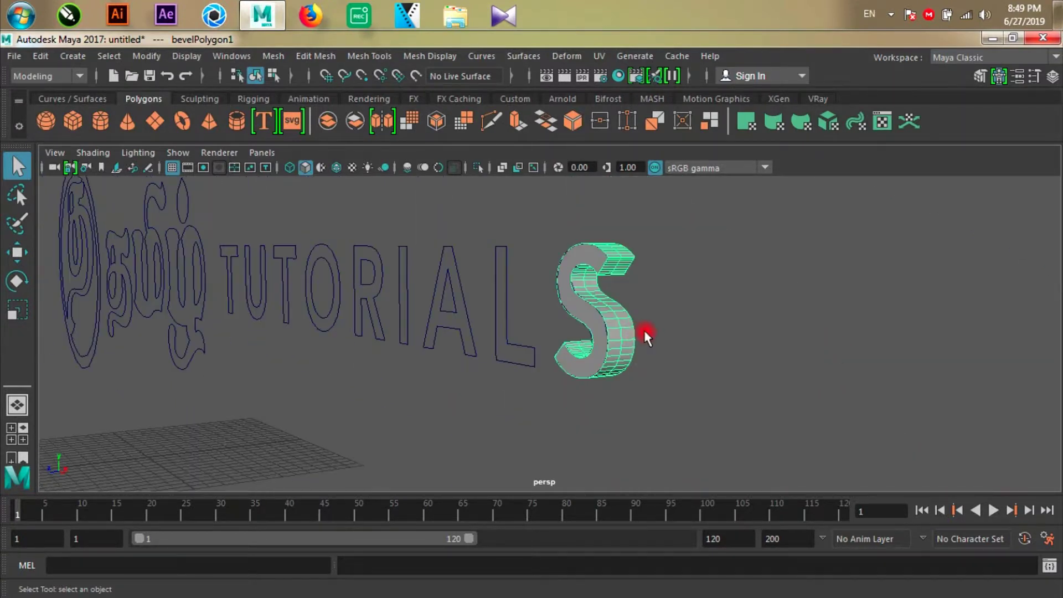
key("ctrl+z")
key("ctrl+z")
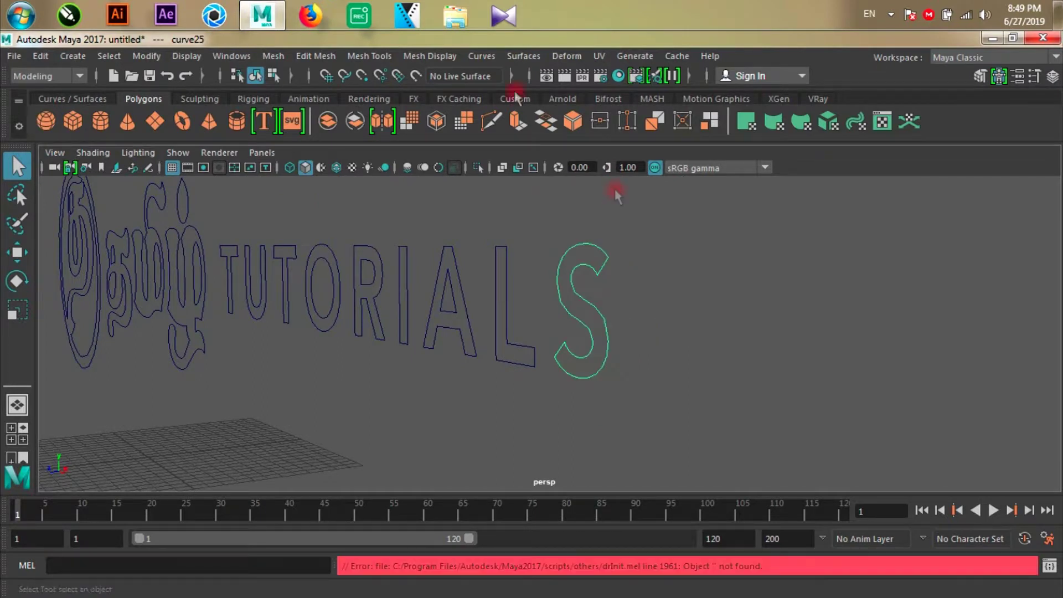
Raise the along-curve samples to 20 in Bevel Plus, bevel the final S curve and check the denser mesh.
left_click(523, 56)
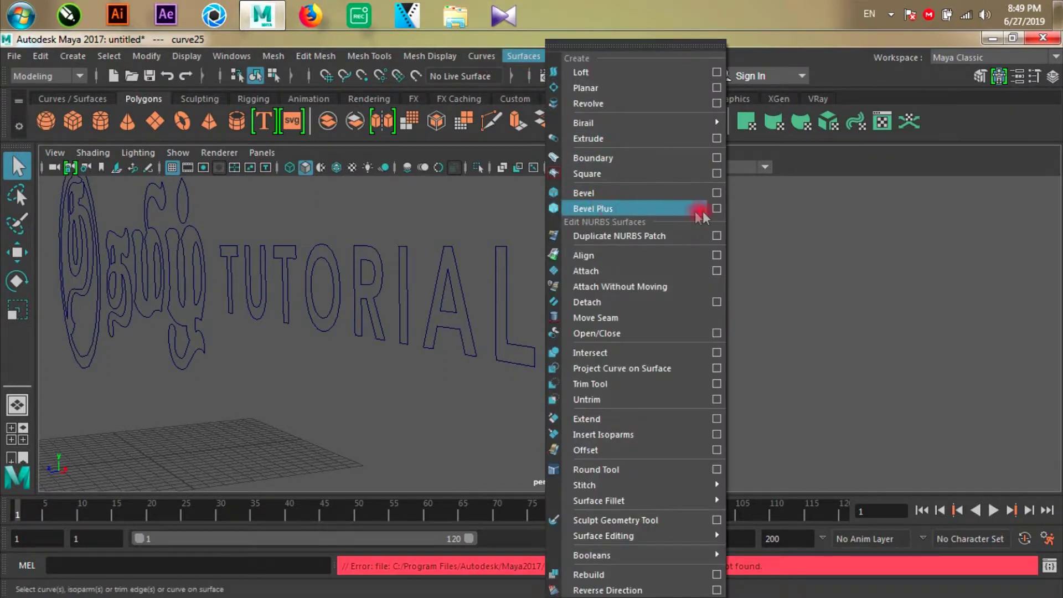
left_click(718, 208)
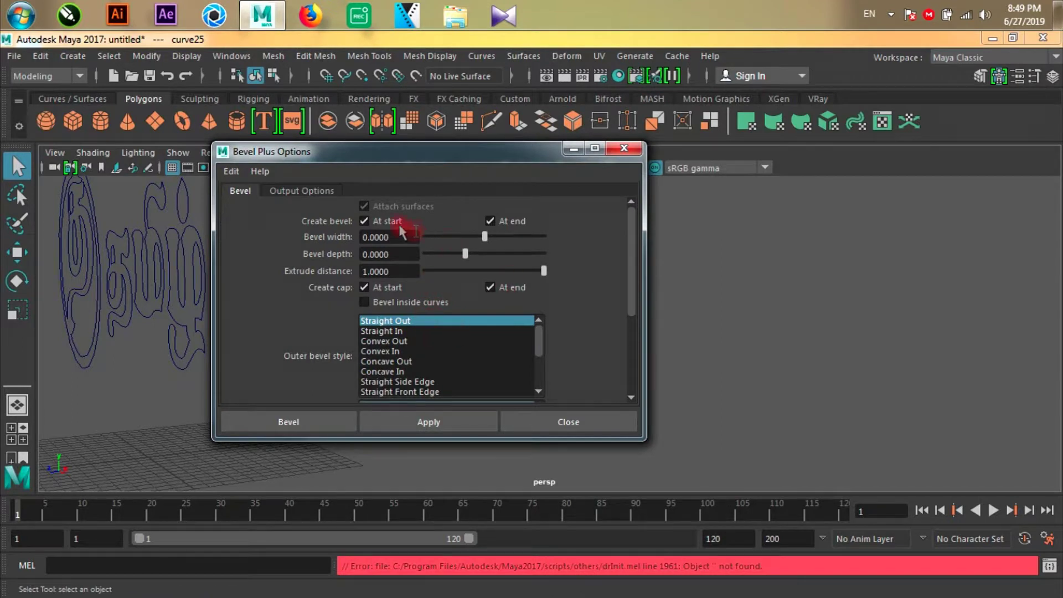
left_click(288, 192)
double_click(382, 314)
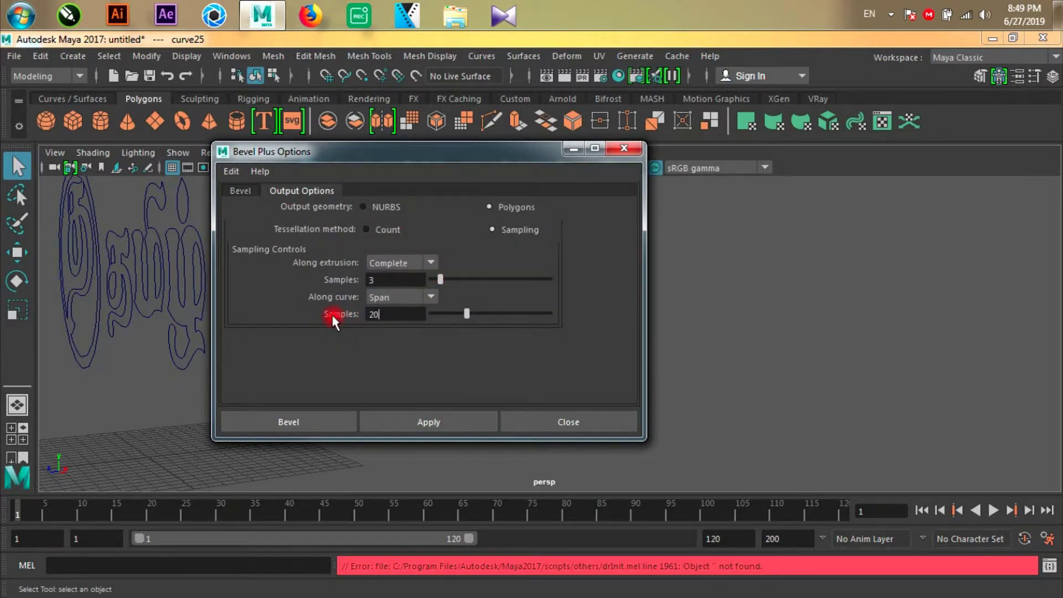
left_click(343, 422)
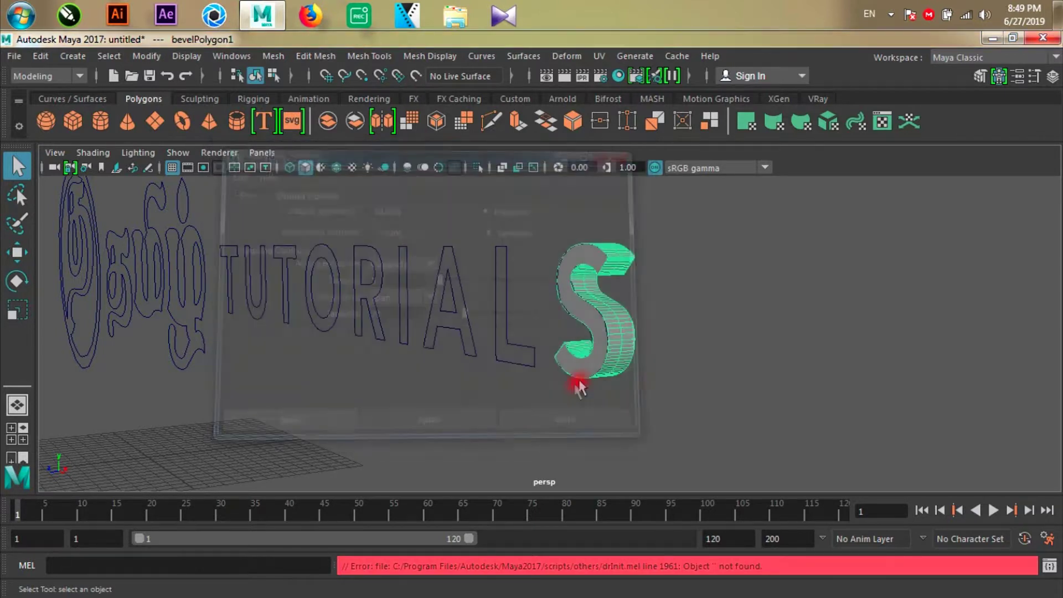
scroll(634, 320, "up", 3)
scroll(771, 314, "up", 5)
scroll(736, 301, "down", 5)
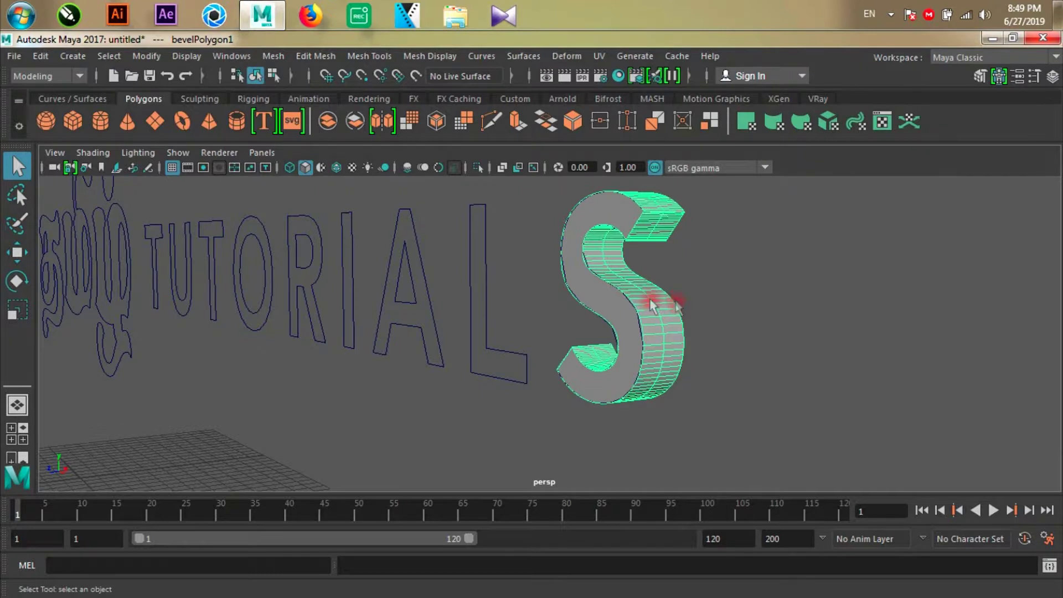
Repeat Bevel Plus on the outline curve of the letter L.
left_click(486, 273)
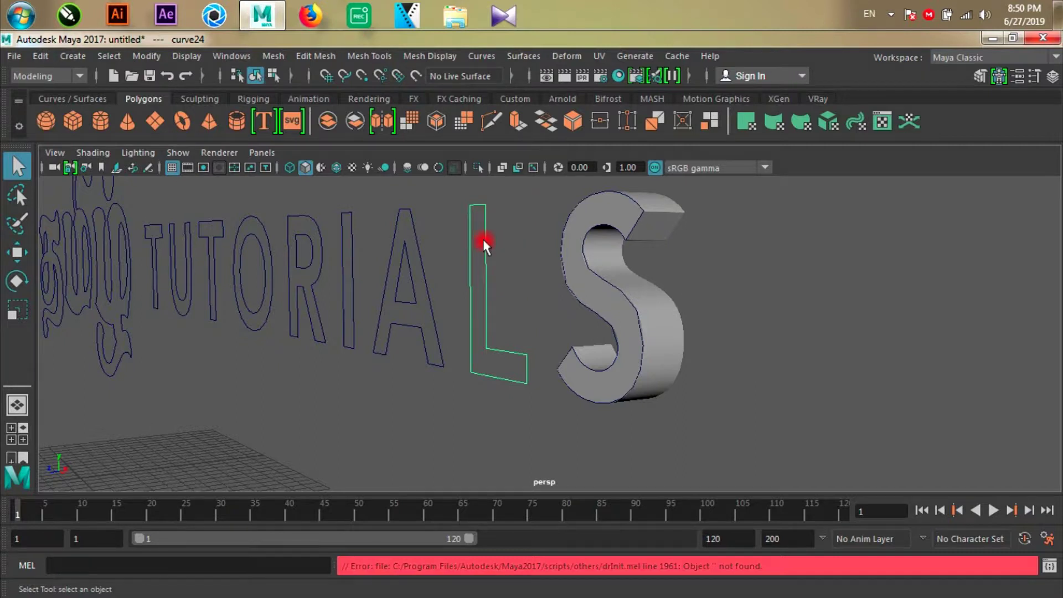
key("g")
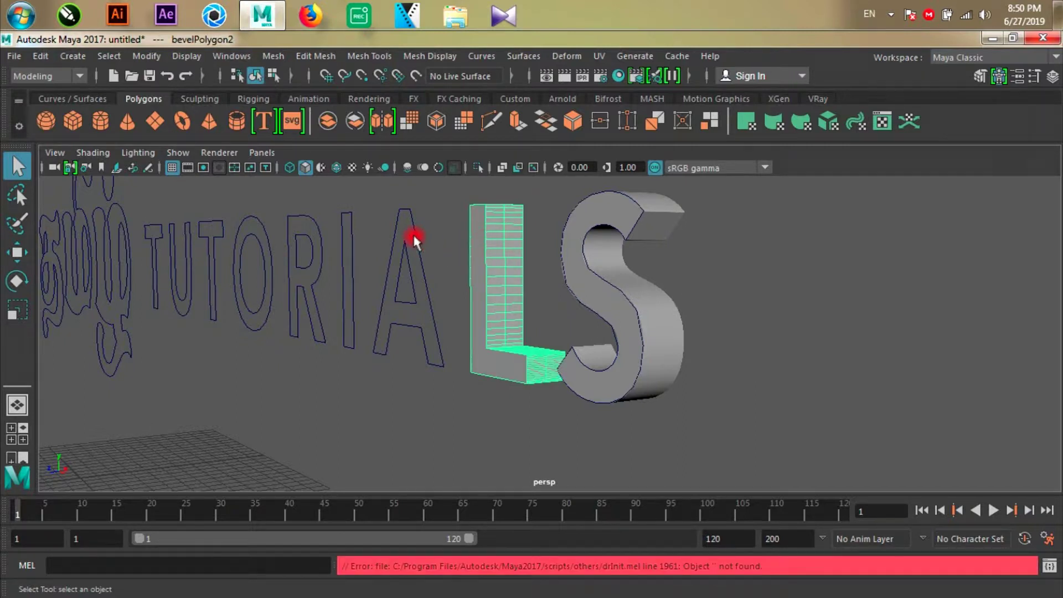
Try to bevel the letter A from its outer outline alone, and undo that bevel.
left_click_drag(444, 268, 475, 268, "alt")
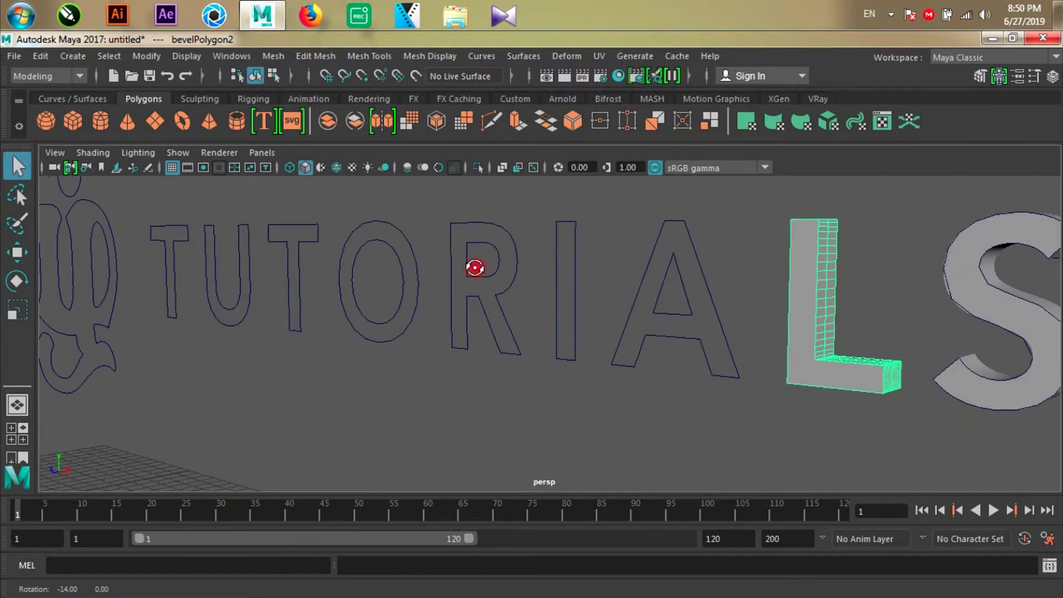
left_click(701, 268)
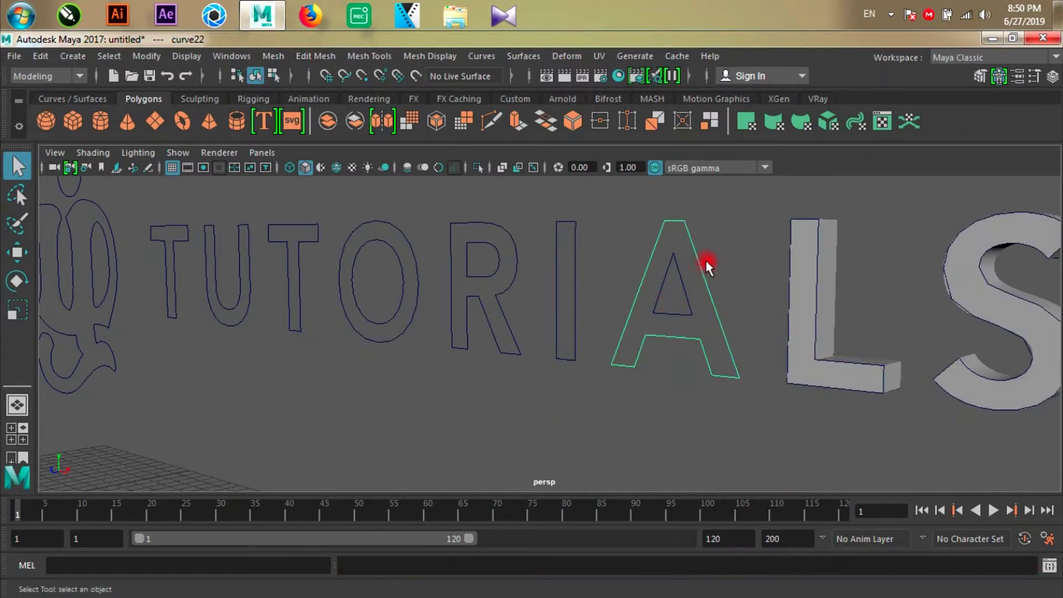
left_click(706, 272)
left_click(704, 274)
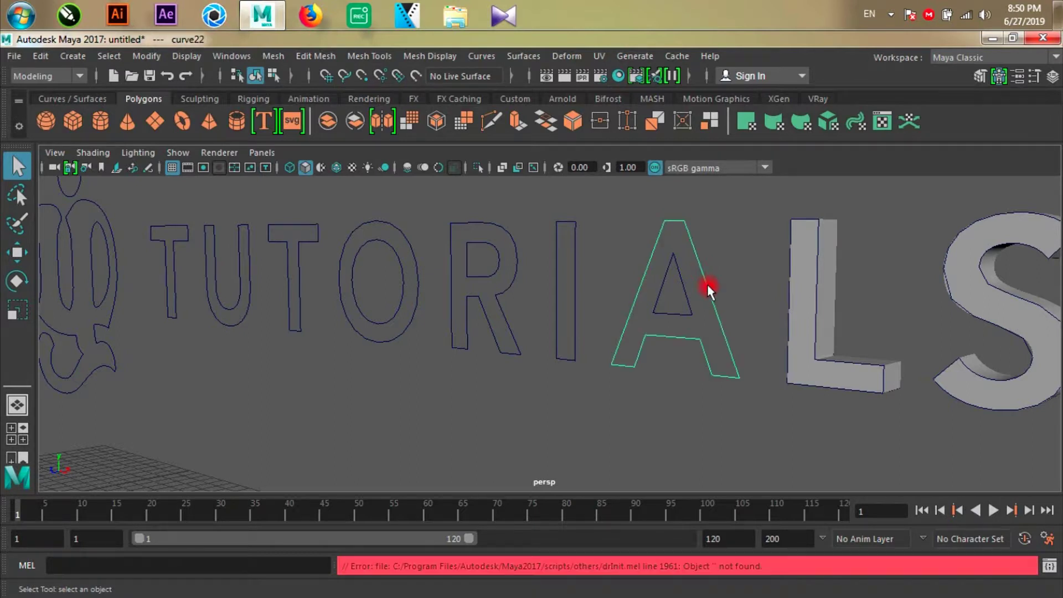
key("g")
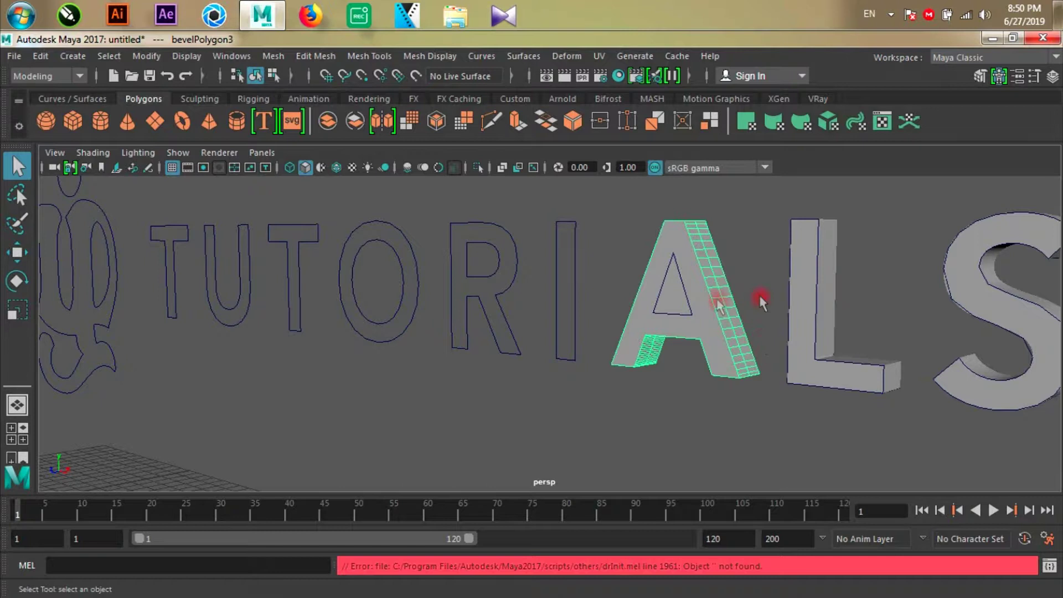
key("ctrl+z")
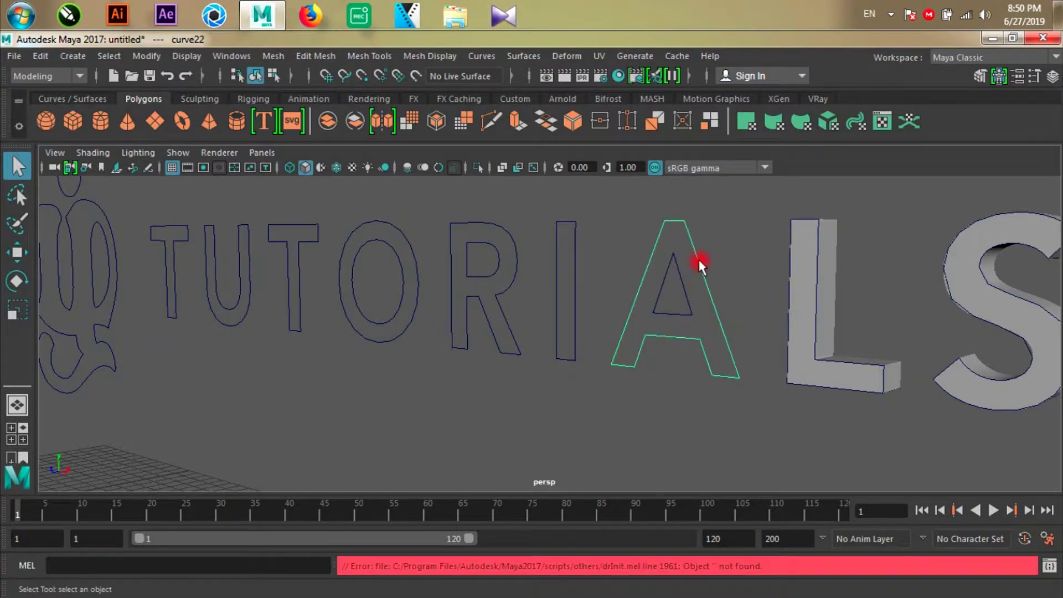
key("shift+z")
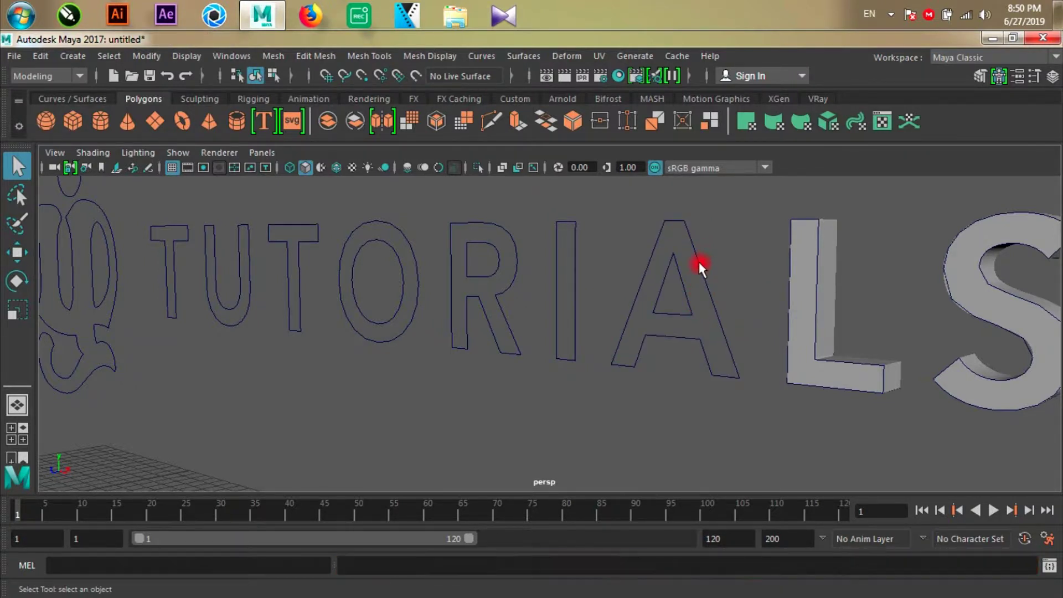
key("ctrl+z")
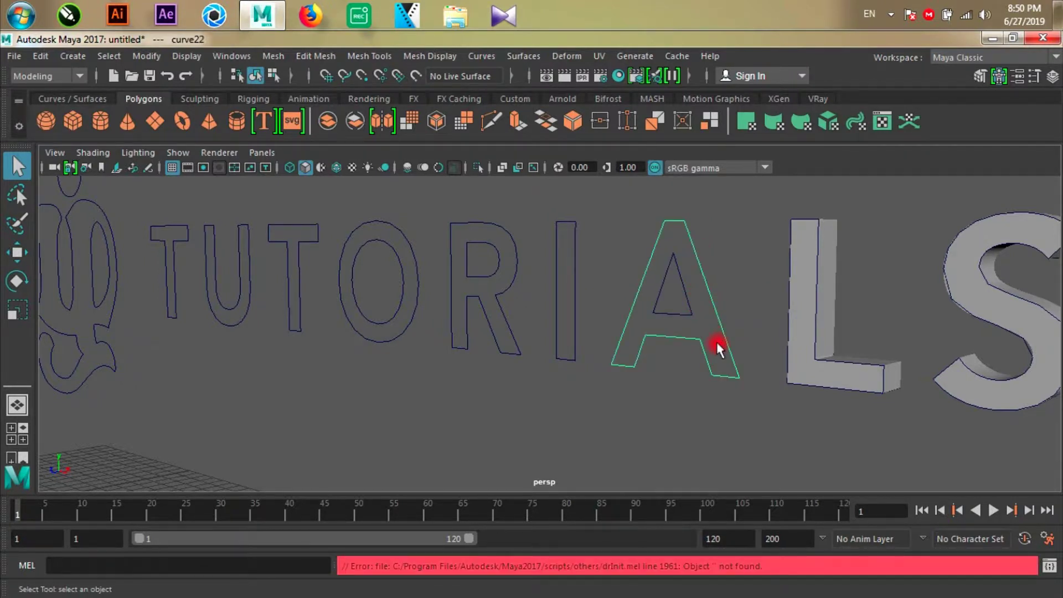
Repeat Bevel Plus on the letter A using its outer and inner curves together, and on the adjacent letter I.
left_click(677, 269)
key("g")
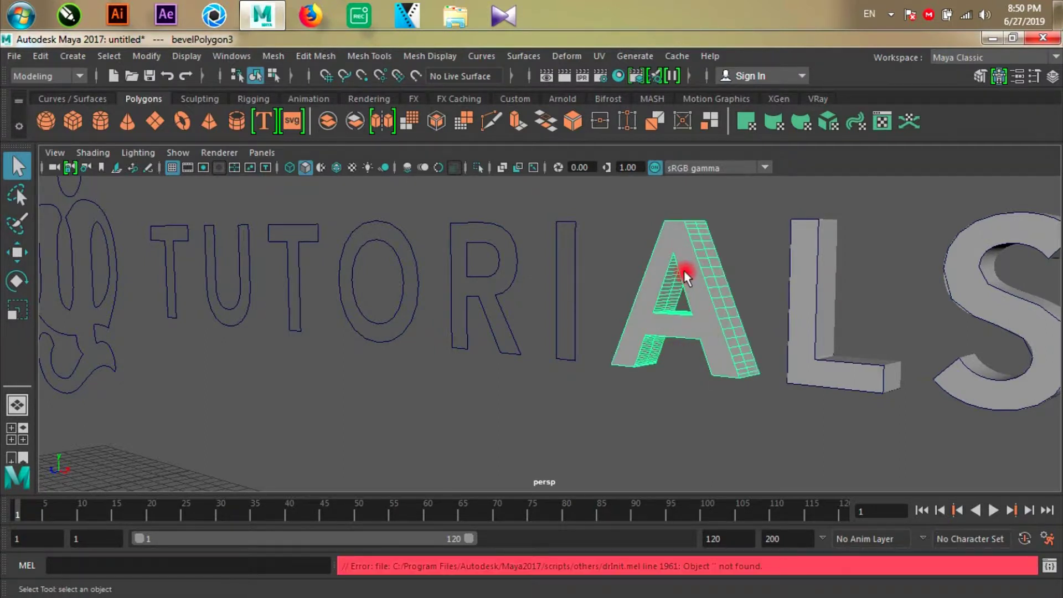
left_click(576, 235)
key("g")
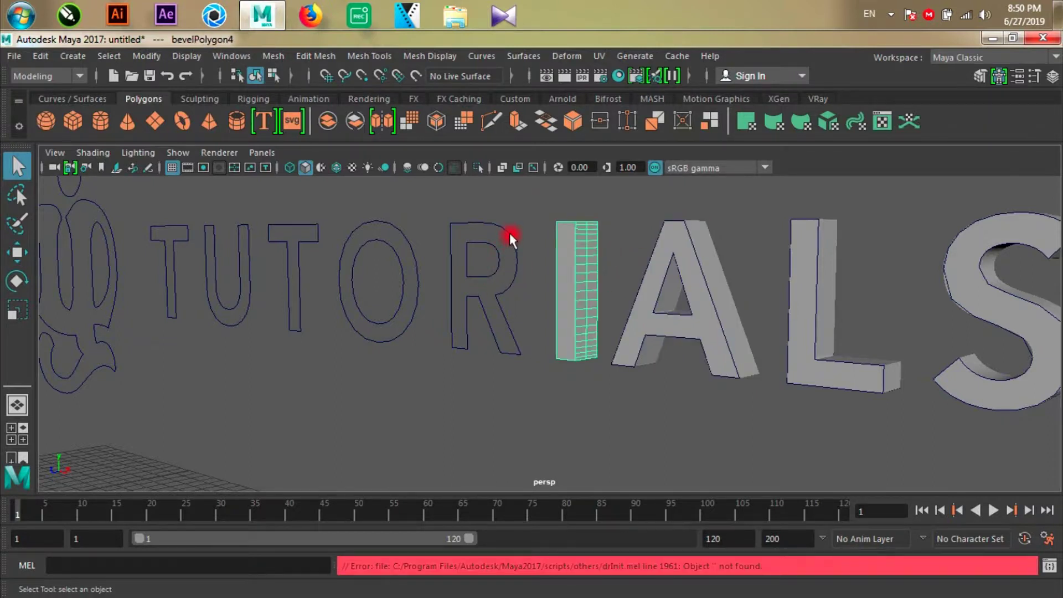
Repeat Bevel Plus on the letters R and O, pairing each outer outline with its inner hole curve.
left_click(509, 234)
left_click(518, 261, "shift")
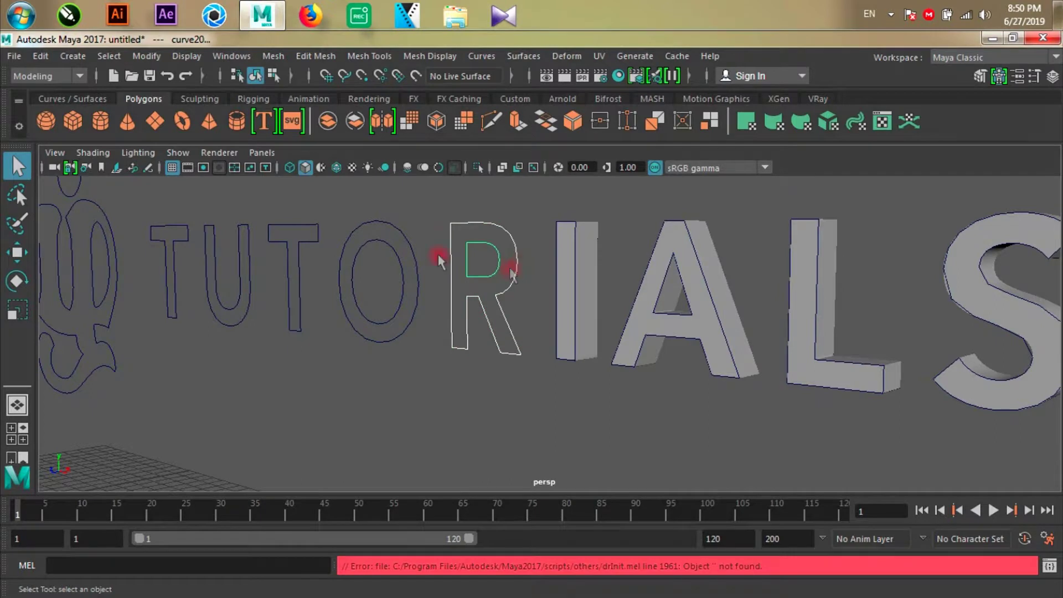
key("g")
left_click(394, 245)
left_click(393, 247, "shift")
key("g")
Repeat Bevel Plus on the outline curves of the second T, the U and the first T of TUTORIALS.
left_click(320, 230)
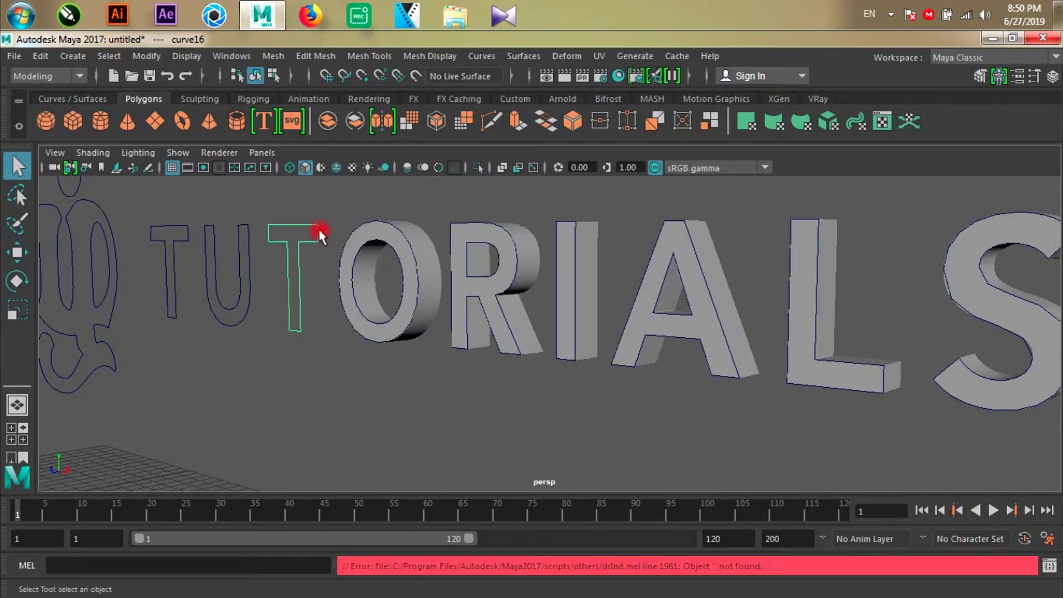
key("g")
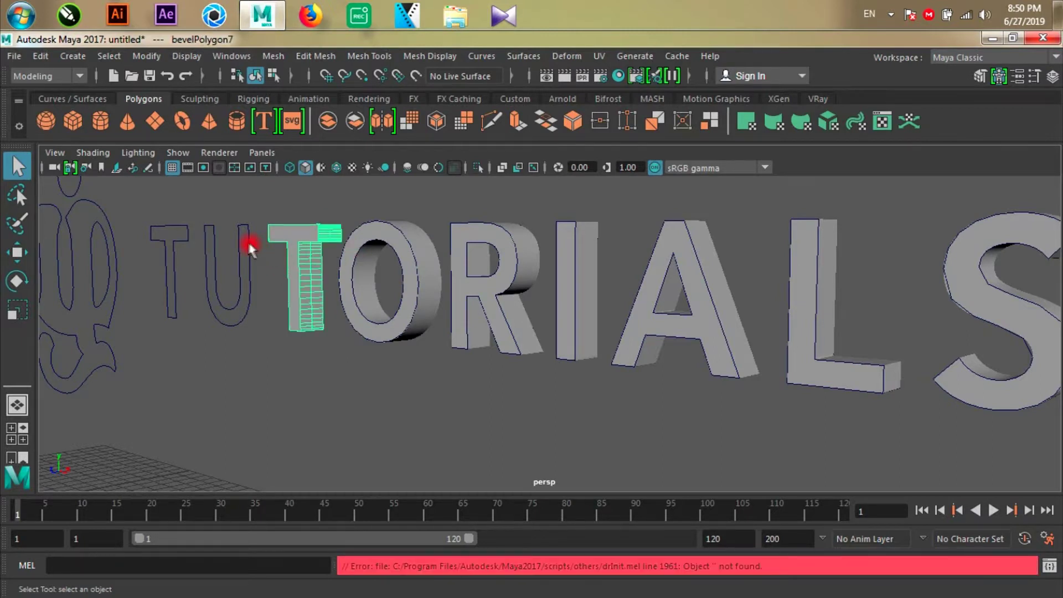
left_click(248, 247)
key("g")
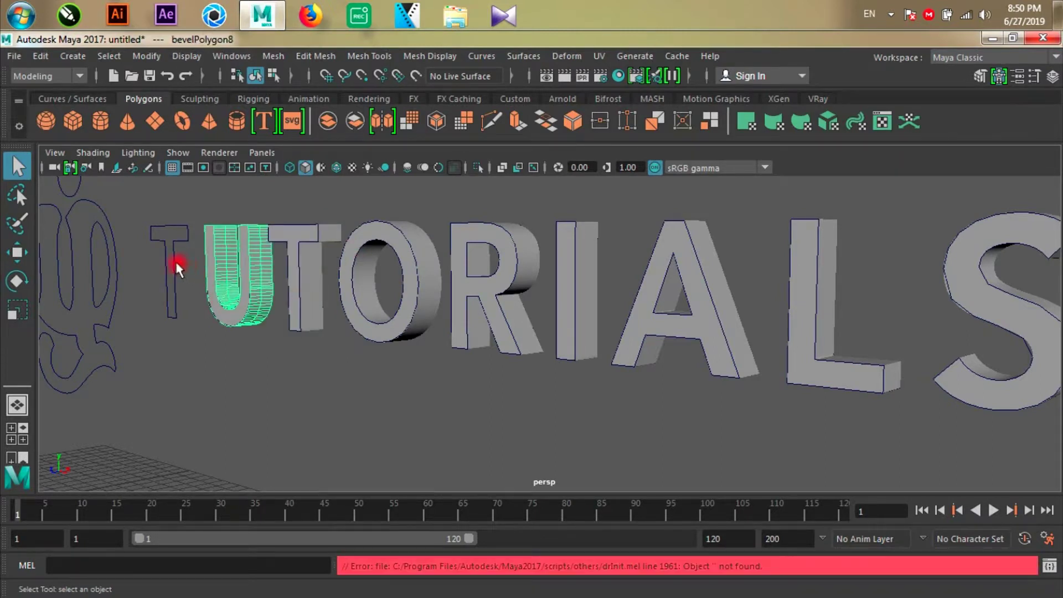
left_click(175, 267)
key("g")
Repeat Bevel Plus on the Tamil letter ழ using its outer and inner curves together, and on the dot above it.
left_click_drag(297, 264, 296, 324, "alt")
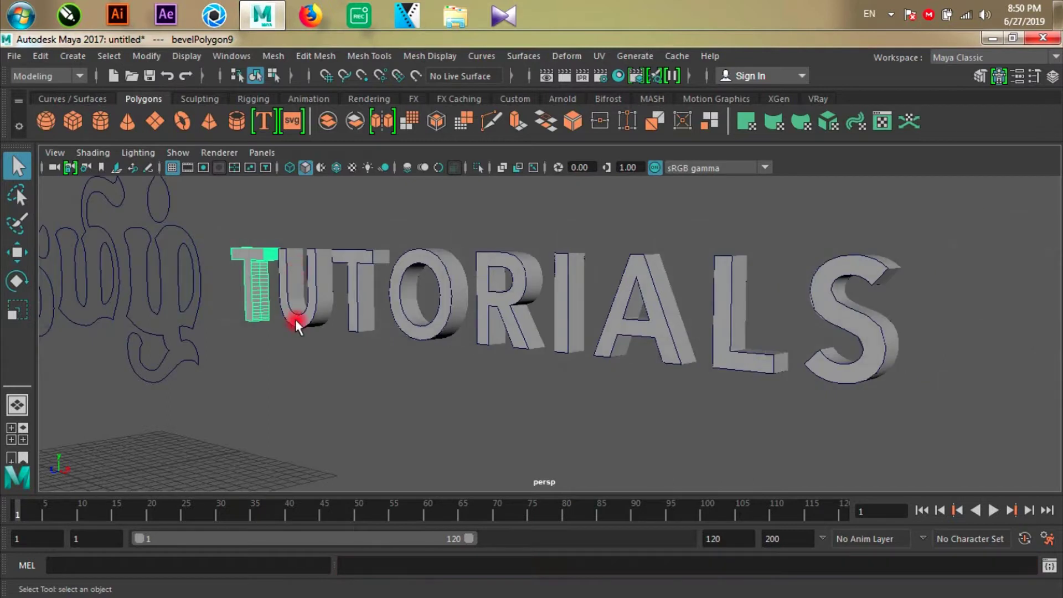
scroll(273, 313, "up", 3)
middle_click_drag(290, 309, 767, 361, "alt")
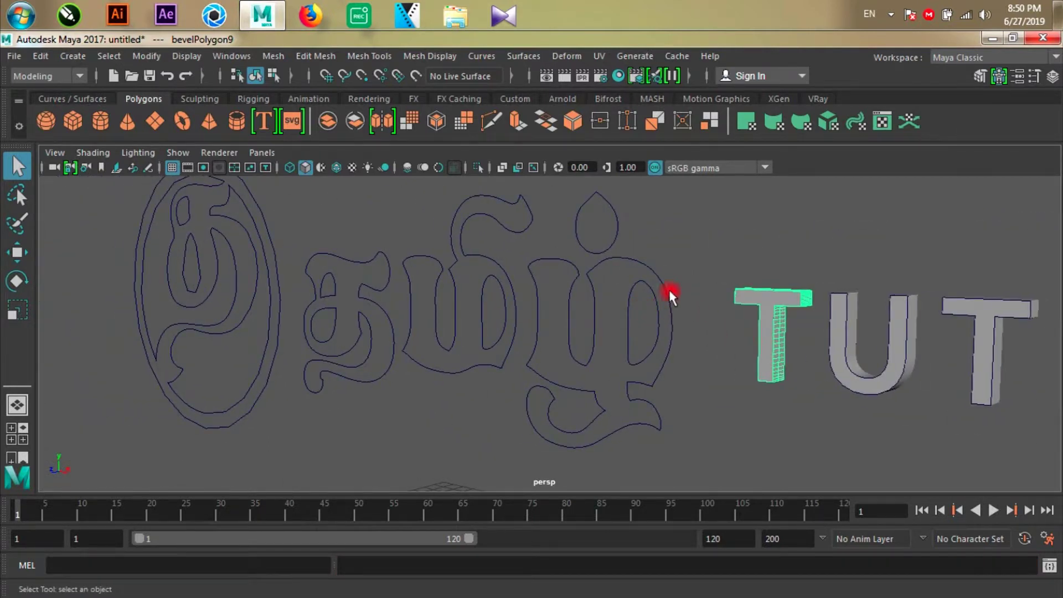
left_click(634, 262)
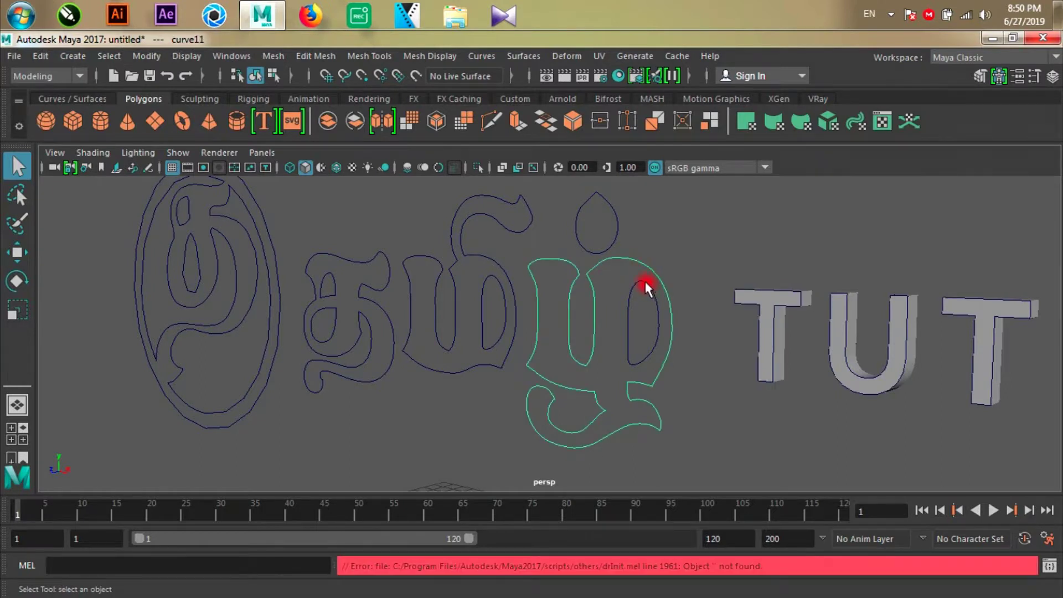
left_click(644, 281, "shift")
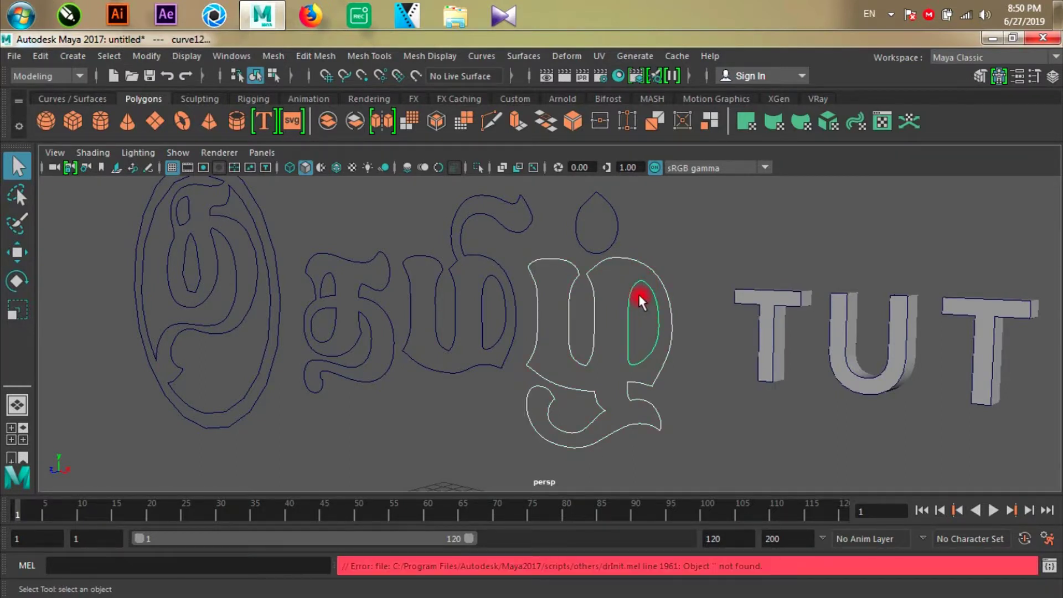
key("g")
left_click(617, 229)
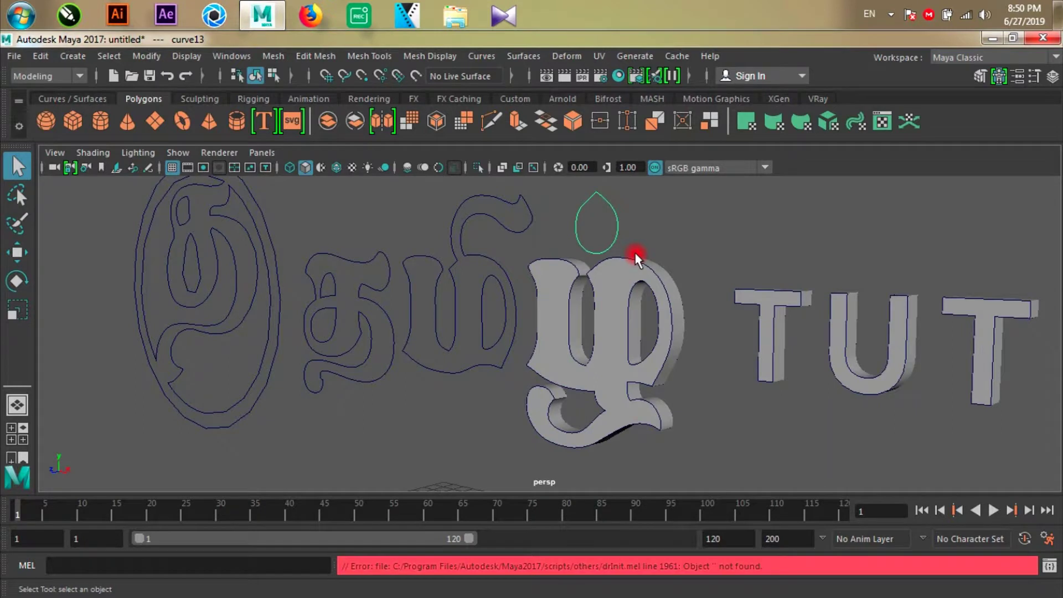
key("g")
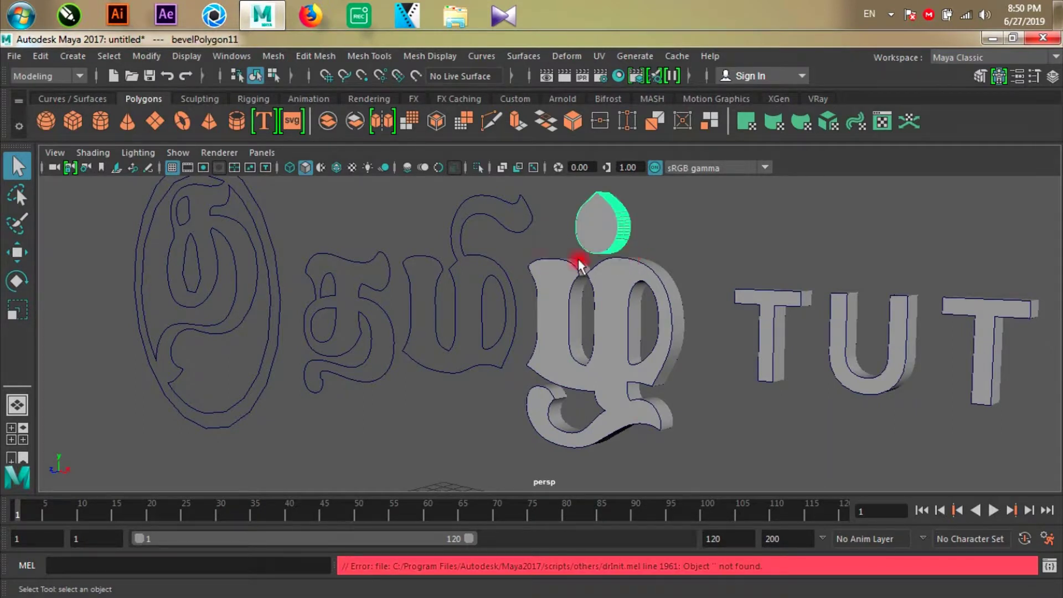
Repeat Bevel Plus on the Tamil letters மி and த, combining each outer outline with its inner hole curves.
left_click(533, 222)
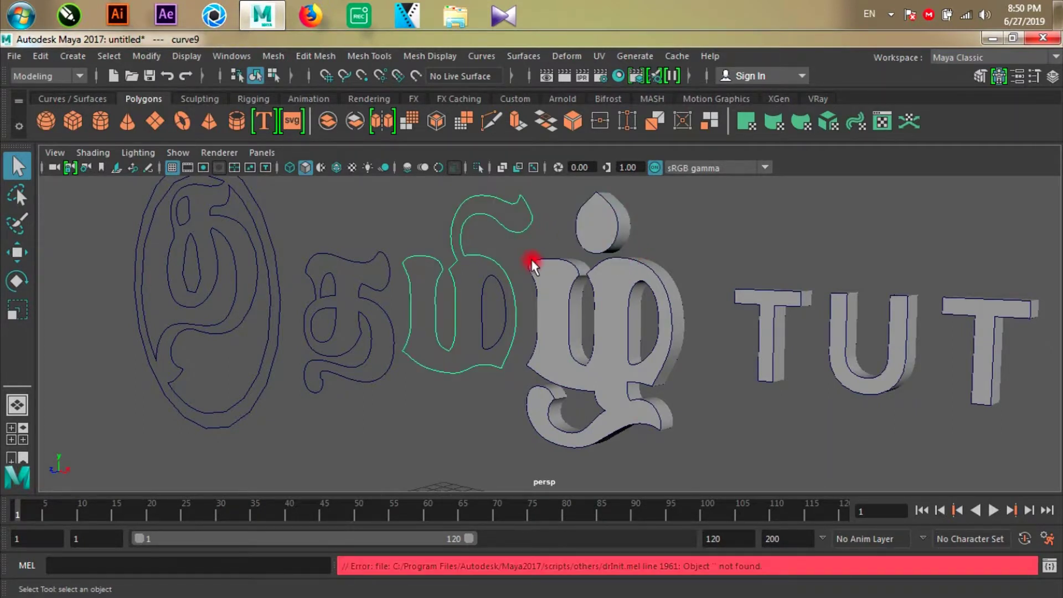
left_click(502, 284, "shift")
key("g")
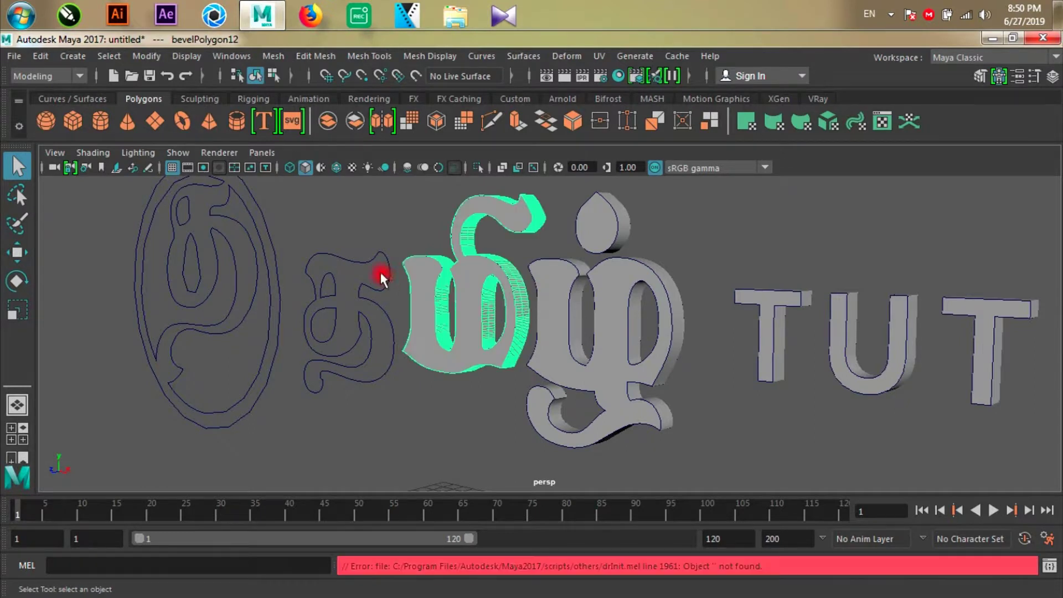
left_click(324, 283)
left_click(333, 289, "shift")
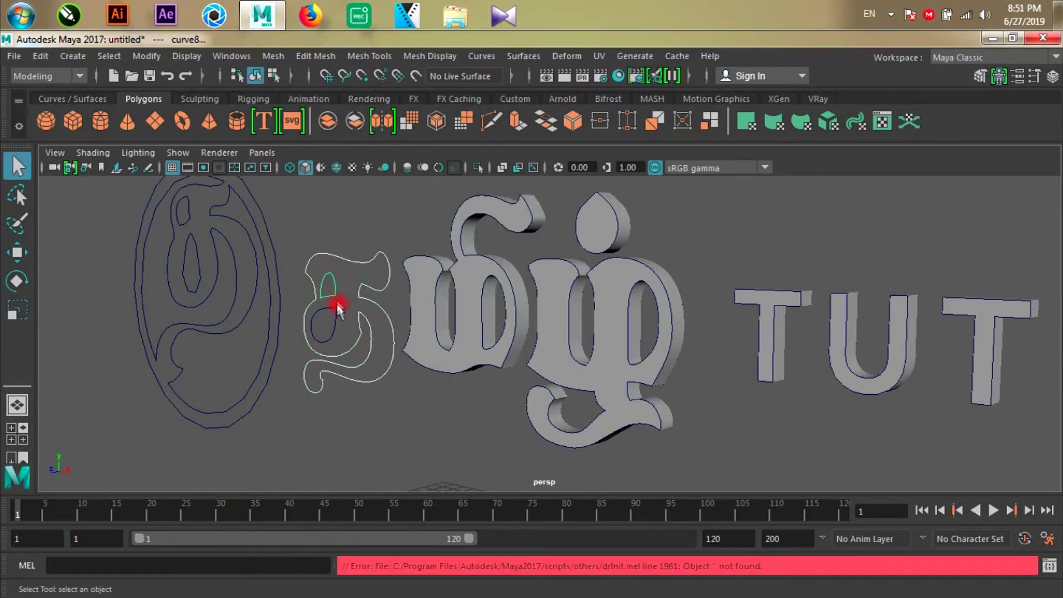
left_click(335, 319, "shift")
key("g")
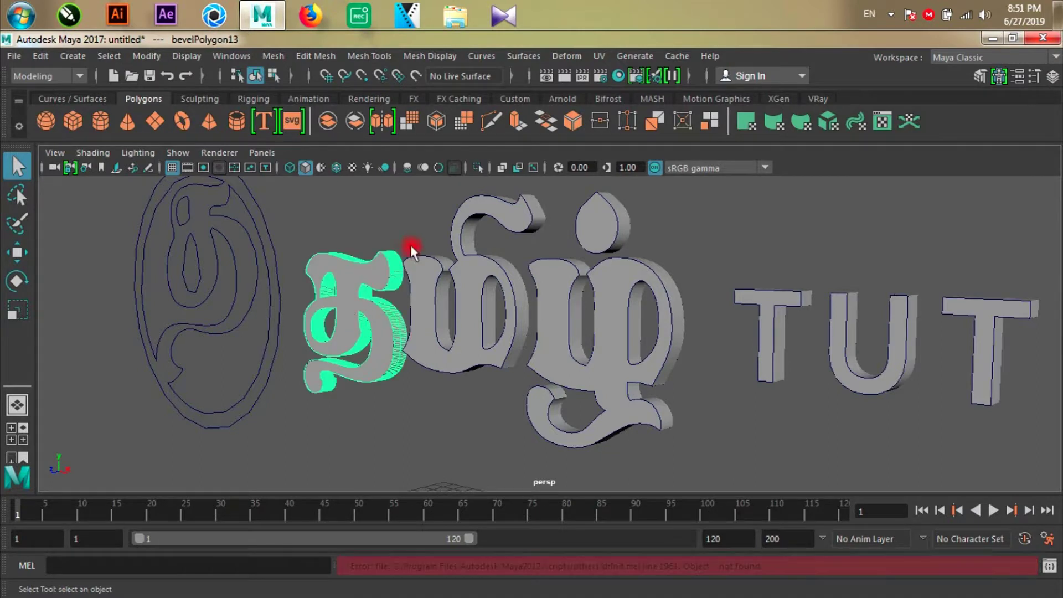
Repeat Bevel Plus on the round emblem using its outer circle and all the curves inside it together.
right_click_drag(408, 238, 290, 294, "alt")
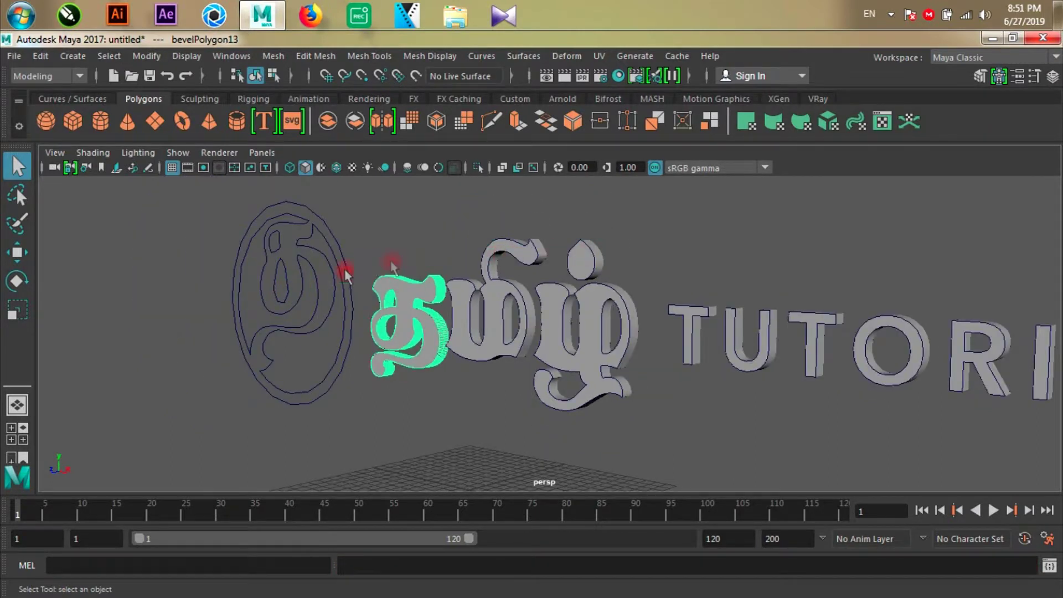
left_click(328, 227)
left_click(320, 233, "shift")
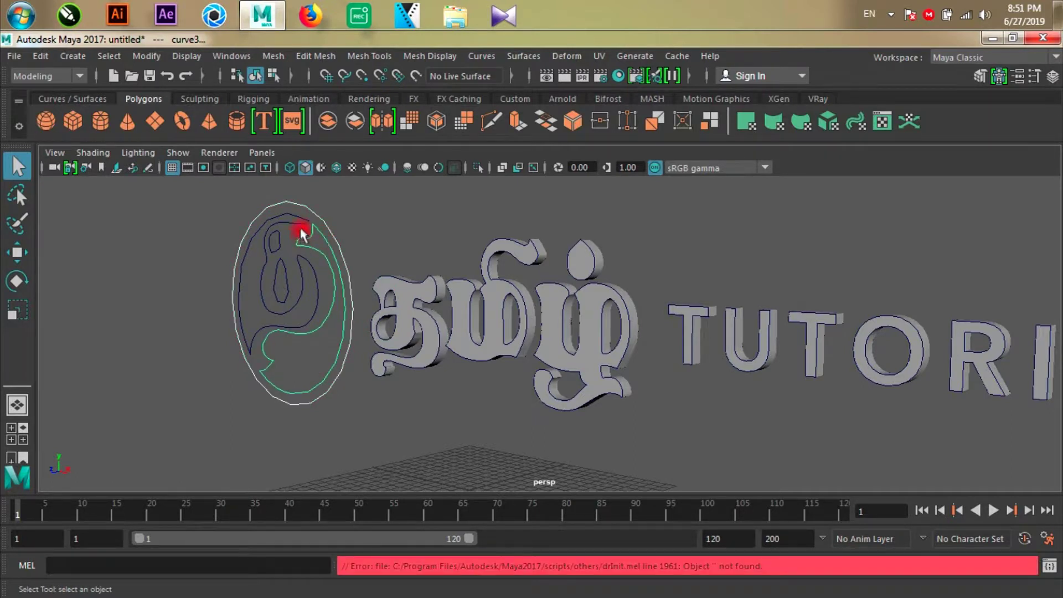
left_click(298, 222, "shift")
left_click(280, 241, "shift")
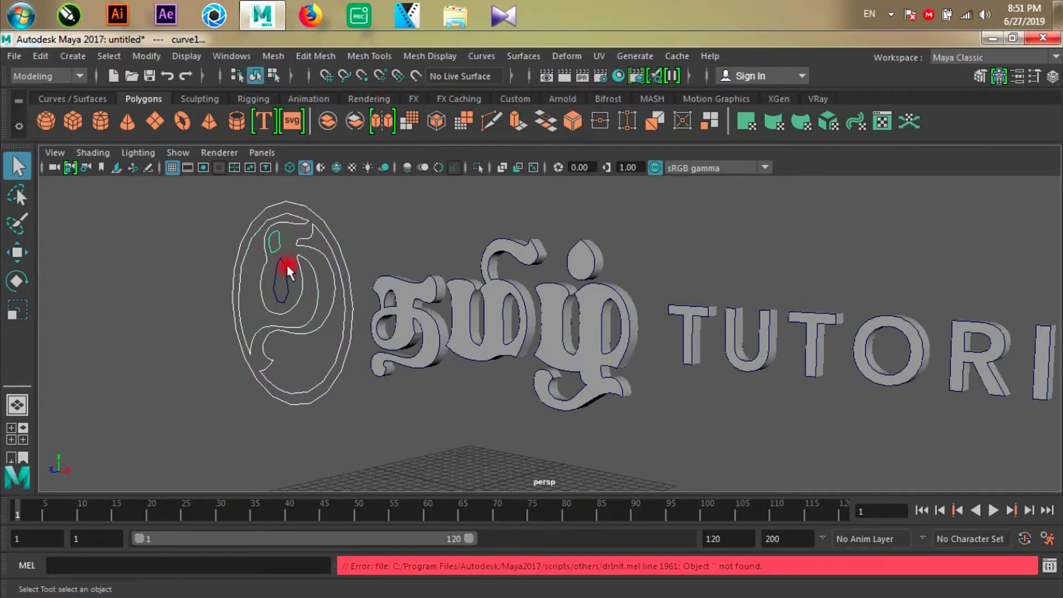
left_click(287, 266, "shift")
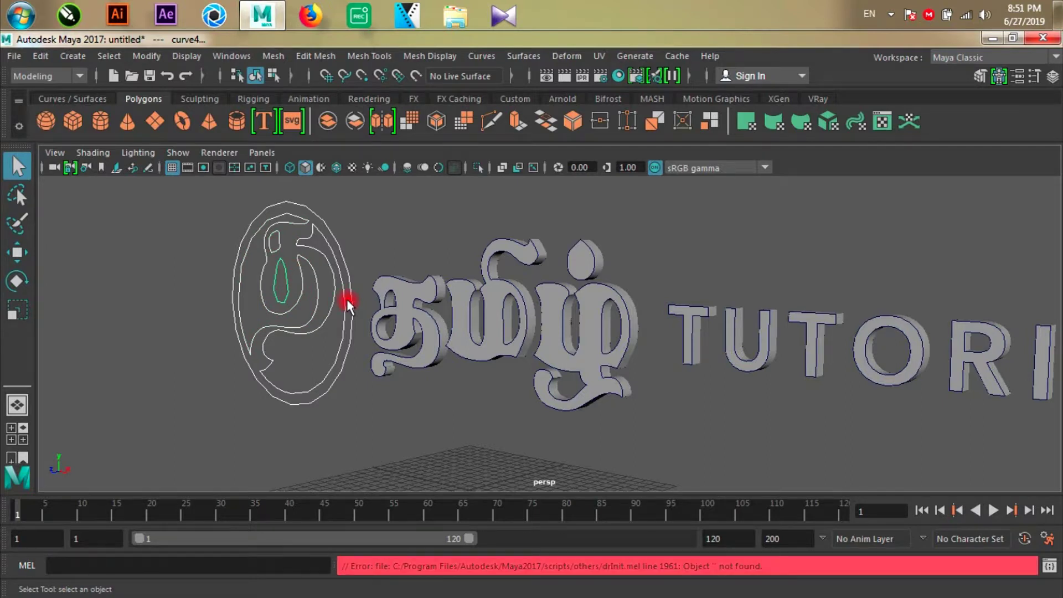
key("g")
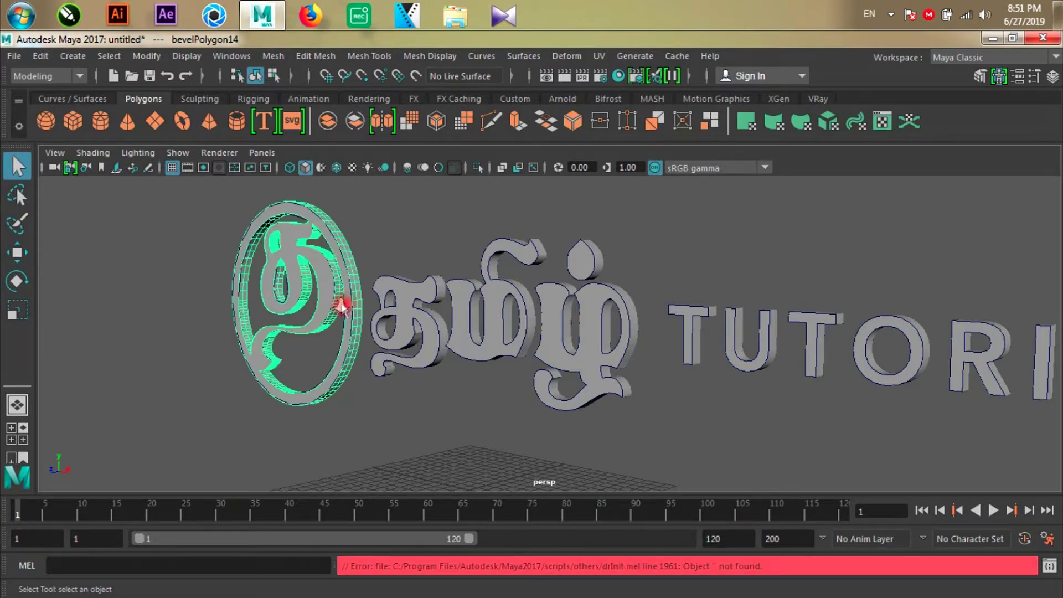
Try moving the extruded emblem forward off its outline curves, and undo that move.
scroll(380, 345, "down", 2)
scroll(371, 237, "up", 2)
left_click(375, 238)
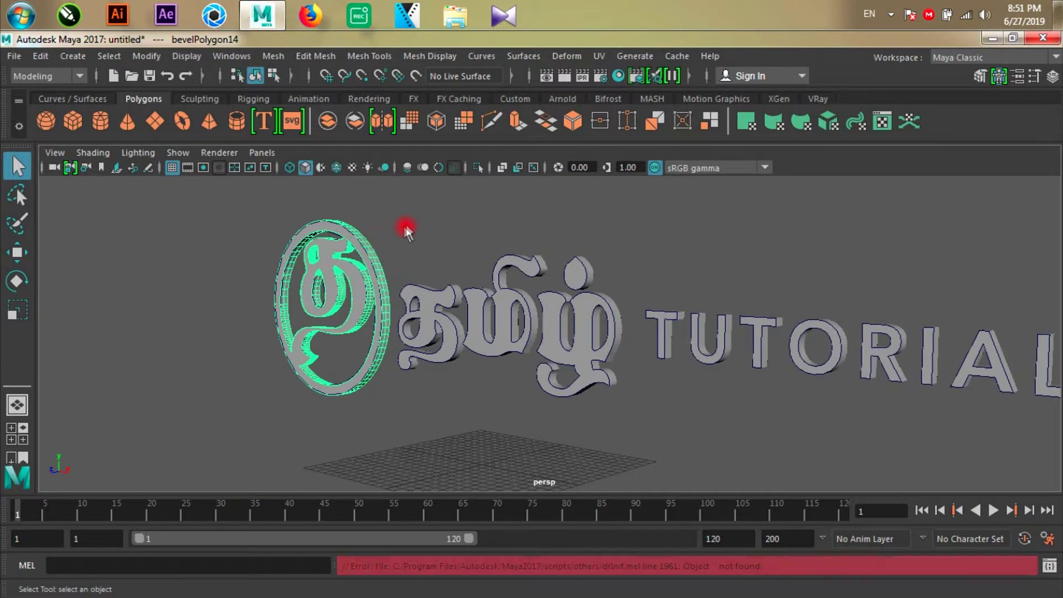
scroll(406, 225, "down", 2)
left_click_drag(475, 356, 544, 399, "alt")
scroll(394, 301, "up", 3)
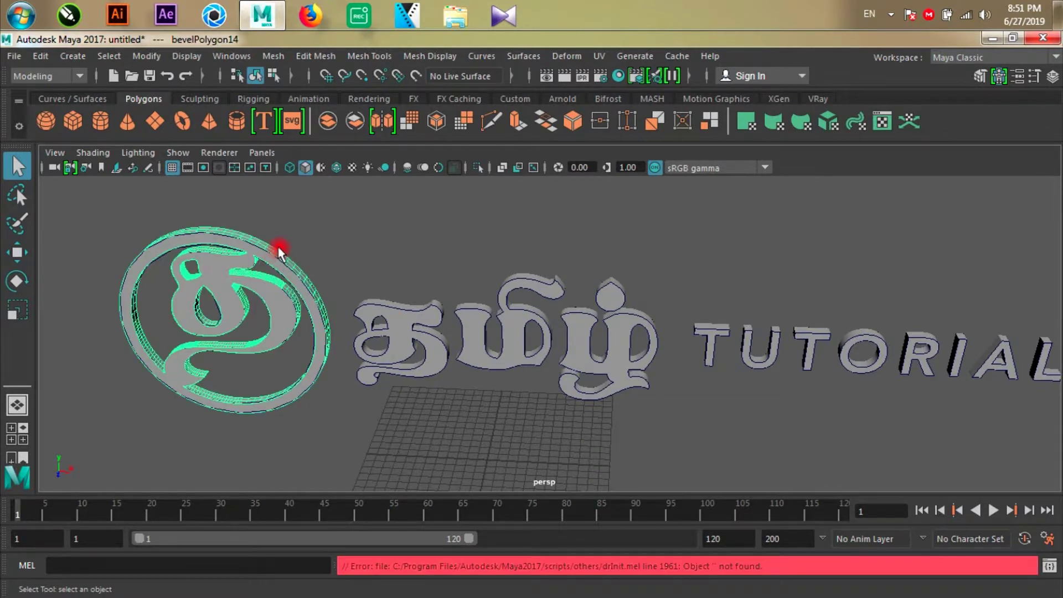
left_click(18, 257)
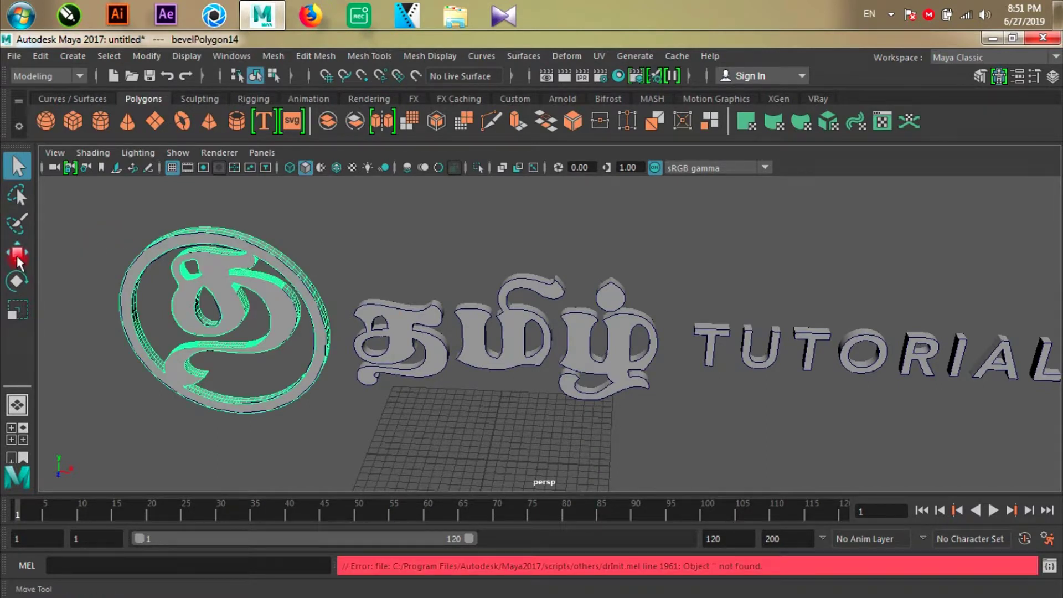
left_click(233, 343)
left_click_drag(212, 350, 153, 427)
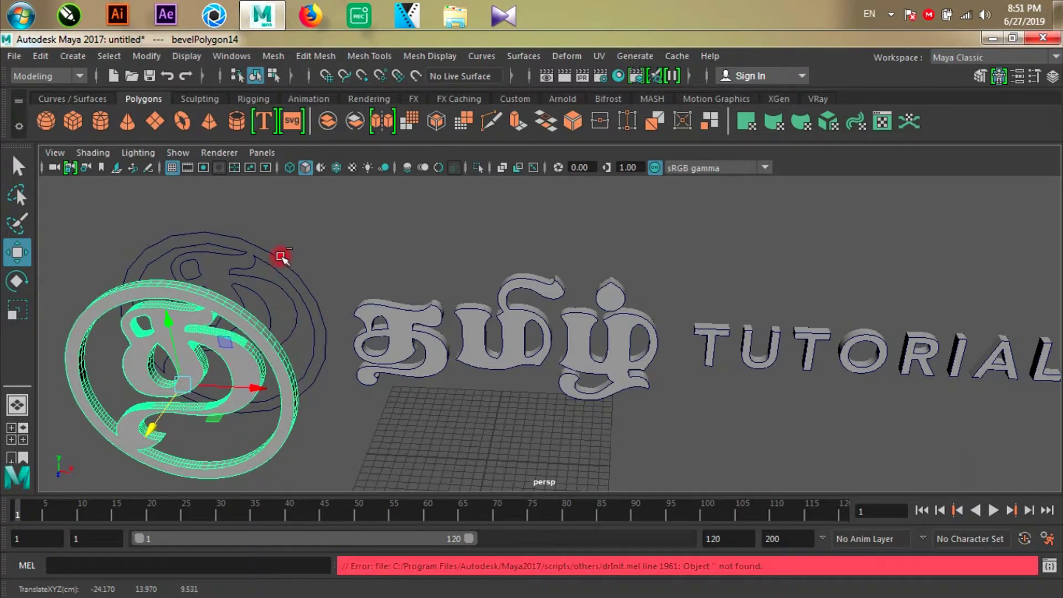
key("ctrl+z")
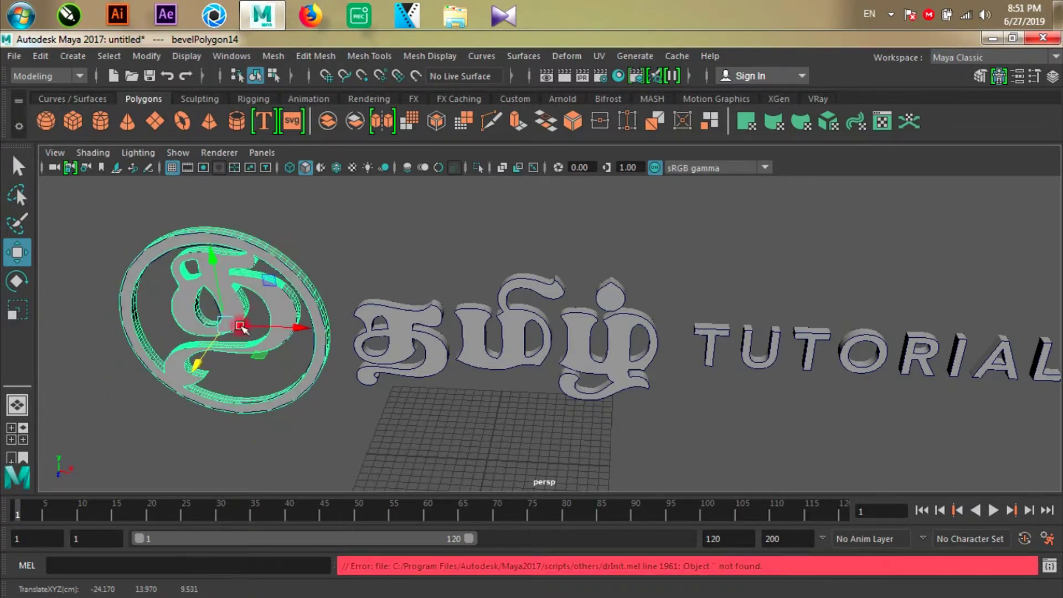
Move the emblem's outer circle curve back behind the emblem and repeat Bevel Plus on it to form a solid disc.
left_click(289, 221)
left_click(256, 237)
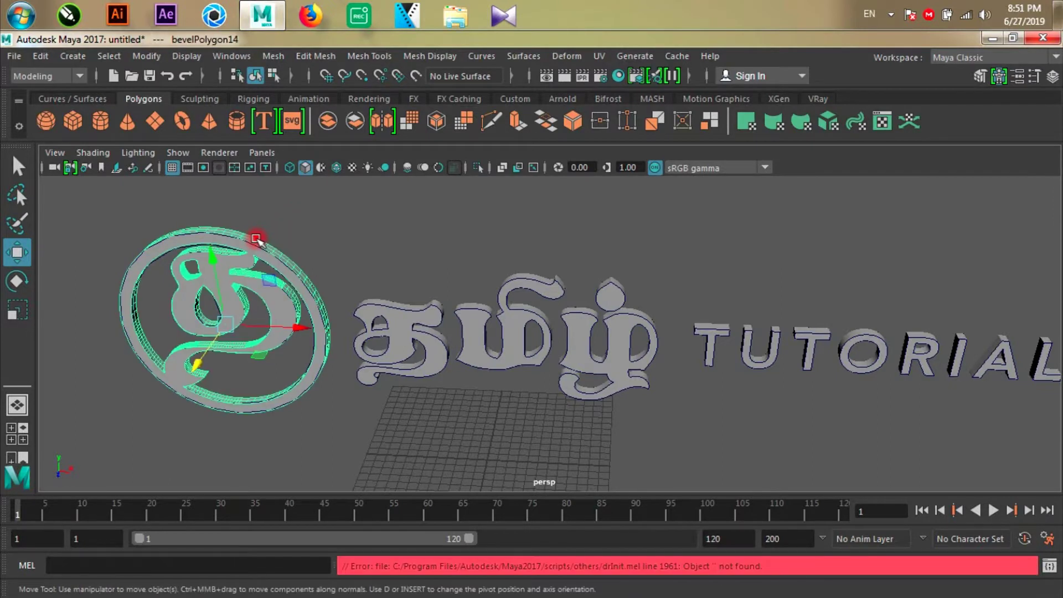
left_click(250, 246)
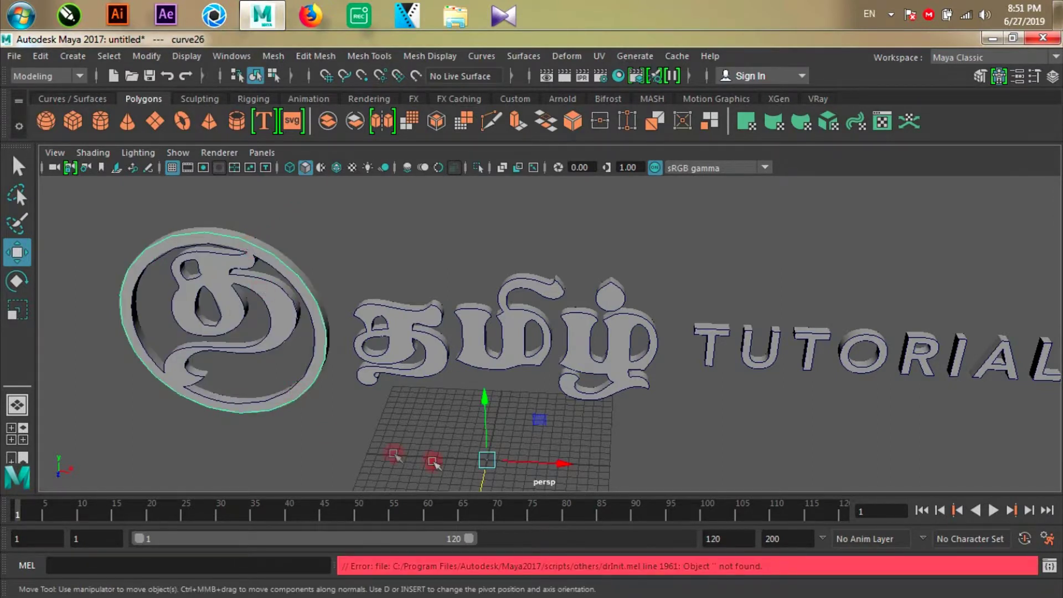
left_click_drag(481, 481, 496, 406)
key("g")
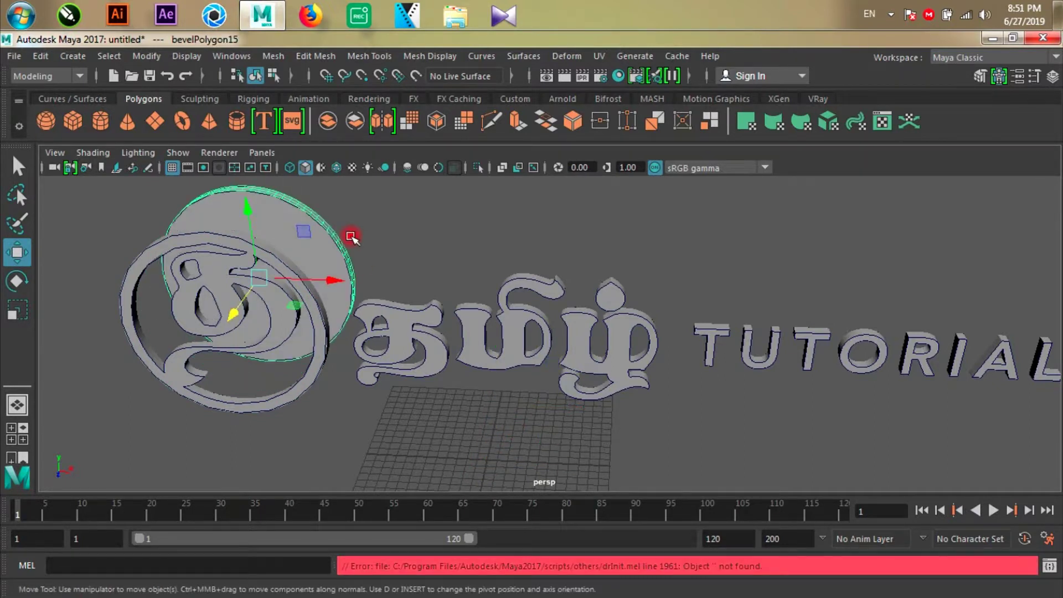
Move the solid disc forward into the emblem as its backing, and delete the leftover circle curve behind it.
left_click_drag(251, 292, 222, 332)
left_click(307, 215)
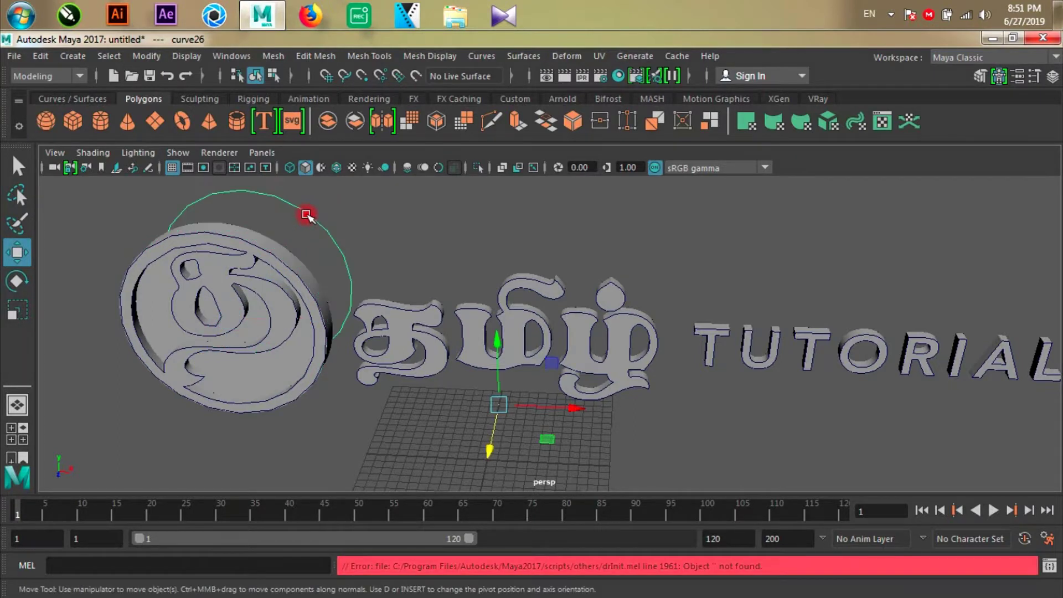
key("Delete")
Examine the extruded sides and mesh of the Tamil letters ழ and மி up close, and review the whole sign.
left_click_drag(307, 215, 415, 284, "alt")
scroll(600, 337, "up", 10)
scroll(572, 327, "down", 3)
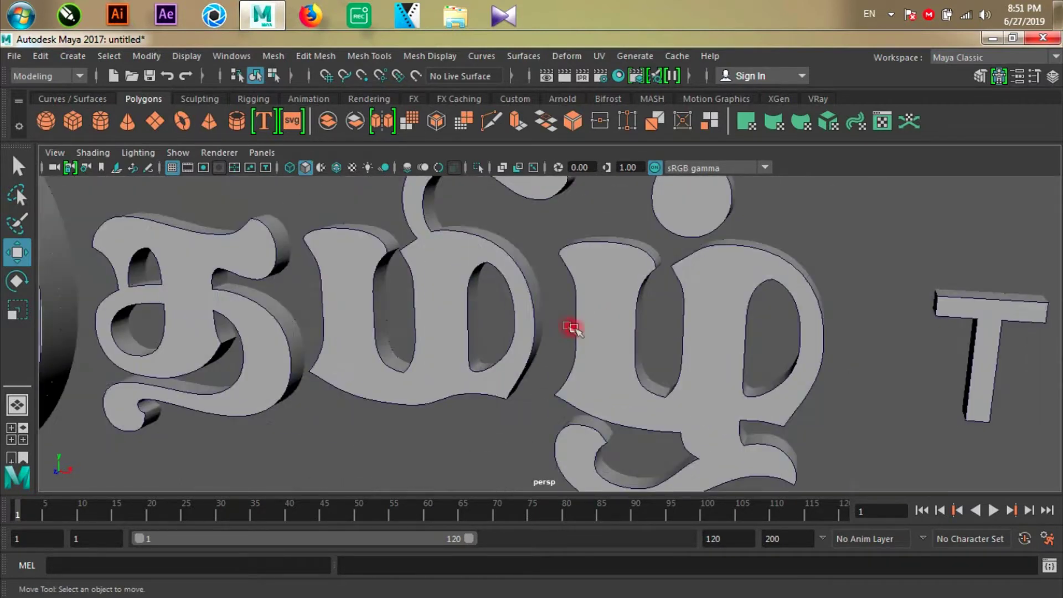
middle_click_drag(642, 340, 497, 331, "alt")
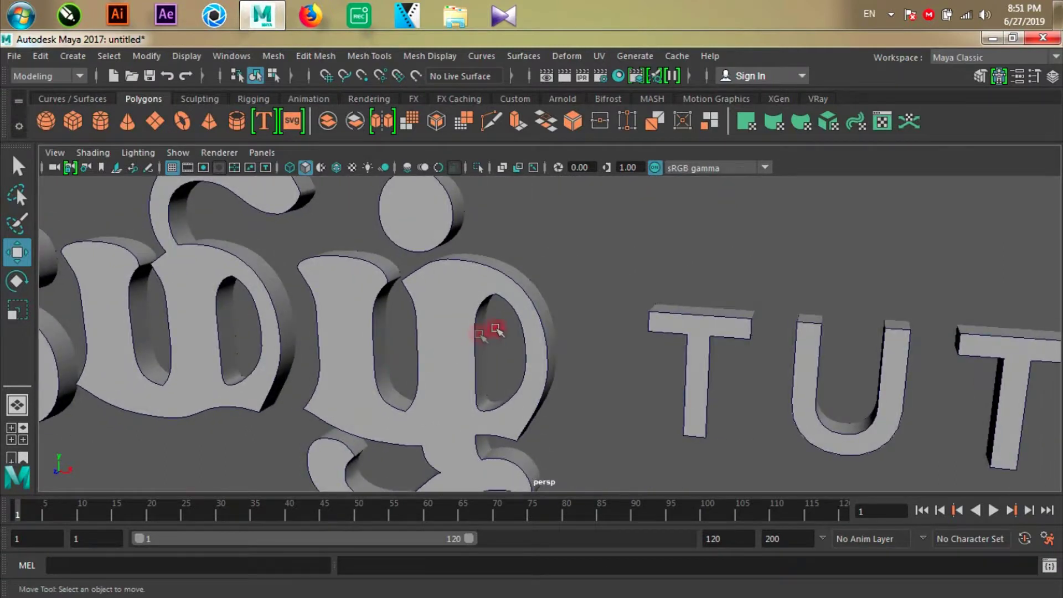
left_click(518, 275)
scroll(489, 339, "up", 5)
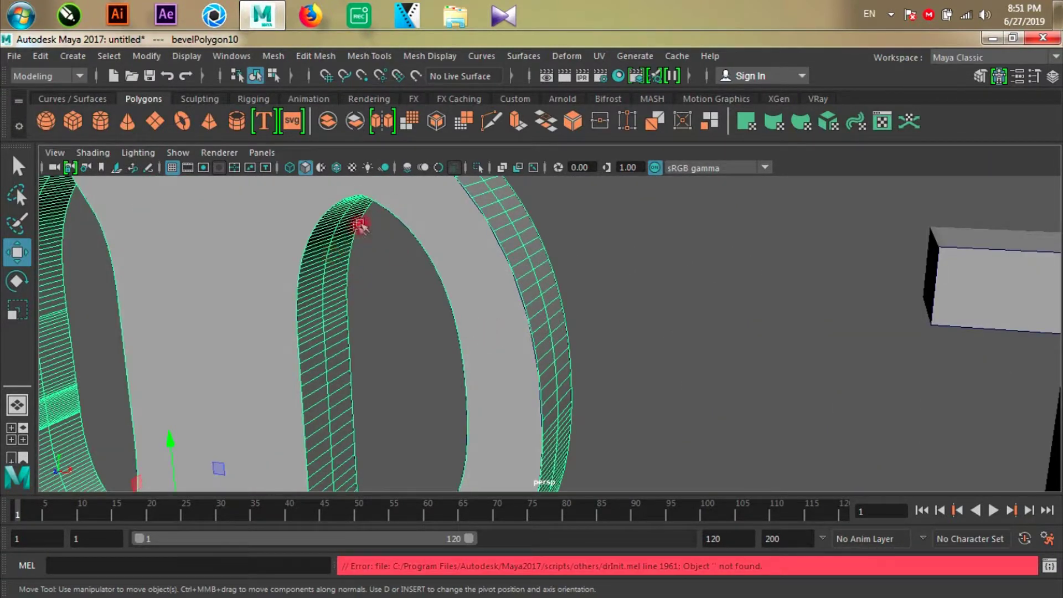
scroll(331, 253, "down", 3)
scroll(425, 261, "down", 3)
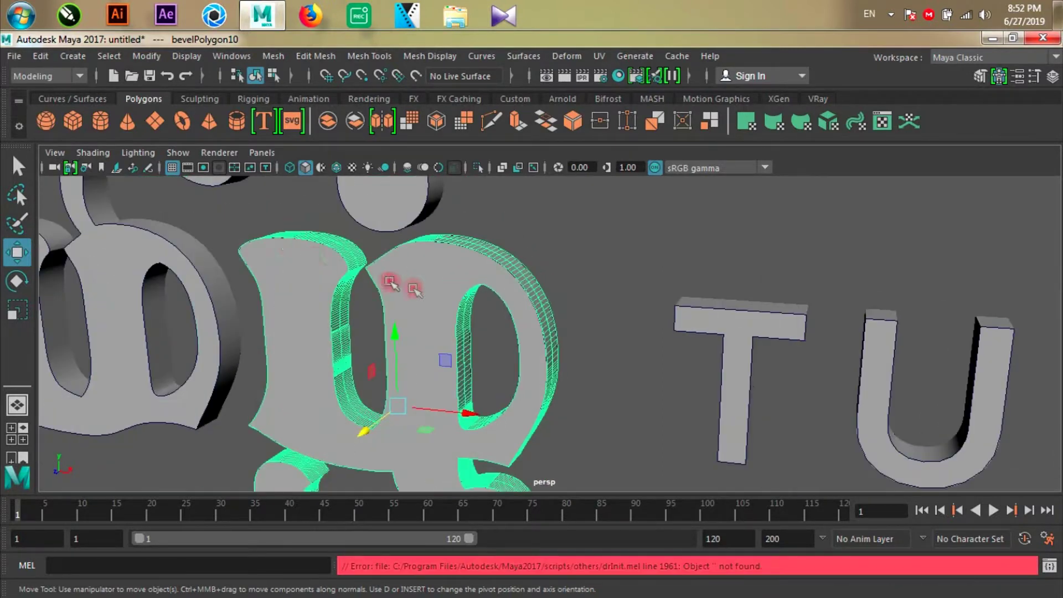
left_click(203, 252)
scroll(153, 311, "up", 3)
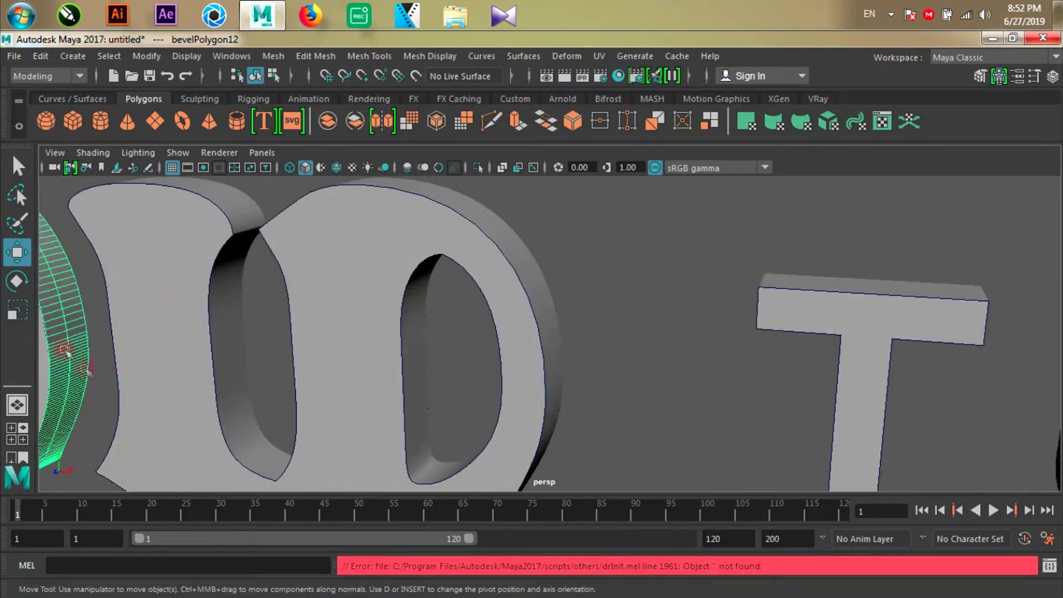
scroll(65, 350, "down", 4)
scroll(332, 203, "up", 3)
middle_click_drag(422, 256, 664, 411, "alt")
scroll(428, 265, "down", 1)
scroll(427, 265, "up", 4)
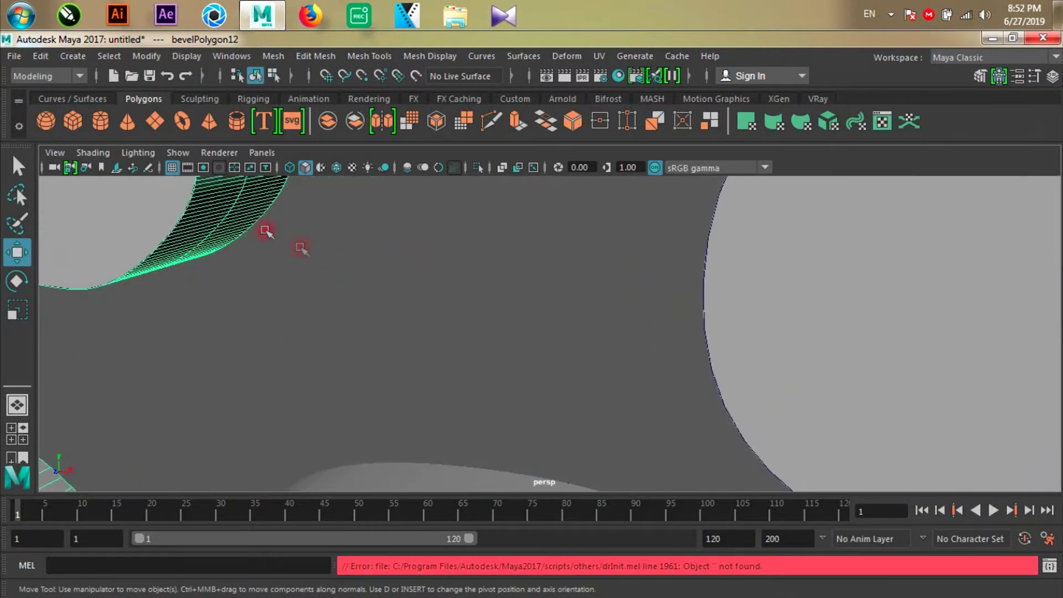
scroll(470, 214, "down", 8)
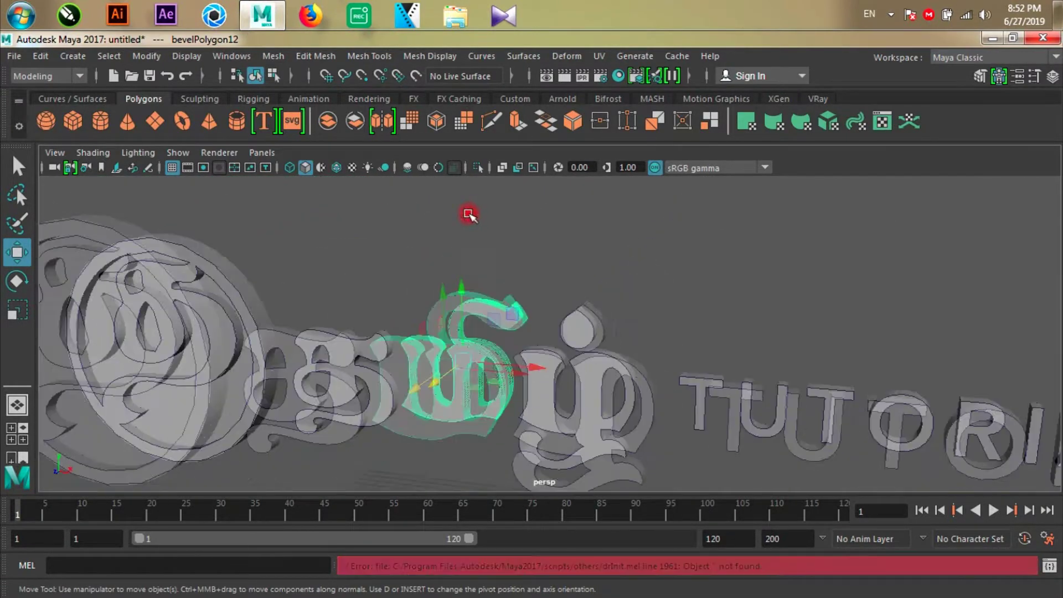
scroll(505, 190, "down", 5)
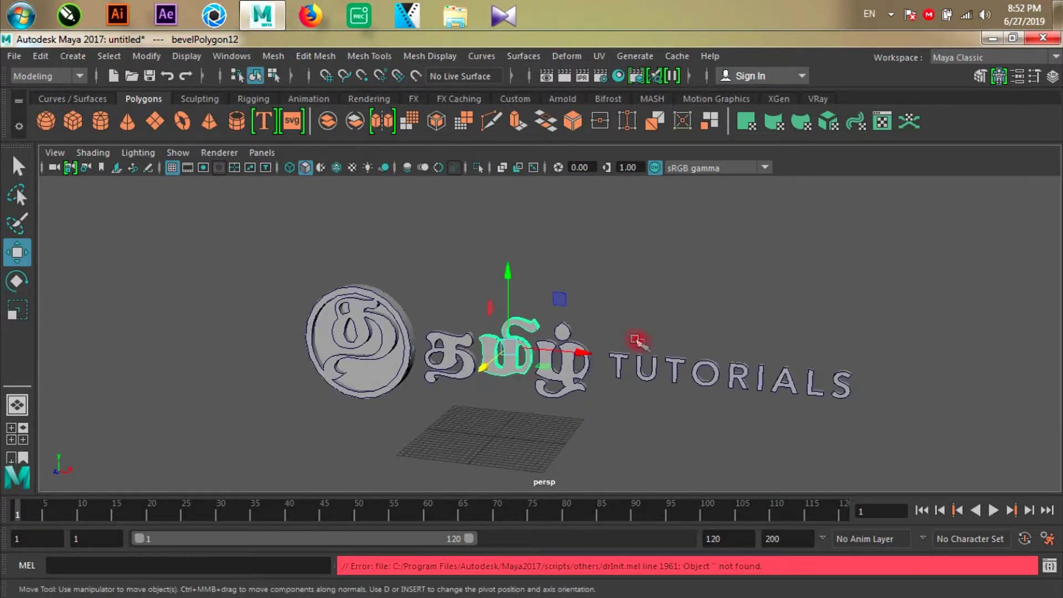
In the top view, select all the extruded logo meshes and move them back in depth, clear of their outline curves.
left_click_drag(529, 283, 593, 379, "alt")
left_click(535, 411)
left_click_drag(308, 268, 726, 398)
left_click(584, 407)
key("space")
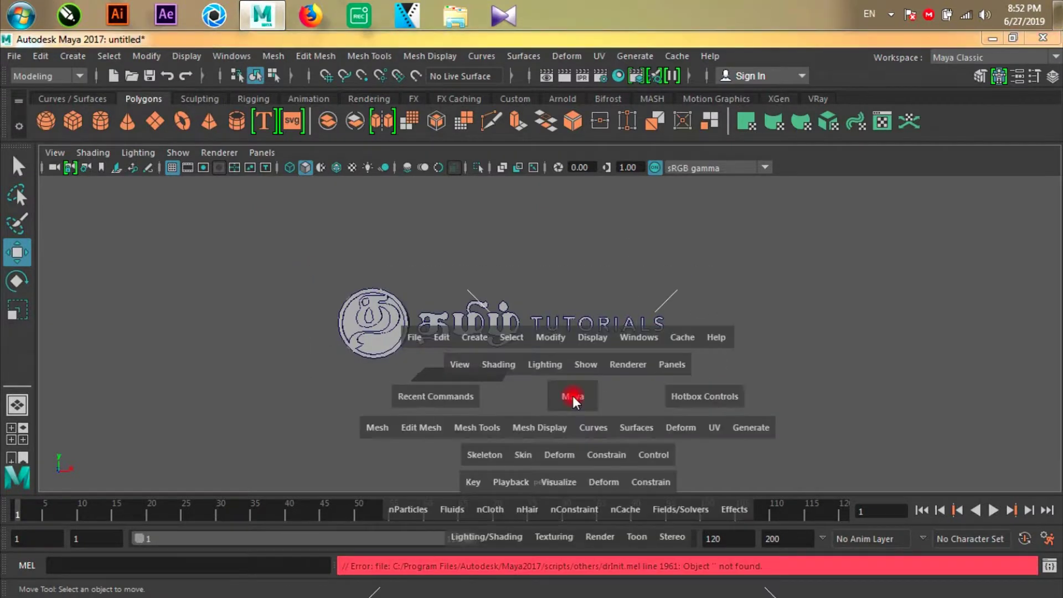
left_click_drag(572, 395, 495, 391)
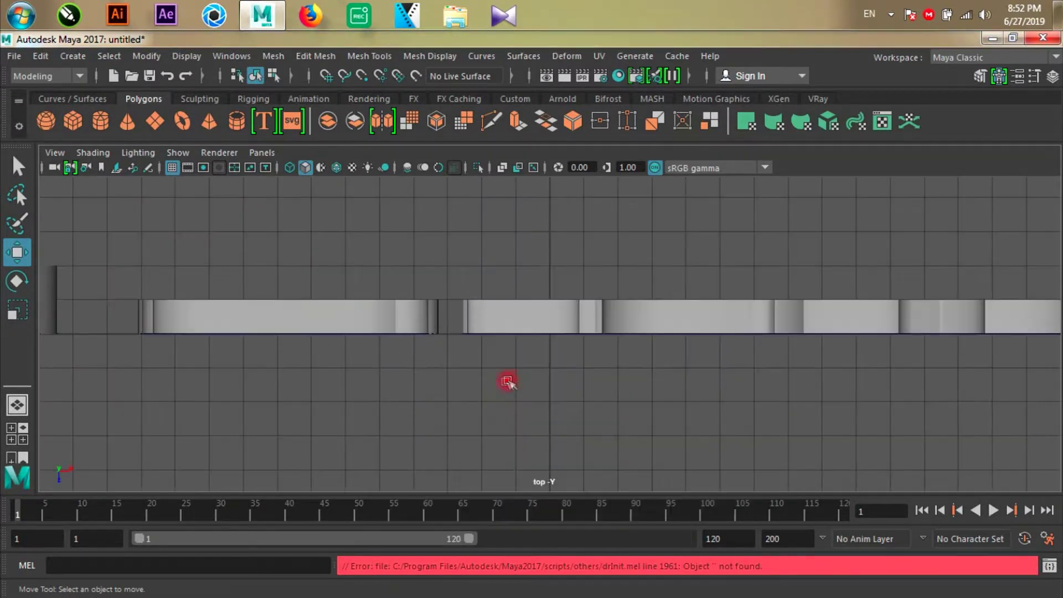
left_click_drag(195, 288, 1002, 333)
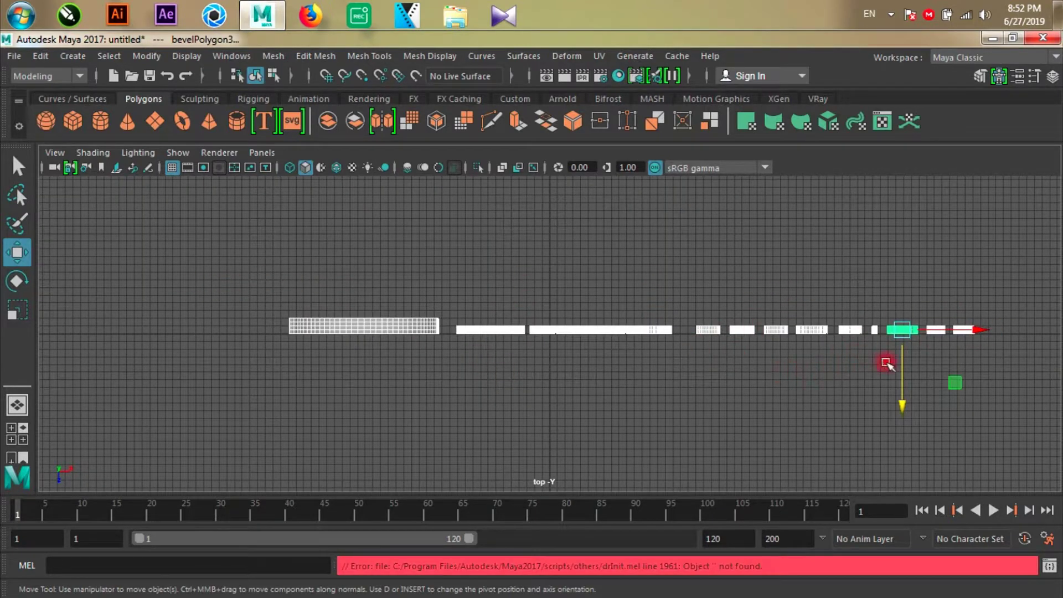
left_click_drag(902, 356, 905, 302)
Delete the leftover outline curves in front of the meshes and return to the perspective view of the whole sign.
left_click_drag(1020, 392, 204, 311)
left_click(204, 311)
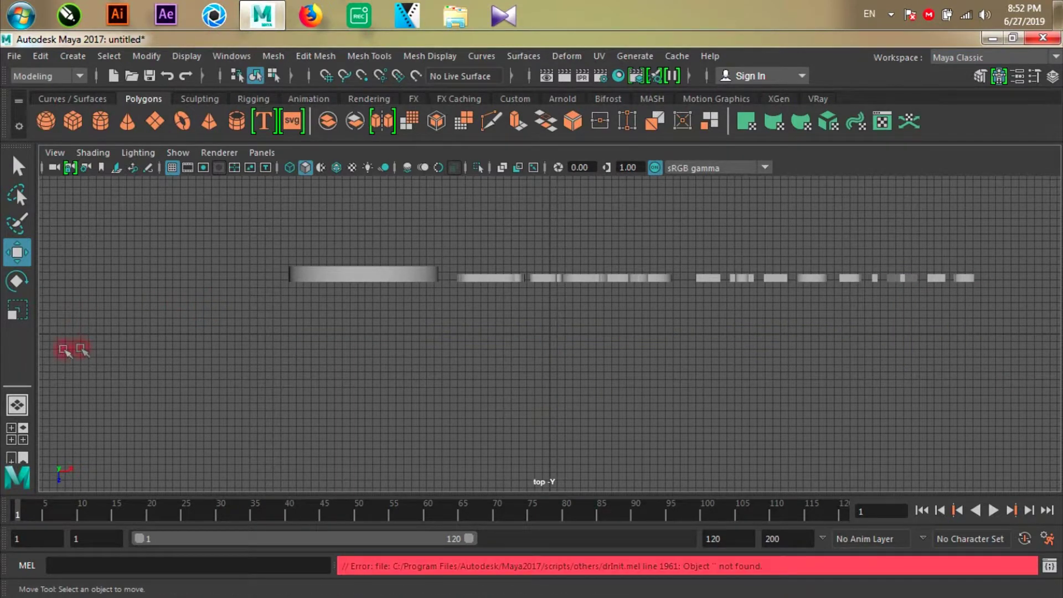
left_click(15, 407)
key("a")
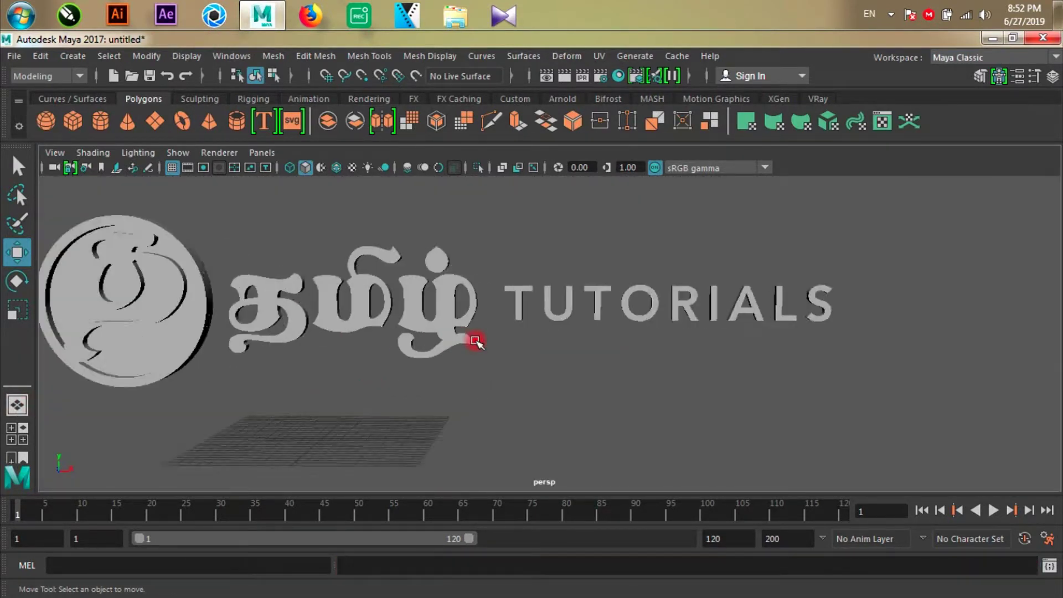
In the top view, shift the letters beside the emblem slightly back and scale their depth by about 1.578.
left_click(435, 299)
left_click(508, 363)
left_click_drag(509, 363, 377, 380, "alt")
key("space")
scroll(485, 311, "up", 2)
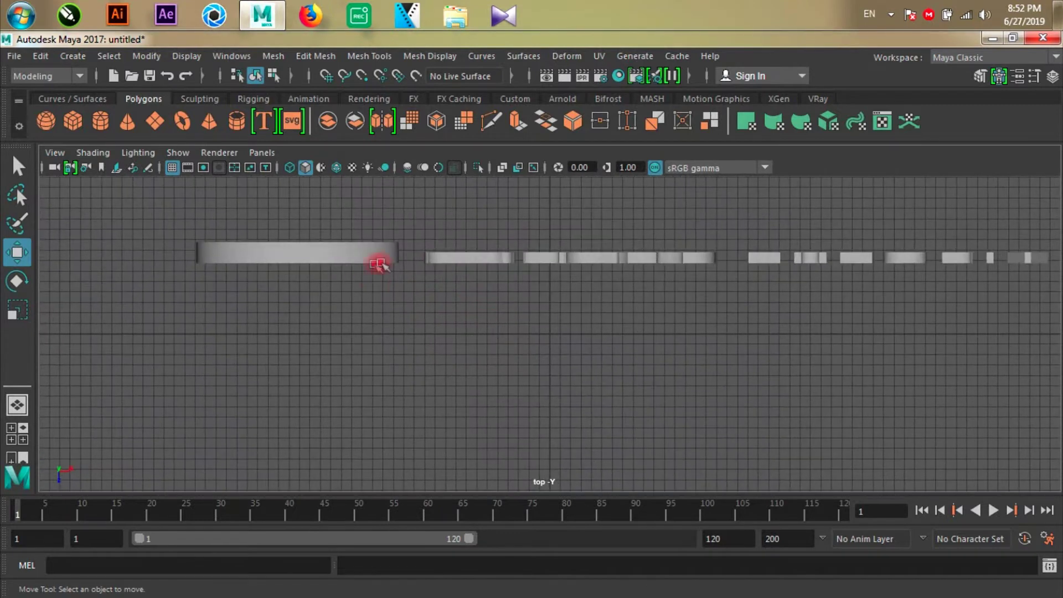
left_click_drag(416, 235, 1028, 281)
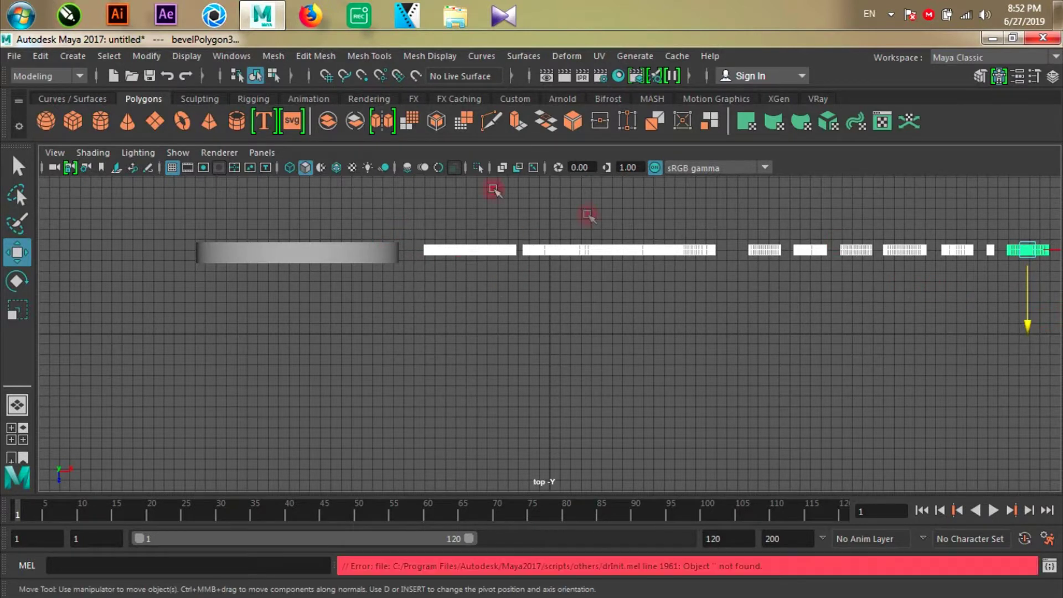
left_click(19, 308)
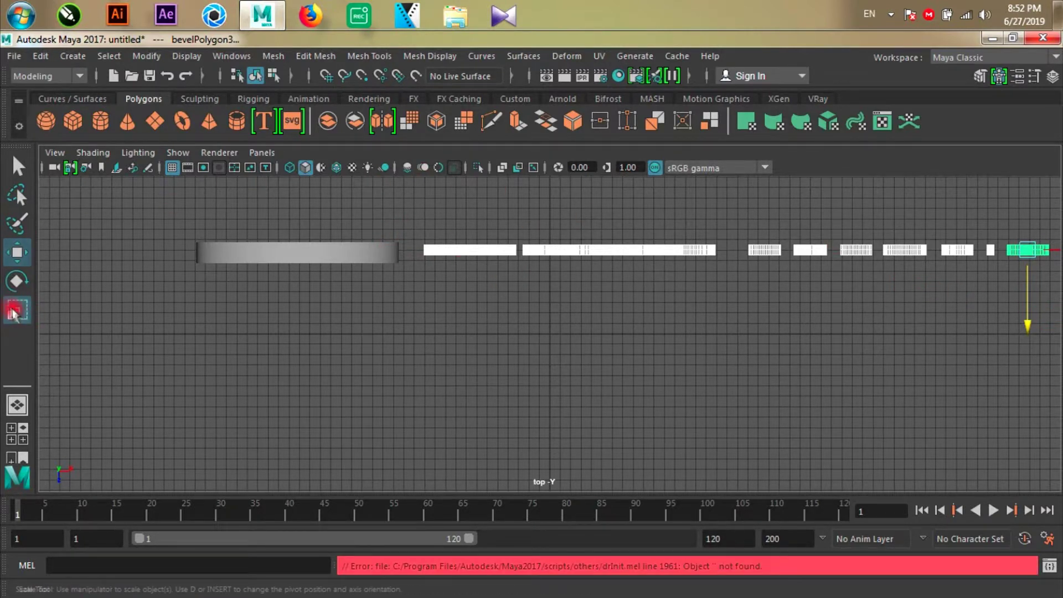
left_click_drag(1031, 324, 1031, 357)
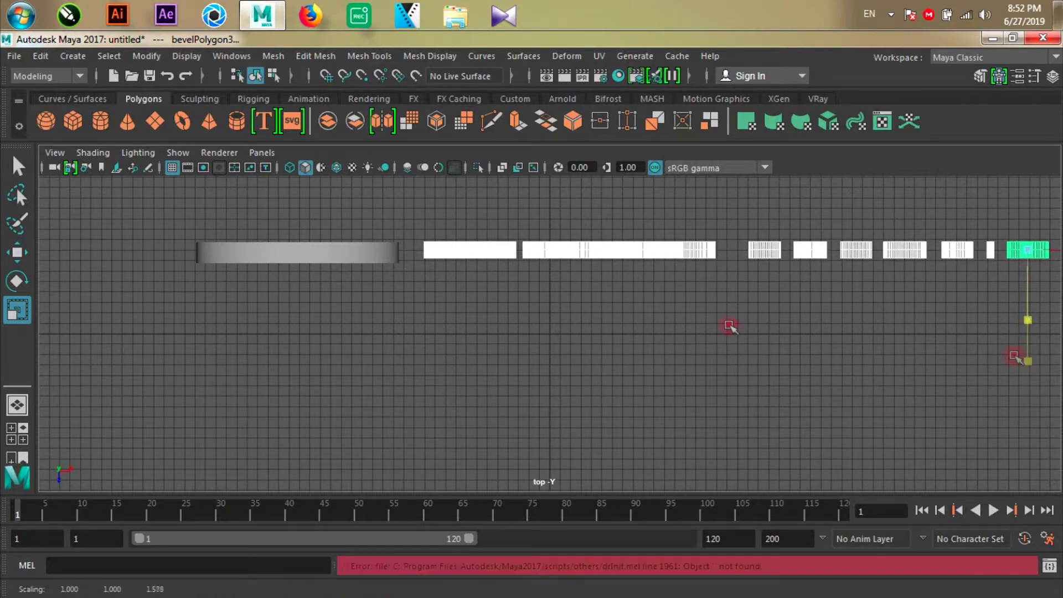
Line up the thickened letters with the emblem in depth, and check the sign in the perspective view.
left_click(25, 254)
left_click_drag(1019, 283, 1032, 285)
scroll(394, 289, "down", 2)
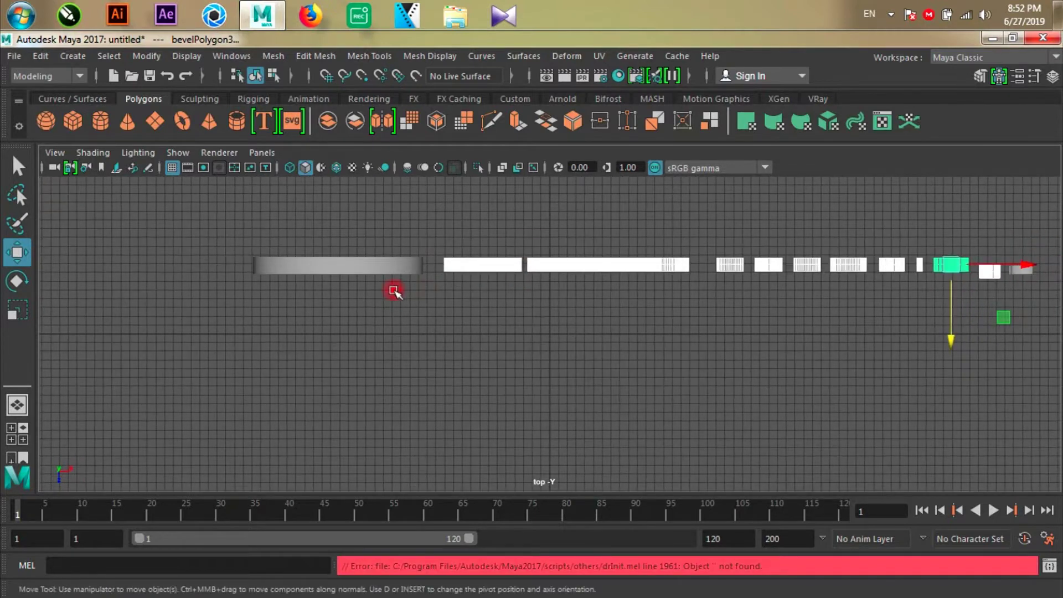
left_click(18, 405)
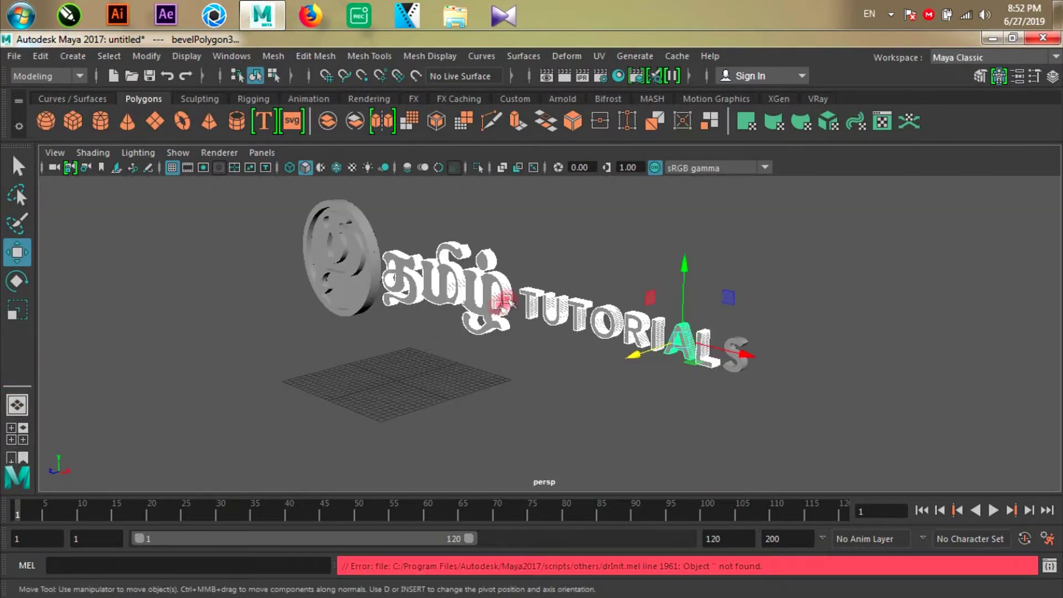
left_click(463, 391)
left_click_drag(462, 392, 526, 375, "alt")
mouse_move(457, 364)
right_mouse_down("alt")
mouse_move(375, 361)
mouse_move(451, 360)
right_mouse_up("alt")
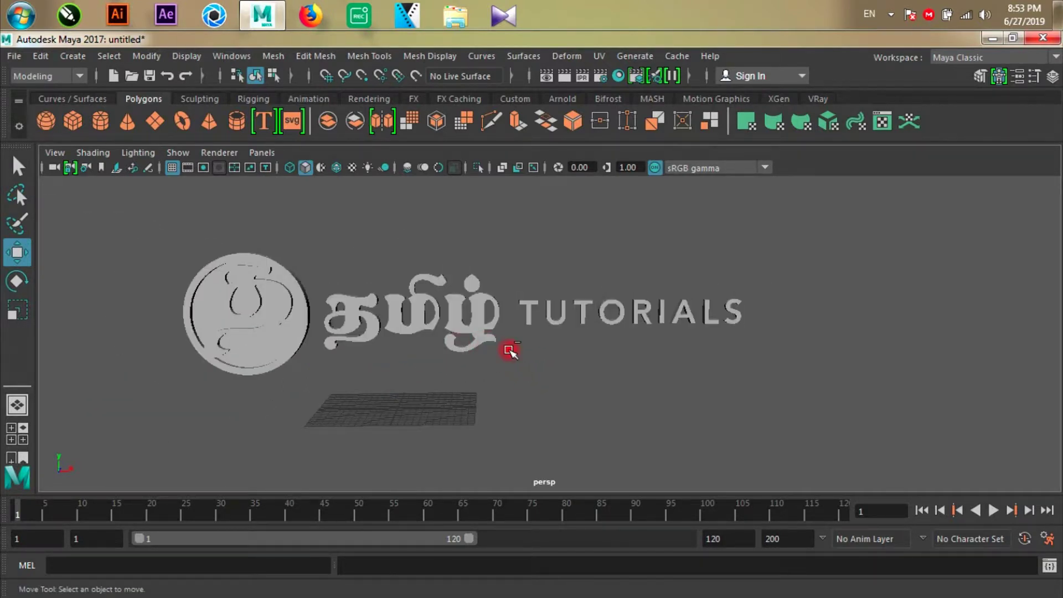
Save the scene to the Desktop as a Maya Binary file named signboard.
key("q")
key("ctrl+s")
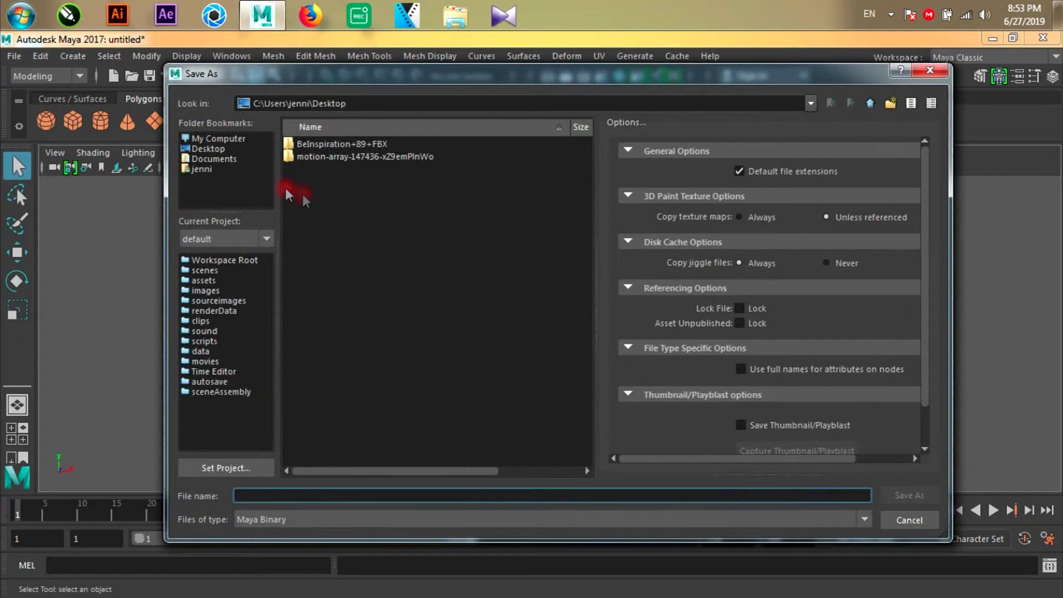
left_click(207, 150)
left_click(238, 495)
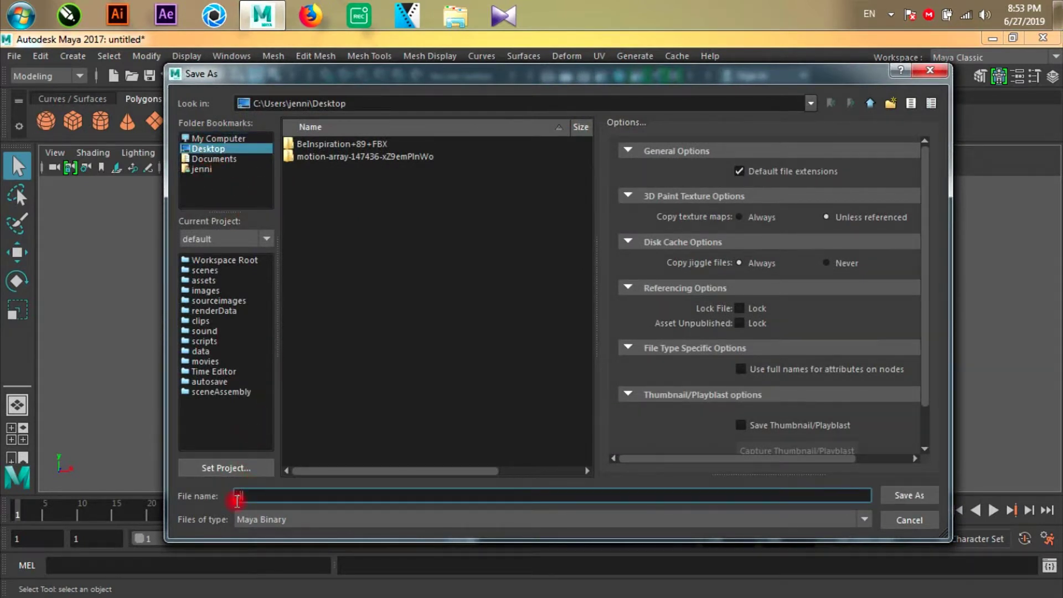
type("signboard")
key("Return")
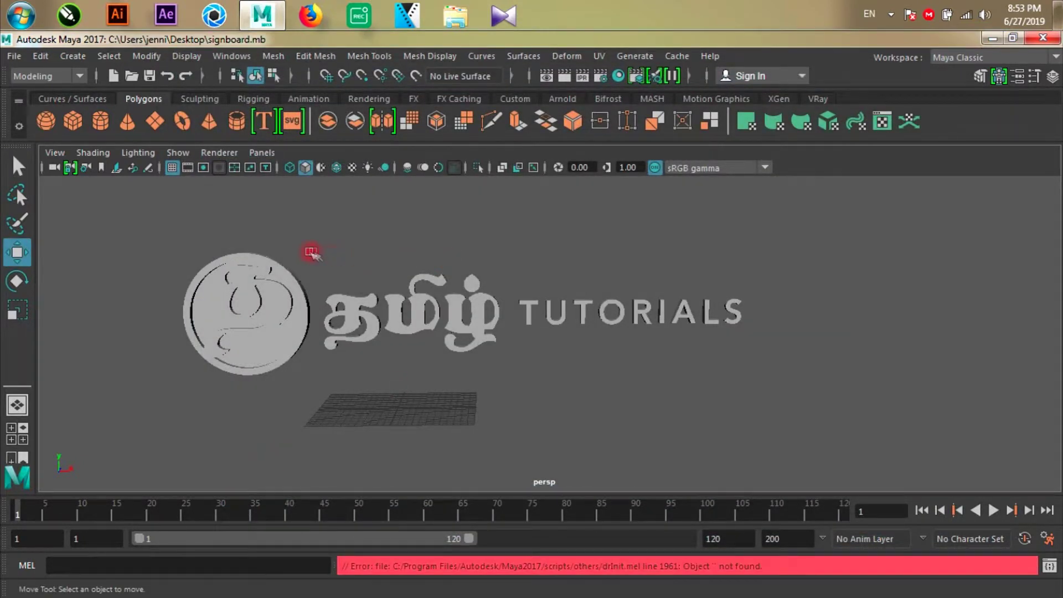
Create a polygon plane on the grid below the sign and keep it selected for editing.
left_click_drag(310, 252, 455, 351, "alt")
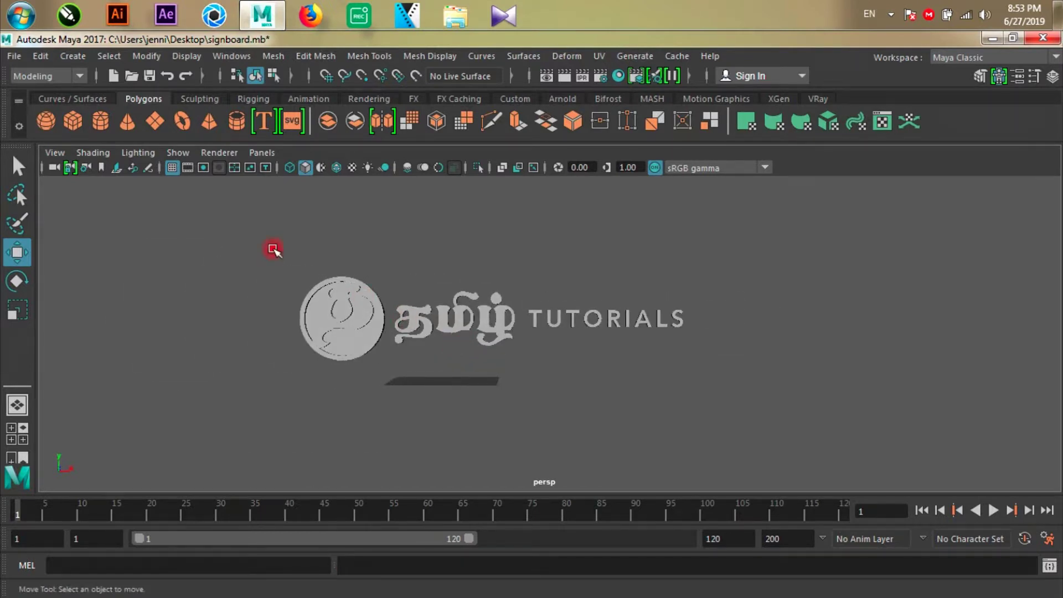
left_click(516, 383)
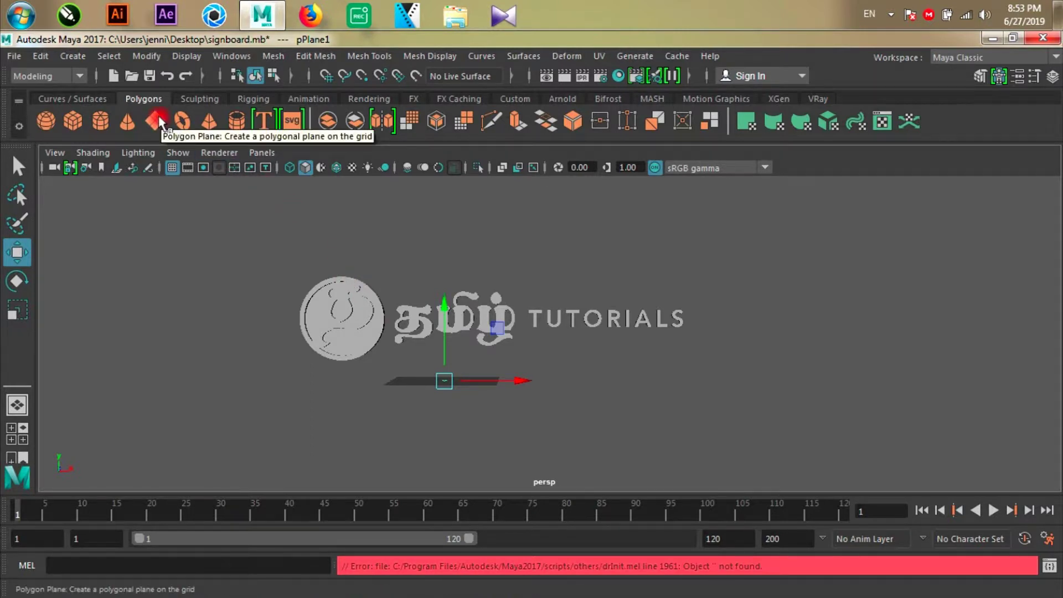
left_click_drag(559, 404, 376, 372)
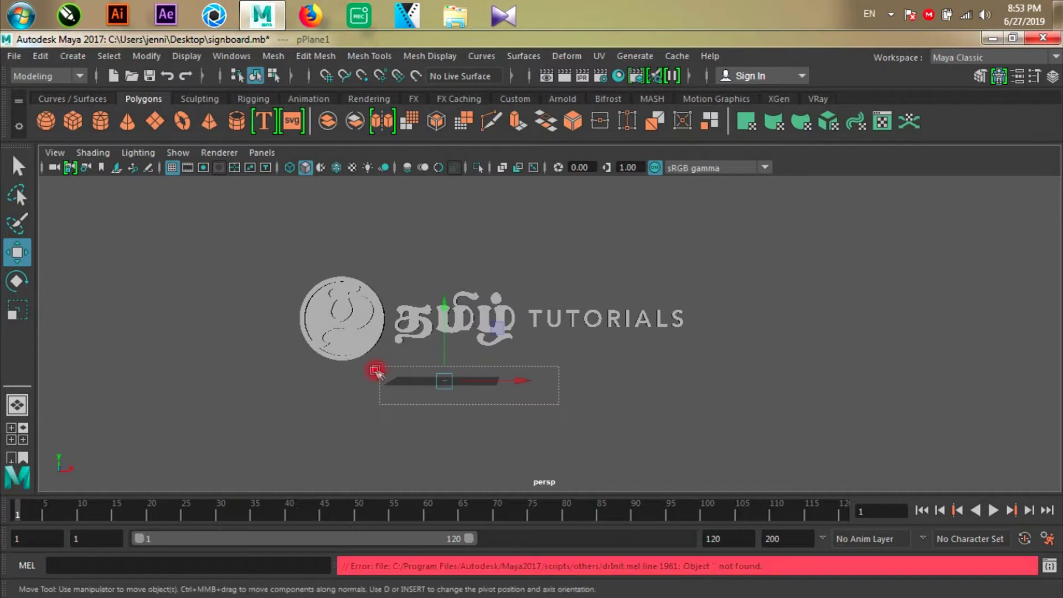
left_click(376, 373)
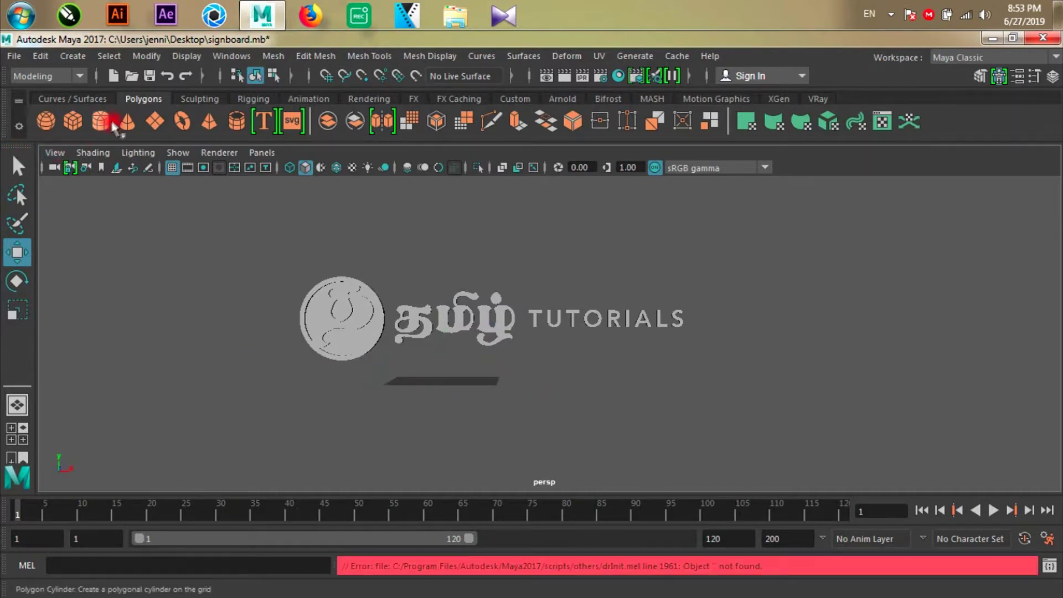
left_click_drag(388, 365, 481, 437)
left_click_drag(455, 379, 617, 200, "alt")
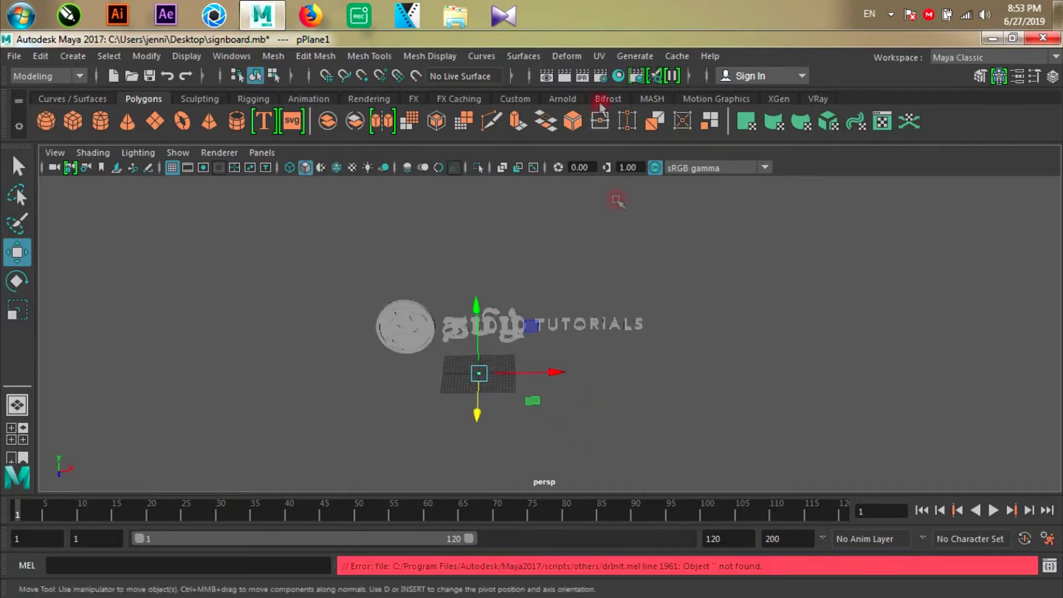
left_click_drag(527, 368, 238, 251, "alt")
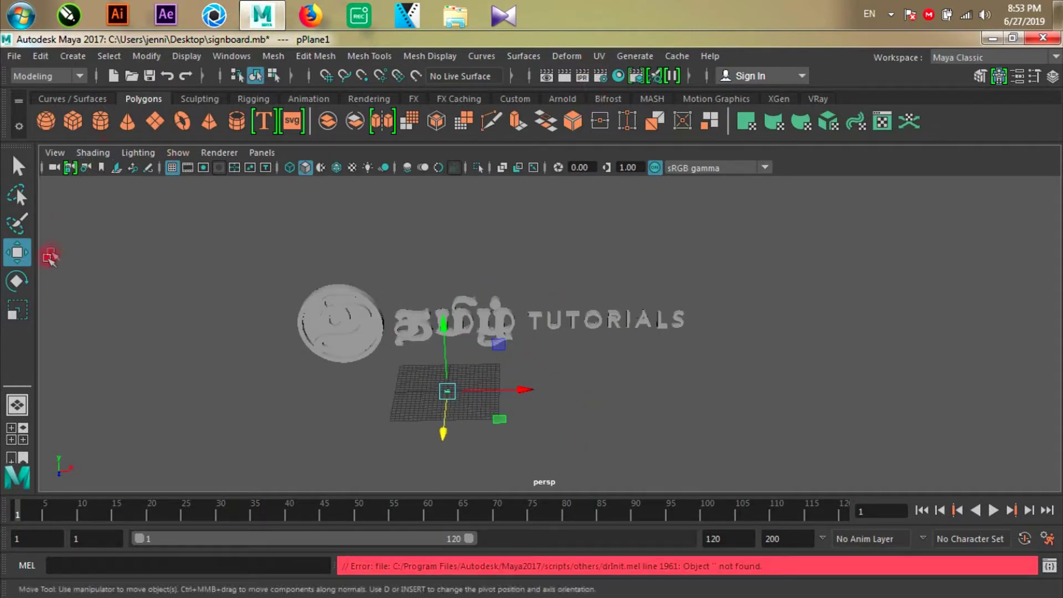
Stretch the plane along X and enlarge it uniformly to a scale of about 122.195 in X and 9.682 in Y and Z.
left_click(20, 310)
left_click_drag(516, 391, 942, 380)
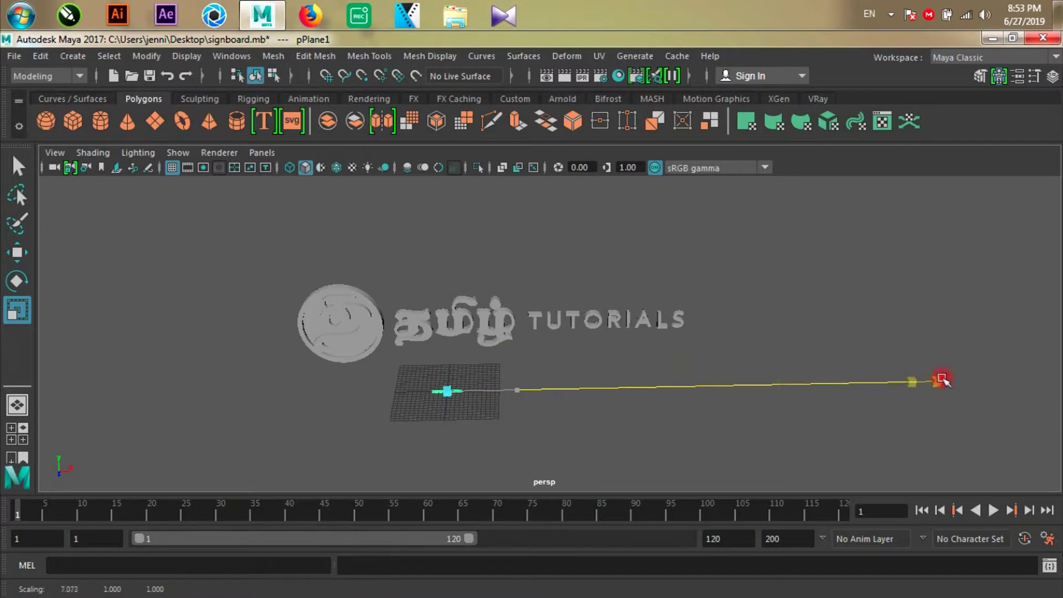
left_click_drag(448, 391, 583, 431)
left_click_drag(427, 337, 636, 375, "alt")
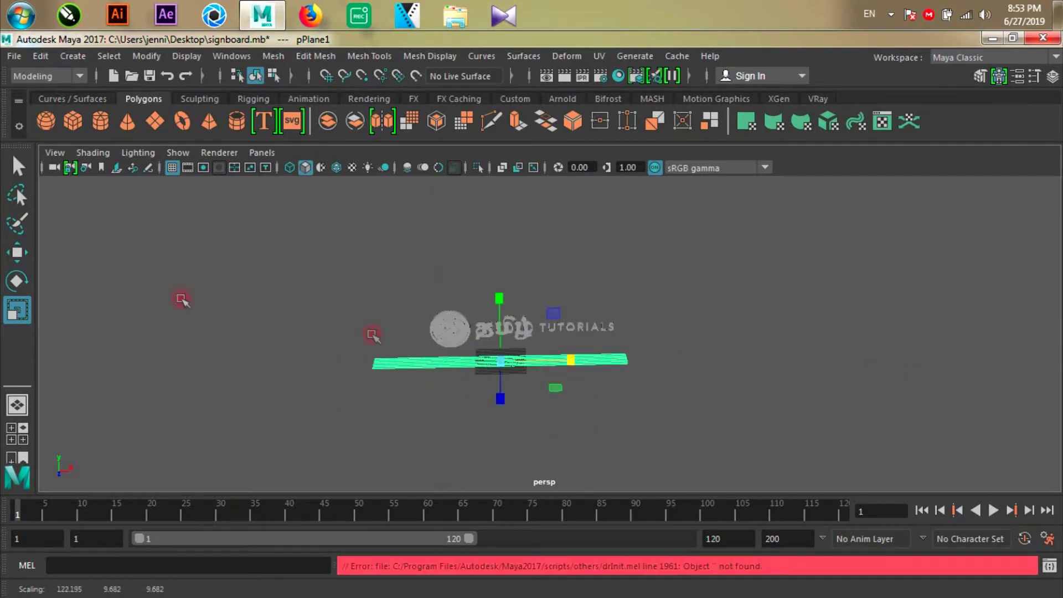
Move the plane along X to about 18.577 and widen its Z scale to about 30.286.
key("w")
left_click_drag(575, 361, 614, 360)
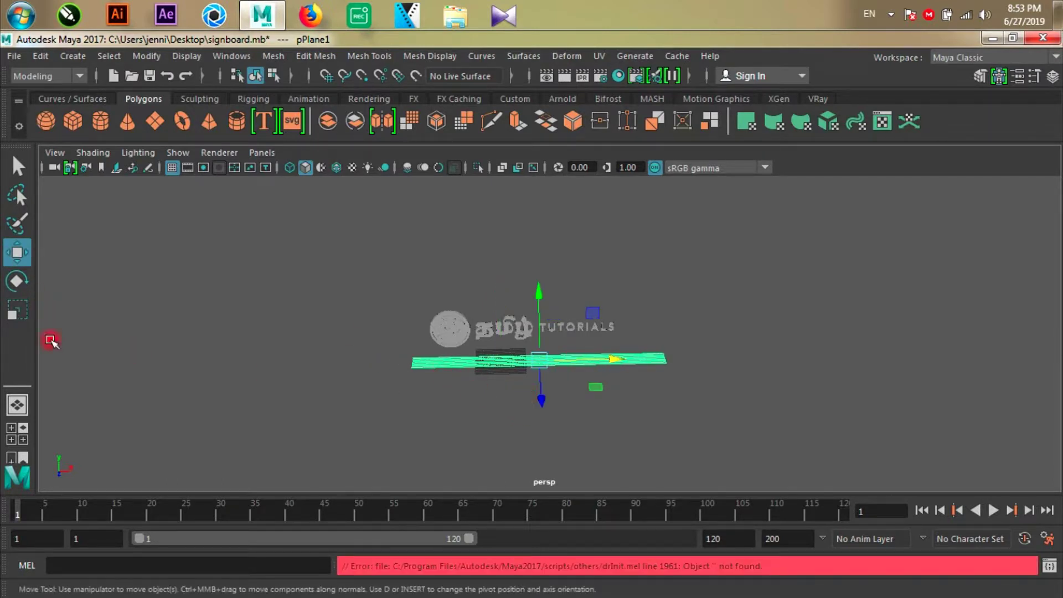
key("r")
left_click_drag(541, 458, 639, 97, "alt")
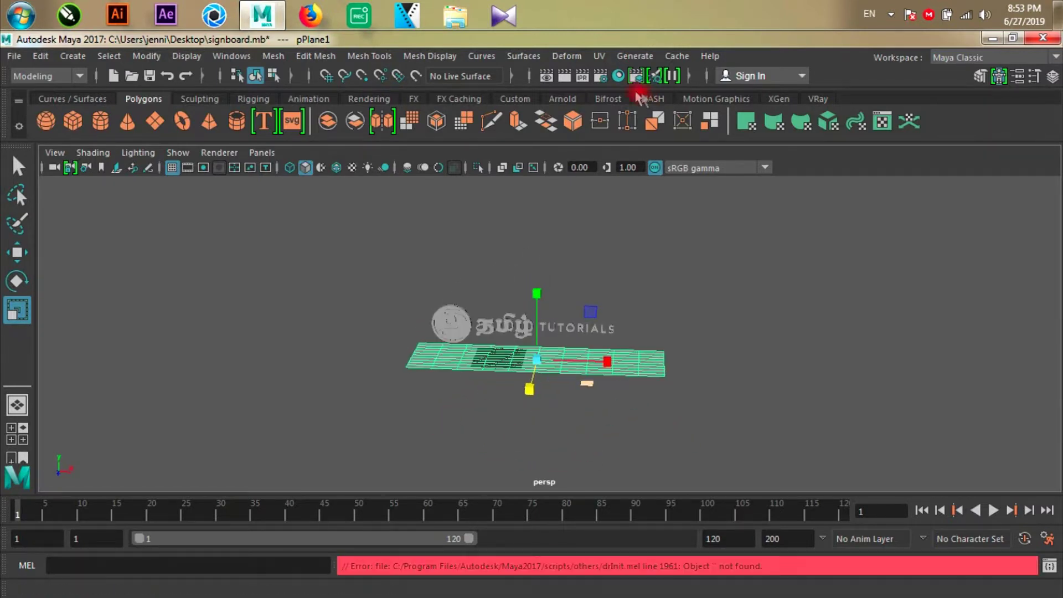
Stand the plane upright by setting its X rotation to 90 degrees in its transform attributes.
left_click(1040, 80)
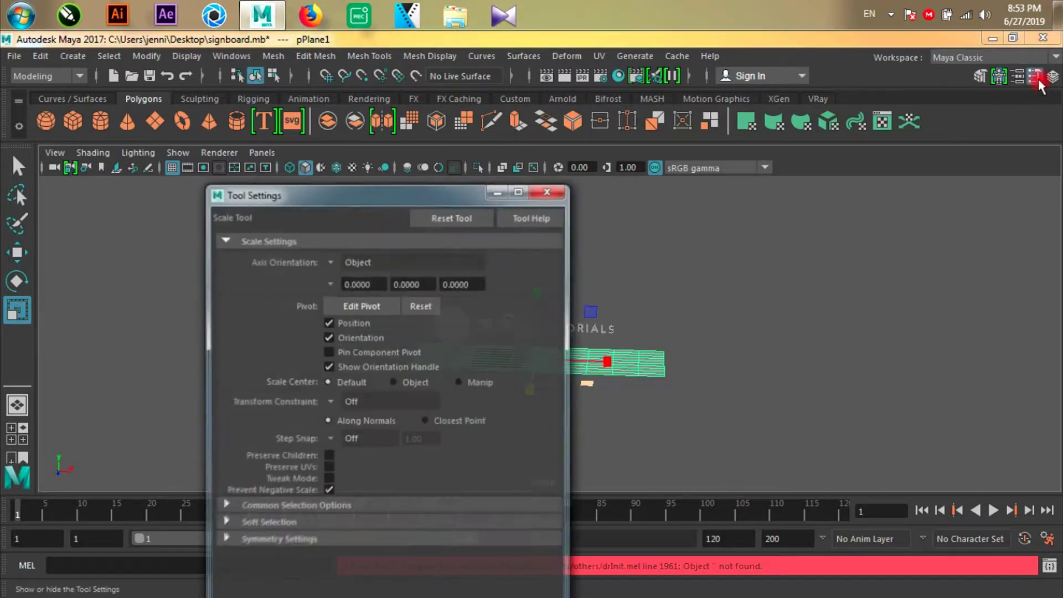
left_click(546, 187)
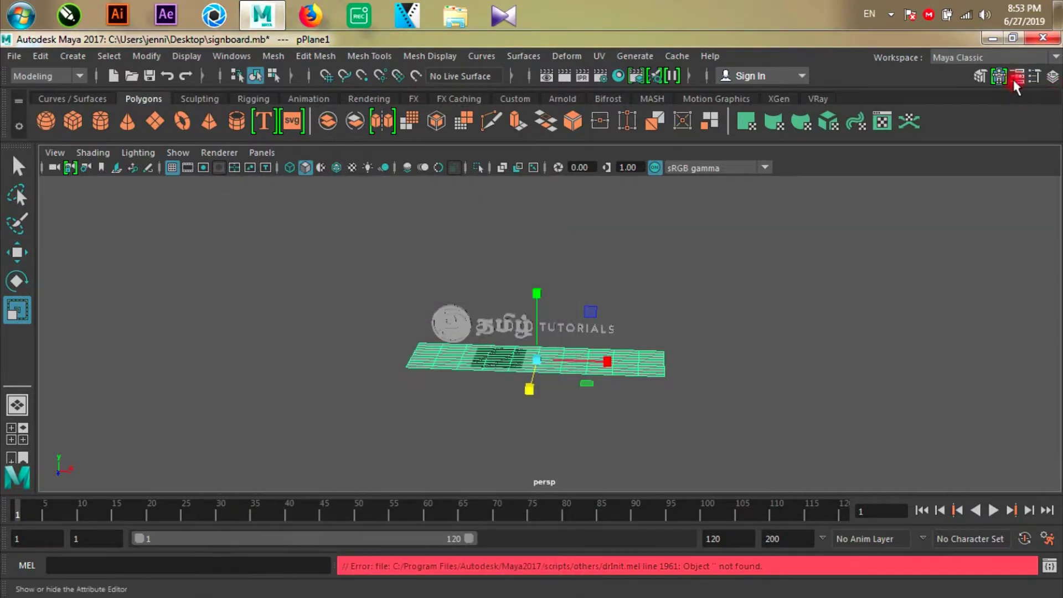
left_click(1017, 76)
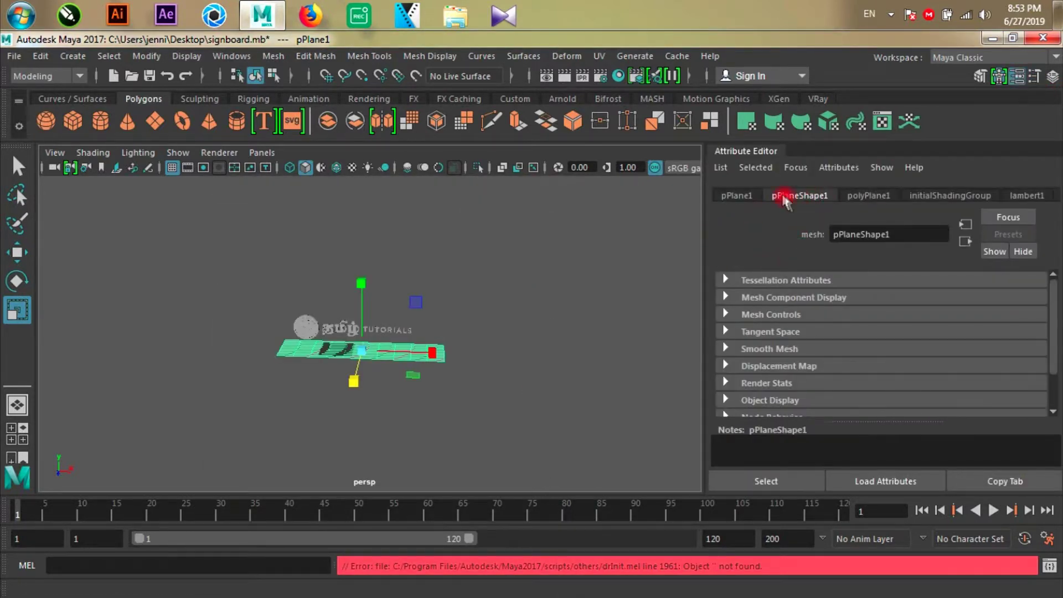
left_click(737, 195)
left_click(16, 281)
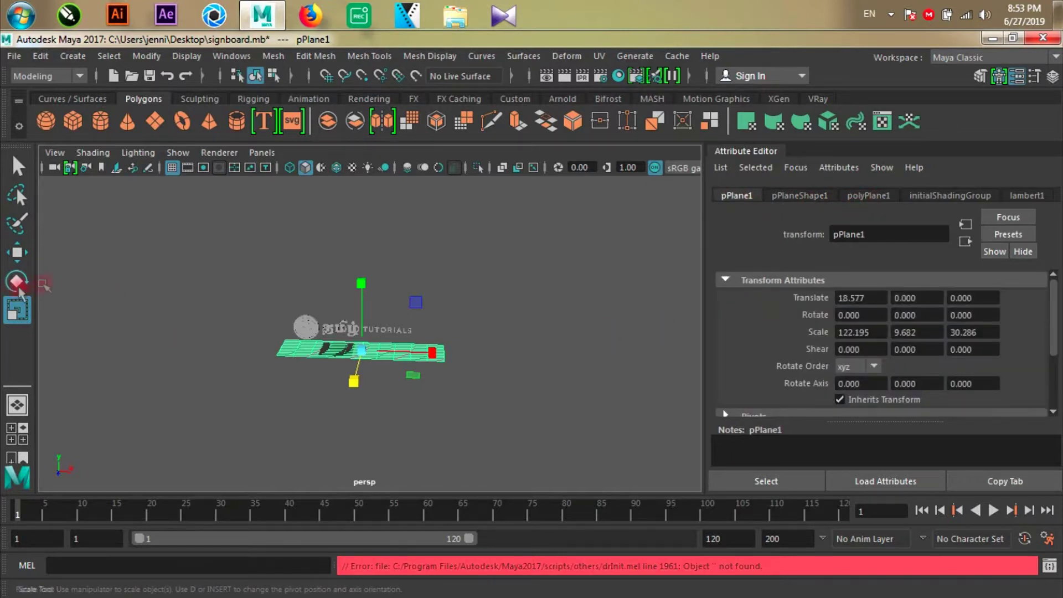
left_click(356, 328)
left_click_drag(357, 328, 343, 368)
type("90")
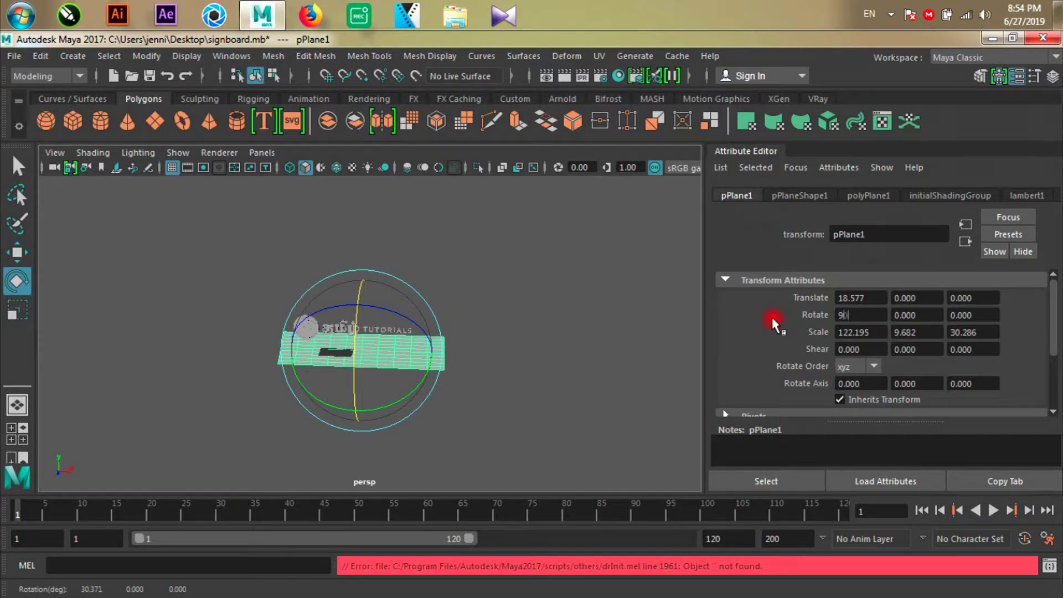
key("Return")
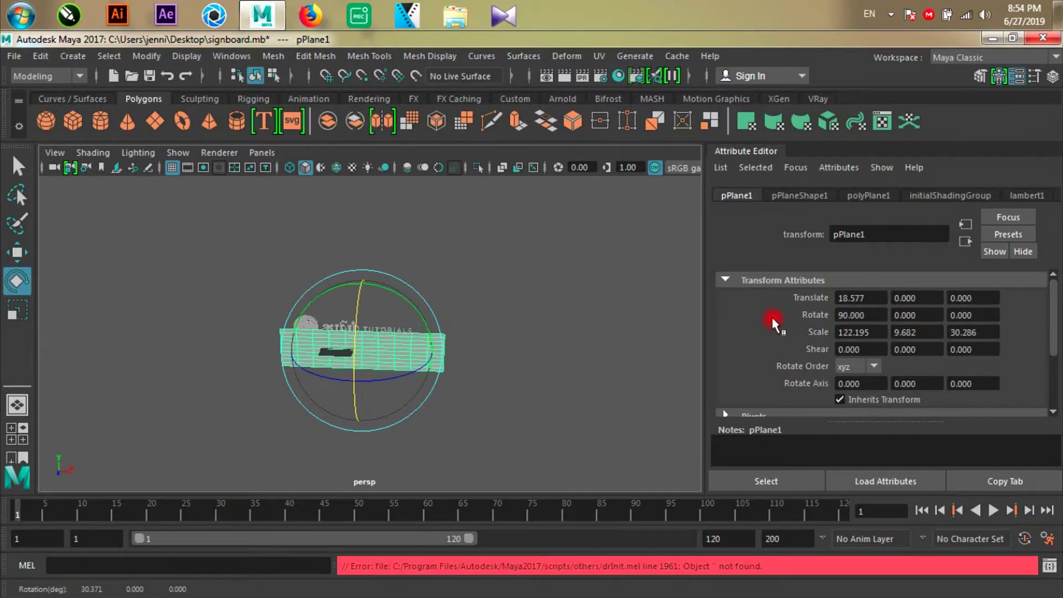
left_click(19, 166)
scroll(345, 416, "up", 5)
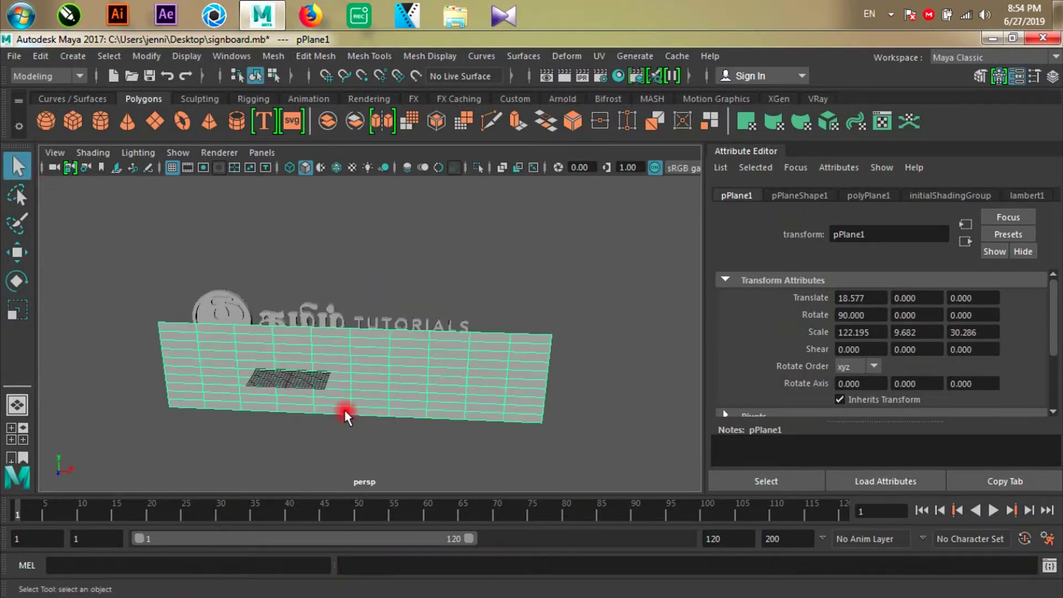
Move the upright plane back behind the sign to a Z position of about -8.851.
left_click(21, 254)
left_click_drag(403, 361, 273, 359, "alt")
key("space")
left_click_drag(497, 294, 504, 312)
In the front view with wireframe display, raise the plane to about 13.949 in Y behind the logo, and return to perspective.
key("space")
left_click_drag(398, 354, 404, 393)
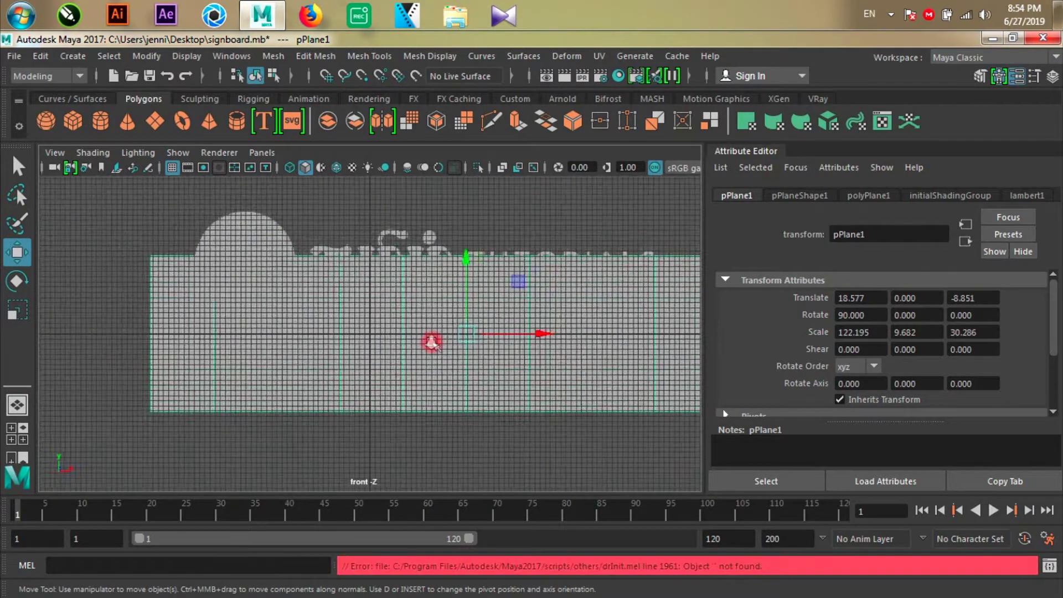
left_click_drag(450, 273, 448, 200)
left_click(306, 168)
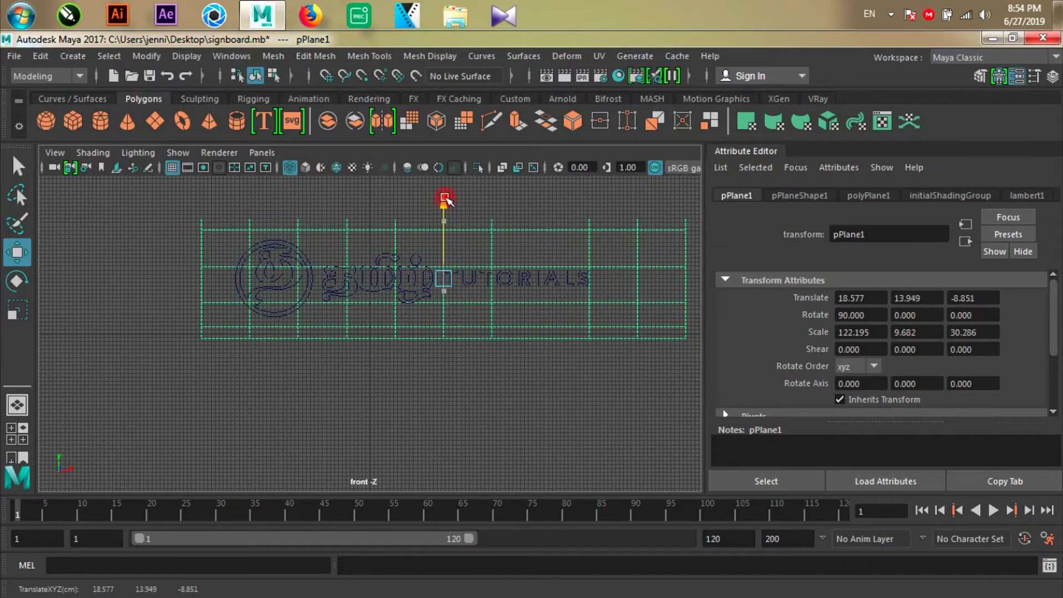
left_click(467, 228)
left_click_drag(483, 277, 365, 364)
left_click(57, 312)
left_click(18, 404)
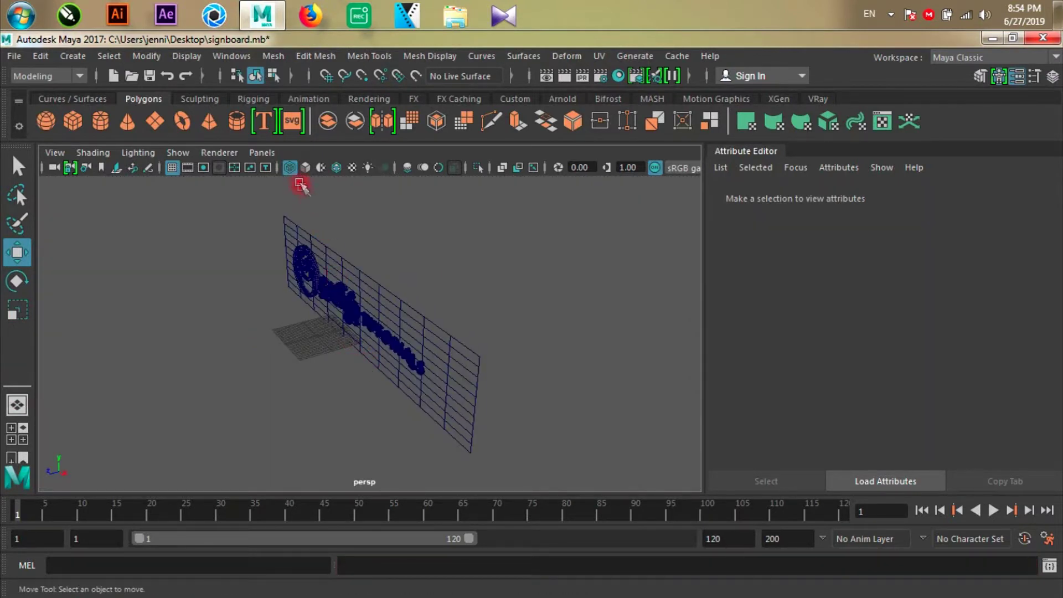
Return the perspective view to smooth shaded display and examine the sign and its backing plane from several angles.
left_click(289, 167)
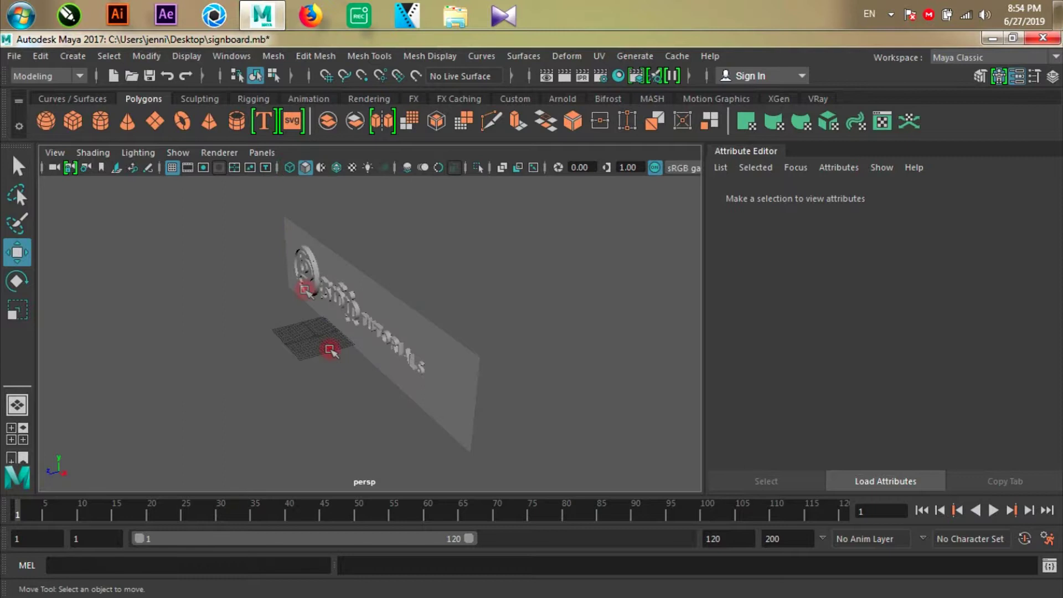
scroll(333, 375, "up", 3)
mouse_move(333, 375)
left_mouse_down("alt")
mouse_move(268, 339)
mouse_move(324, 346)
mouse_move(441, 297)
left_mouse_up("alt")
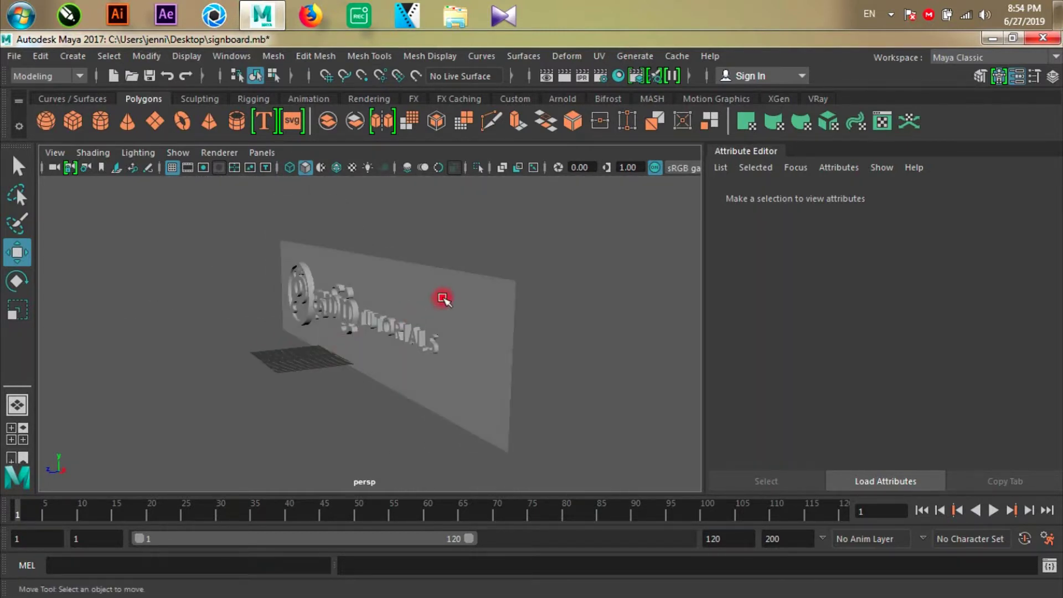
left_click(329, 328)
left_click_drag(311, 322, 312, 322)
left_click_drag(312, 323, 507, 348, "alt")
left_click(508, 350)
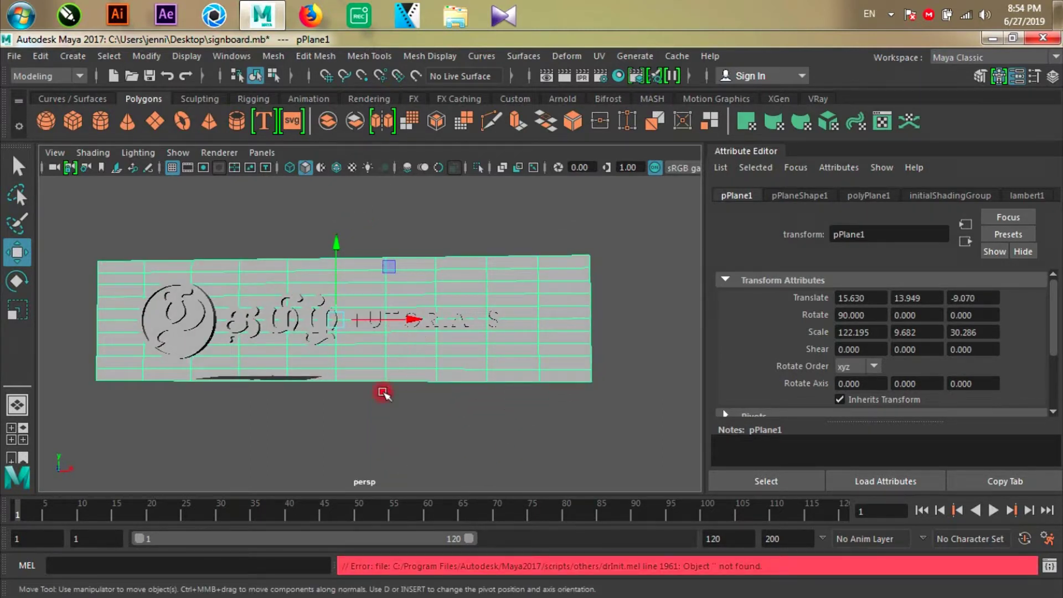
left_click(383, 393)
left_click_drag(463, 380, 443, 420, "alt")
left_click_drag(389, 361, 427, 363, "alt")
left_click(429, 366)
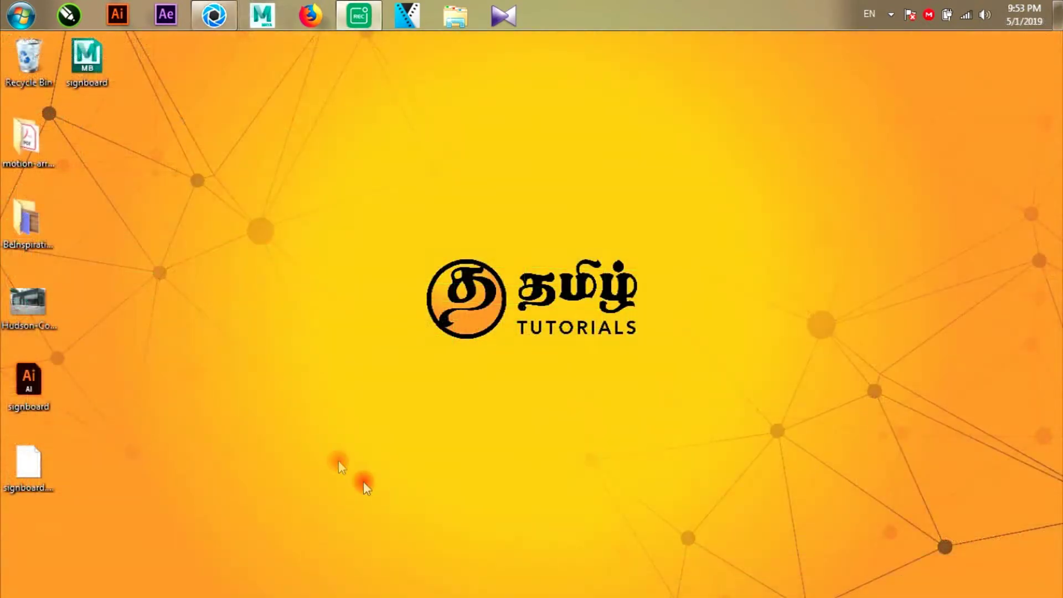
Switch to KeyShot and load the storefront photo from the desktop as the backplate of the real-time view.
left_click(25, 468)
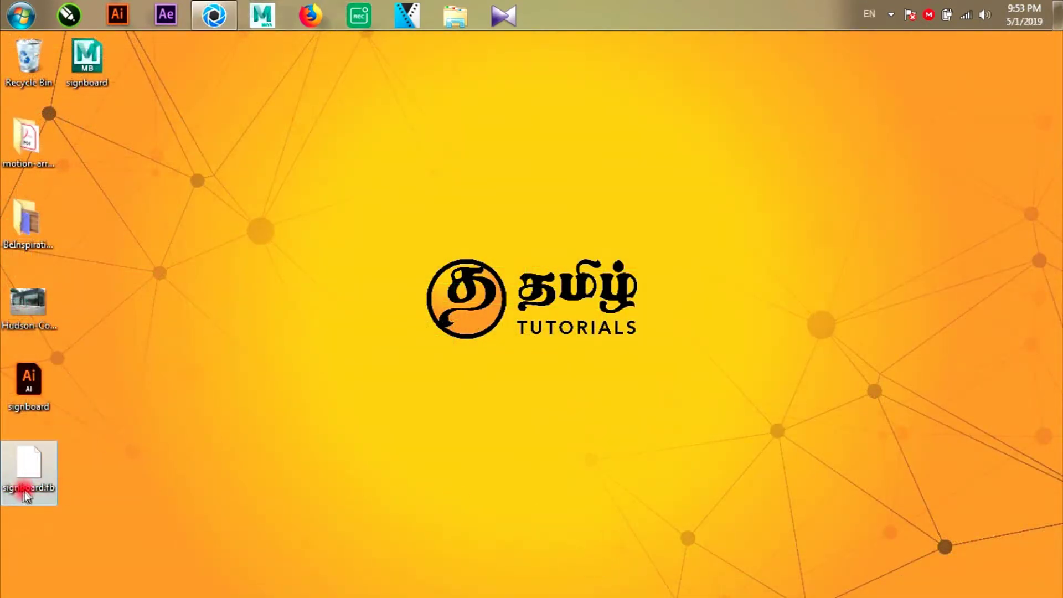
left_click(214, 15)
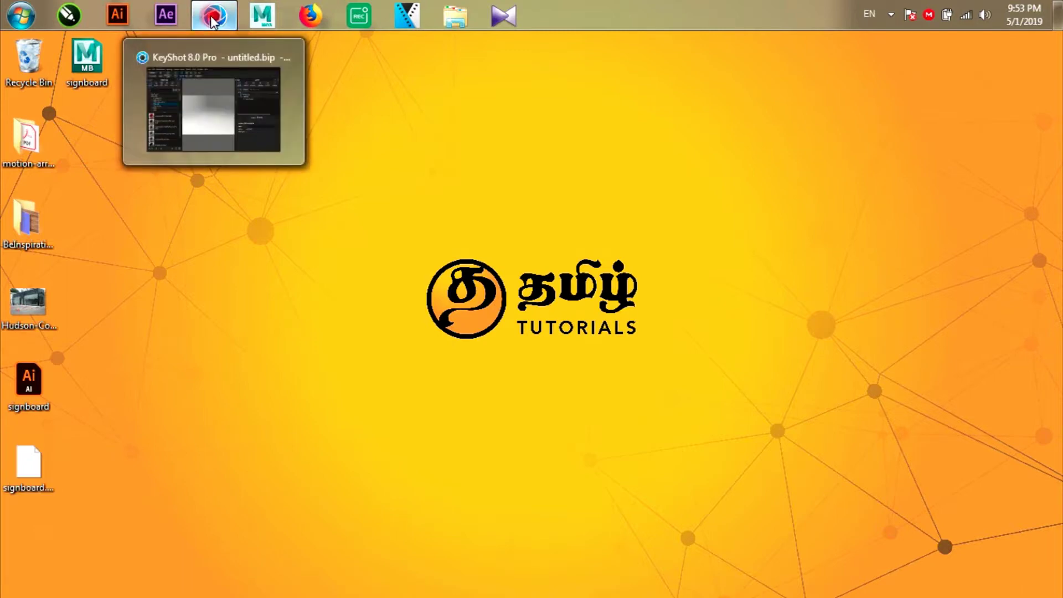
left_click(931, 44)
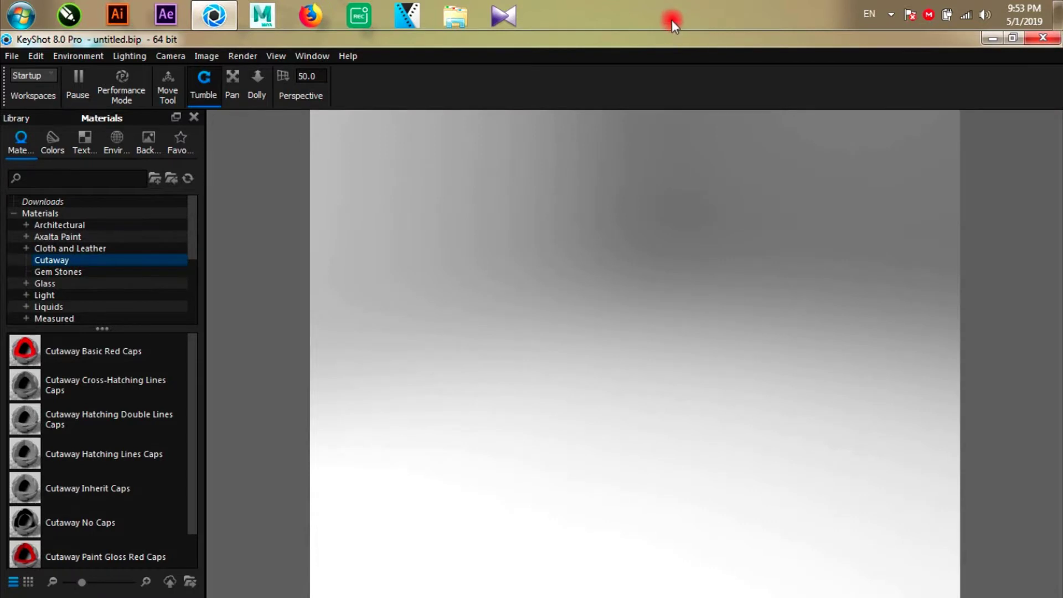
left_click(701, 37)
left_click_drag(594, 38, 626, 76)
left_click_drag(36, 318, 682, 295)
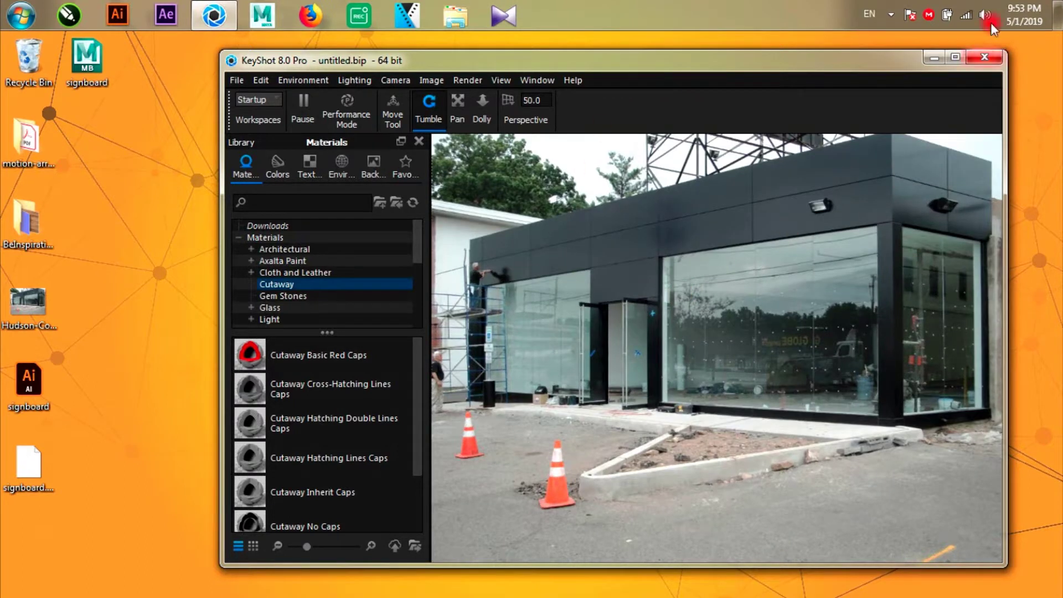
left_click(955, 57)
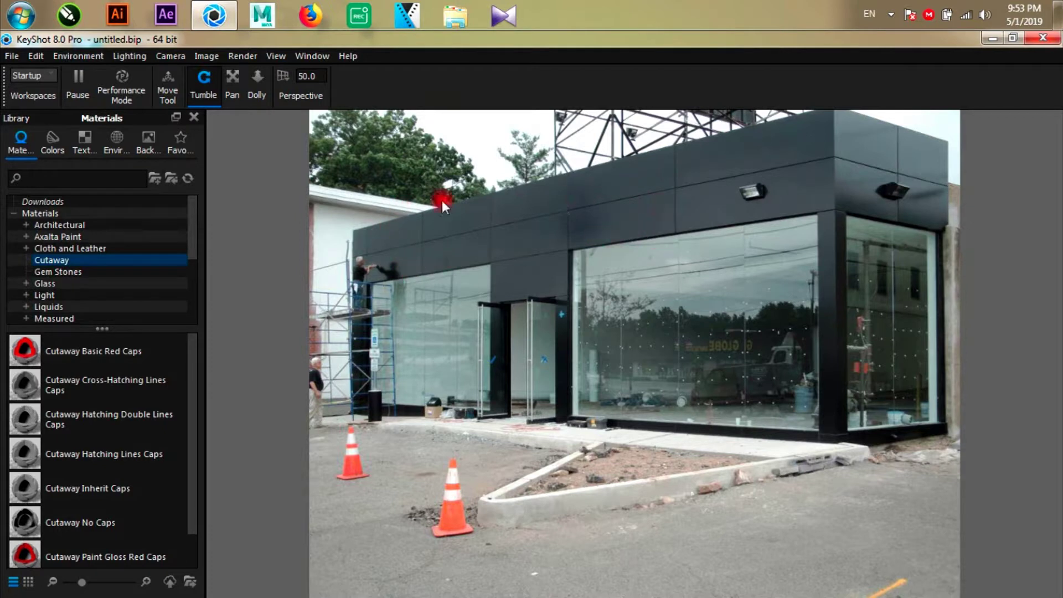
Import signboard.fbx from the desktop with the default camera, environment and curve options.
left_click(13, 55)
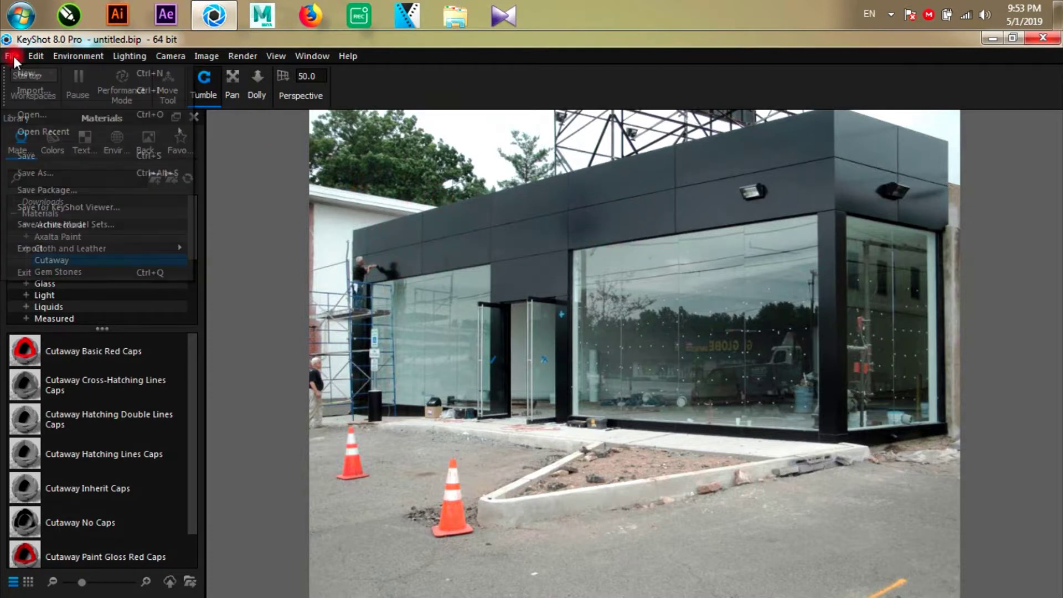
left_click(452, 194)
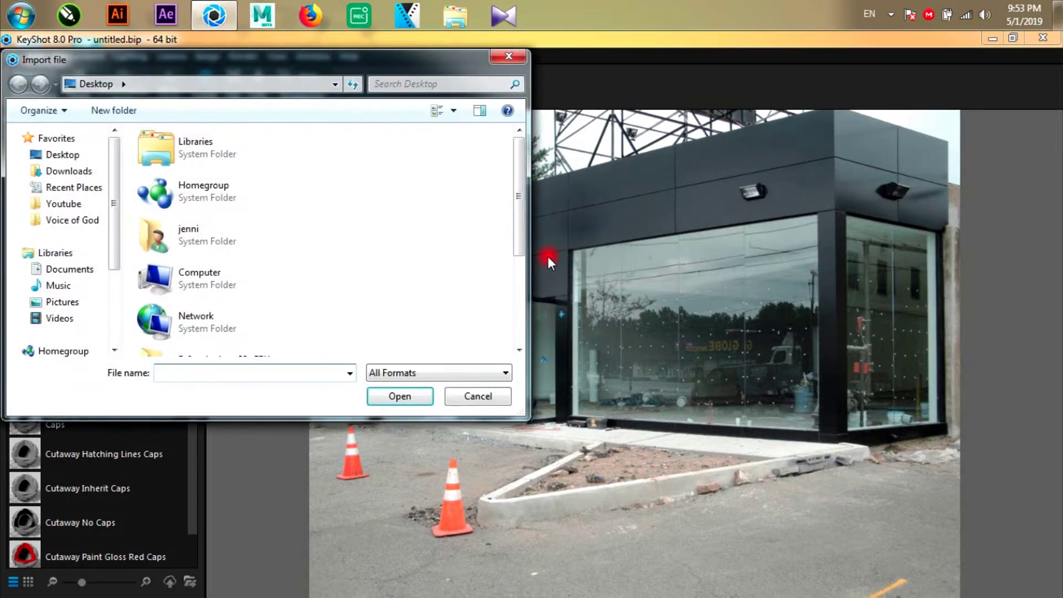
scroll(517, 237, "down", 3)
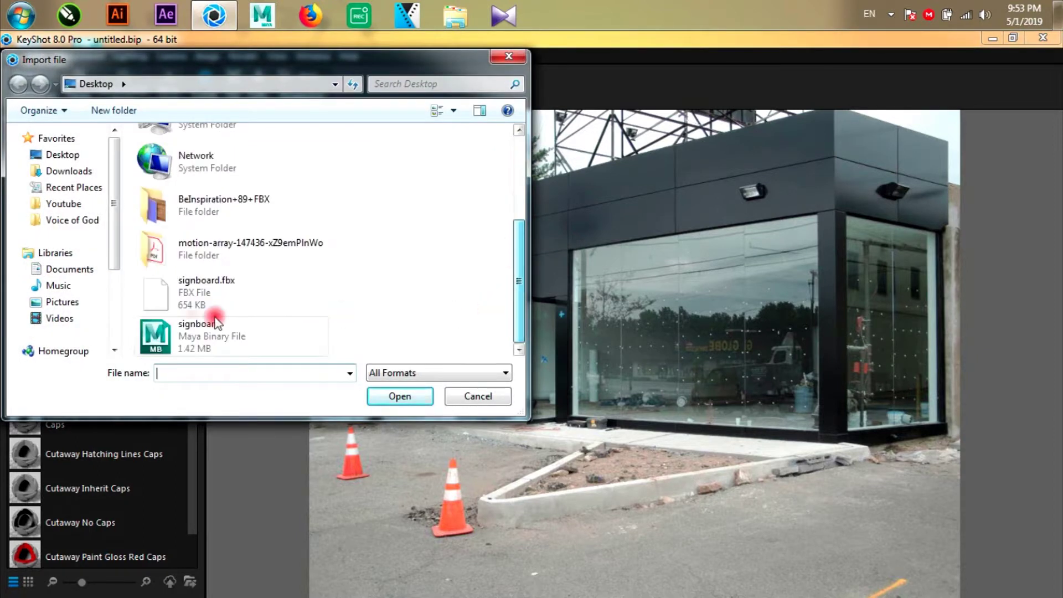
left_click(209, 292)
left_click(382, 398)
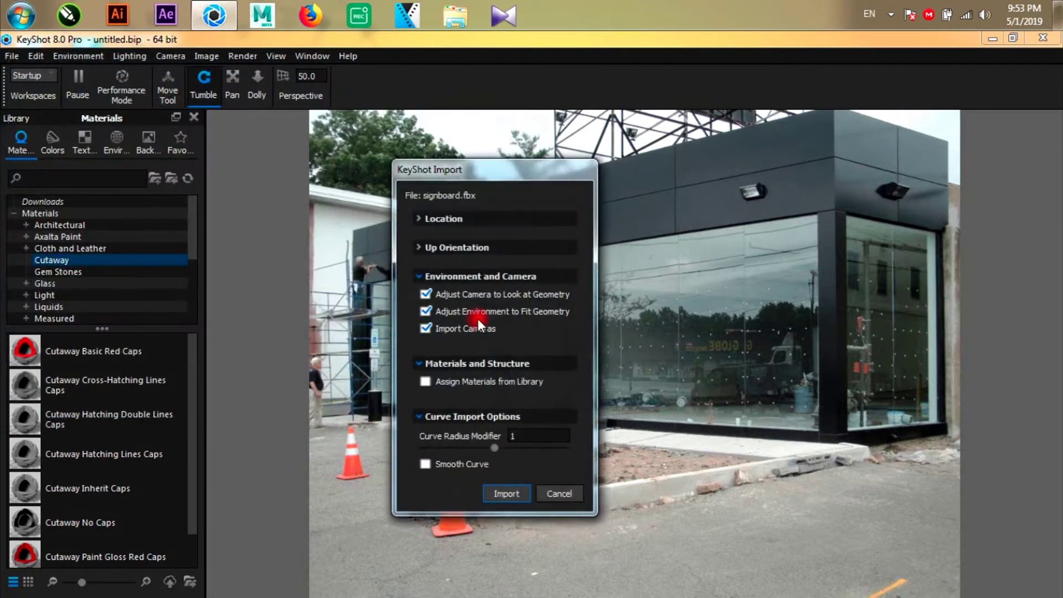
left_click(508, 491)
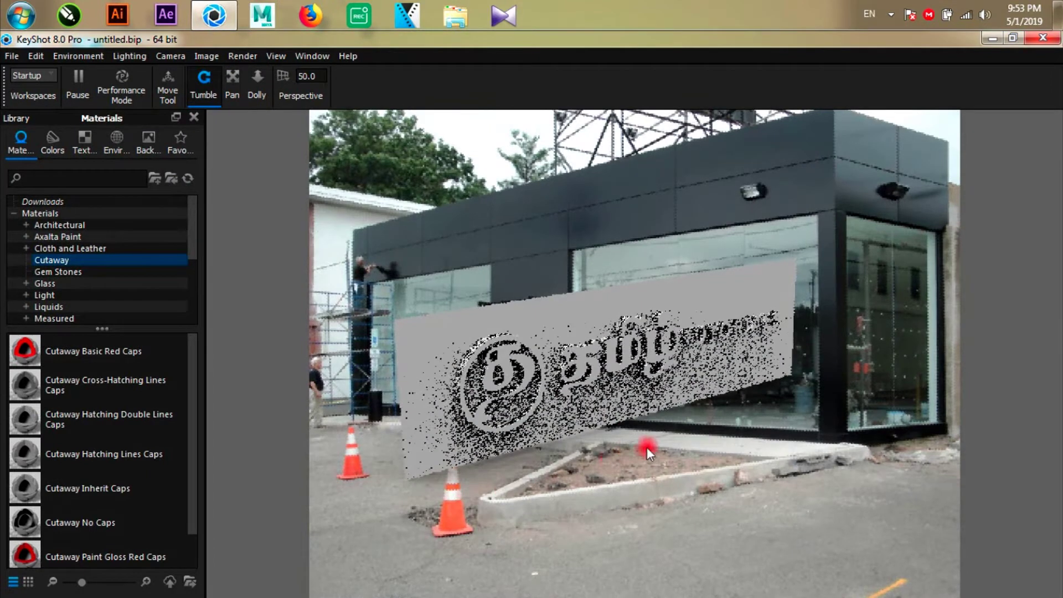
Tumble, pan and zoom the camera out so the sign follows the building's perspective on the dark fascia above the doors.
left_click_drag(647, 447, 693, 447)
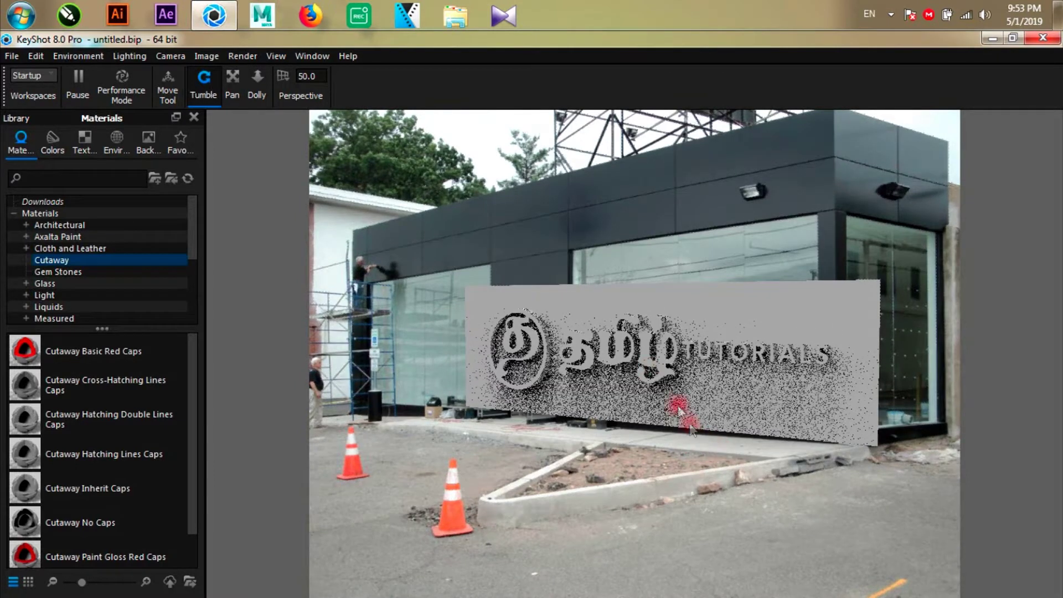
left_click(232, 78)
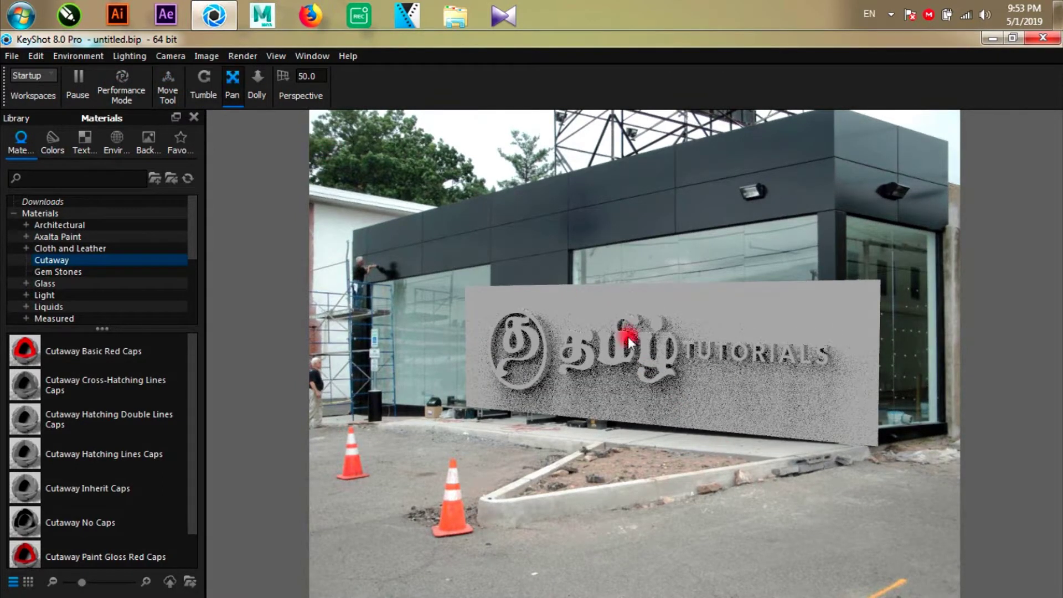
left_click_drag(629, 258, 550, 207)
scroll(550, 207, "down", 2)
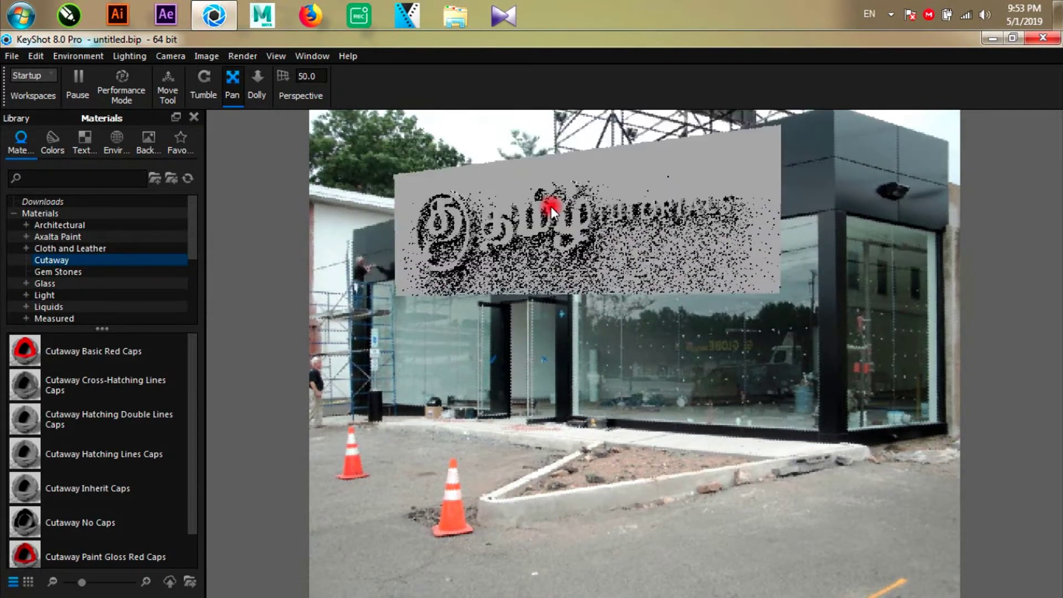
scroll(550, 208, "down", 1)
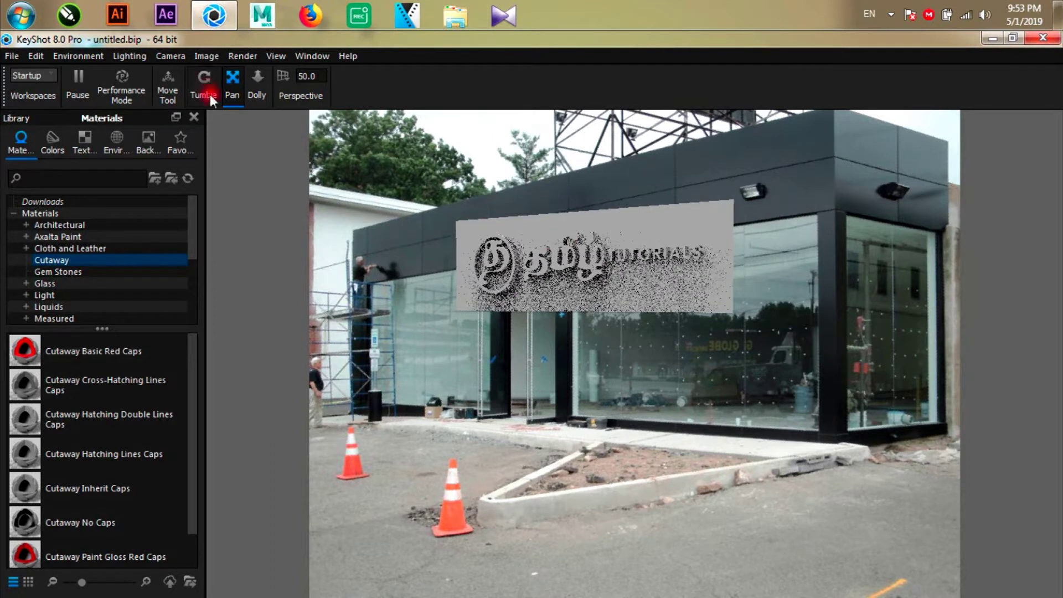
left_click_drag(676, 296, 690, 279)
left_click(233, 79)
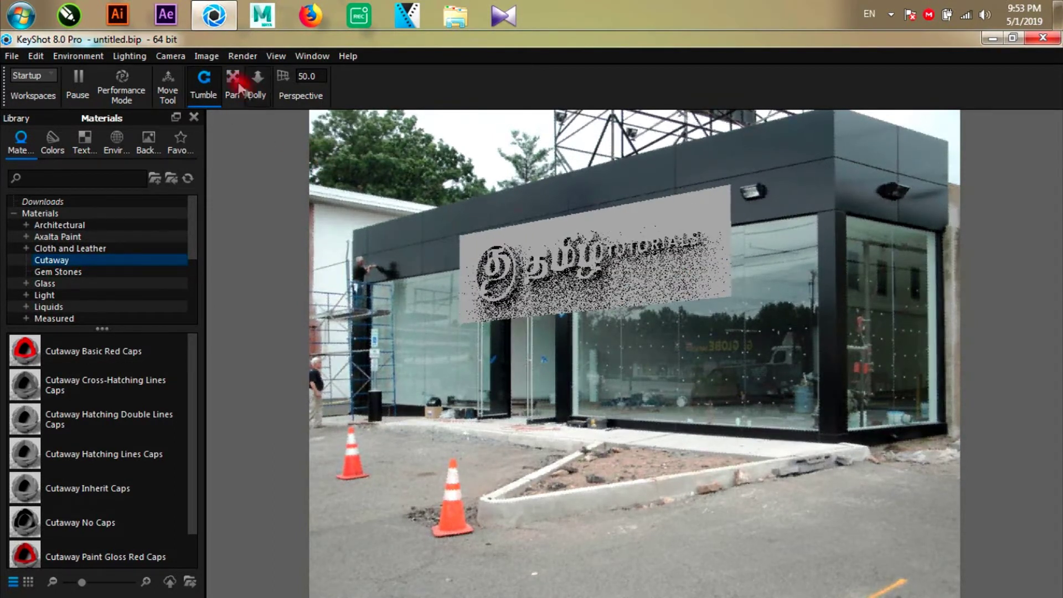
left_click_drag(597, 266, 582, 213)
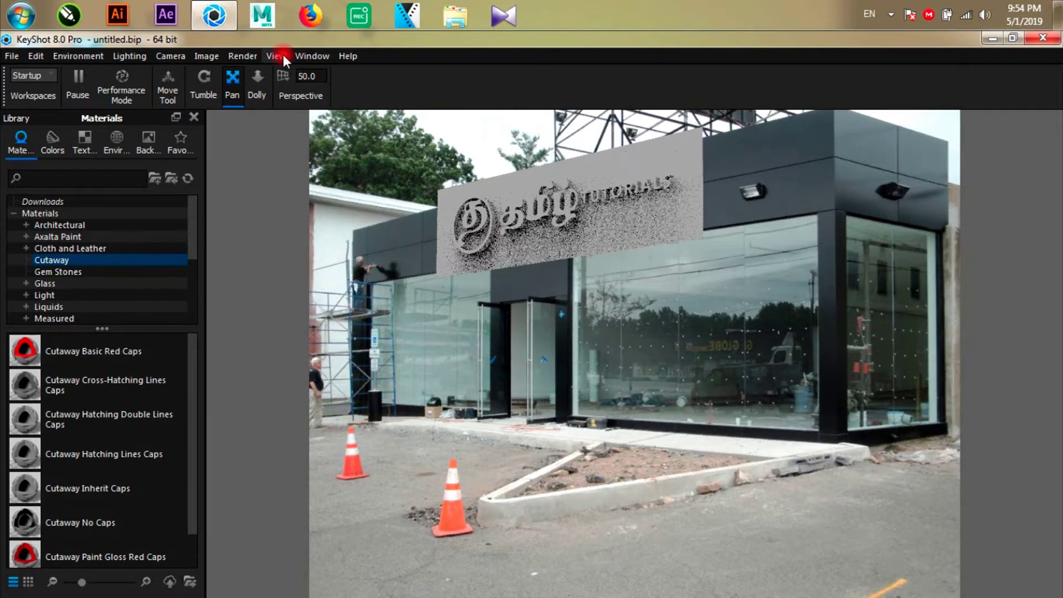
Show the project's scene tree and expand the signboard model and its RootNode to list the parts.
left_click(313, 56)
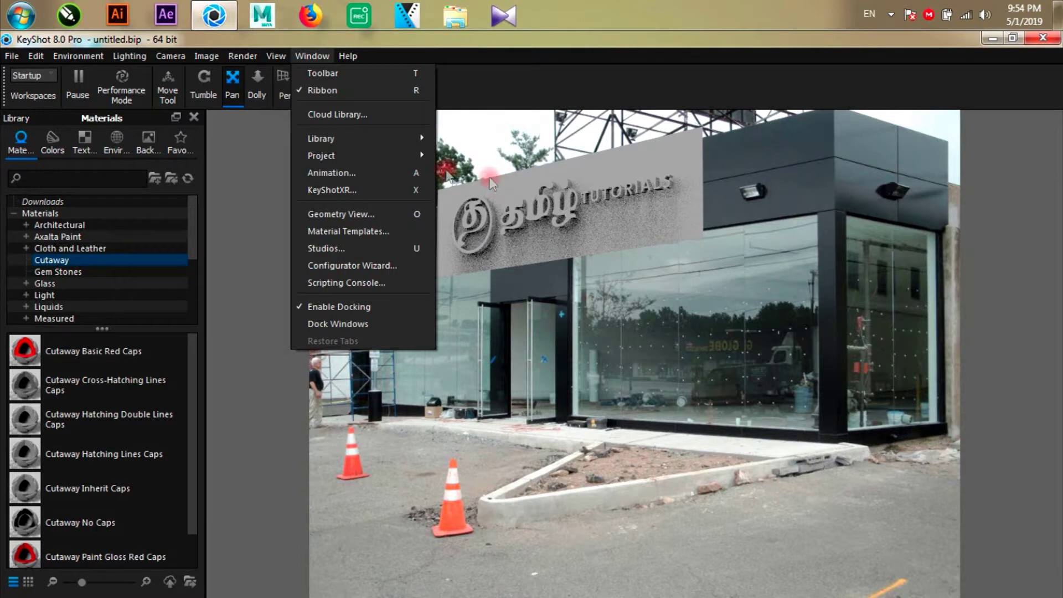
mouse_move(384, 155)
left_click(486, 155)
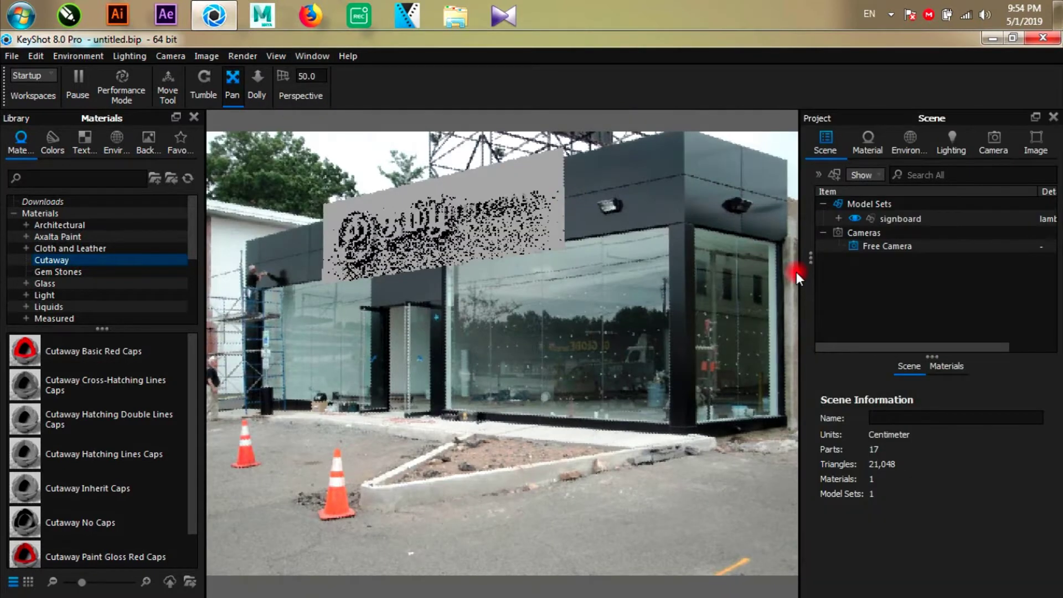
left_click(837, 218)
left_click(854, 235)
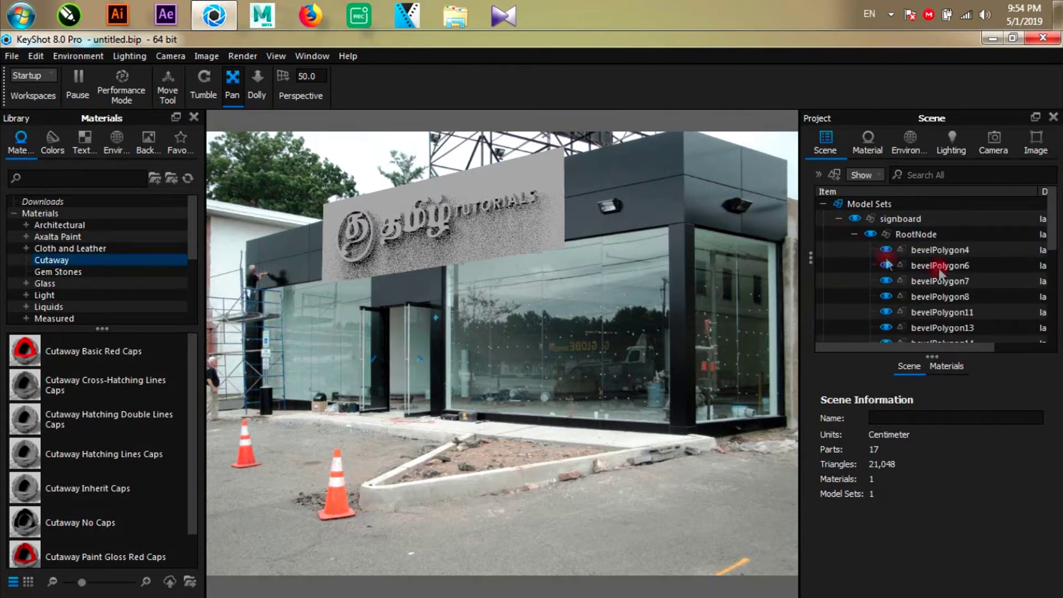
Hide the backing plane pPlane1 to view the lettering alone on the fascia, and show the plane again.
scroll(941, 274, "down", 5)
left_click(955, 298)
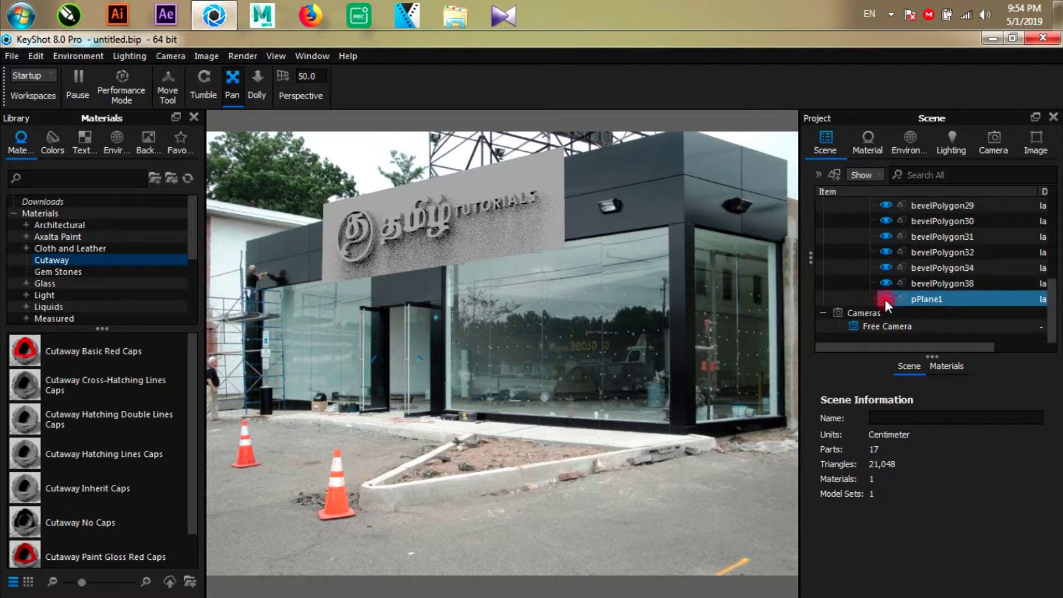
left_click(886, 299)
left_click(580, 330)
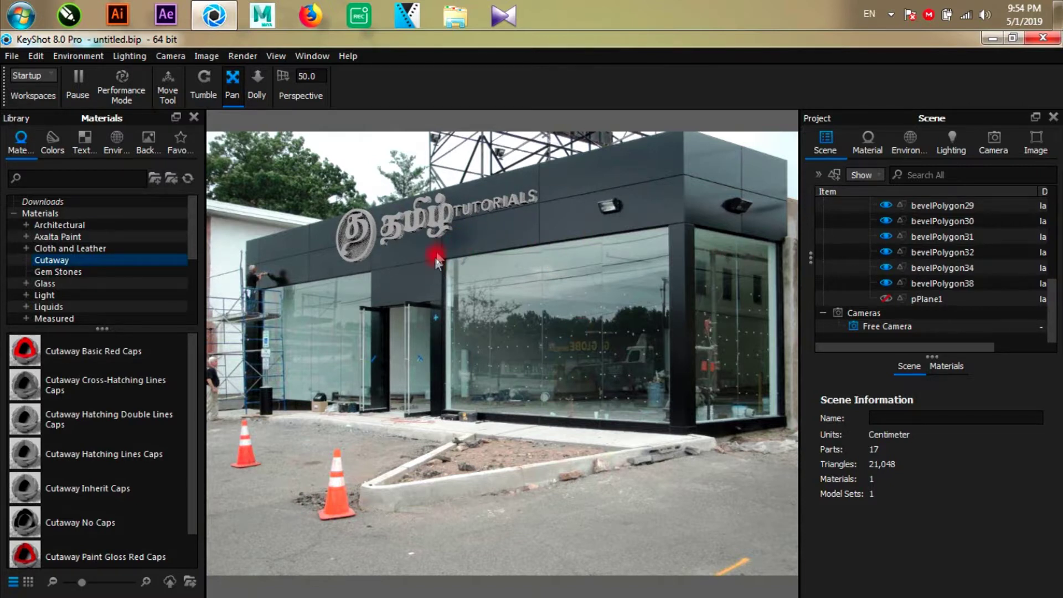
left_click(490, 218)
left_click(919, 299)
left_click(885, 299)
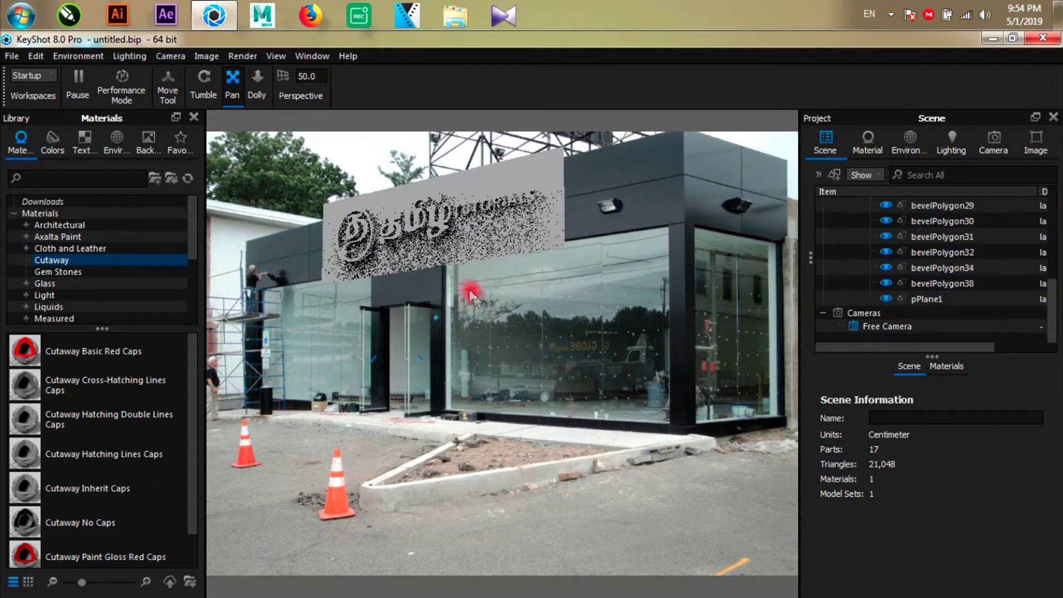
Try the Ground material type on the backing plane pPlane1 and undo the change.
double_click(939, 298)
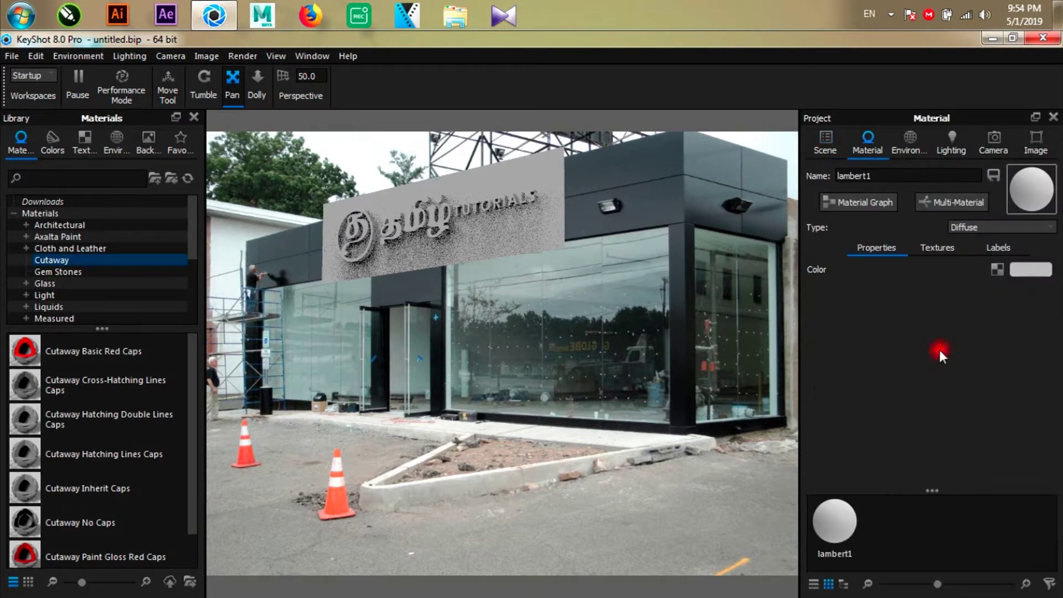
left_click(972, 228)
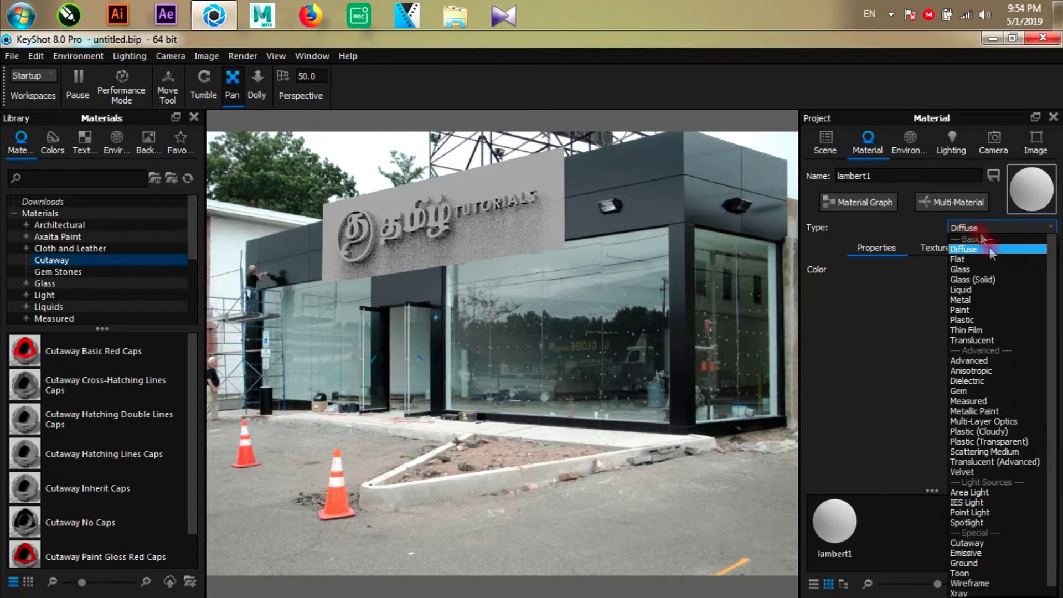
left_click(964, 564)
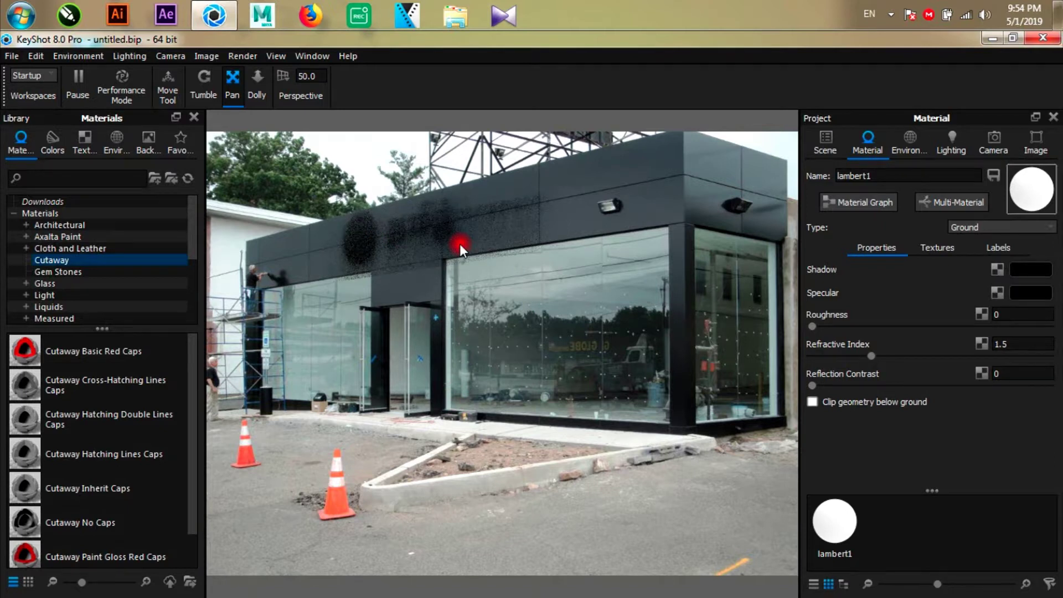
key("ctrl+z")
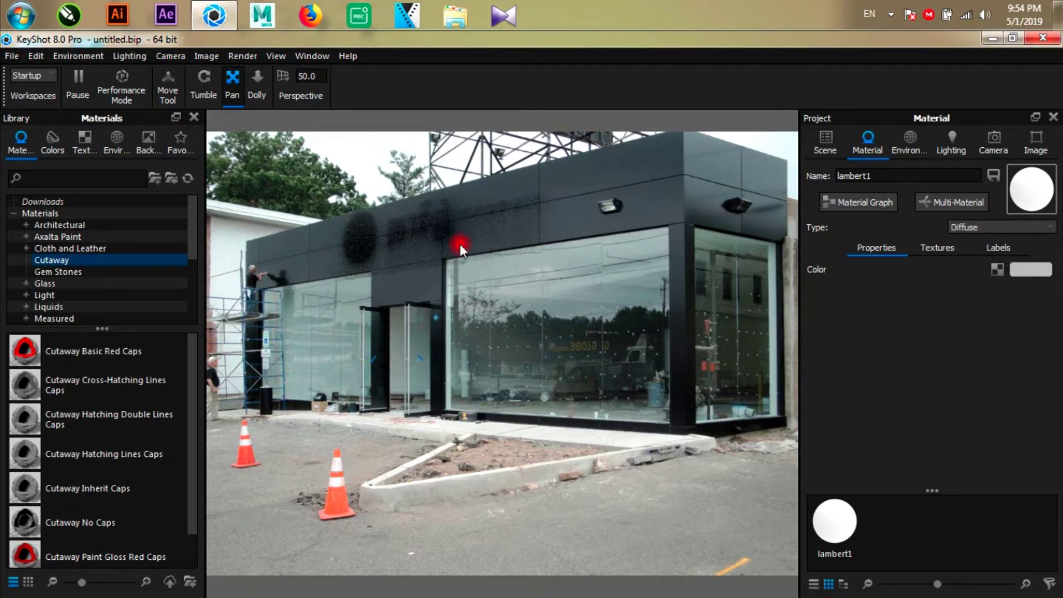
Unlink the materials of the whole signboard model so each part can have its own material.
left_click(829, 149)
scroll(909, 242, "up", 10)
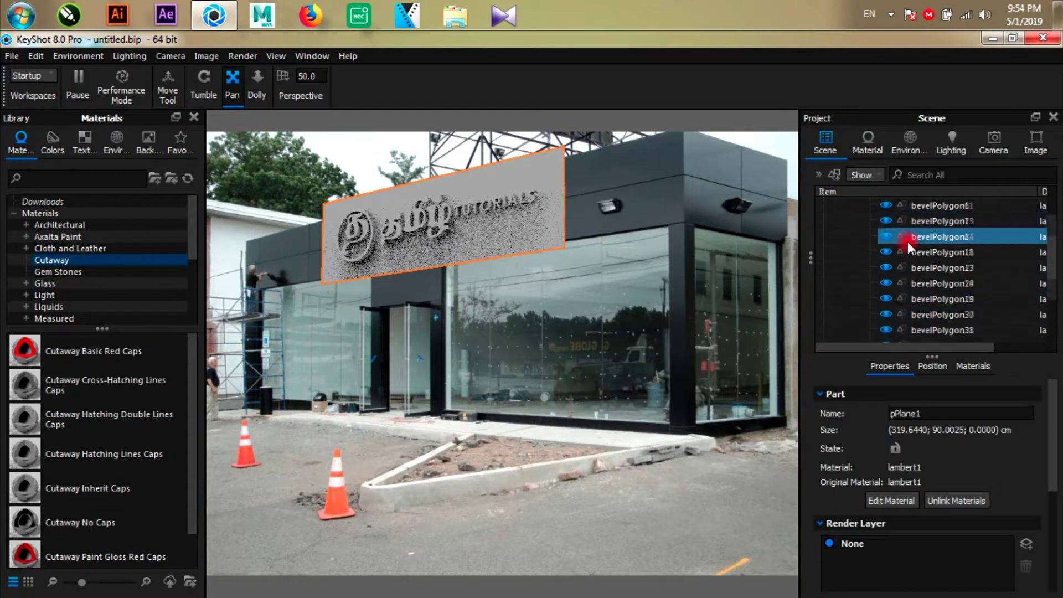
left_click(839, 220)
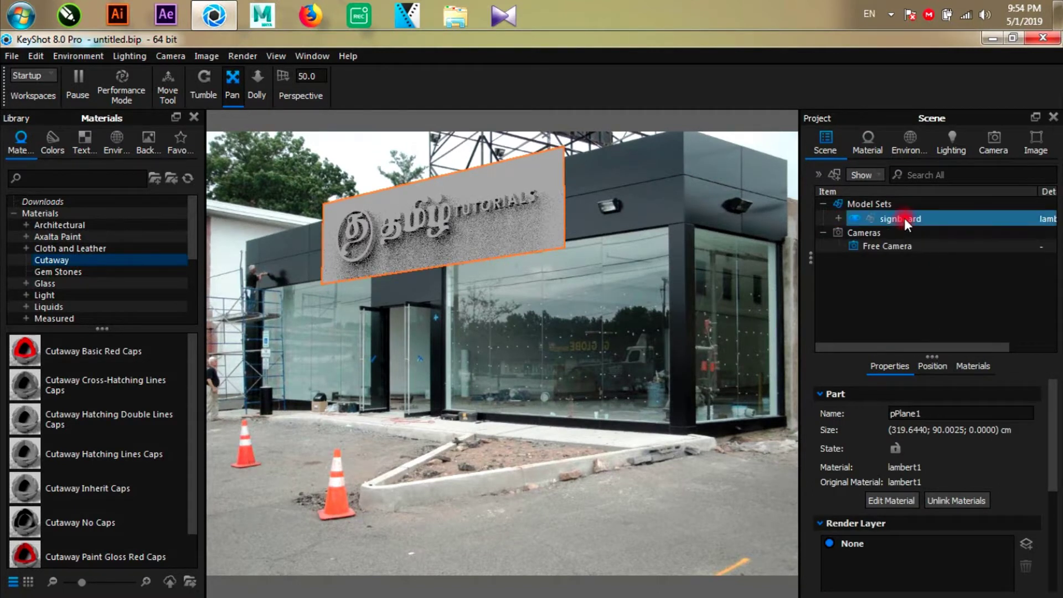
right_click(905, 218)
mouse_move(895, 12)
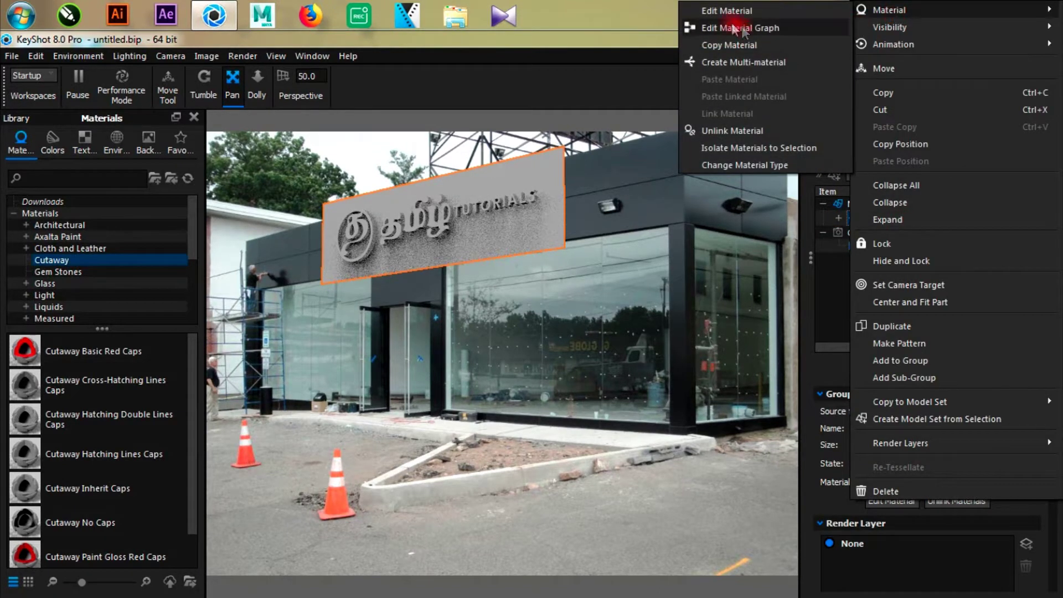
left_click(716, 131)
Open the material of the backing plane pPlane1 and change its type to Ground.
left_click(838, 218)
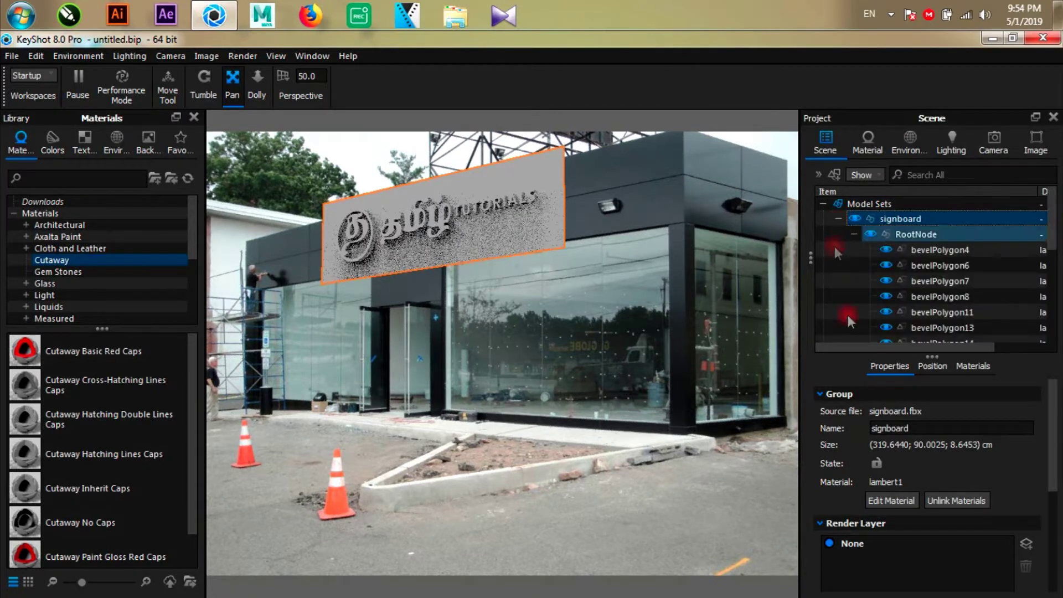
left_click_drag(1057, 241, 1014, 344)
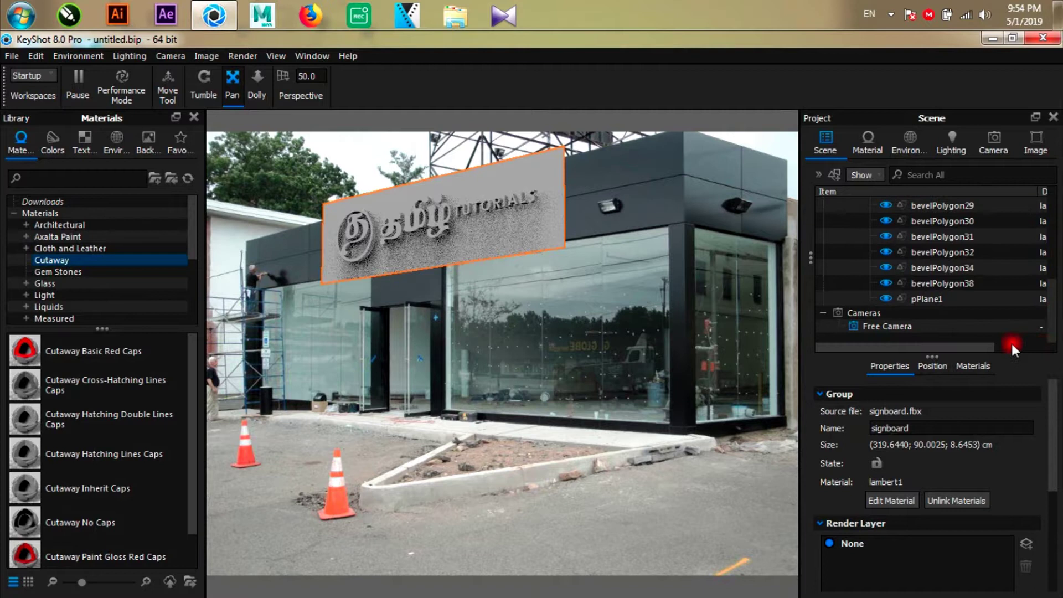
left_click(925, 299)
double_click(930, 302)
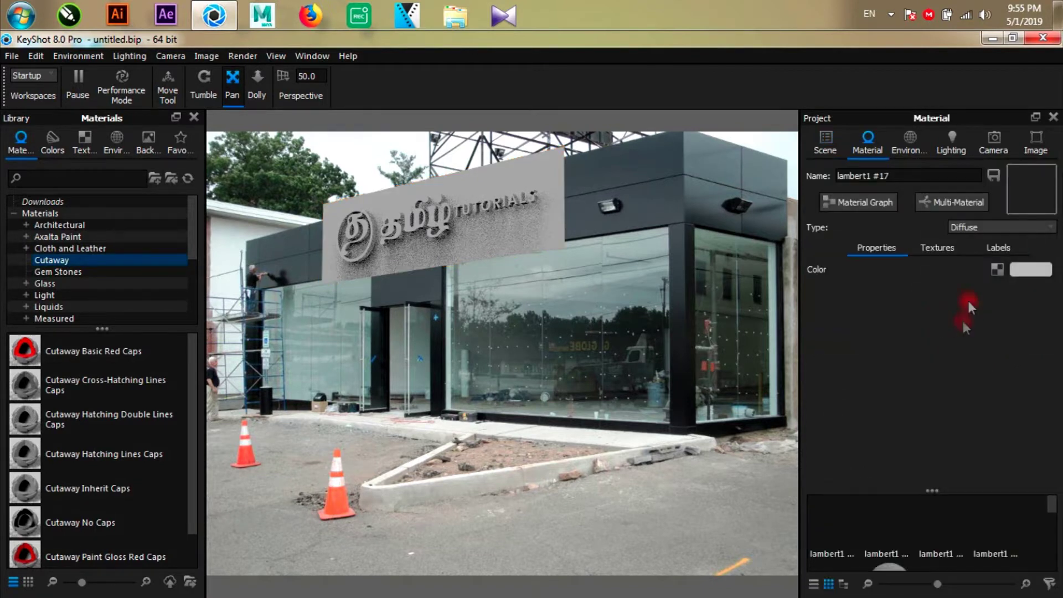
left_click(962, 230)
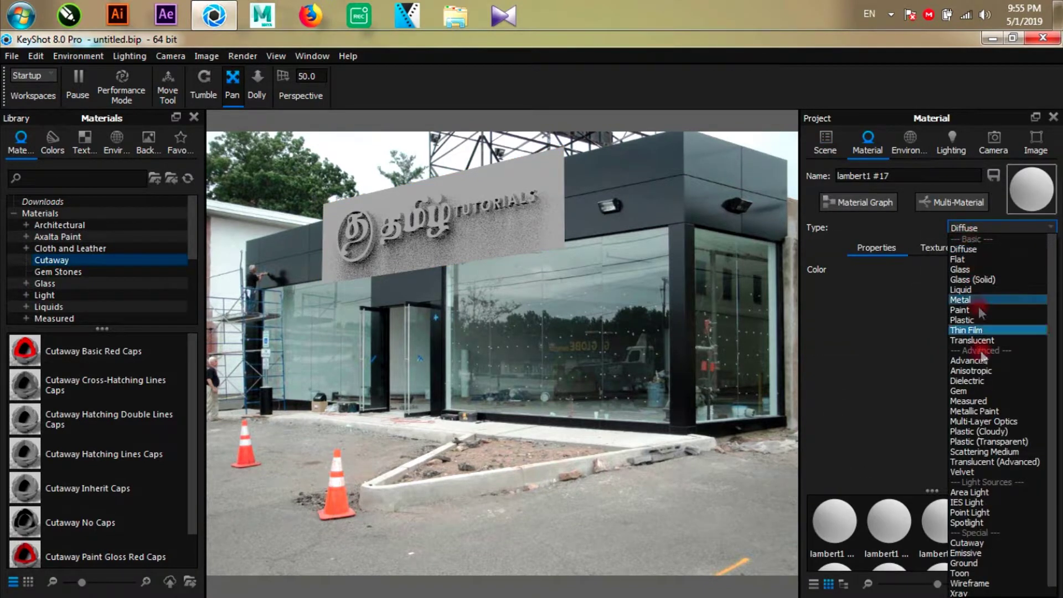
left_click(965, 564)
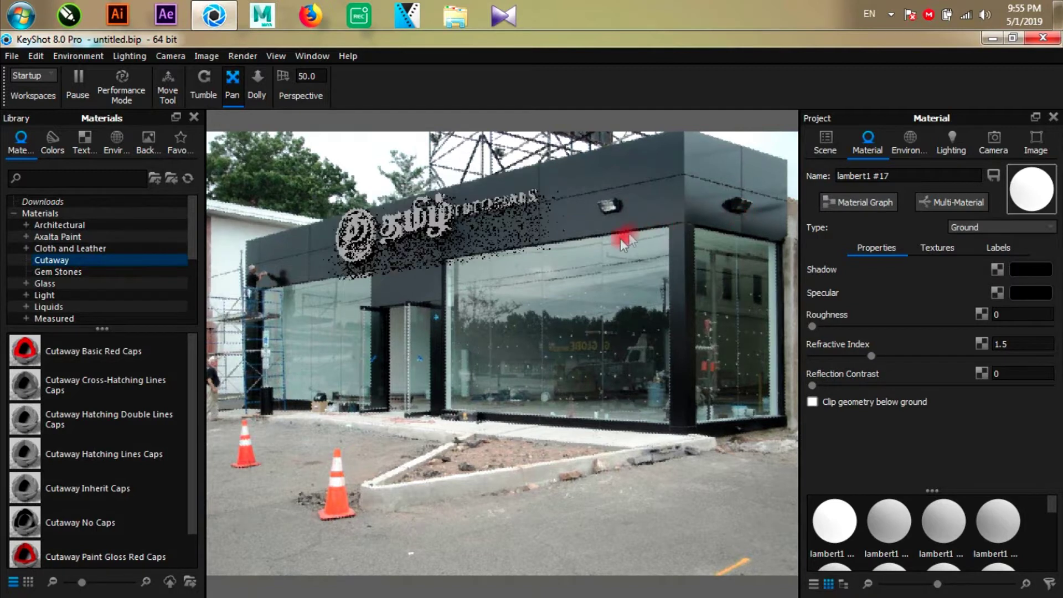
Try panning the sign to another spot on the fascia and return it to its earlier position.
left_click_drag(488, 293, 500, 283)
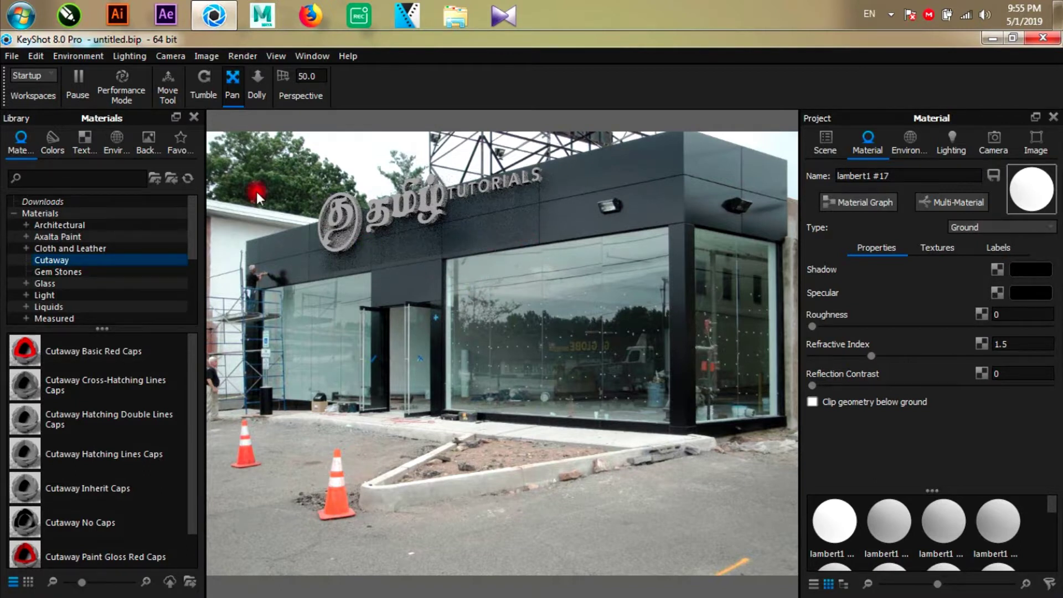
left_click_drag(243, 184, 311, 136)
left_click(252, 93)
left_click_drag(483, 222, 596, 290)
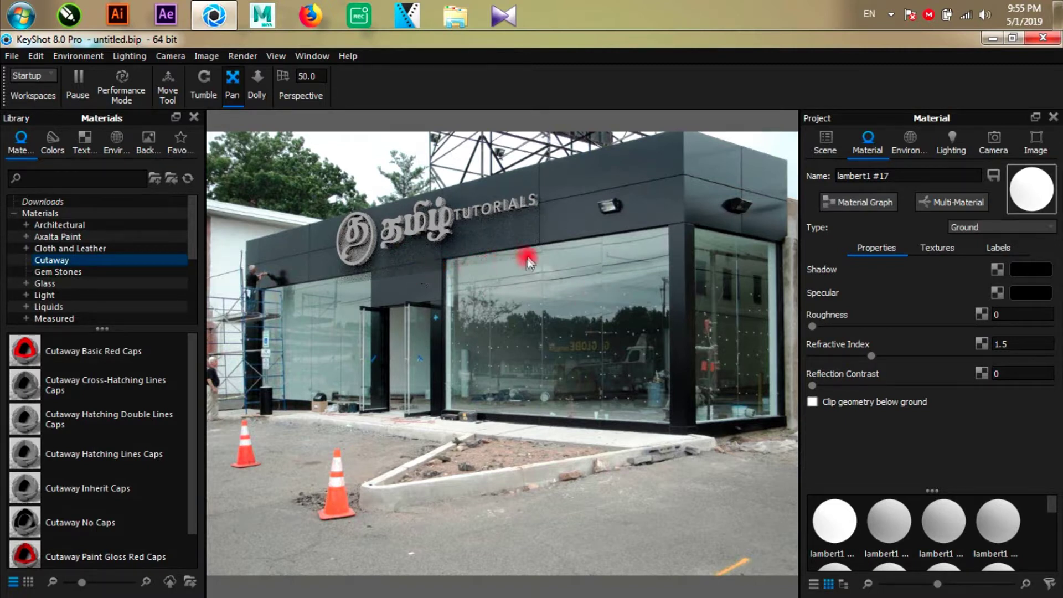
Scale the backing plane pPlane1 up uniformly to about 22.6 with the Move Tool.
left_click(825, 139)
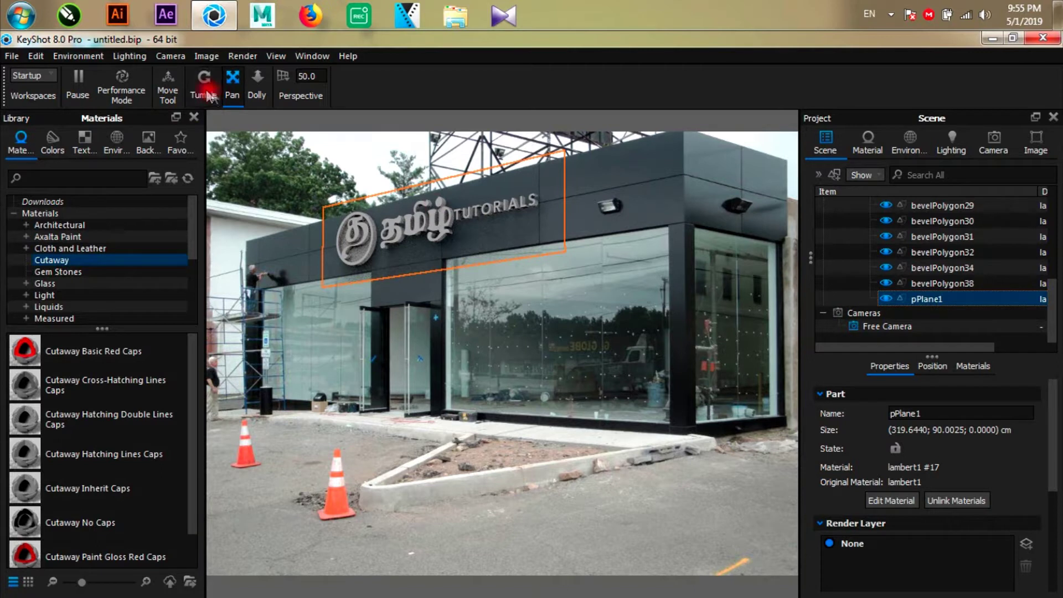
left_click(168, 89)
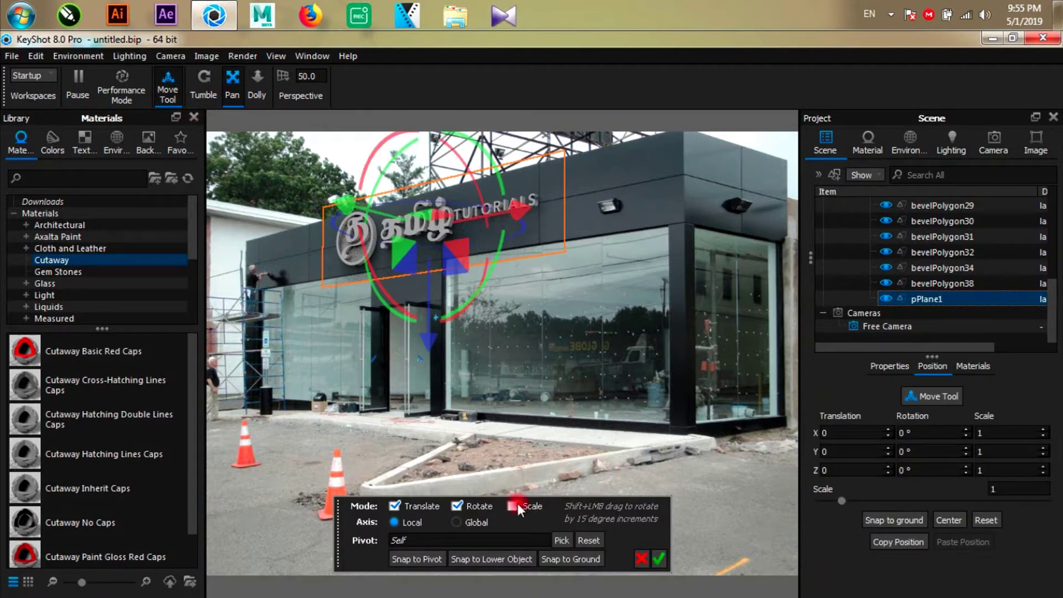
left_click_drag(453, 236, 504, 341)
left_click(658, 558)
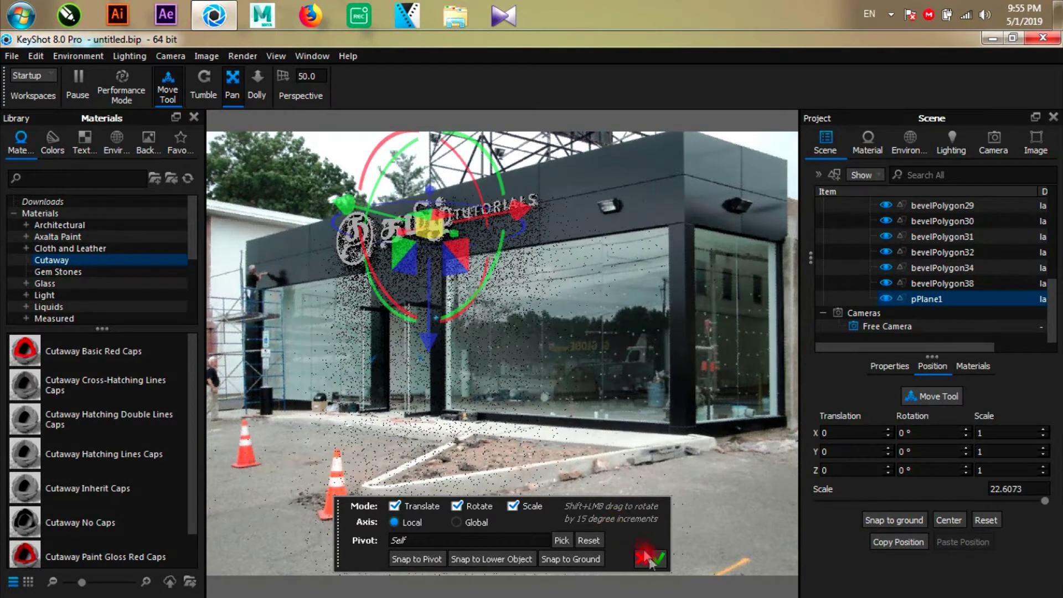
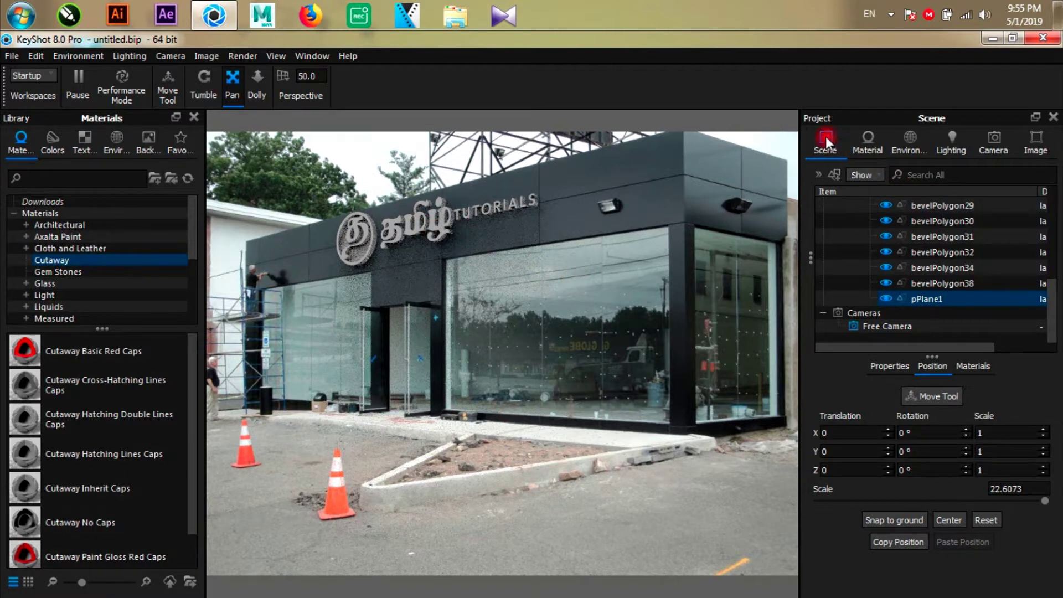
Select all lettering parts from bevelPolygon4 to bevelPolygon38 and move them about -4.1 along the global Z axis.
scroll(942, 272, "up", 10)
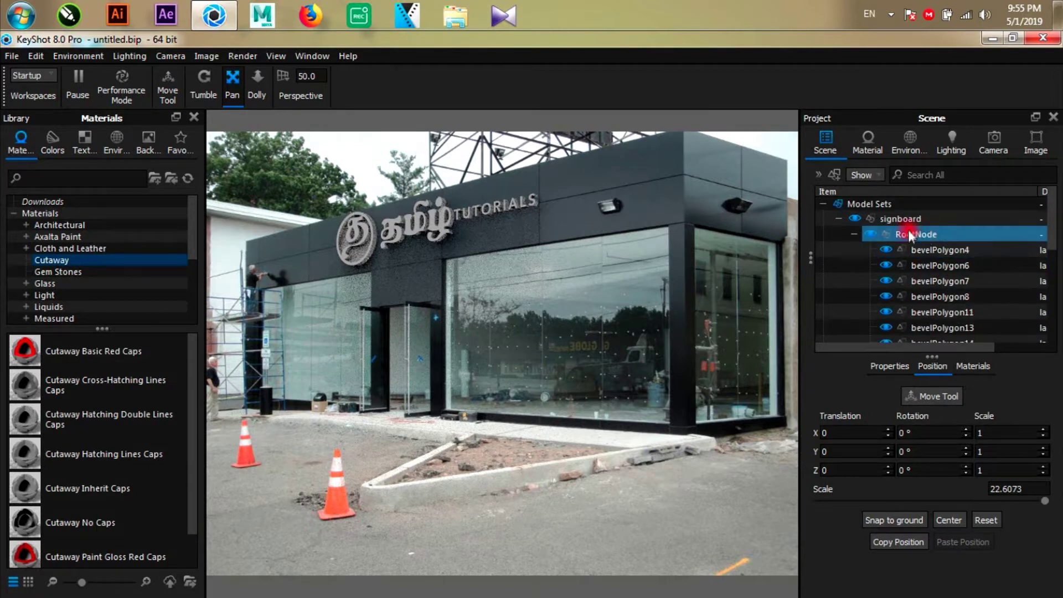
mouse_move(913, 250)
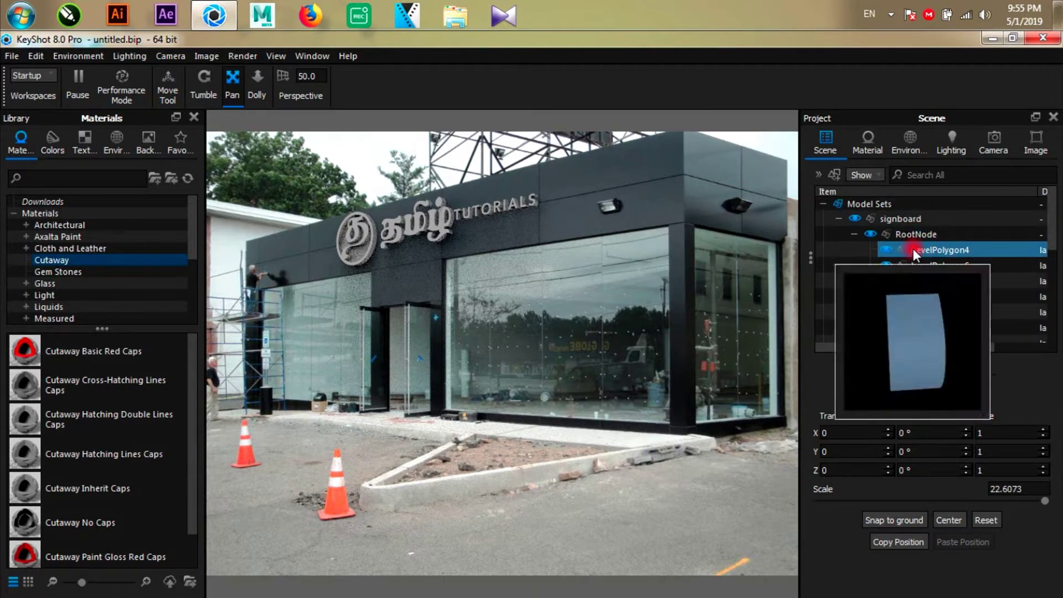
left_click(942, 250)
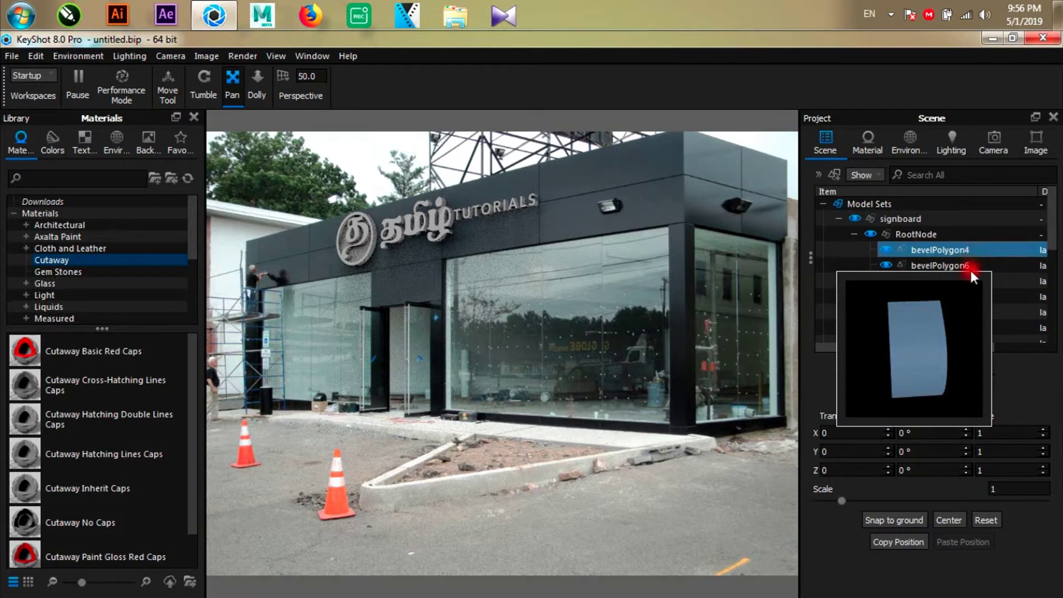
scroll(970, 277, "down", 10)
left_click(969, 283, "shift")
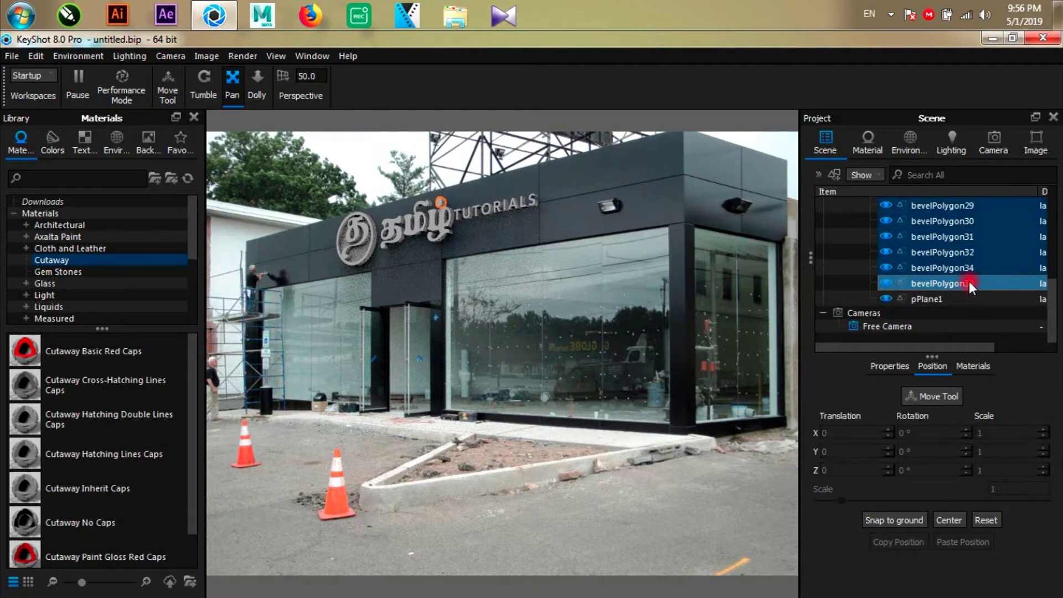
left_click(166, 90)
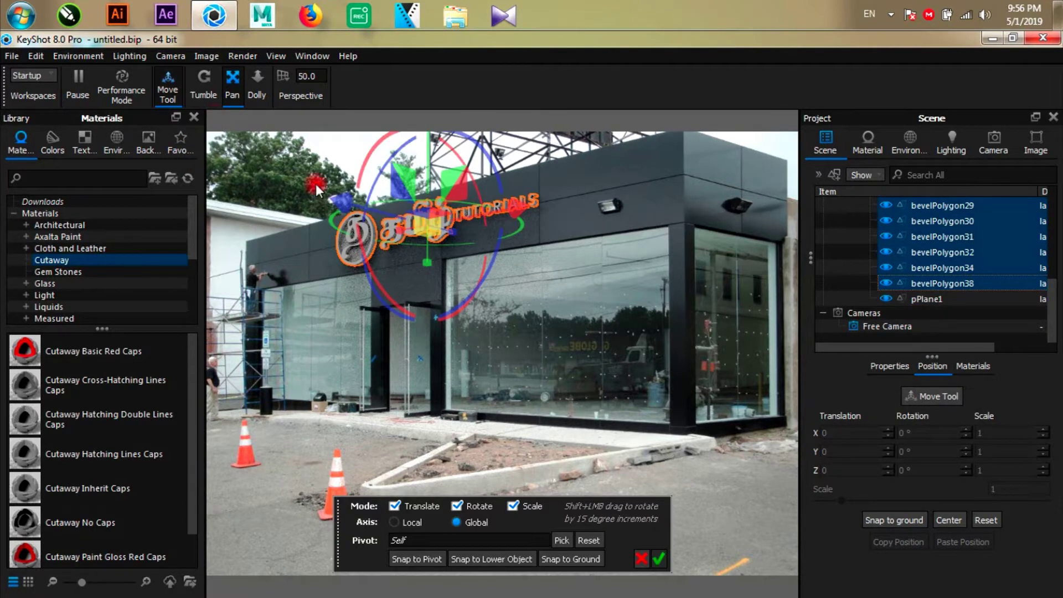
left_click_drag(341, 200, 347, 202)
left_click(658, 559)
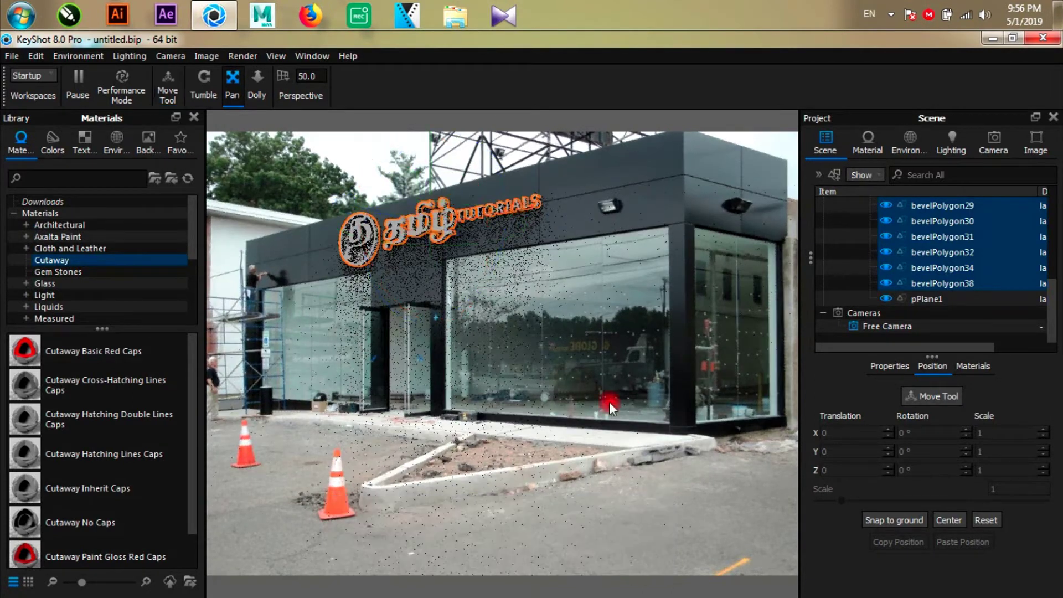
Deselect the lettering and pan the camera to shift the sign slightly along the fascia towards the scaffolding.
left_click(607, 401)
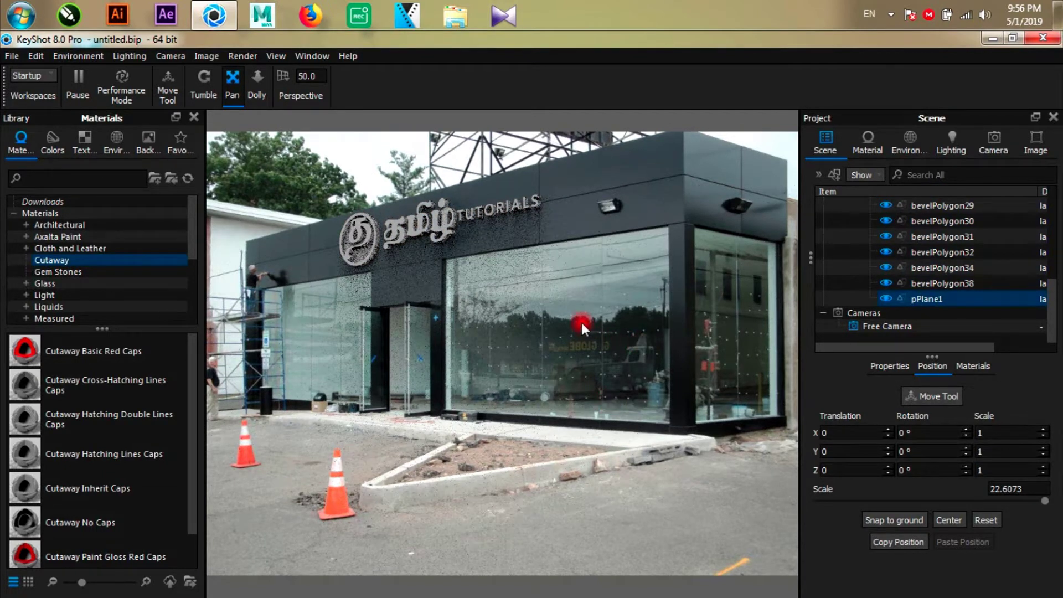
left_click_drag(488, 303, 478, 305)
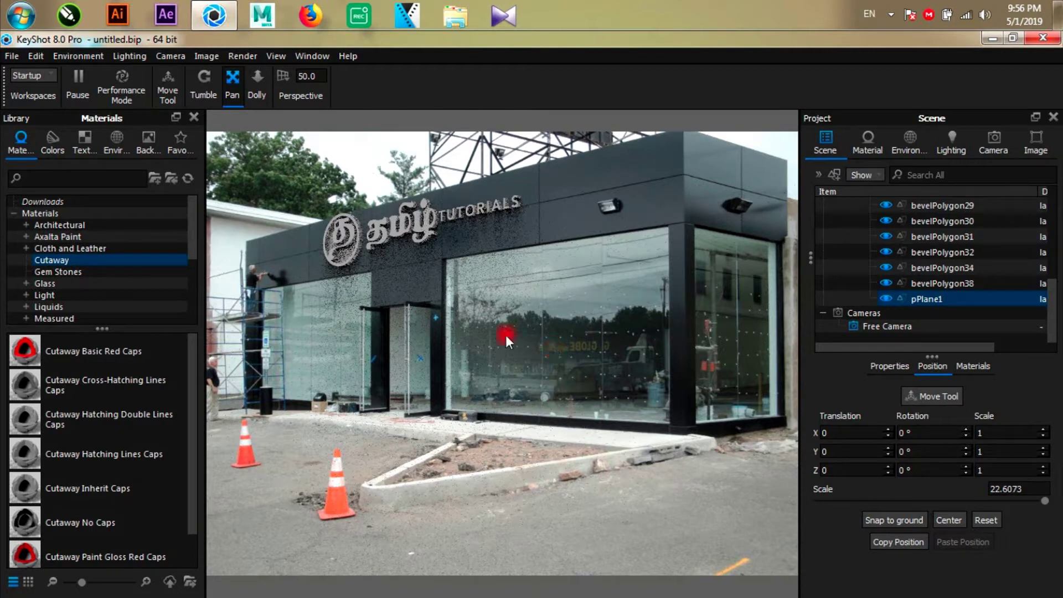
left_click_drag(477, 337, 477, 340)
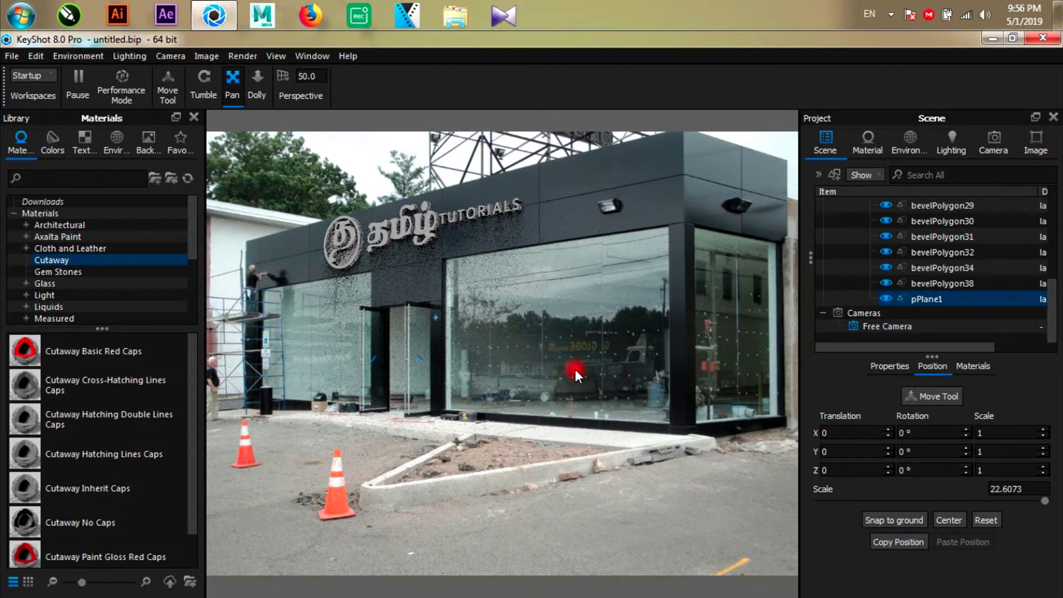
Try selecting the lettering parts from bevelPolygon4 through bevelPolygon30 in the scene tree.
scroll(975, 274, "up", 4)
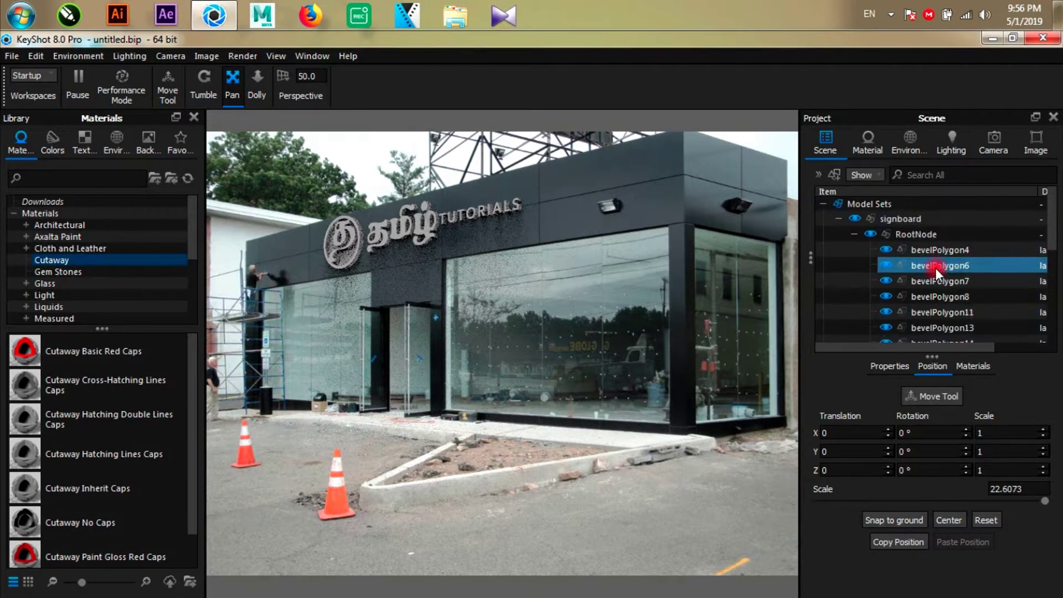
left_click(940, 251)
left_click(941, 266, "ctrl")
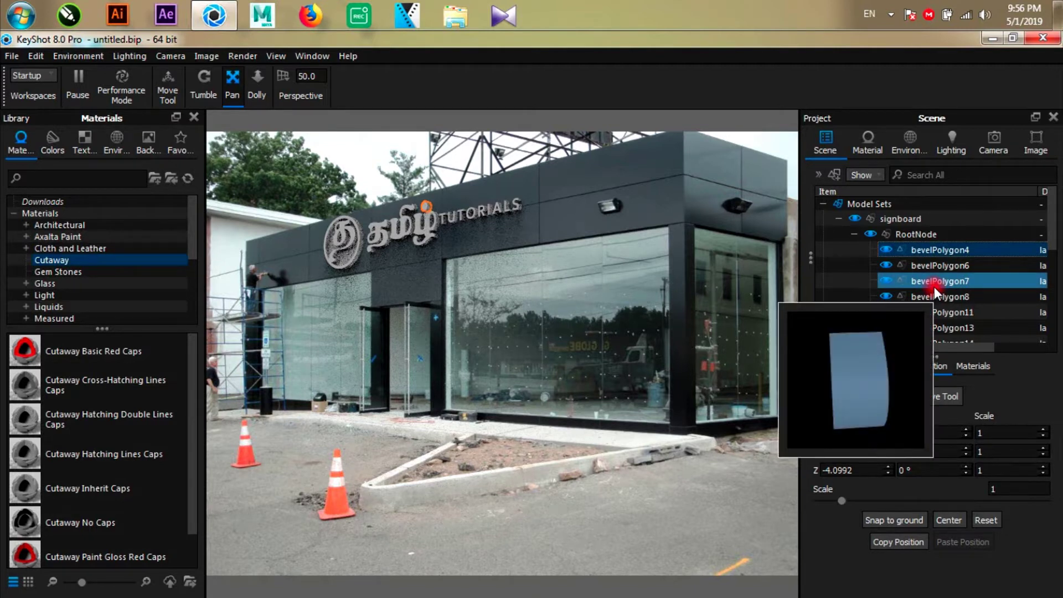
left_click(960, 262, "ctrl")
left_click(968, 295, "ctrl")
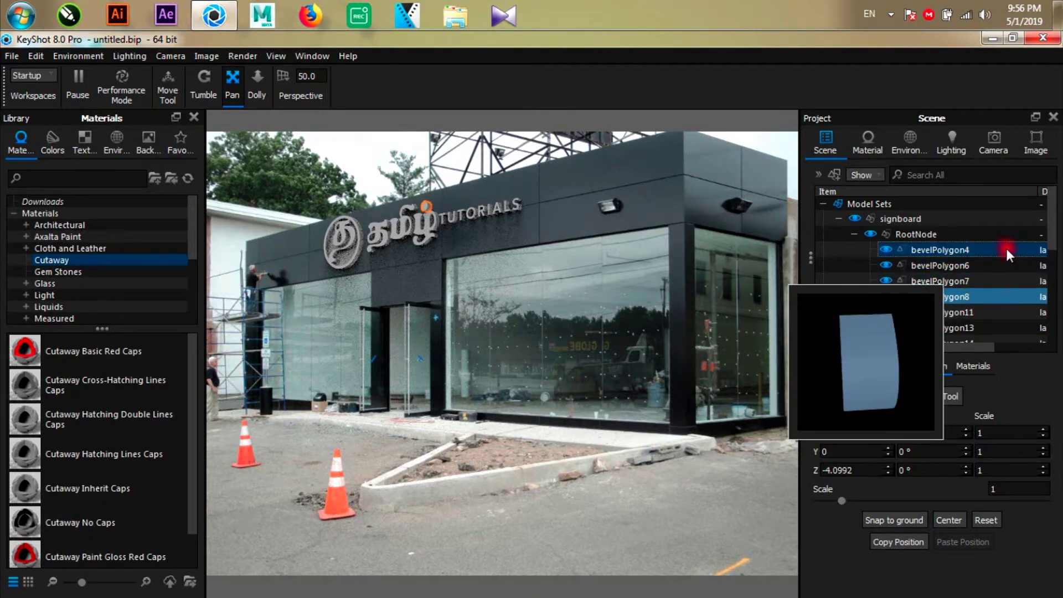
left_click(967, 313, "shift")
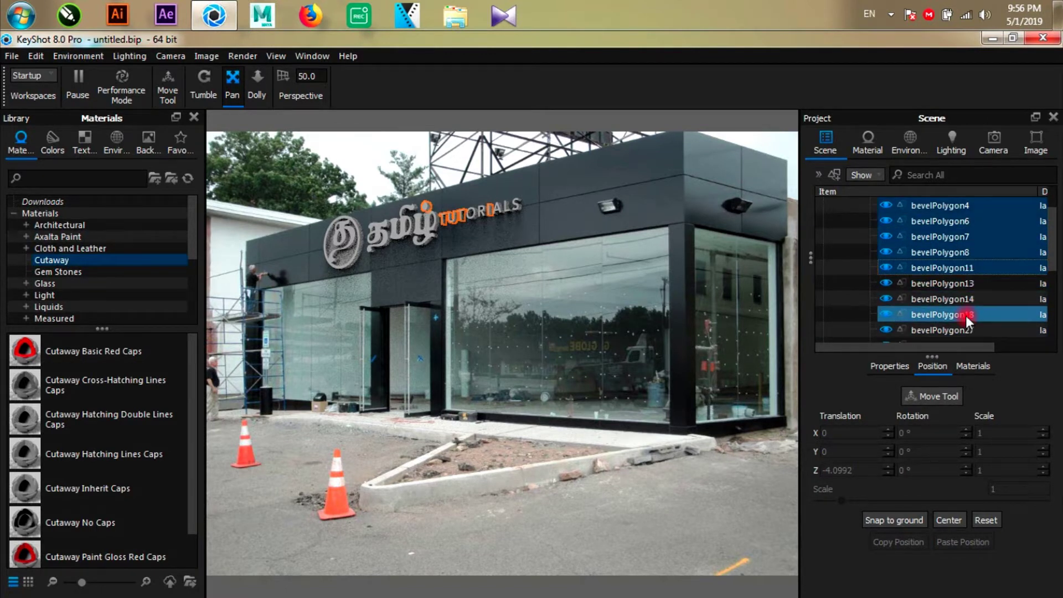
scroll(966, 316, "down", 3)
left_click(964, 285, "shift")
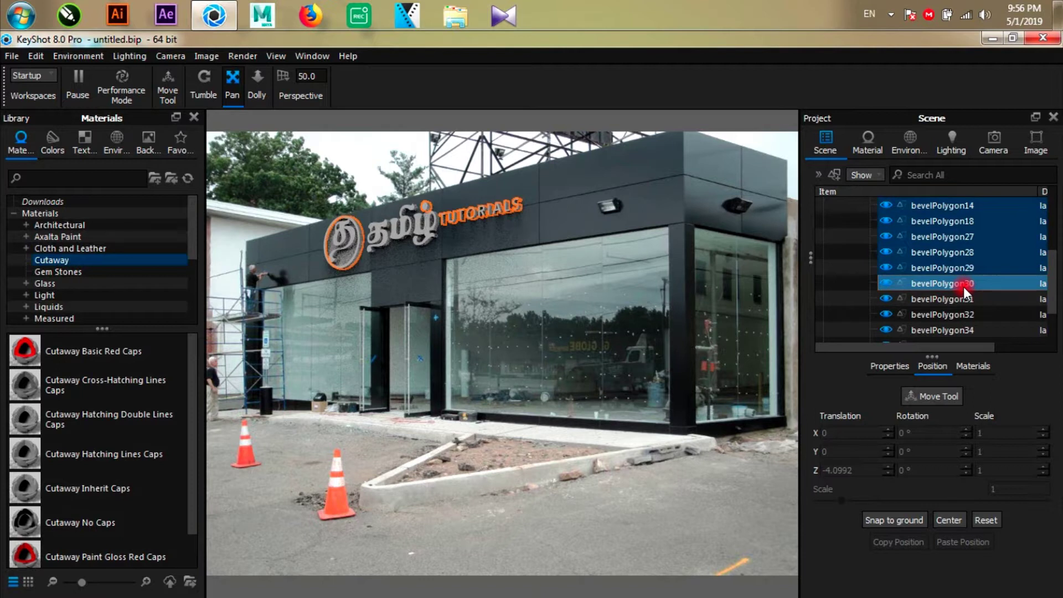
left_click(955, 267)
Select bevelPolygon4 through bevelPolygon8 and apply the Hard Rough Plastic White material to them.
scroll(956, 269, "up", 3)
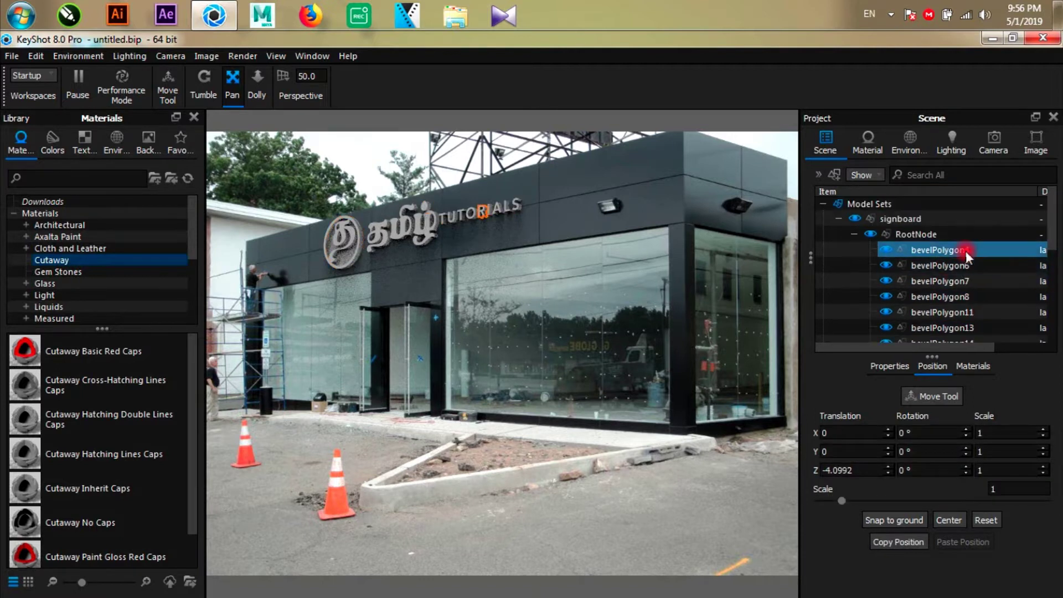
left_click(965, 297, "ctrl")
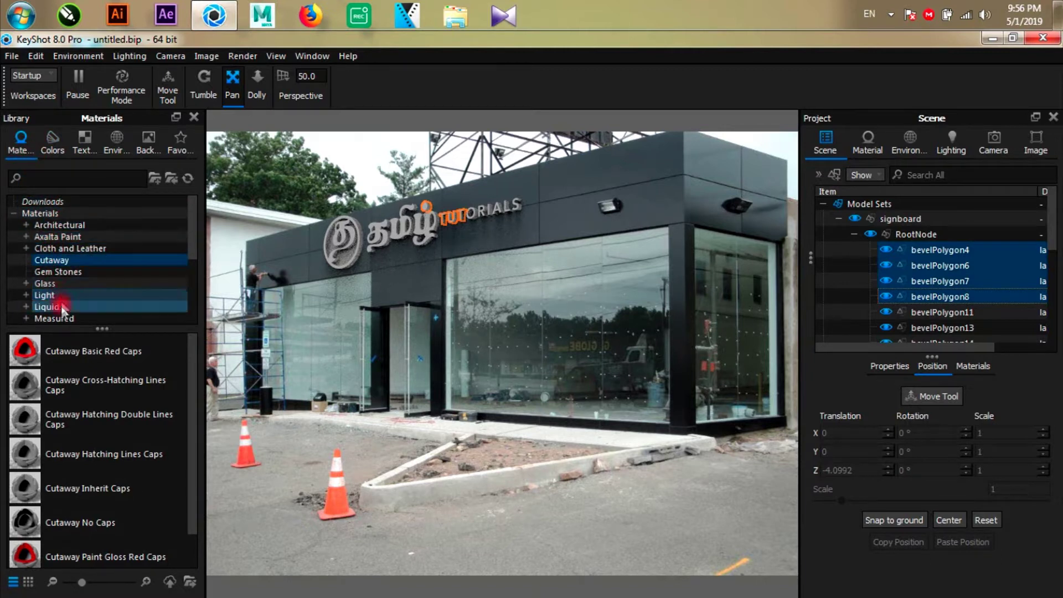
scroll(58, 304, "down", 3)
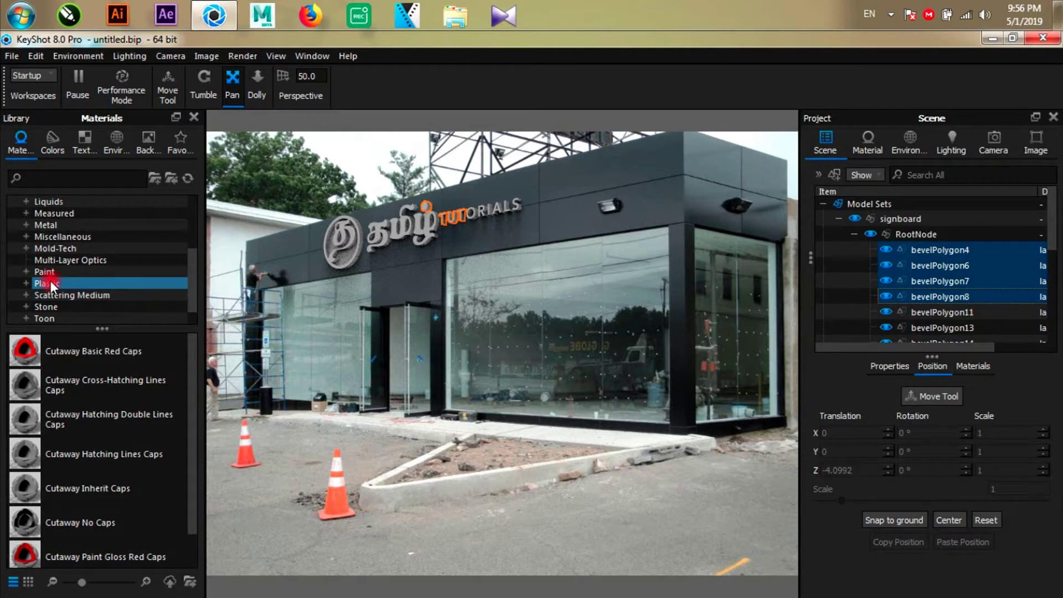
left_click(51, 281)
scroll(128, 406, "down", 2)
scroll(128, 406, "down", 8)
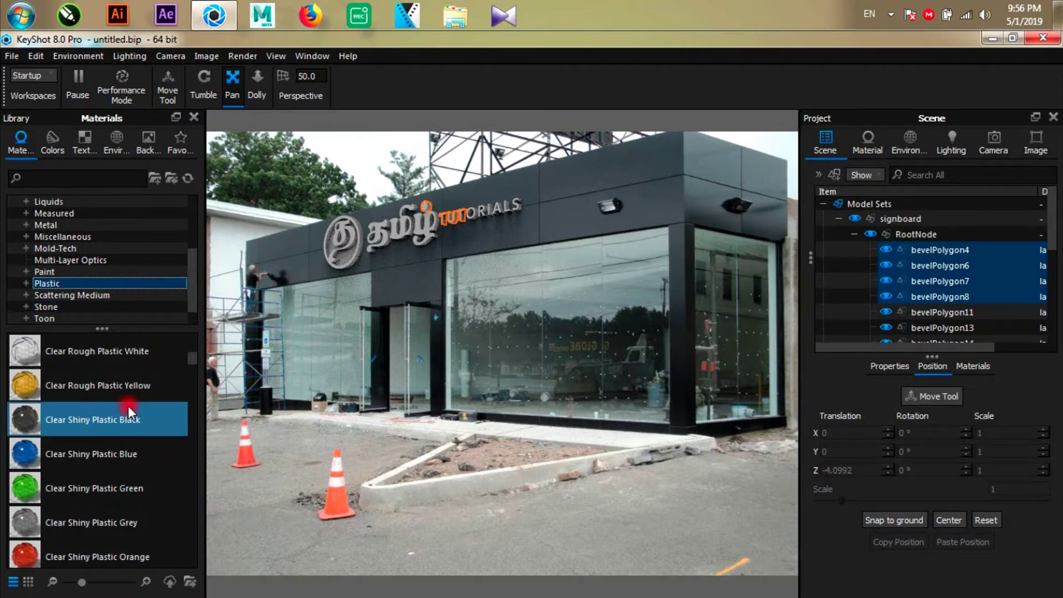
scroll(129, 403, "down", 3)
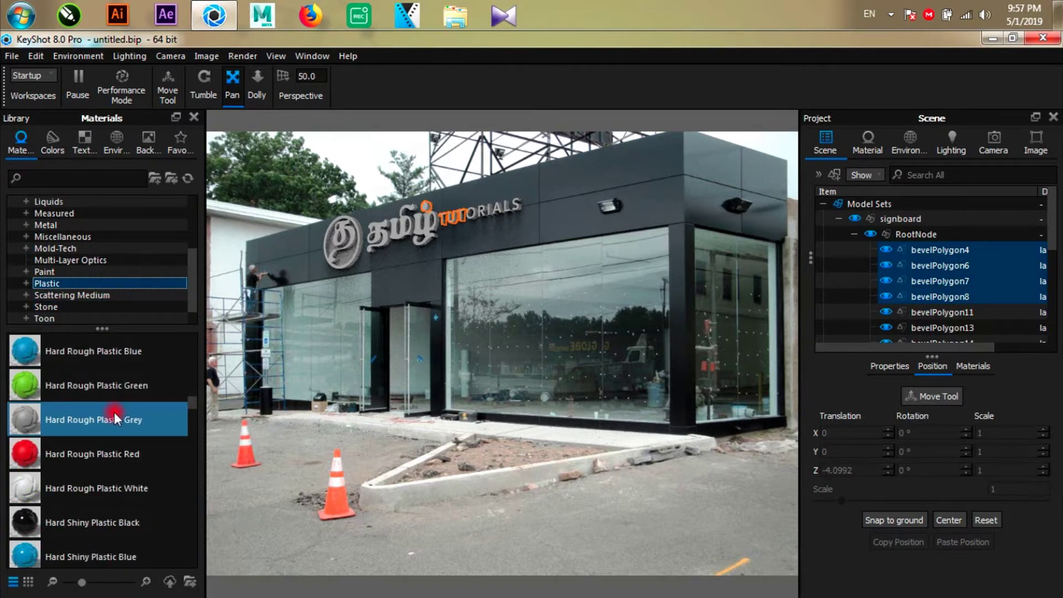
left_click(105, 492)
left_click_drag(108, 493, 965, 267)
left_click(846, 307, "ctrl")
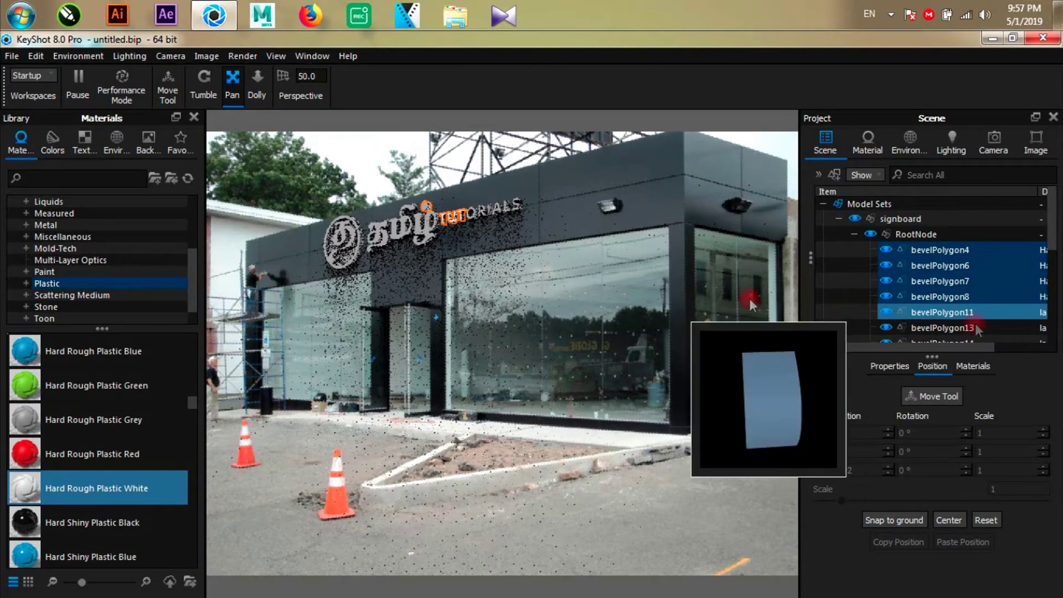
left_click(475, 216)
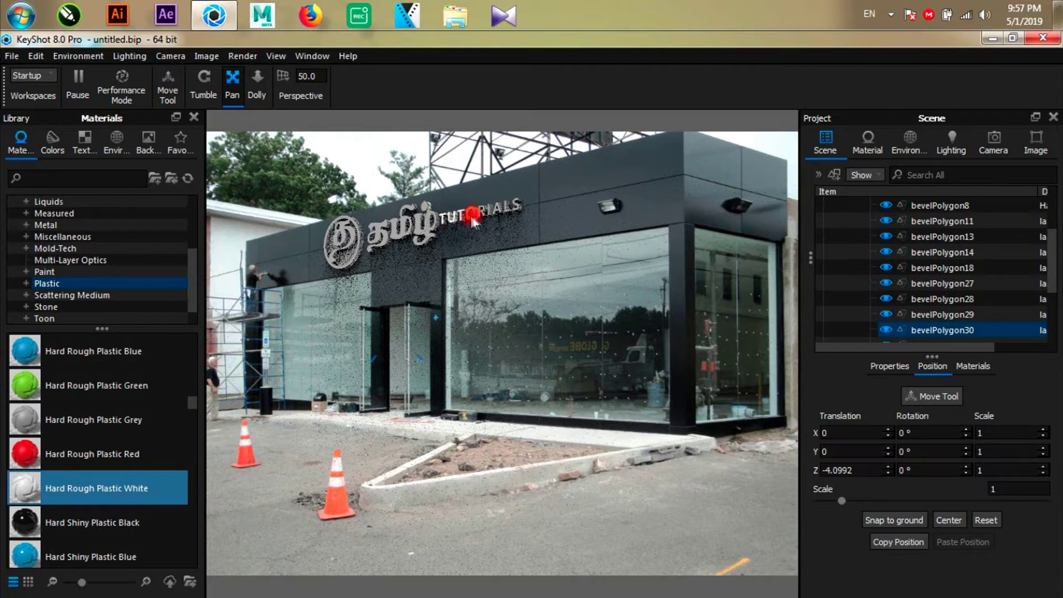
scroll(983, 321, "down", 3)
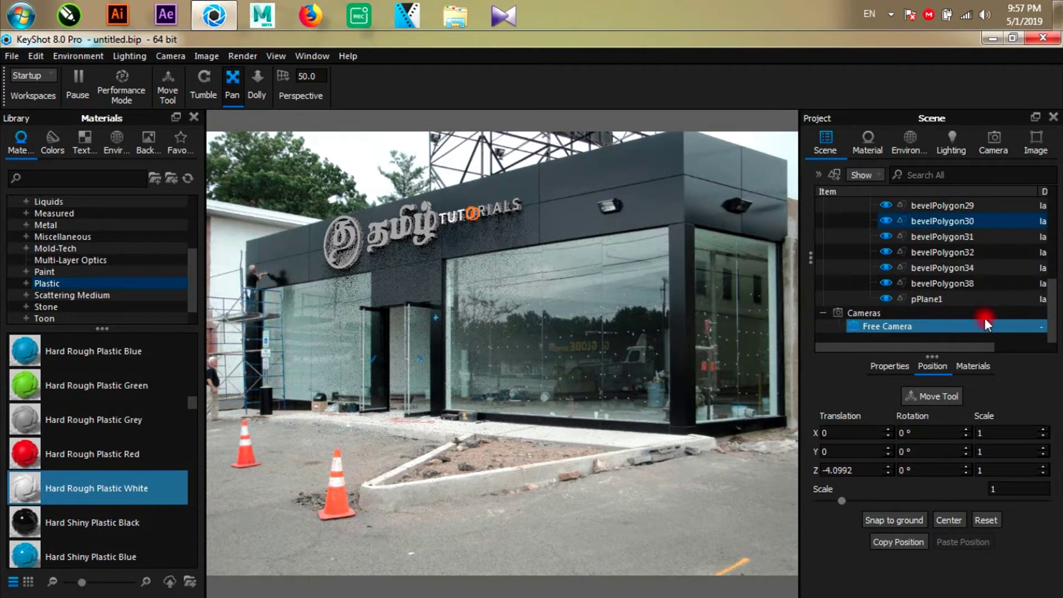
left_click(968, 283, "ctrl")
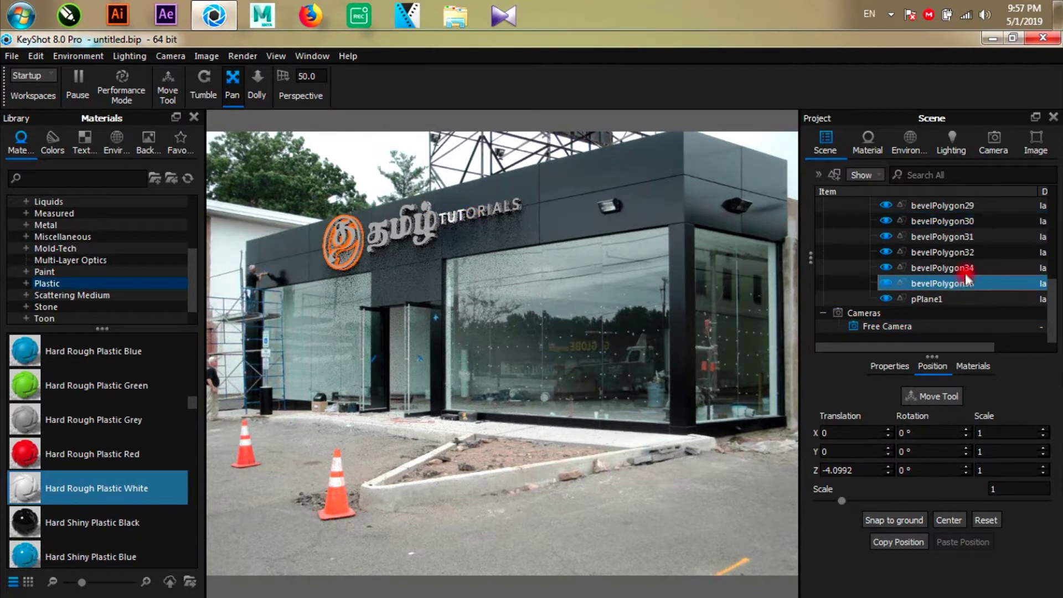
Select bevelPolygon11 through bevelPolygon34 in the scene tree and apply the Hard Rough Plastic White material to them.
left_click(964, 266)
left_click(966, 250, "ctrl")
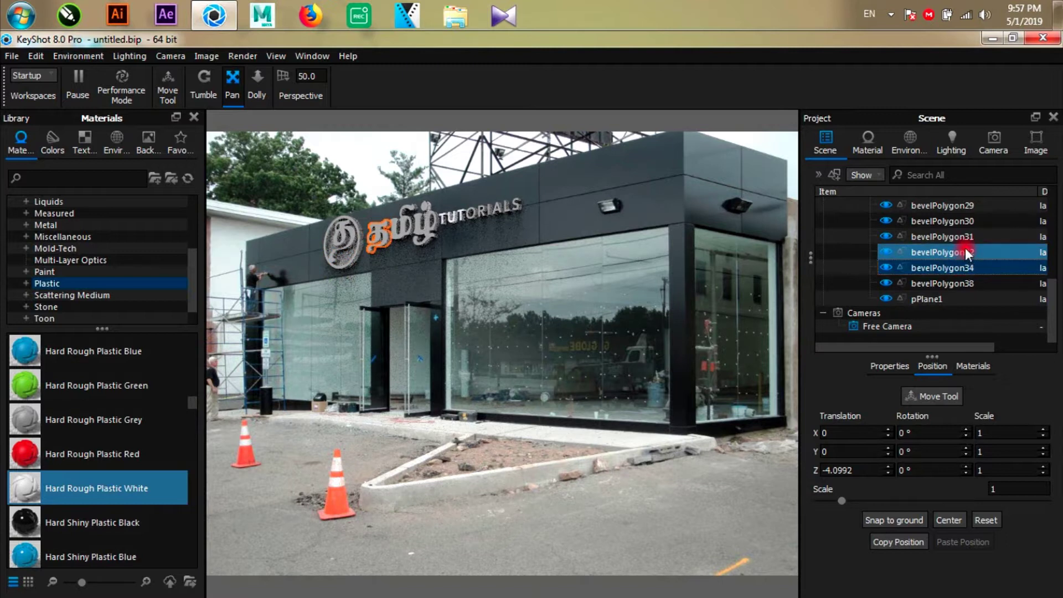
left_click(968, 235, "ctrl")
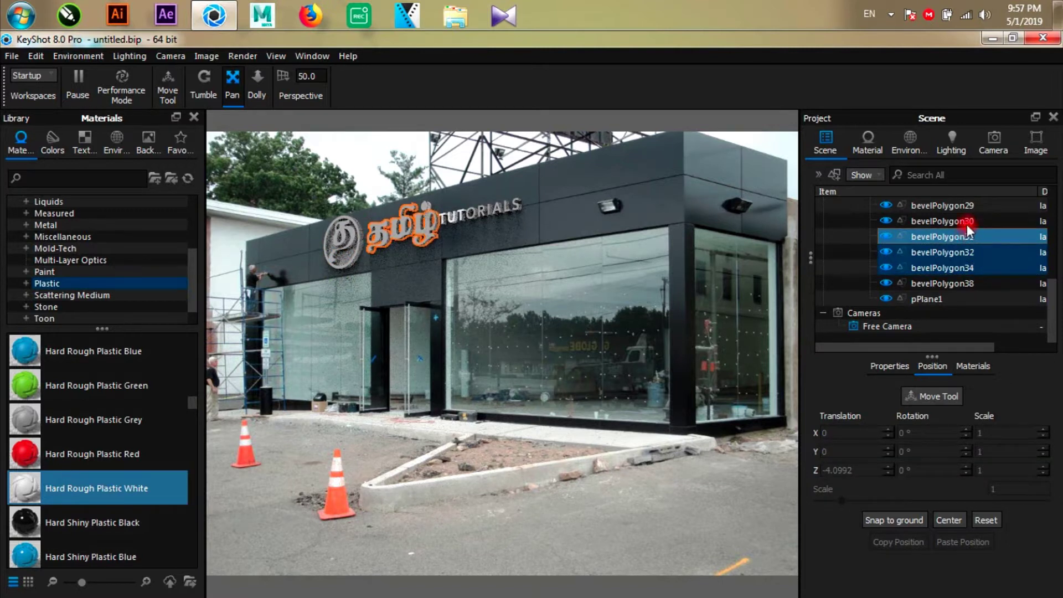
left_click(966, 222, "ctrl")
left_click(962, 206, "ctrl")
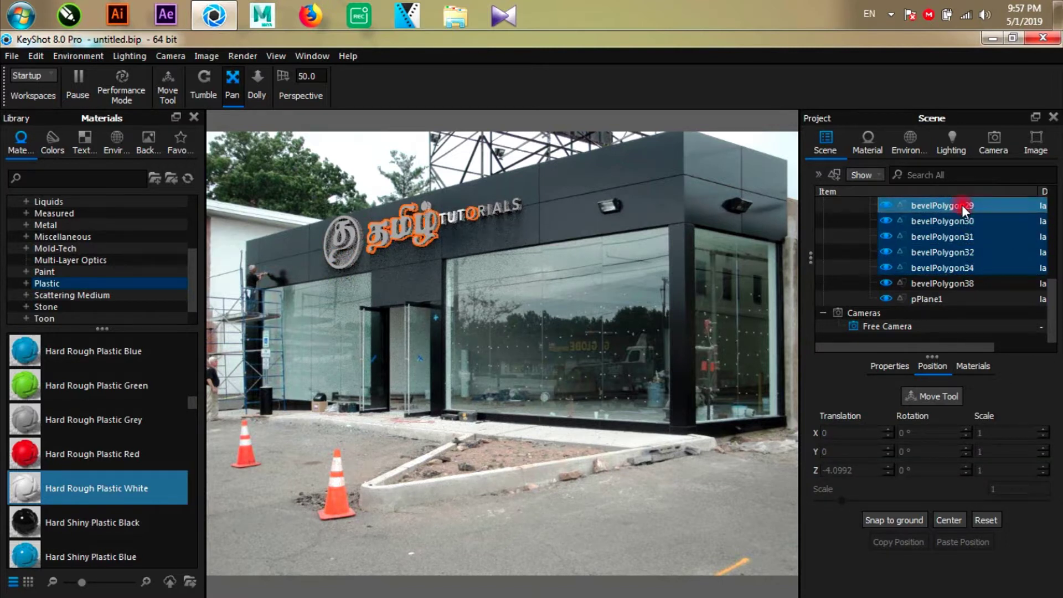
scroll(945, 238, "up", 2)
left_click(965, 283, "ctrl")
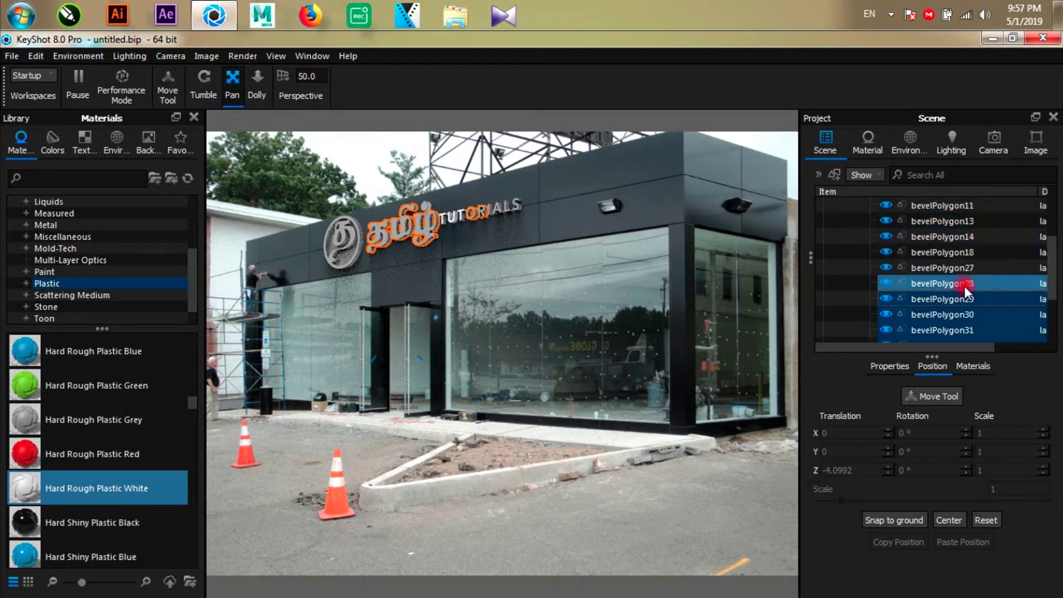
left_click(968, 267, "ctrl")
left_click(970, 252, "ctrl")
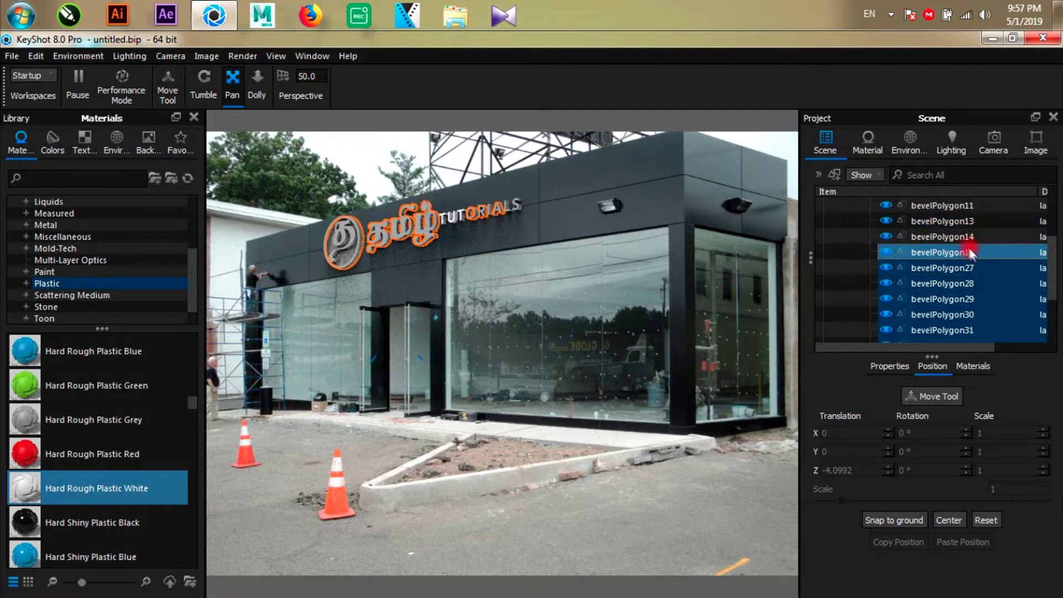
left_click(963, 237, "ctrl")
left_click(963, 219, "ctrl")
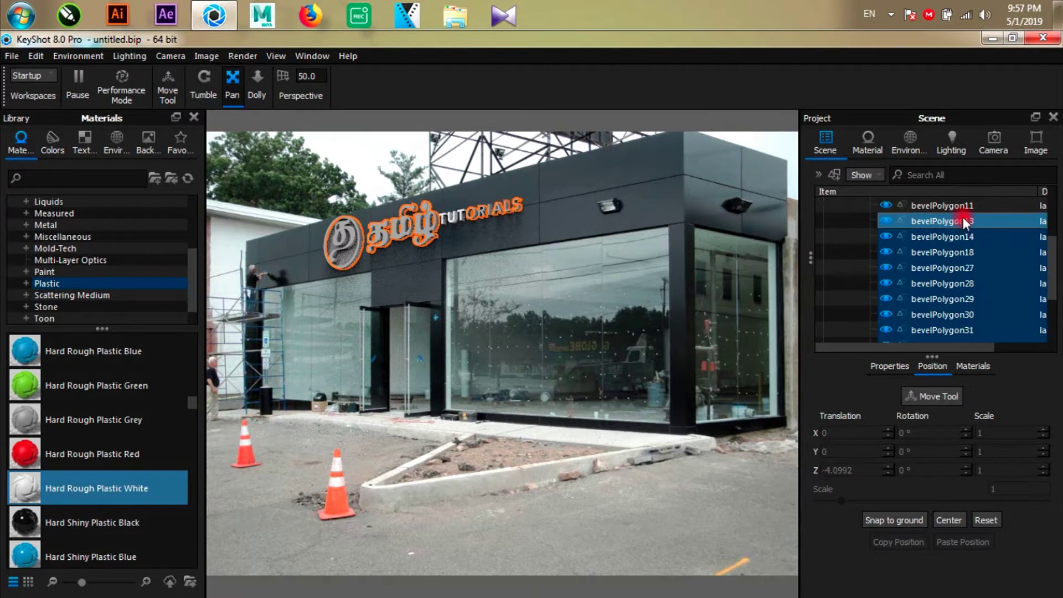
scroll(959, 217, "up", 1)
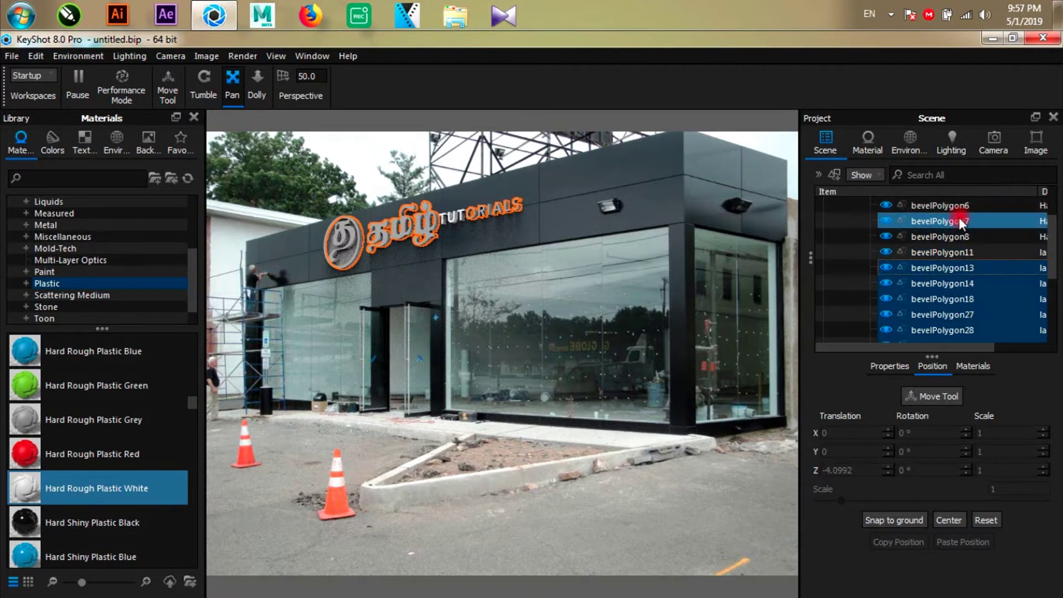
left_click(968, 254, "ctrl")
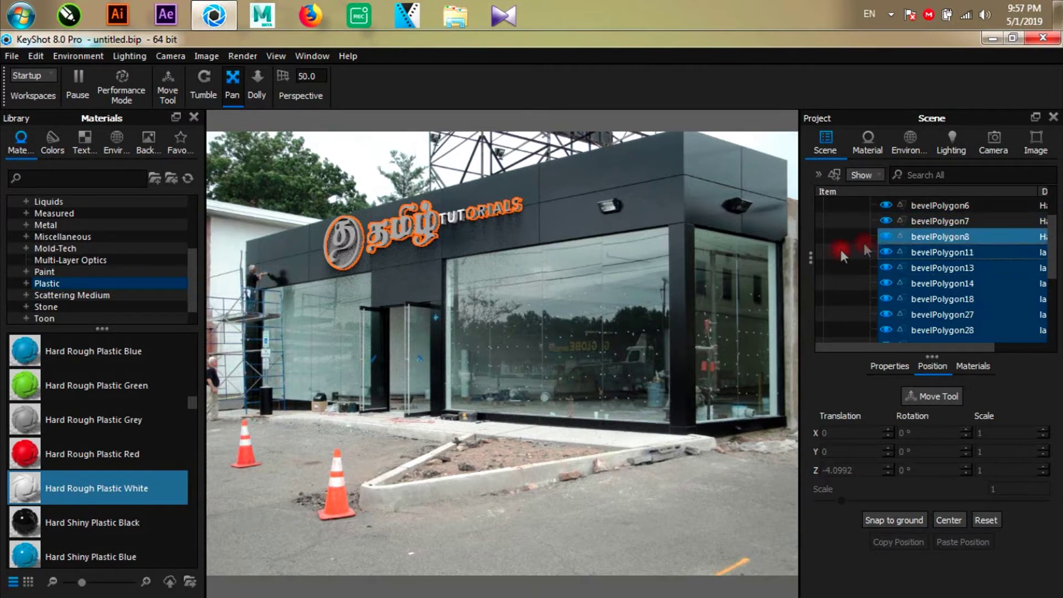
left_click_drag(61, 480, 921, 281)
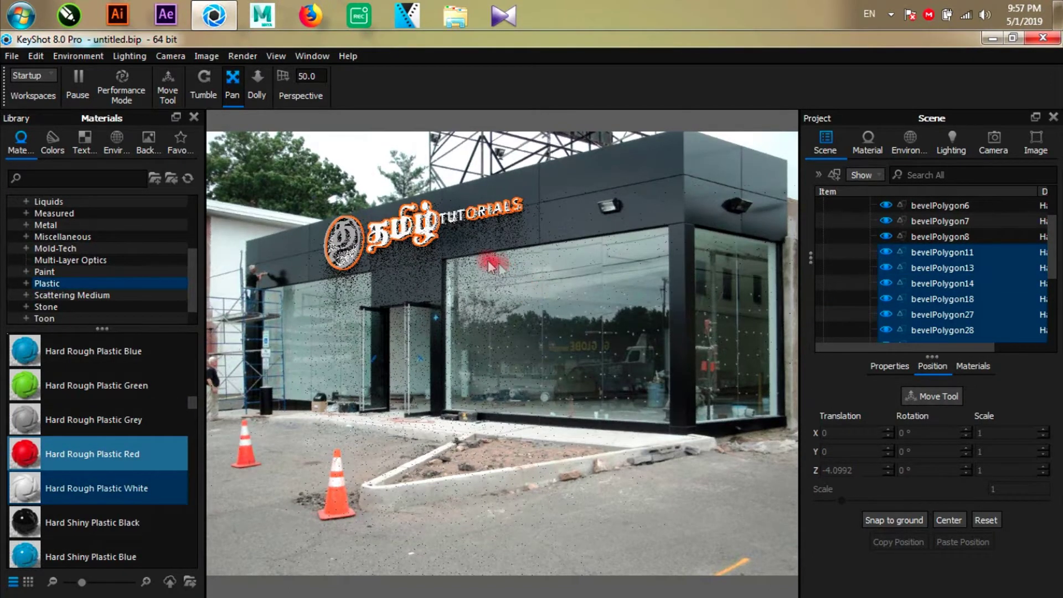
Select pieces between bevelPolygon29 and bevelPolygon38 to identify which parts of the sign they form.
left_click(554, 283)
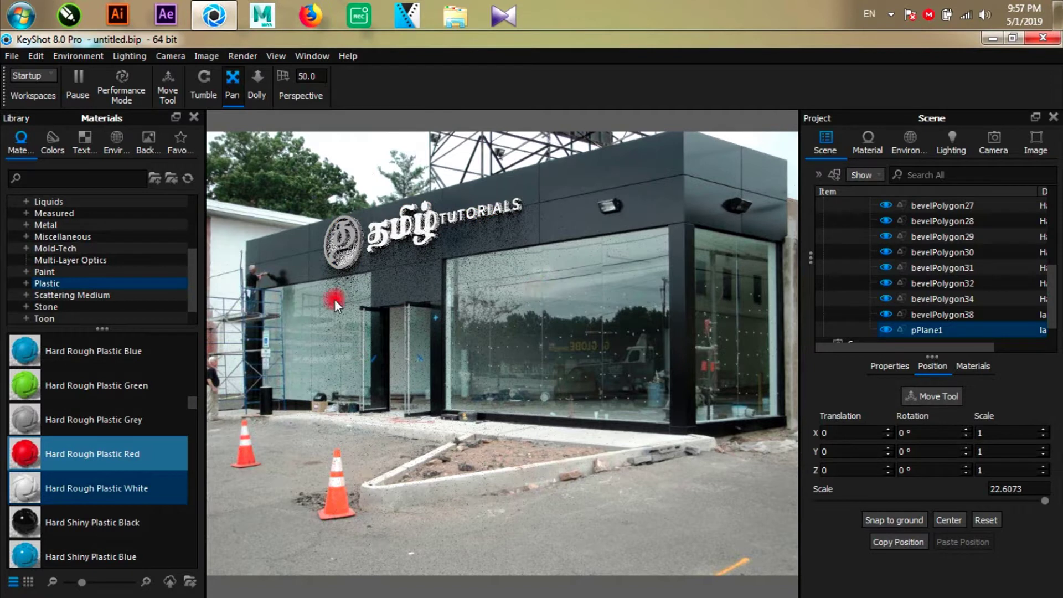
left_click(420, 232)
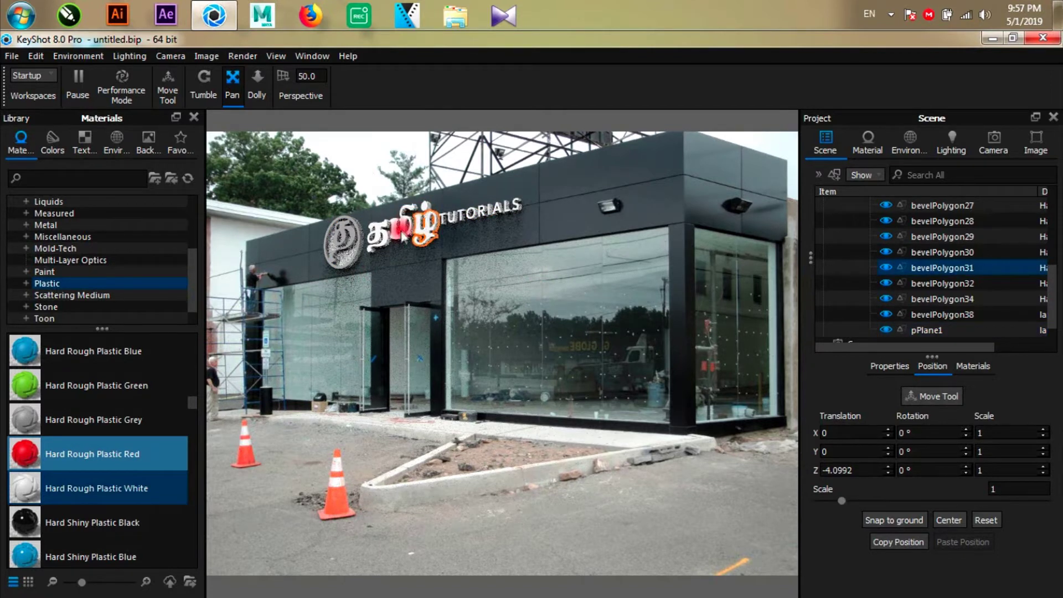
left_click(897, 284)
left_click(961, 253)
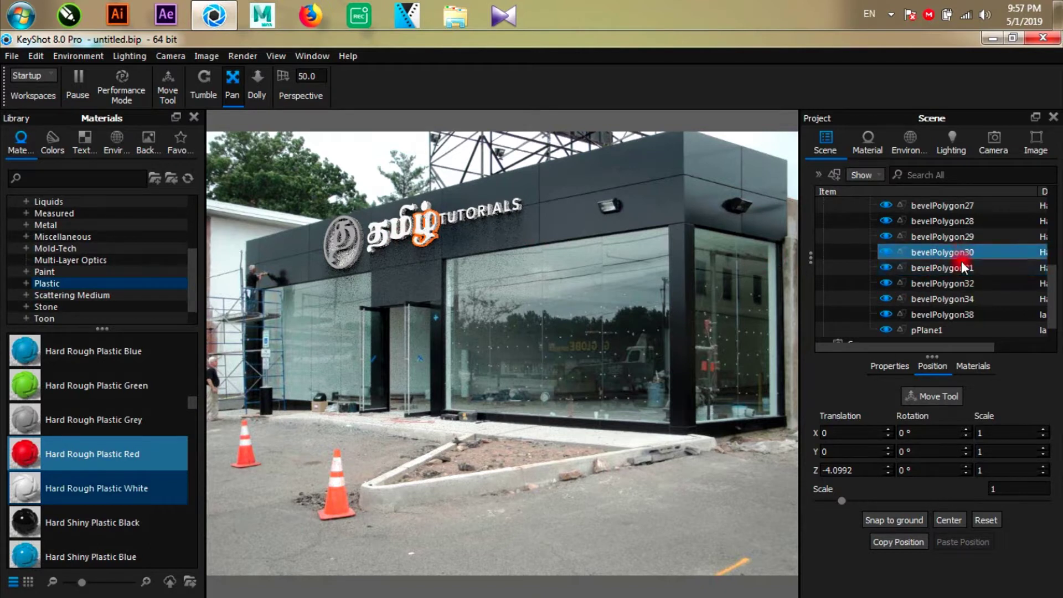
left_click(948, 298, "shift")
left_click(960, 237)
left_click(982, 268, "shift")
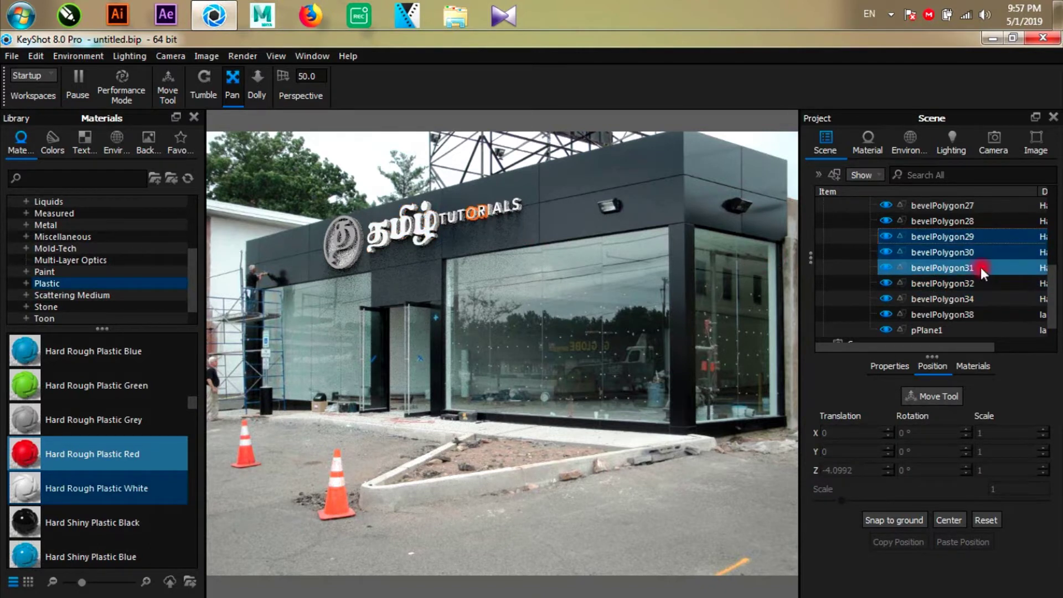
left_click(959, 314)
left_click(958, 301)
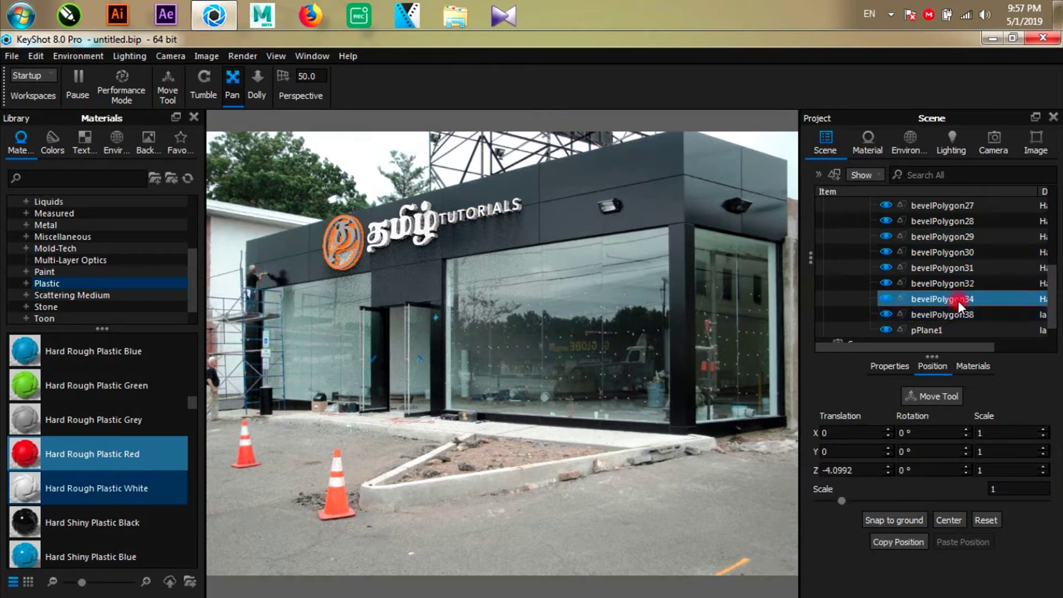
left_click(957, 283, "shift")
left_click(962, 250, "shift")
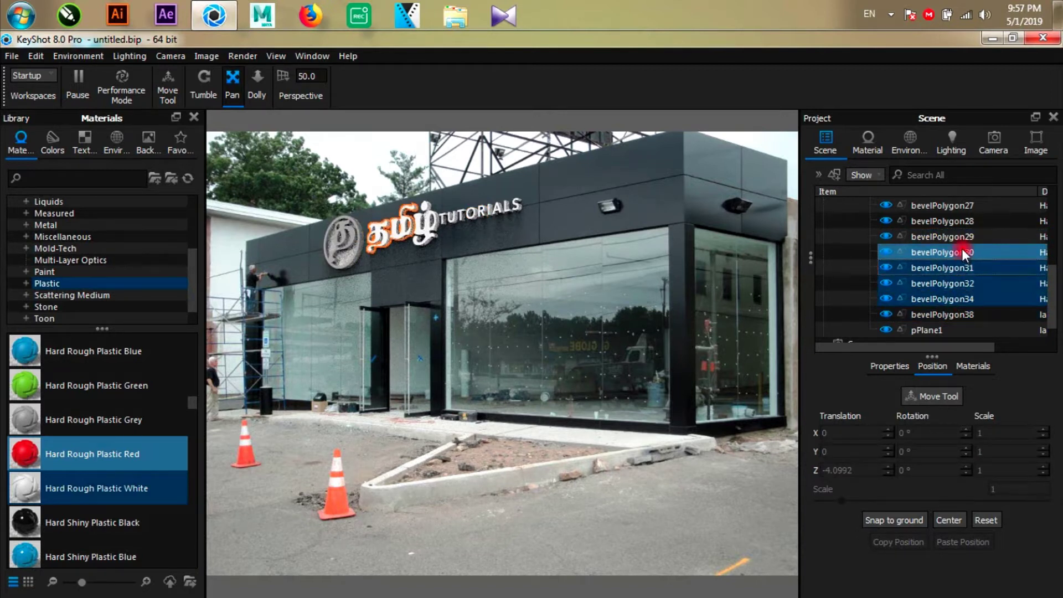
Browse the plastic materials and try applying Clear Textured Plastic Black to the round emblem, bevelPolygon38.
scroll(118, 476, "down", 10)
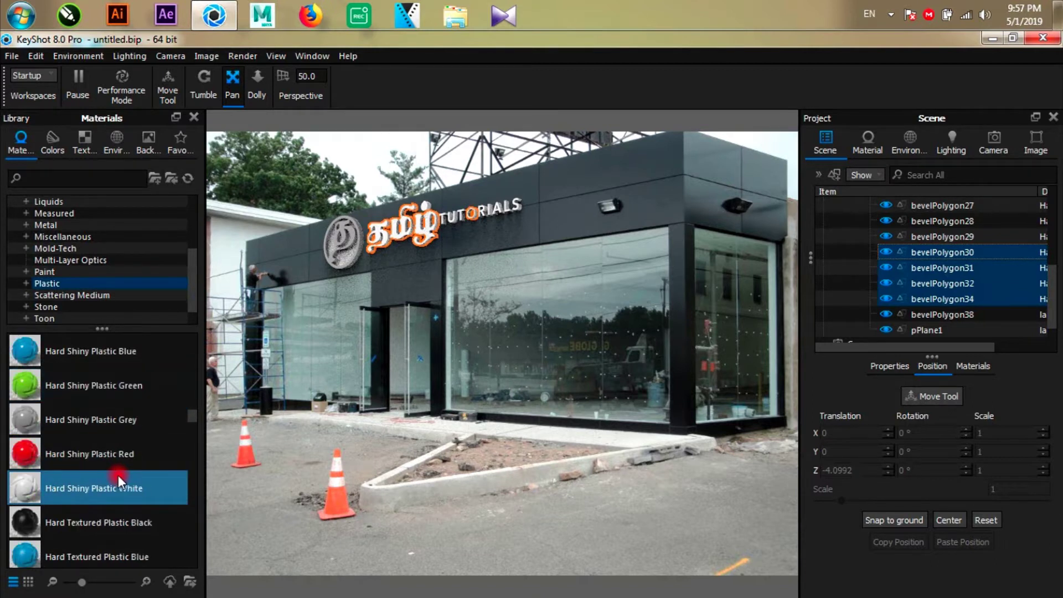
scroll(120, 474, "down", 7)
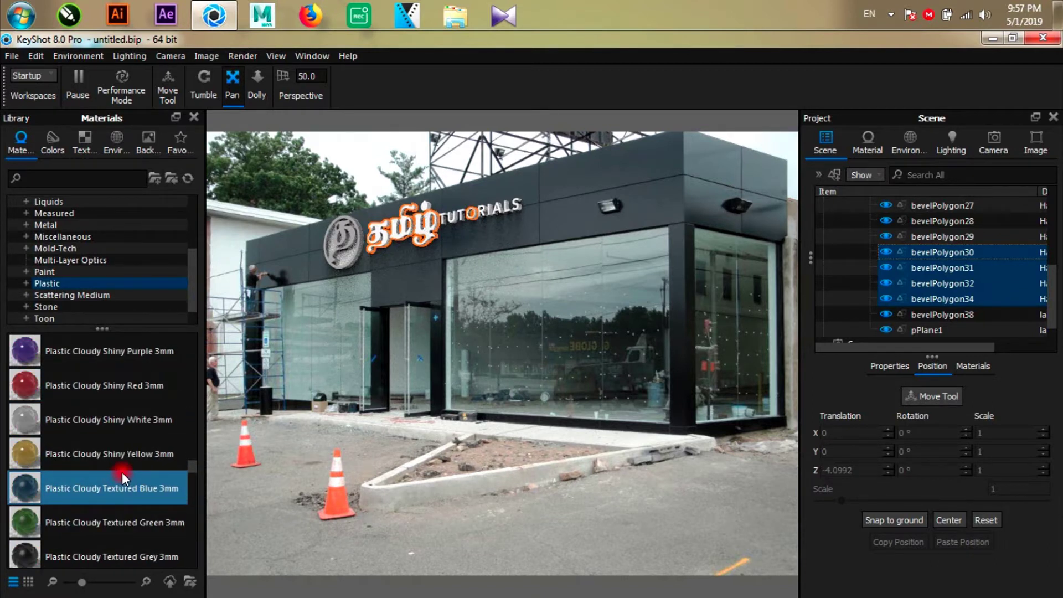
scroll(124, 467, "down", 3)
scroll(124, 468, "up", 12)
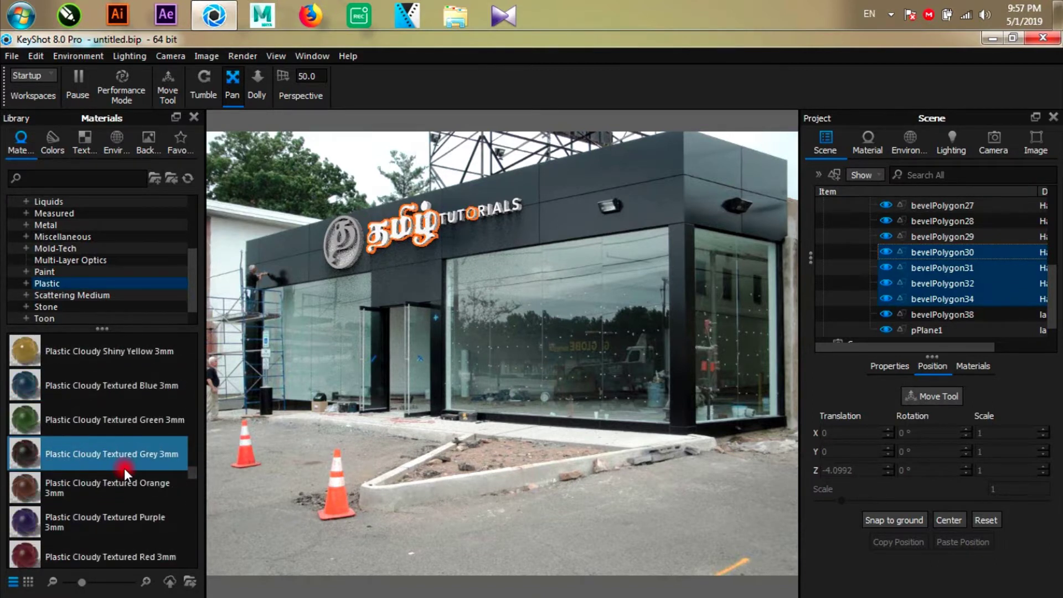
scroll(124, 467, "up", 8)
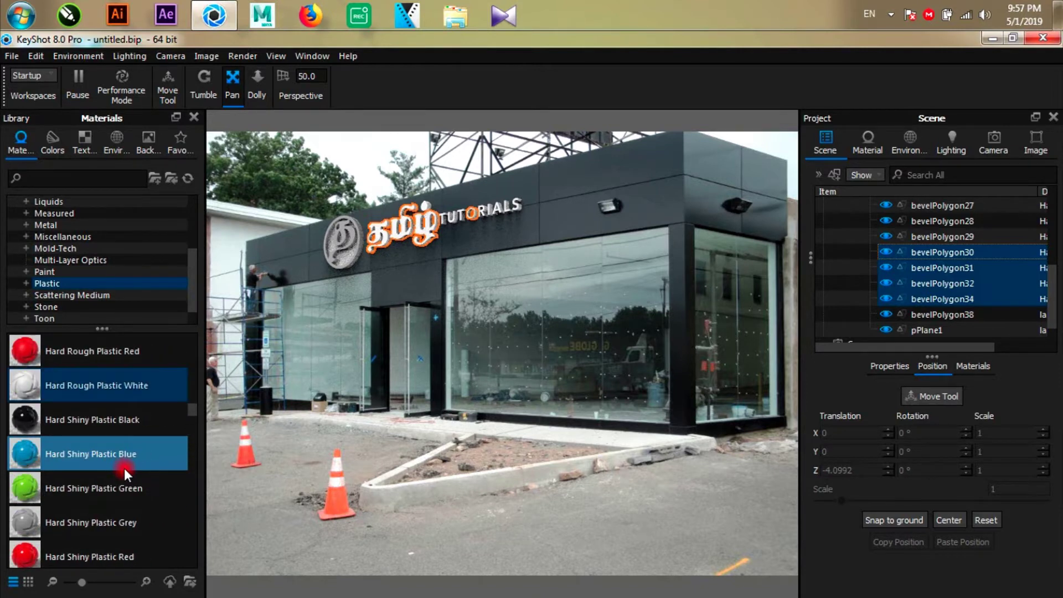
scroll(124, 467, "up", 8)
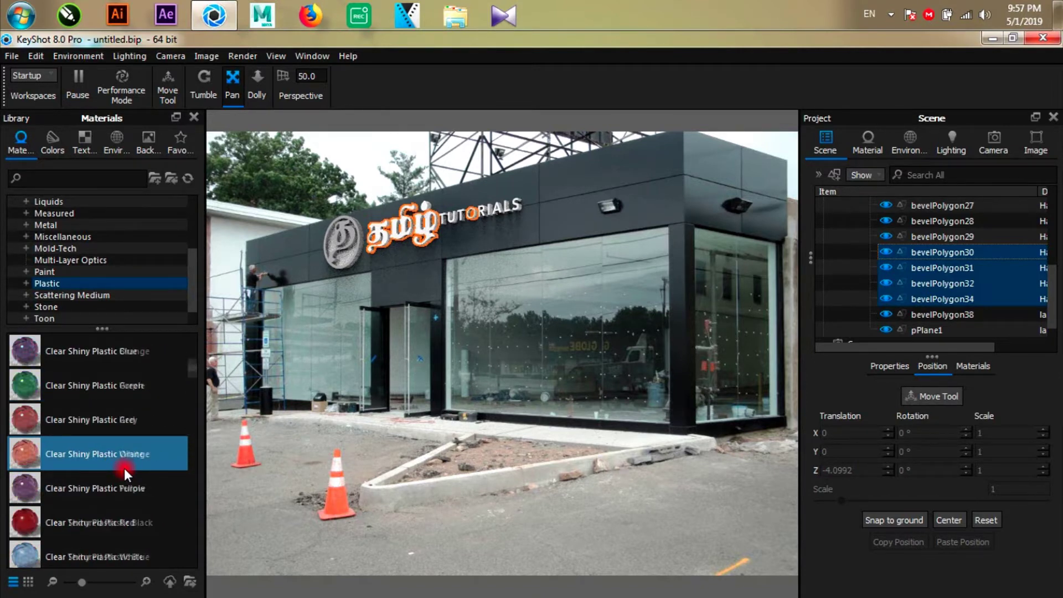
scroll(124, 467, "down", 10)
left_click(935, 314)
mouse_move(65, 397)
left_mouse_down()
mouse_move(325, 283)
mouse_move(350, 261)
mouse_move(90, 359)
mouse_move(71, 386)
mouse_move(62, 443)
mouse_move(76, 399)
left_mouse_up()
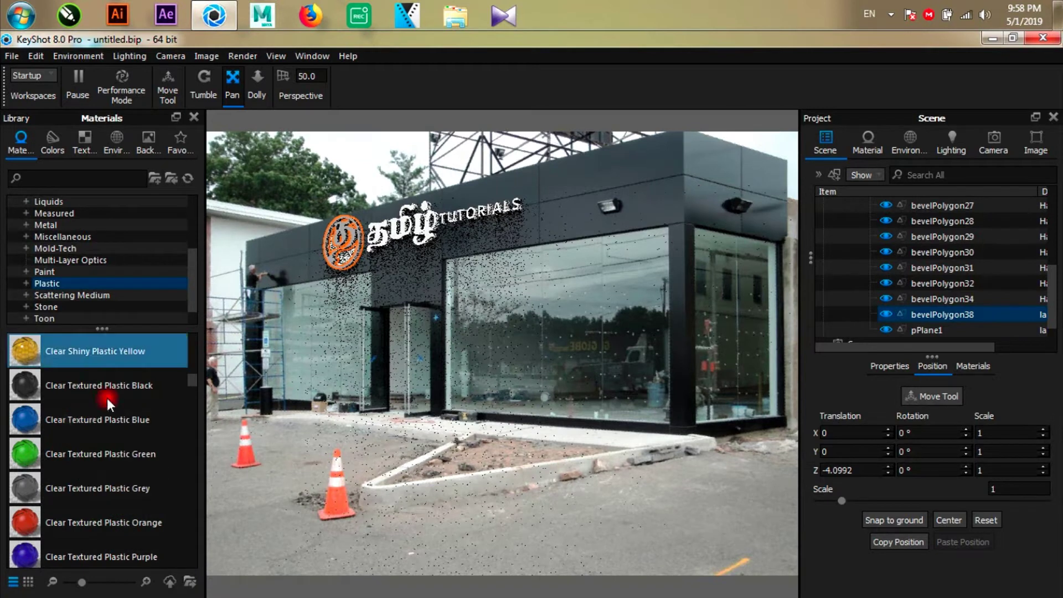
Unlink the materials of all parts under the signboard's RootNode.
left_click(921, 205)
scroll(945, 244, "up", 5)
left_click(945, 250)
left_click(921, 232)
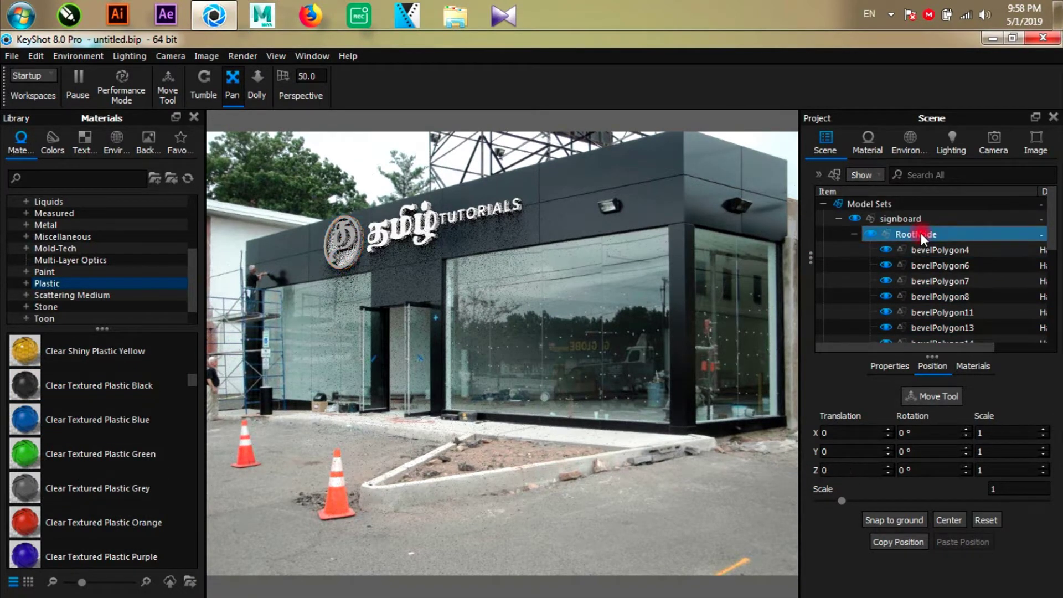
right_click(922, 233)
mouse_move(881, 14)
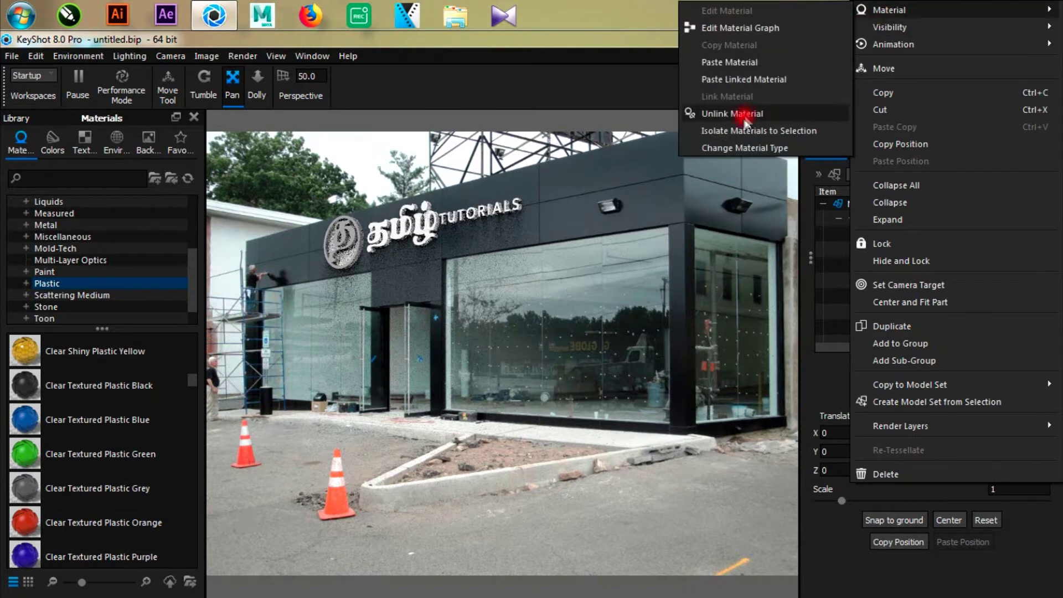
left_click(729, 114)
Select the round emblem bevelPolygon38 and look through the plastic materials for a suitable black one.
left_click(350, 255)
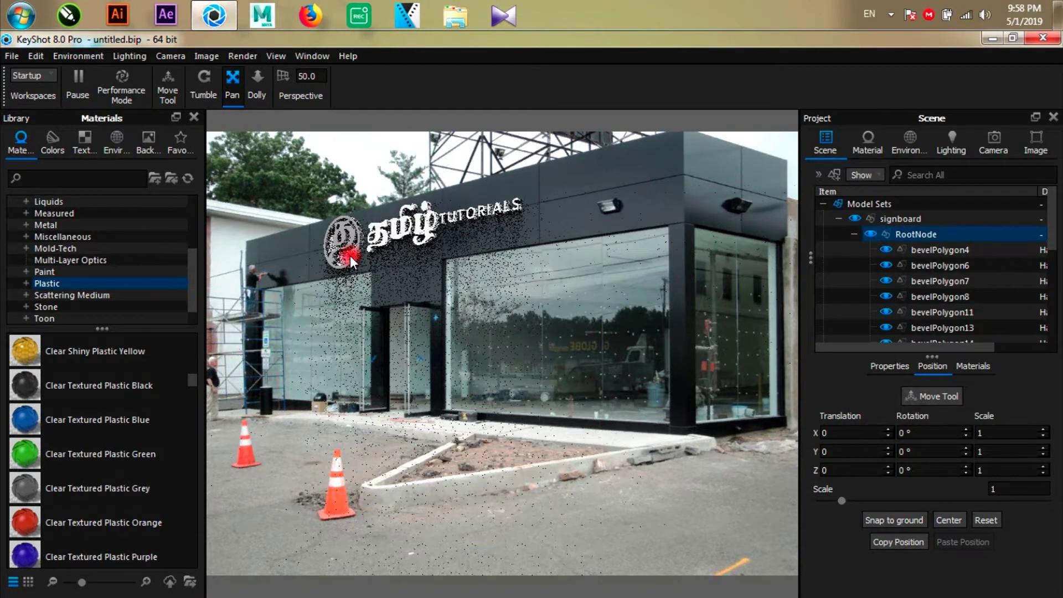
left_click(357, 224)
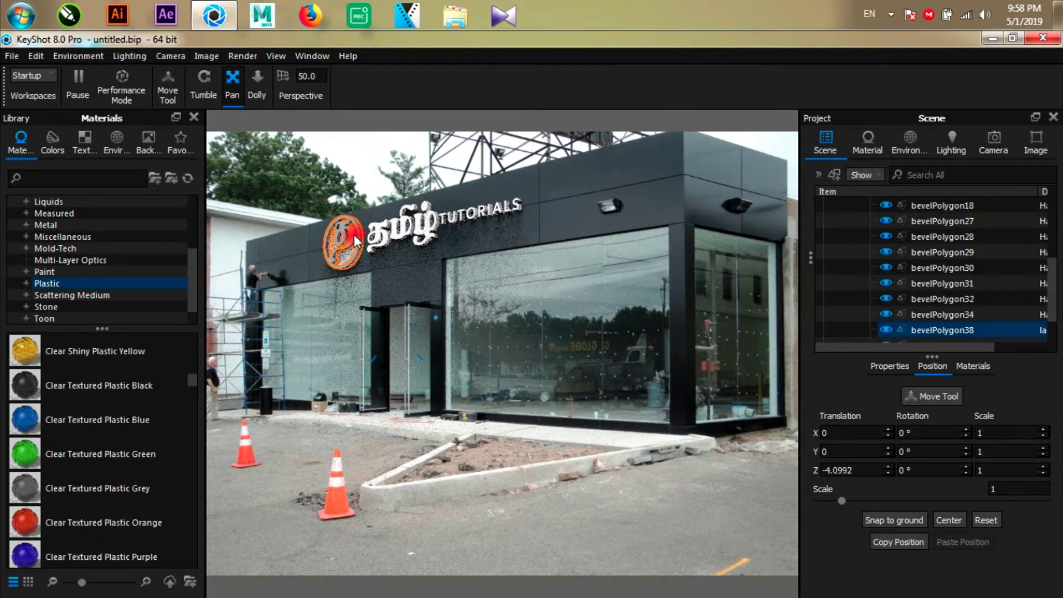
left_click(86, 398)
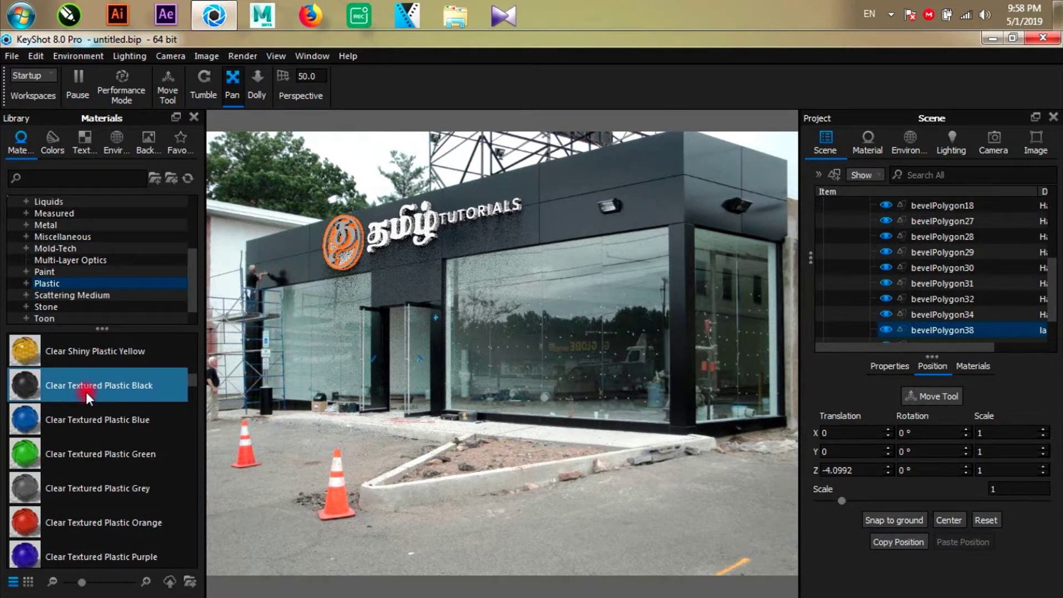
scroll(87, 401, "up", 6)
left_click(92, 355)
left_click(86, 382)
left_click(72, 414)
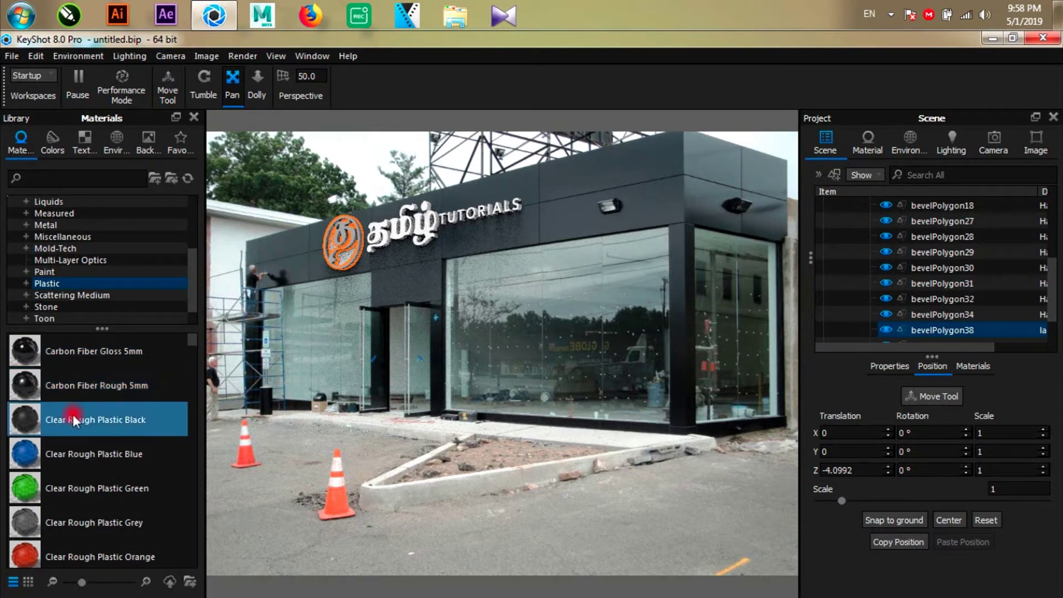
left_click(98, 404)
scroll(97, 401, "down", 4)
left_click(49, 270)
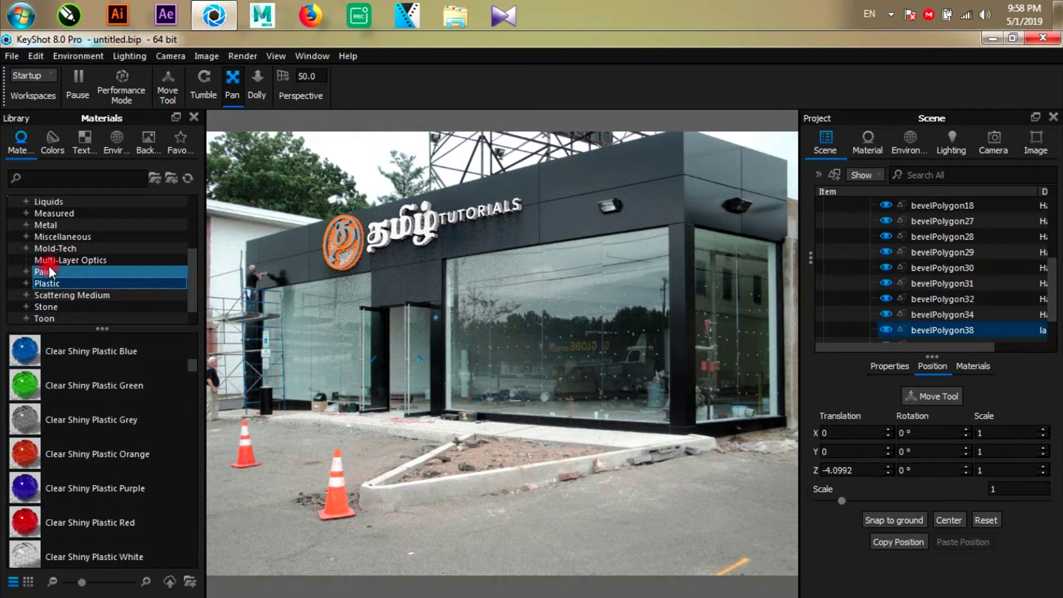
left_click(64, 394)
Search the material library for "black" and apply Leather Black 1000mm to the round emblem part bevelPolygon38.
left_click(50, 177)
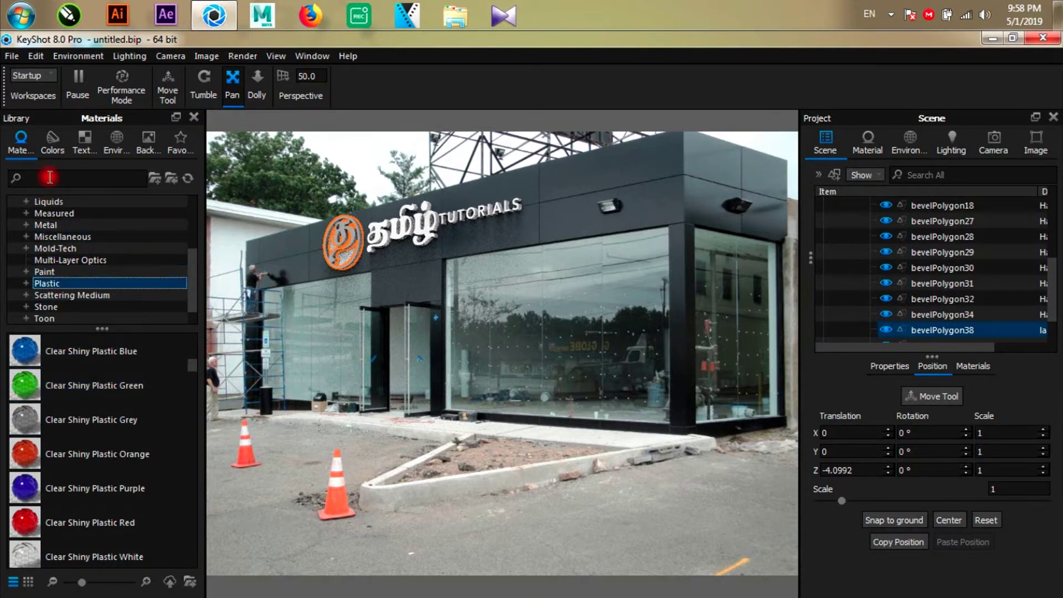
type("black")
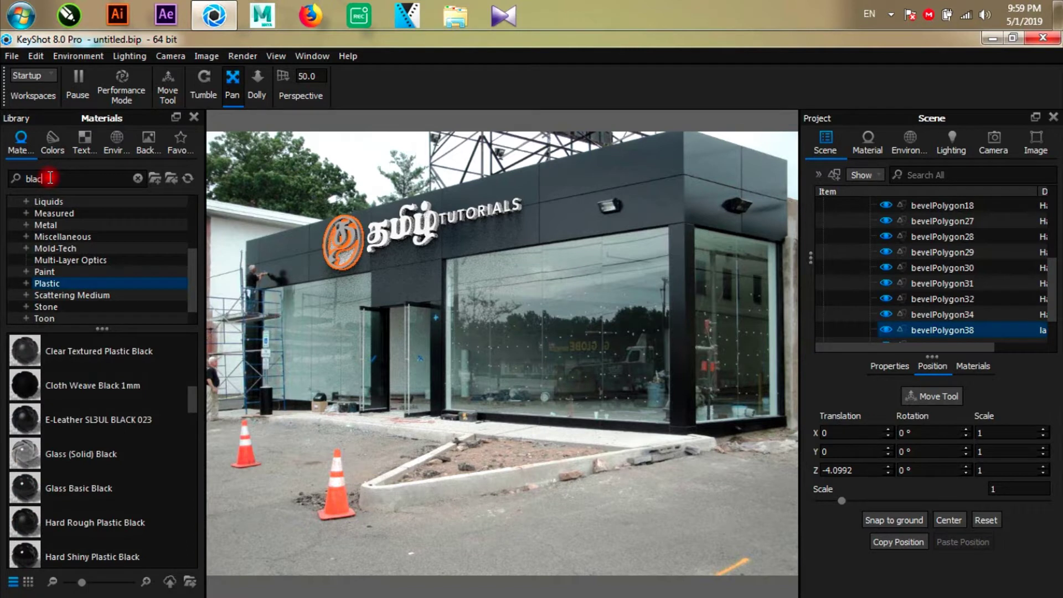
left_click(74, 422)
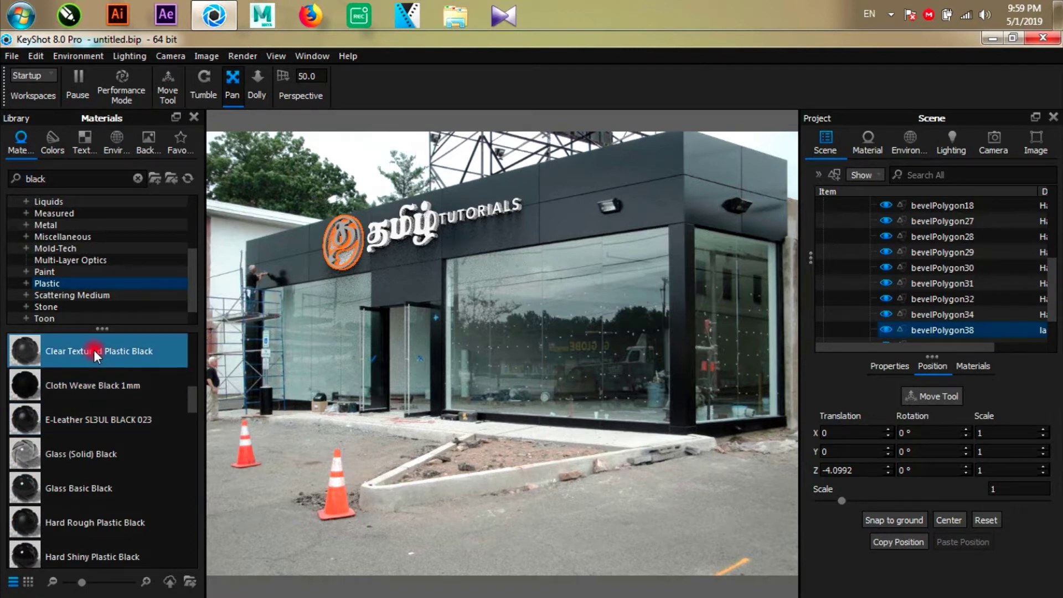
left_click(87, 478)
scroll(87, 478, "down", 3)
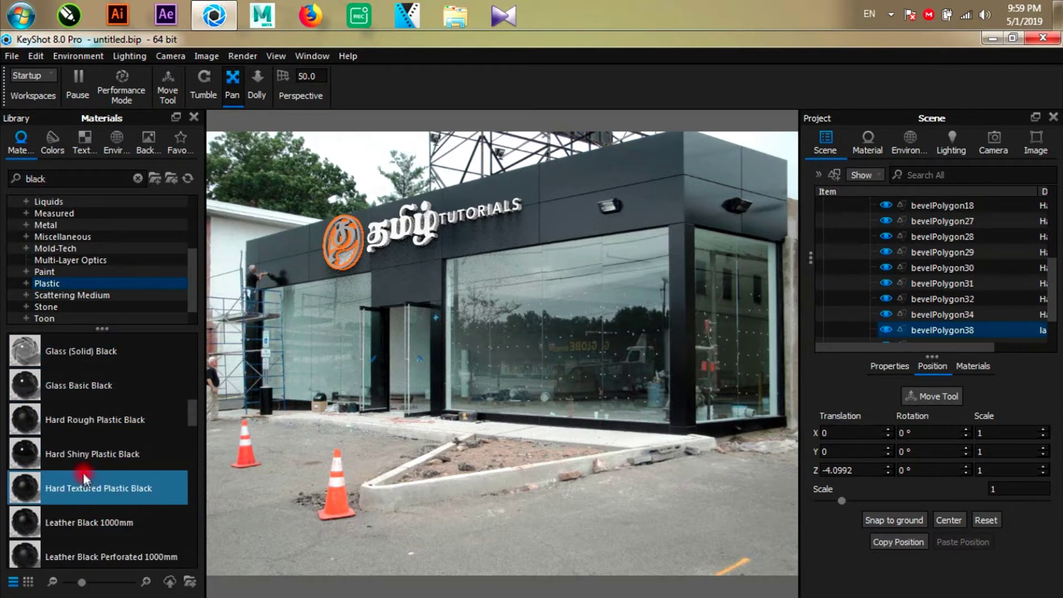
left_click_drag(72, 524, 939, 314)
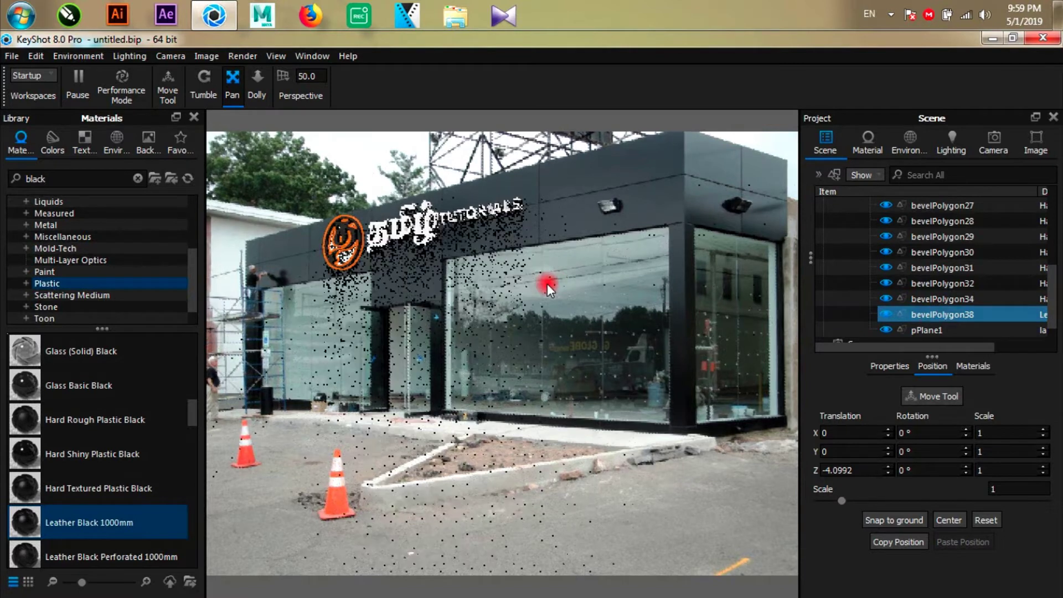
Select the emblem piece bevelPolygon27 and apply Paint Matte Yellow from the paint materials to it.
left_click(344, 254)
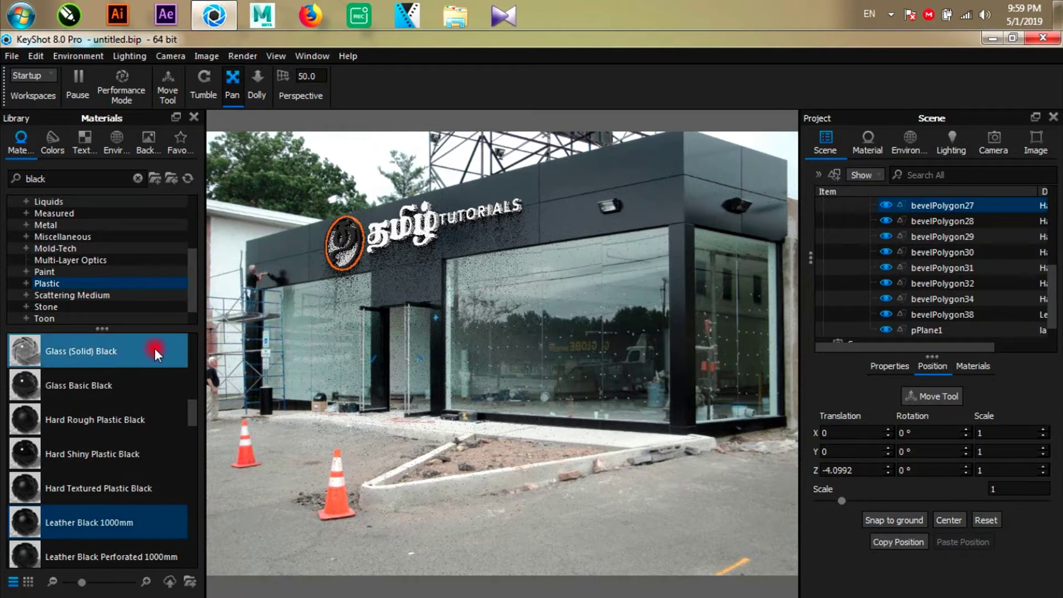
scroll(53, 289, "up", 2)
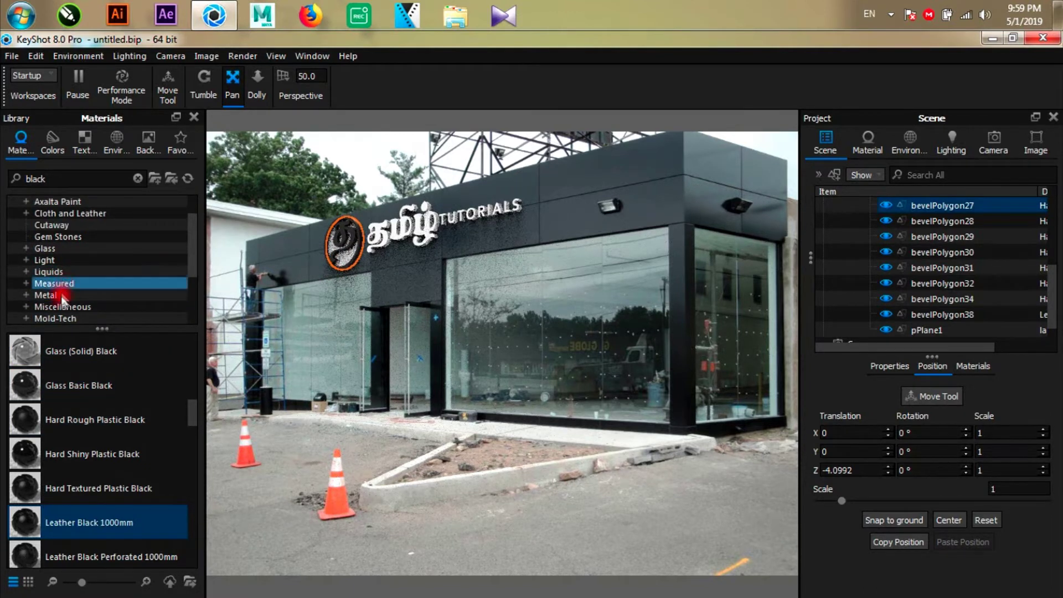
scroll(61, 301, "down", 2)
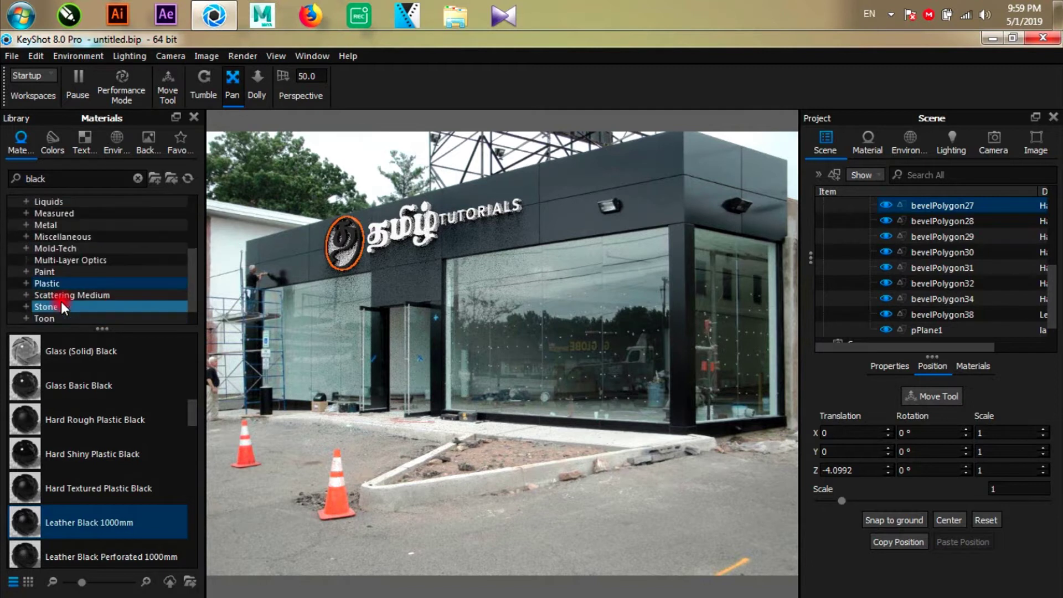
left_click(58, 271)
mouse_move(71, 414)
left_mouse_down()
mouse_move(915, 251)
mouse_move(935, 207)
mouse_move(936, 223)
mouse_move(347, 258)
left_mouse_up()
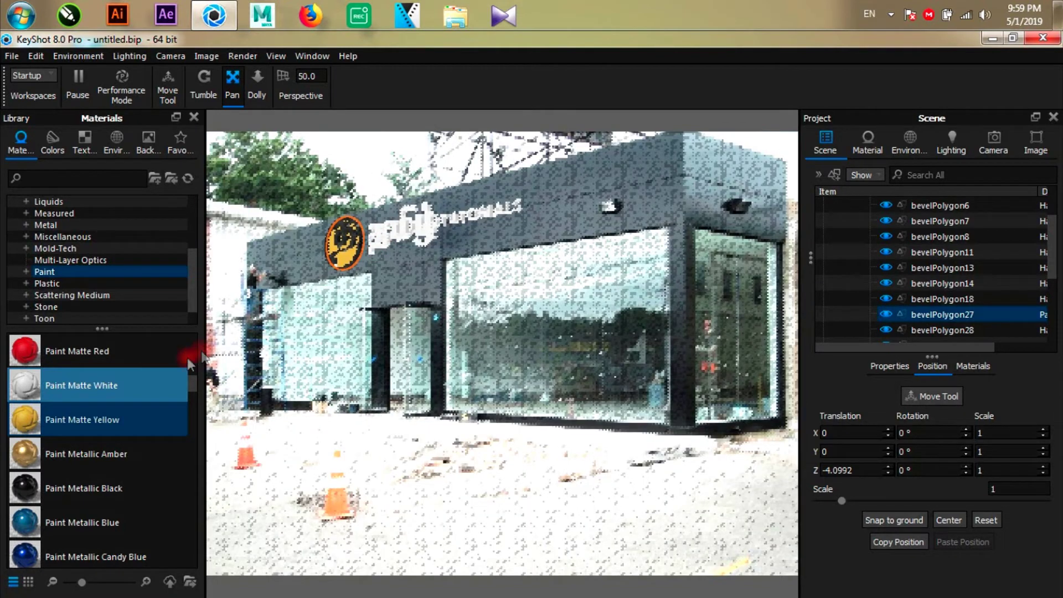
Apply Paint Matte Yellow to each large Tamil letter of the sign, linking the duplicate materials.
left_click(75, 420)
mouse_move(75, 420)
left_mouse_down()
mouse_move(341, 294)
mouse_move(392, 245)
mouse_move(384, 240)
left_mouse_up()
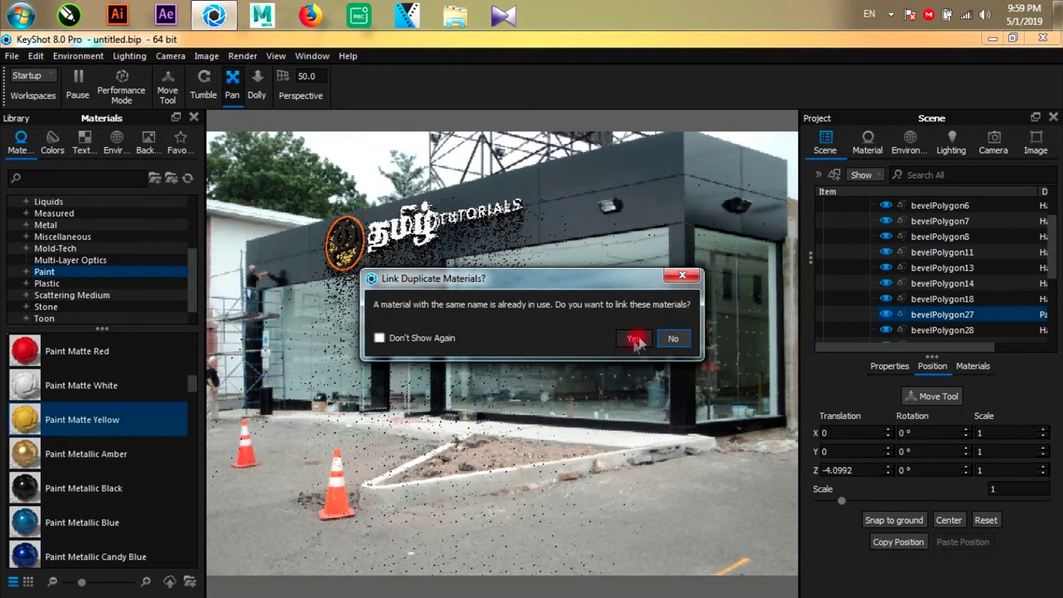
left_click(450, 333)
mouse_move(83, 423)
left_mouse_down()
mouse_move(304, 315)
mouse_move(404, 230)
left_mouse_up()
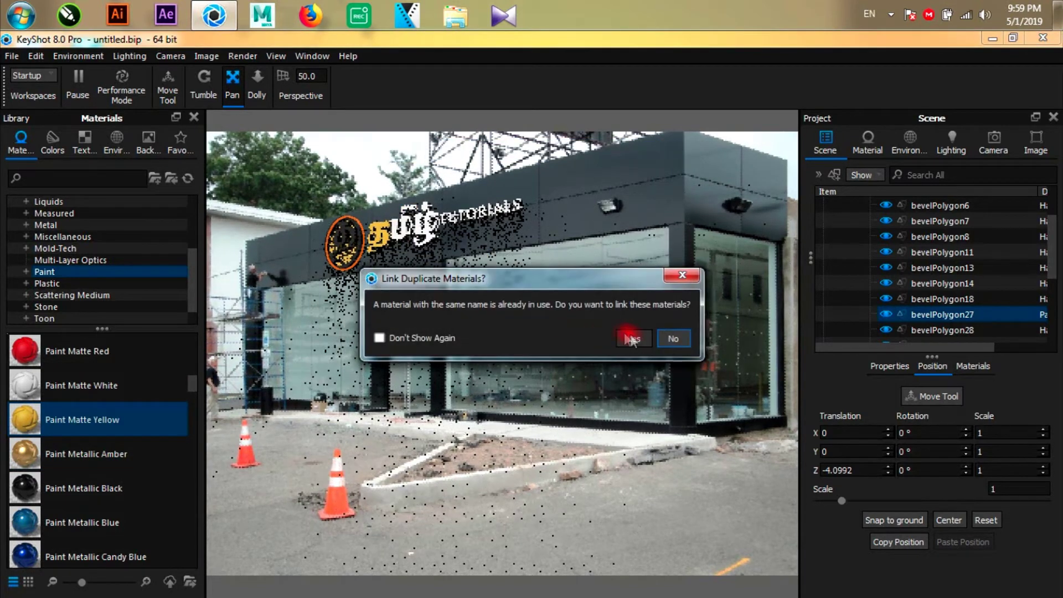
left_click(152, 384)
mouse_move(53, 421)
left_mouse_down()
mouse_move(398, 216)
mouse_move(423, 221)
left_mouse_up()
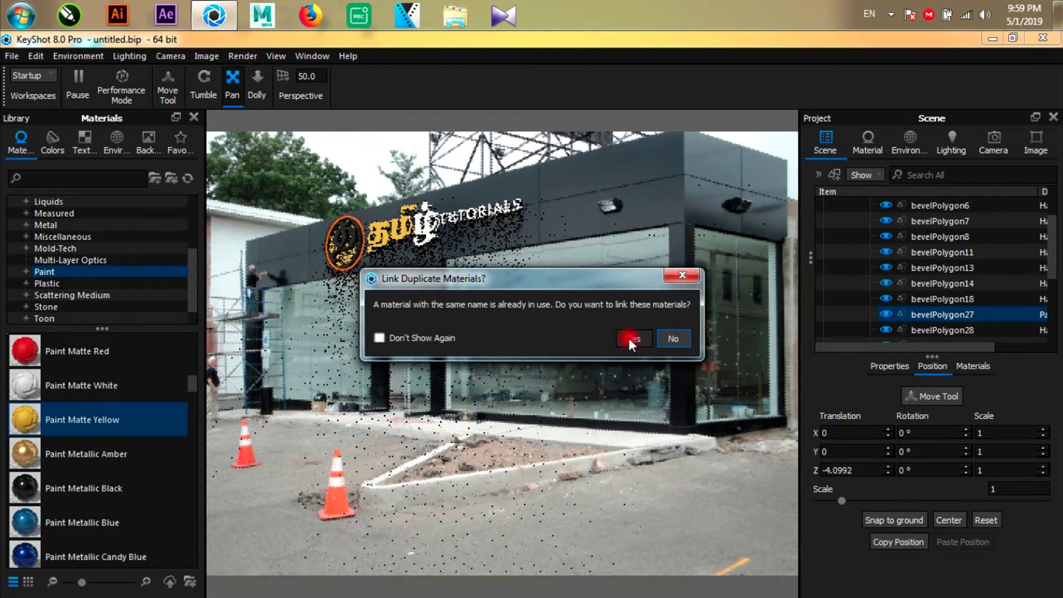
left_click(632, 336)
mouse_move(81, 426)
left_mouse_down()
mouse_move(439, 215)
mouse_move(442, 226)
left_mouse_up()
left_click(632, 338)
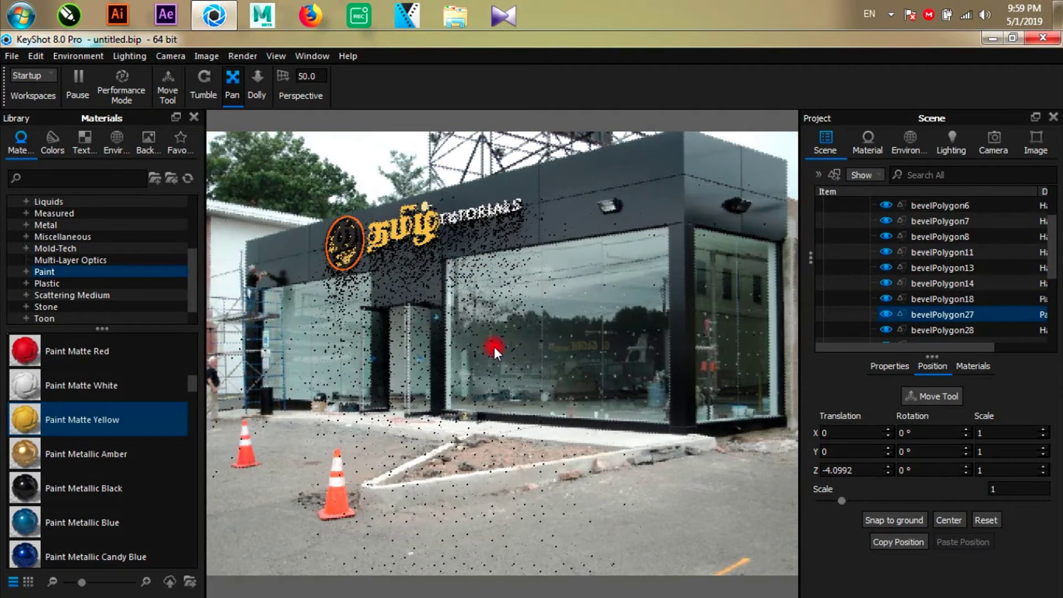
Render a JPEG still image named signboard at the 1920 x 1440 preset resolution.
left_click(592, 212)
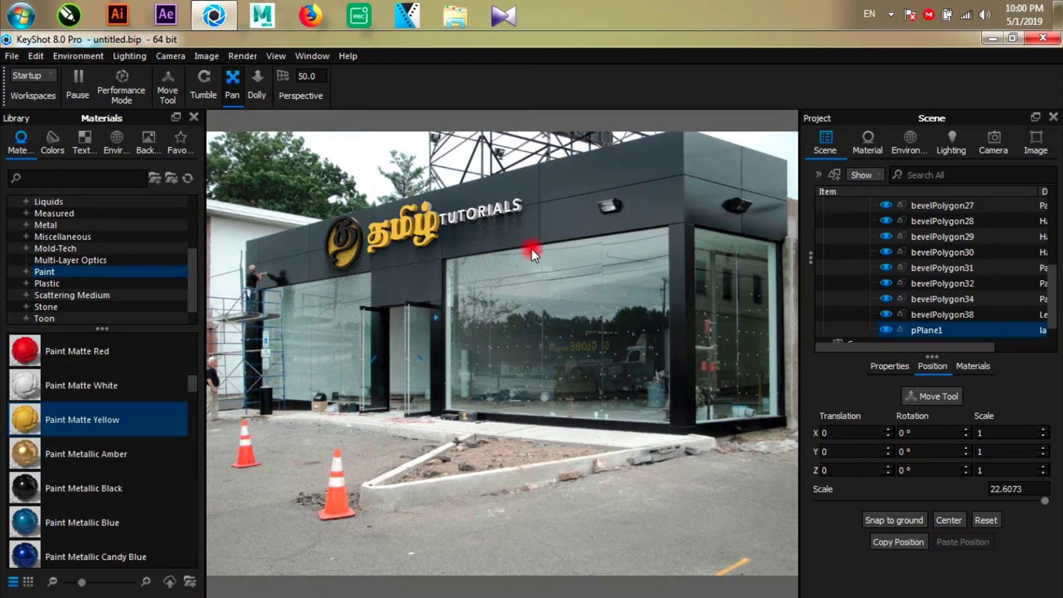
left_click(244, 56)
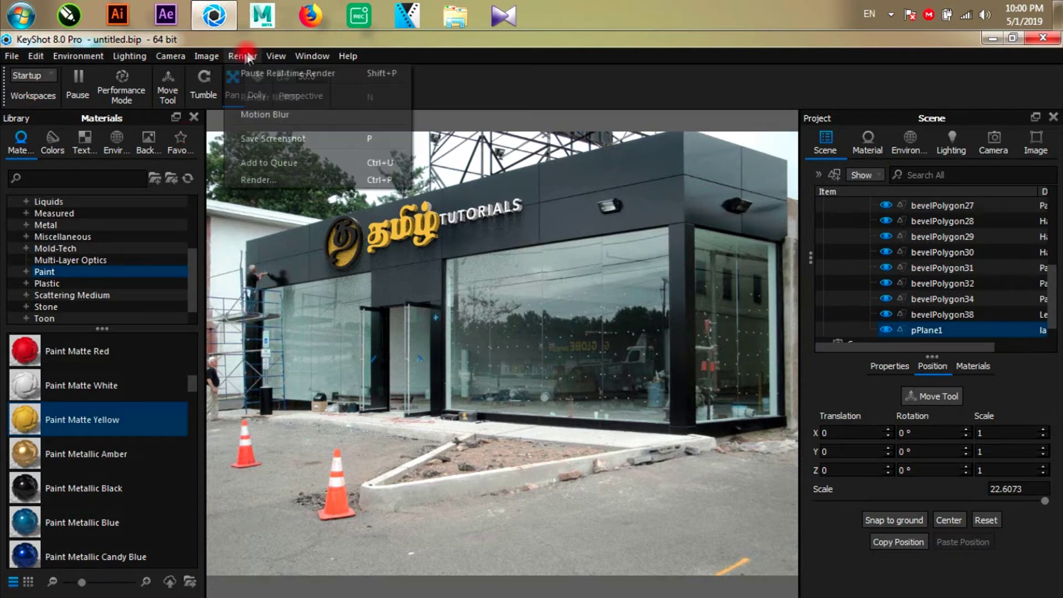
left_click(272, 180)
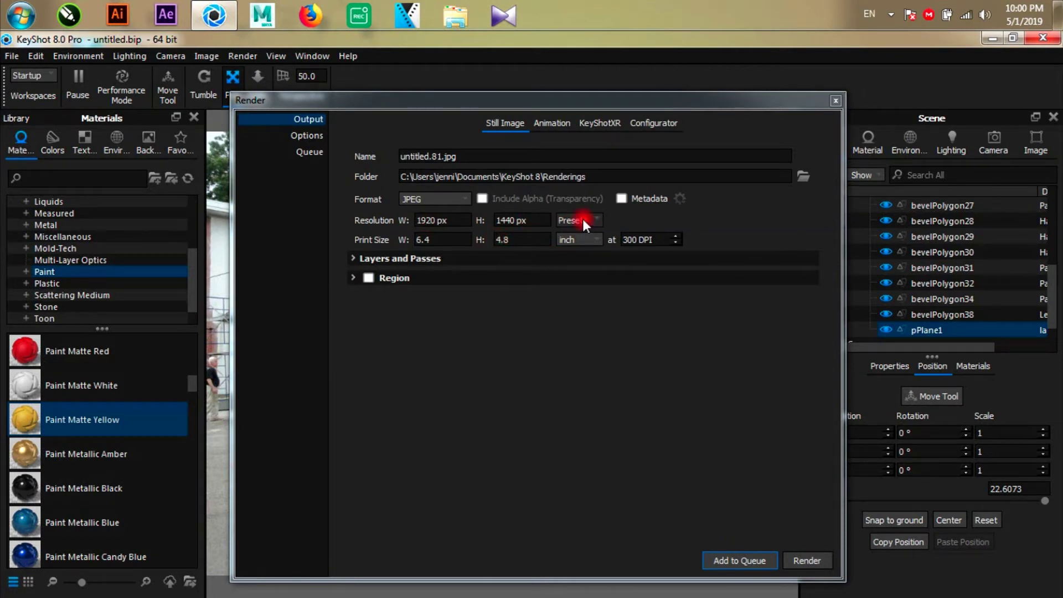
double_click(435, 156)
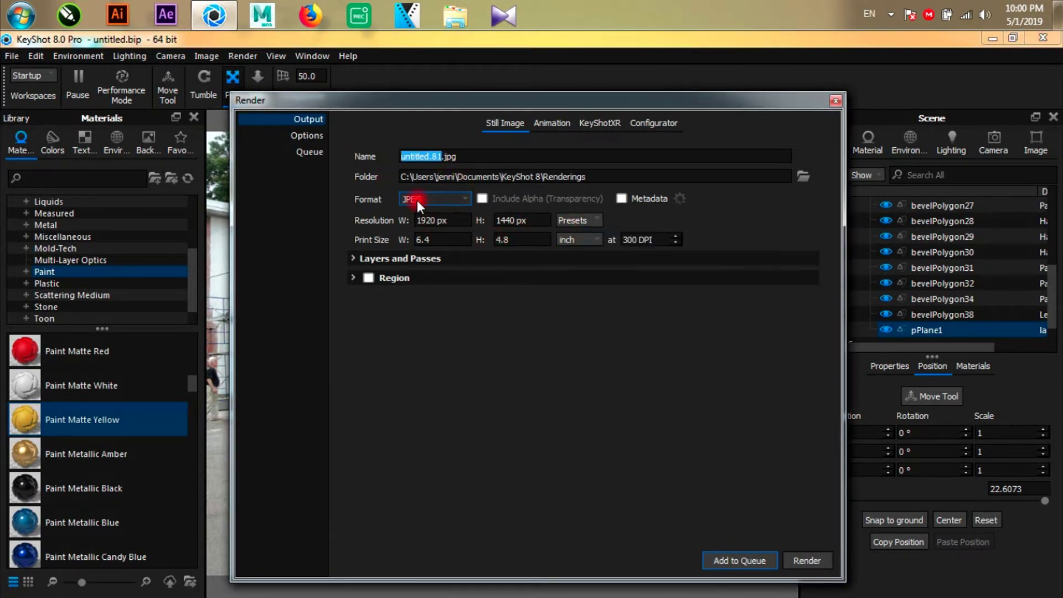
type("signboard")
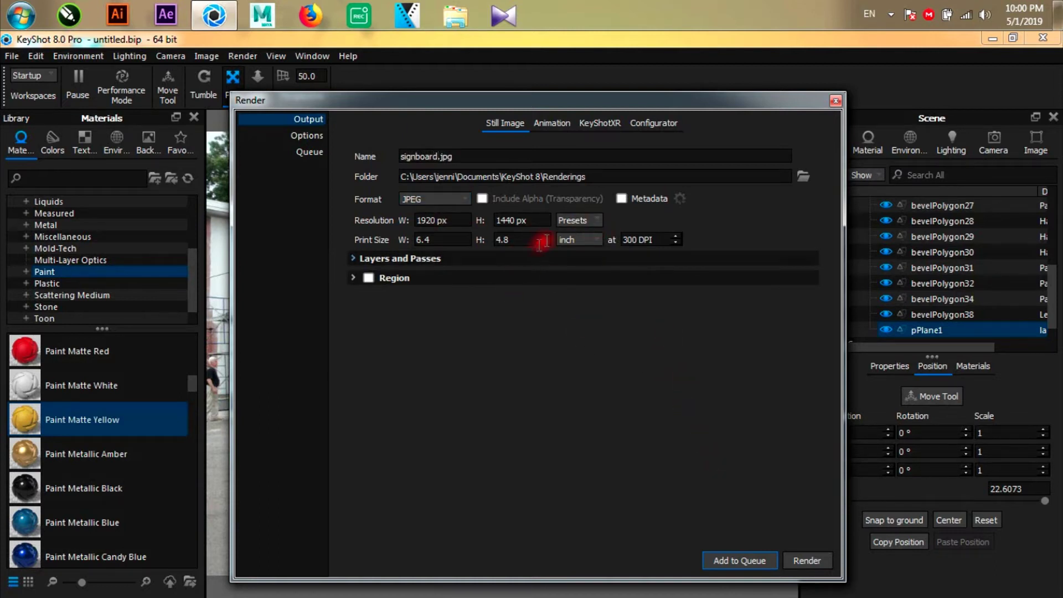
left_click(579, 220)
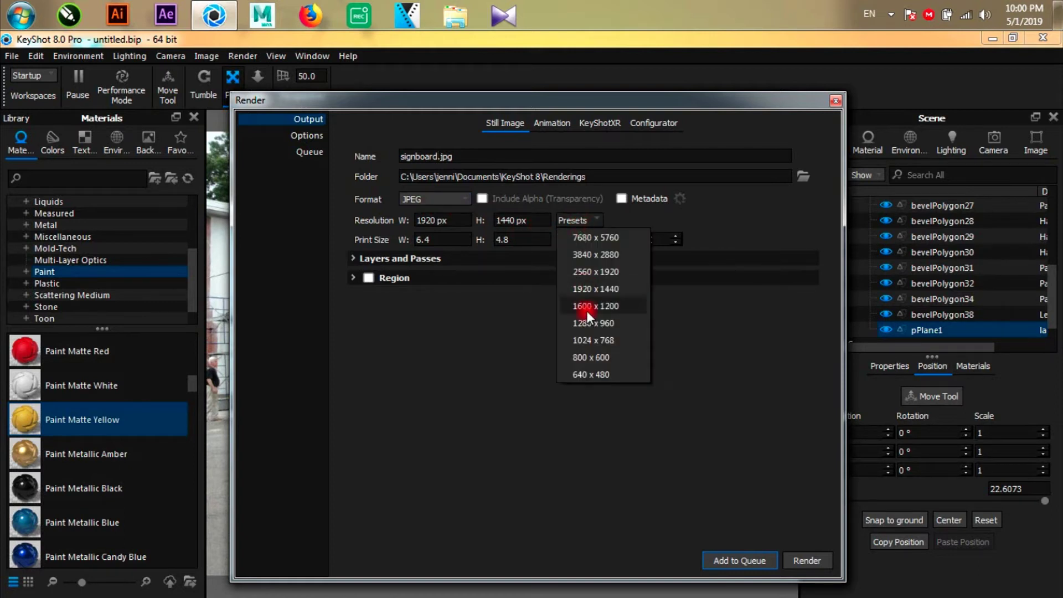
left_click(609, 288)
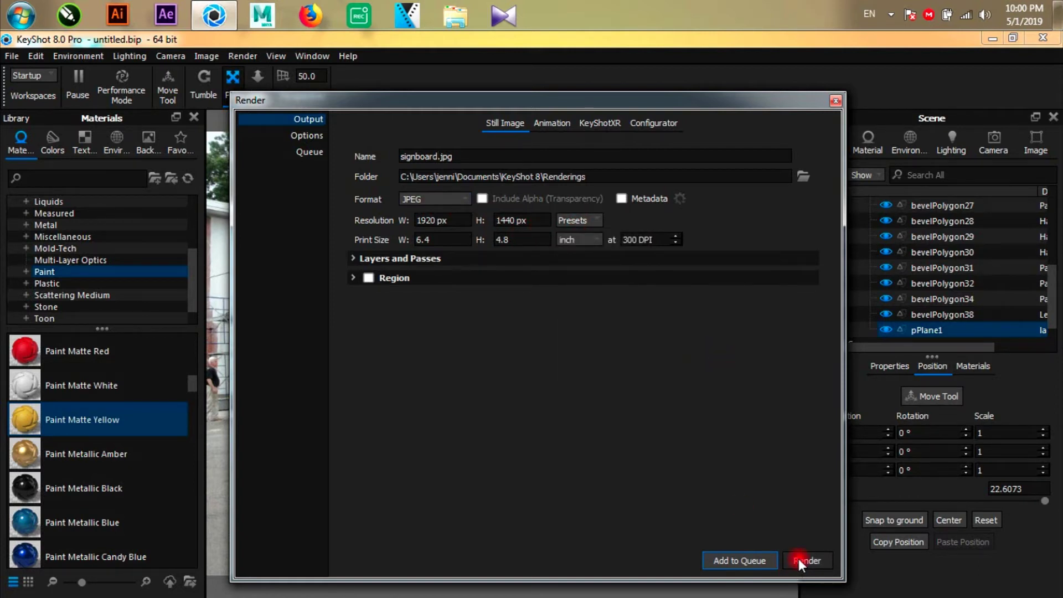
left_click(807, 561)
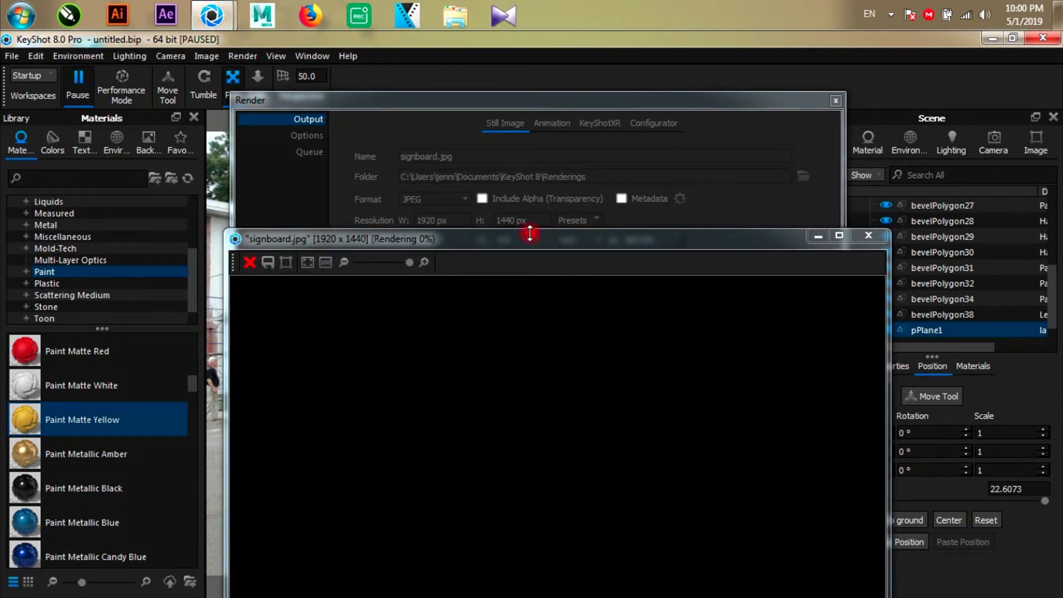
Reposition the render output window and magnify the image to examine the sign while it renders.
left_click_drag(520, 241, 519, 218)
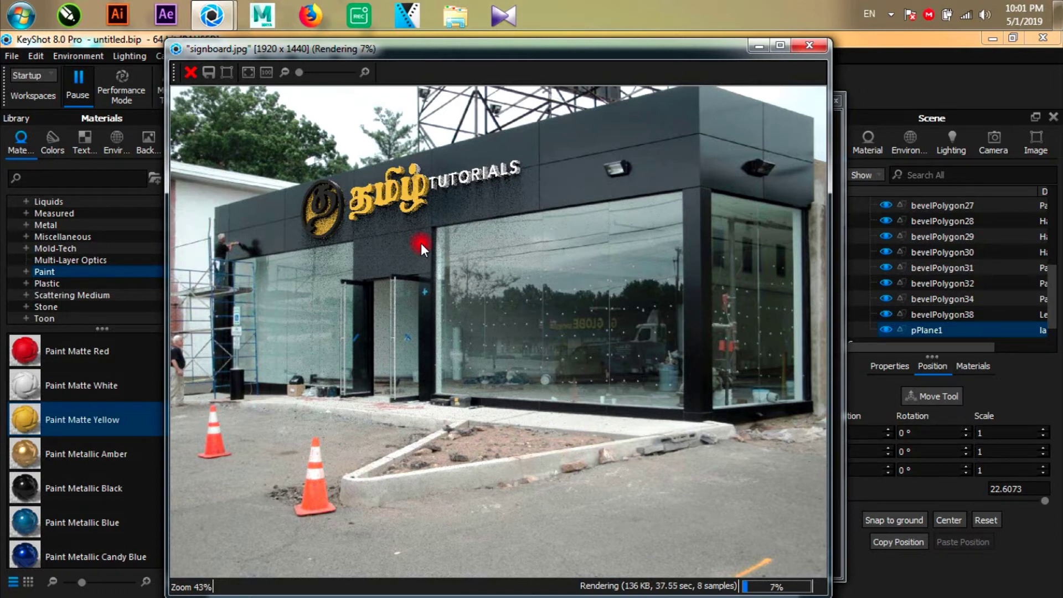
left_click_drag(300, 72, 350, 72)
mouse_move(414, 346)
left_mouse_down()
mouse_move(421, 358)
mouse_move(520, 343)
mouse_move(672, 486)
mouse_move(460, 346)
left_mouse_up()
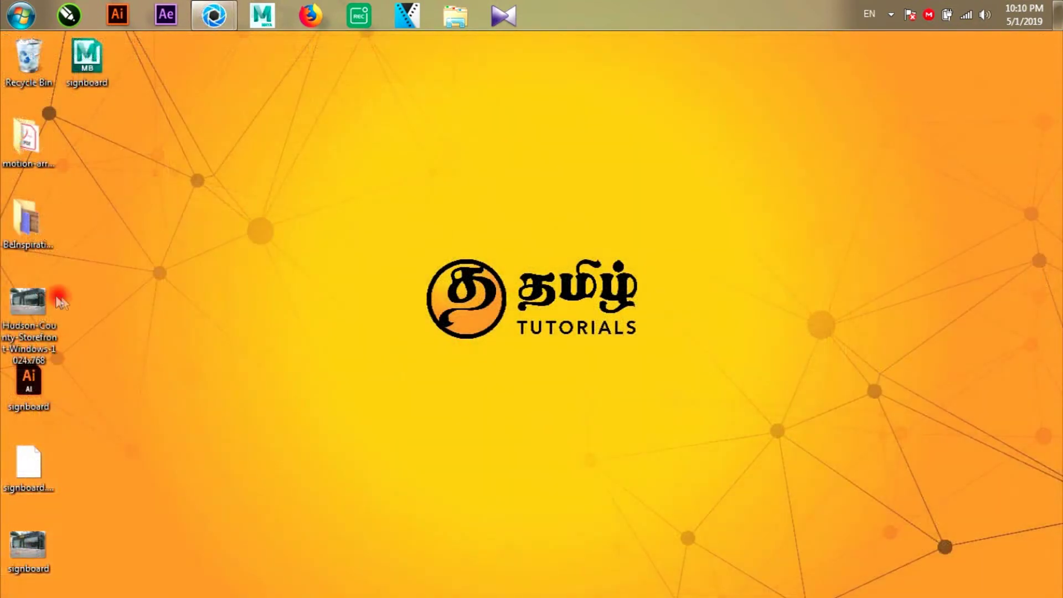
Open the rendered signboard image from the desktop, examine the finished sign, and close the viewer.
left_click(11, 529)
double_click(11, 530)
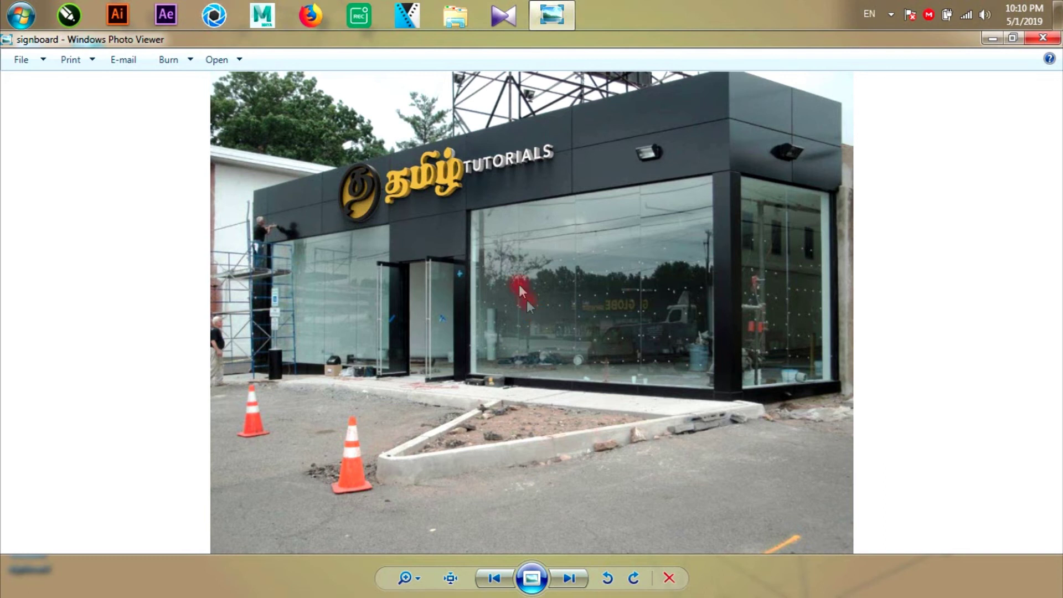
left_click(1043, 38)
left_click(696, 188)
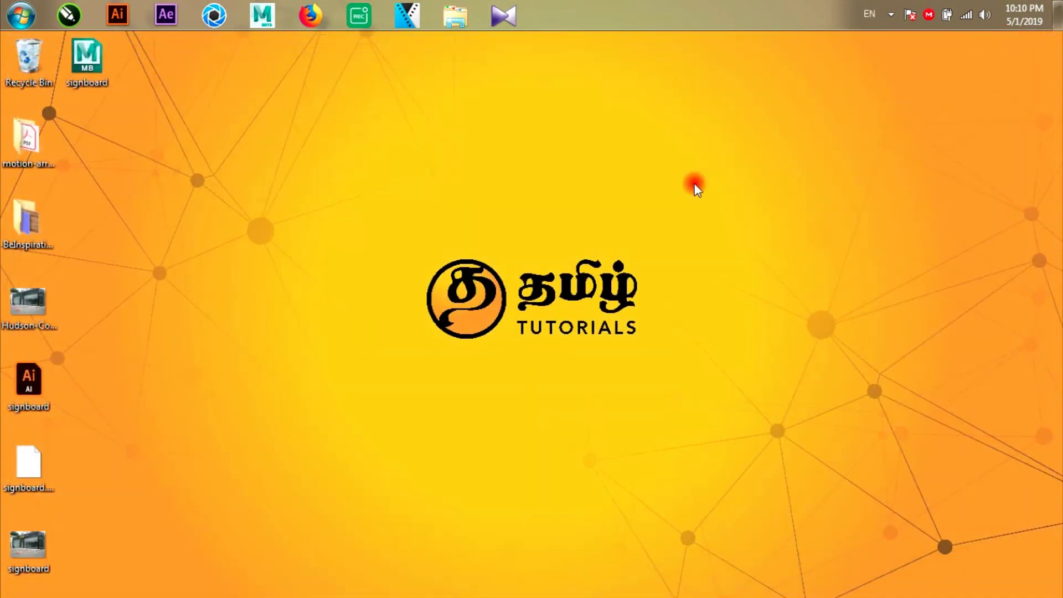
left_click(891, 15)
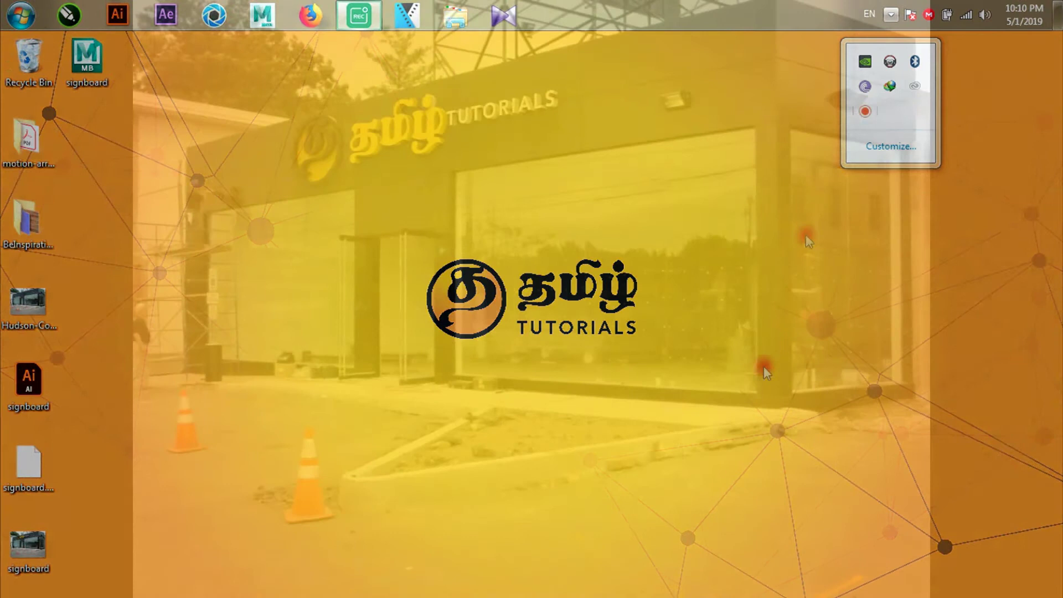